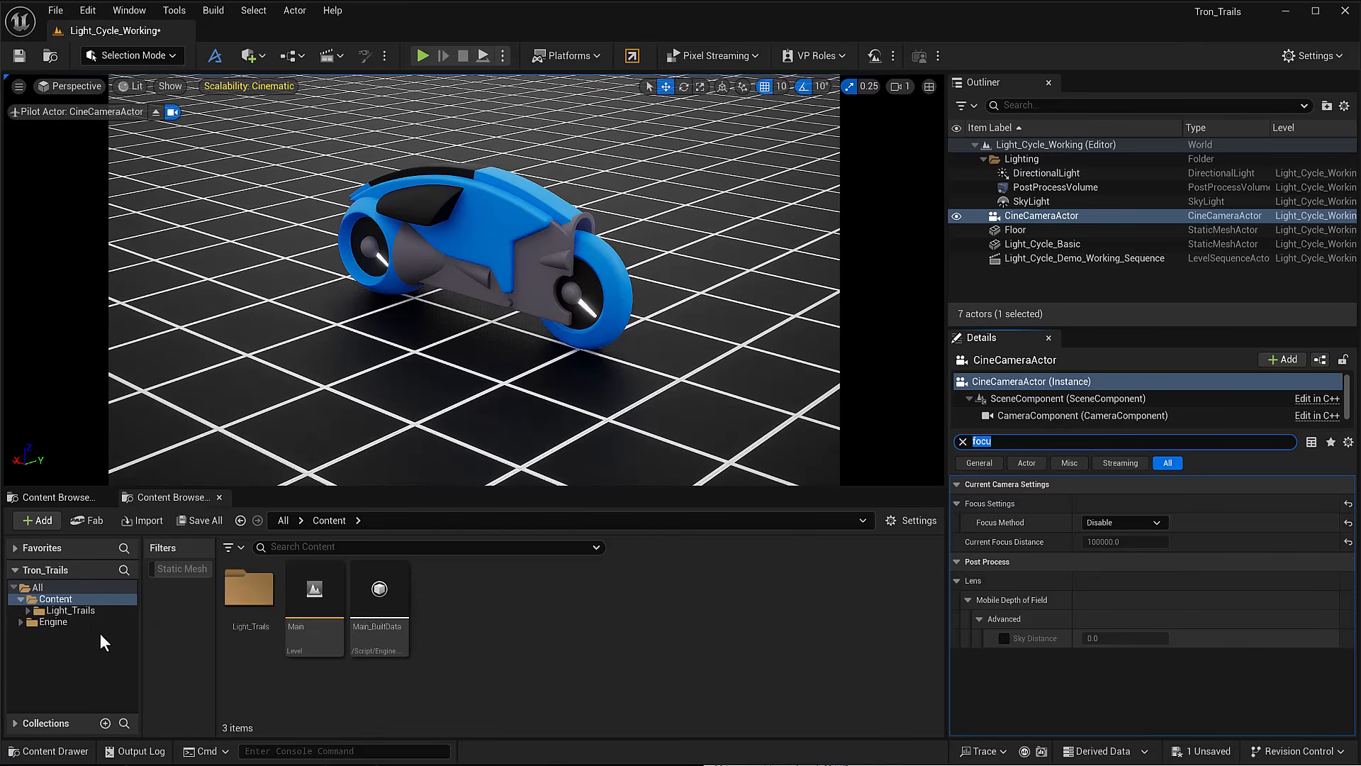
- Open the Niagara folder inside Light_Trails and preview the light cycle's motion in the level sequence
{"action": "double_click", "coordinate": [88, 614]}
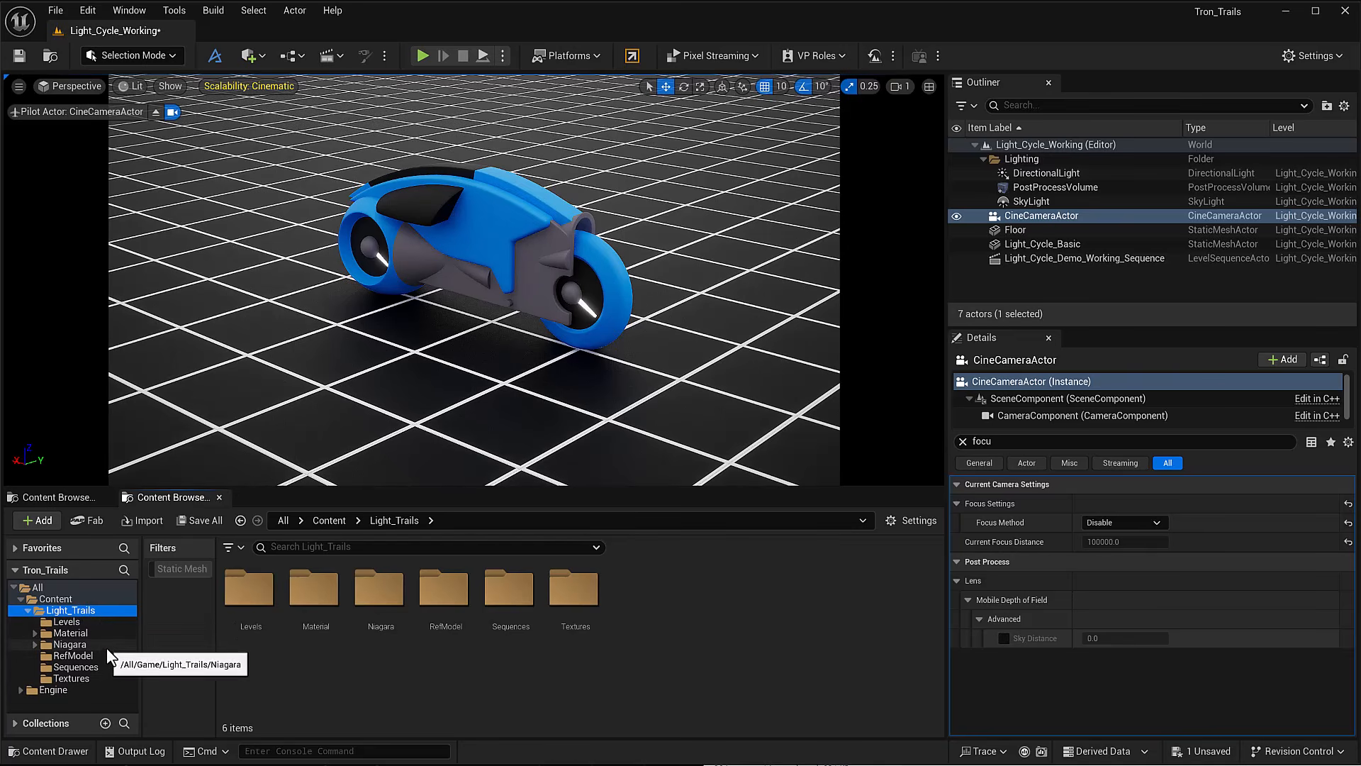
{"action": "double_click", "coordinate": [80, 645]}
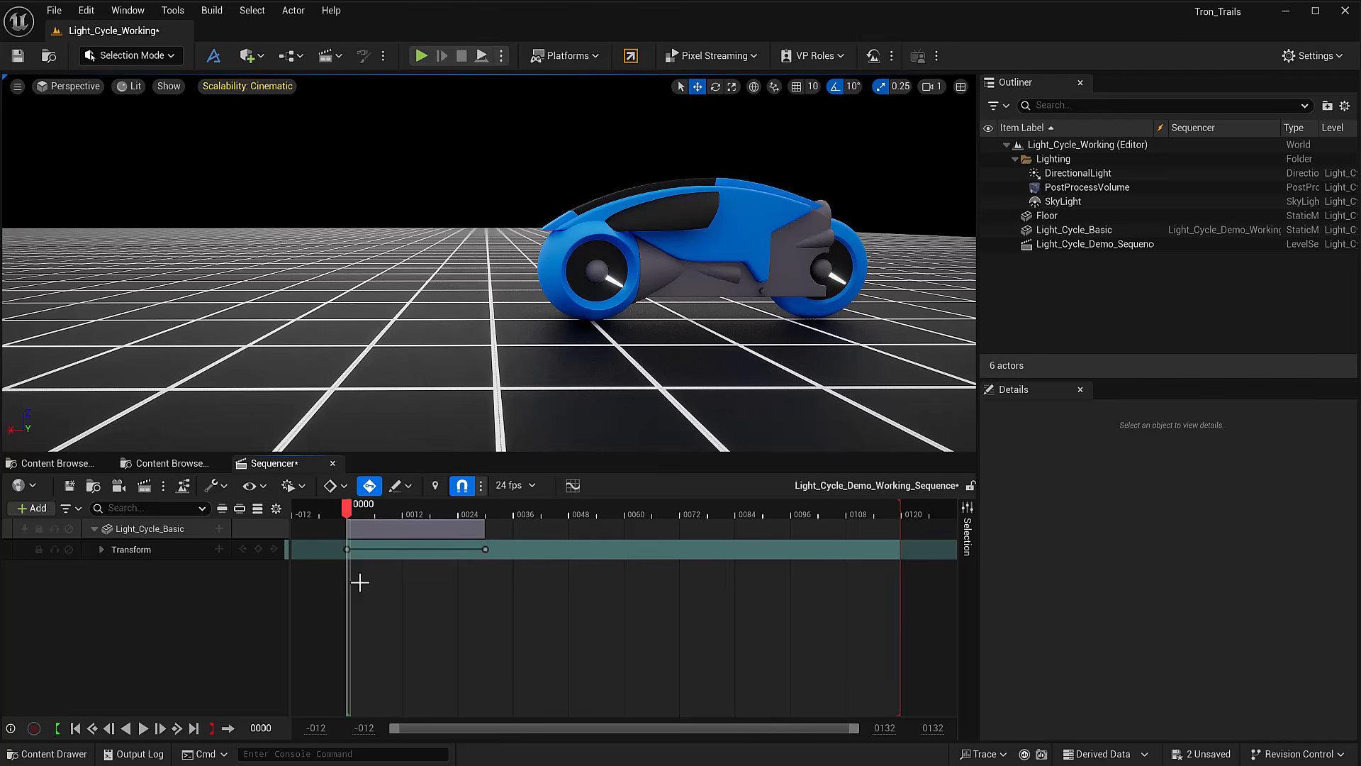
{"action": "key", "text": "space"}
{"action": "left_click", "coordinate": [343, 507]}
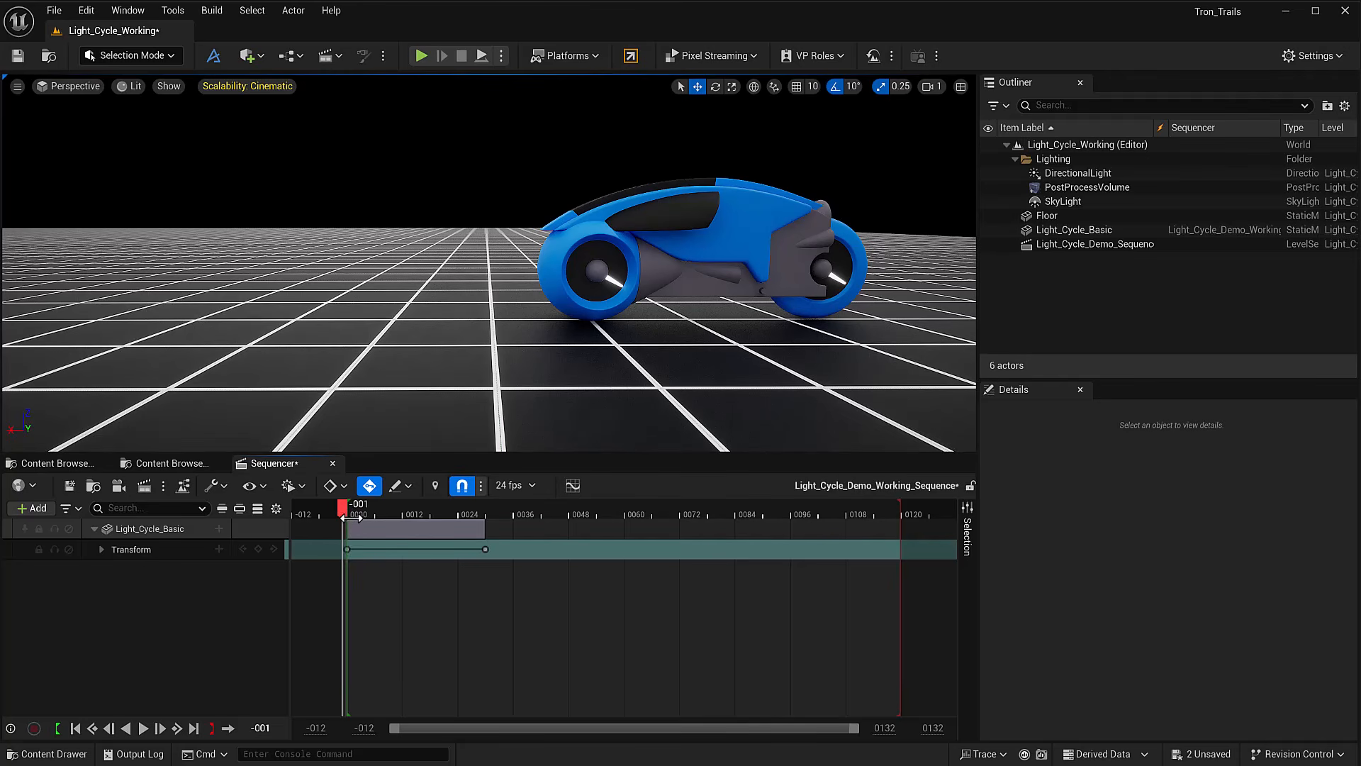
- Place the Tron_1982_Trail_Blue_NS system in the level as a child of Light_Cycle_Basic and reset its relative location to zero
{"action": "left_click", "coordinate": [78, 464]}
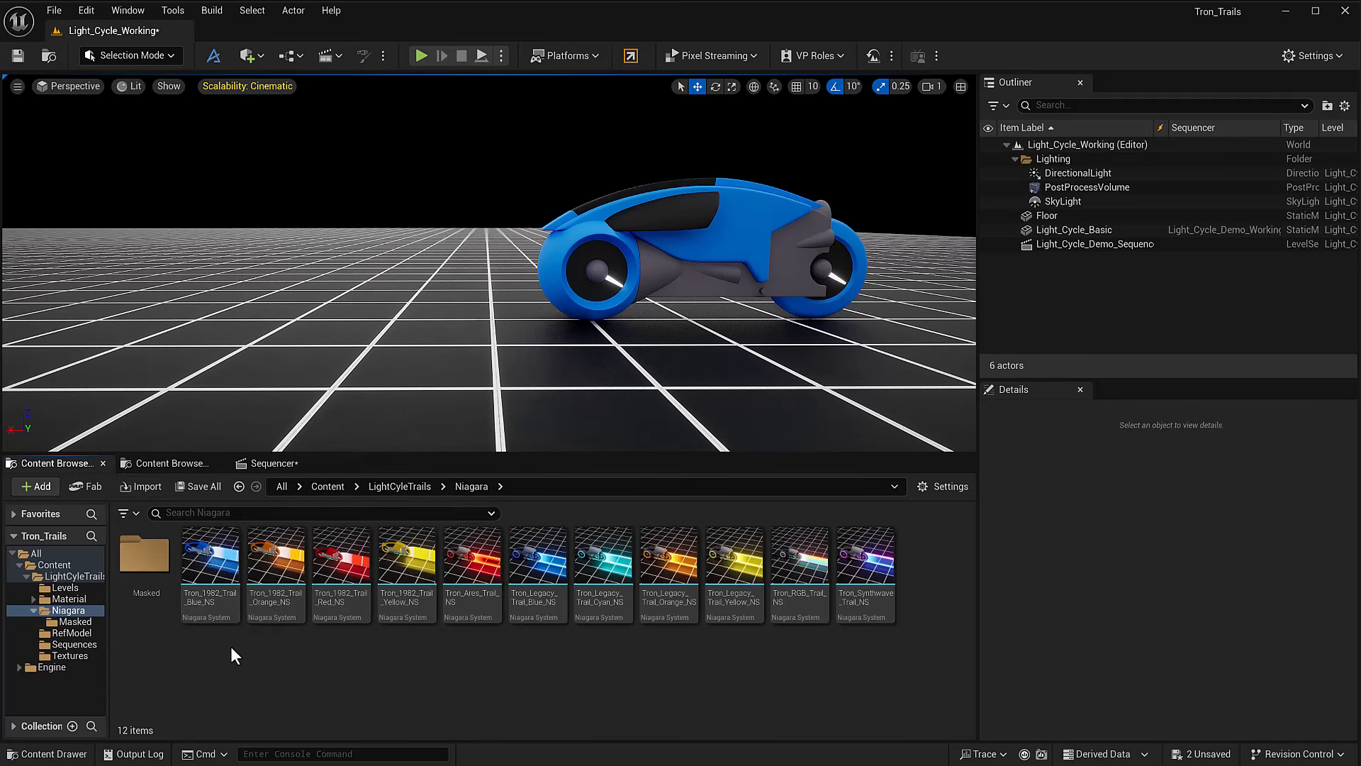
{"action": "left_click_drag", "start_coordinate": [211, 573], "coordinate": [587, 345]}
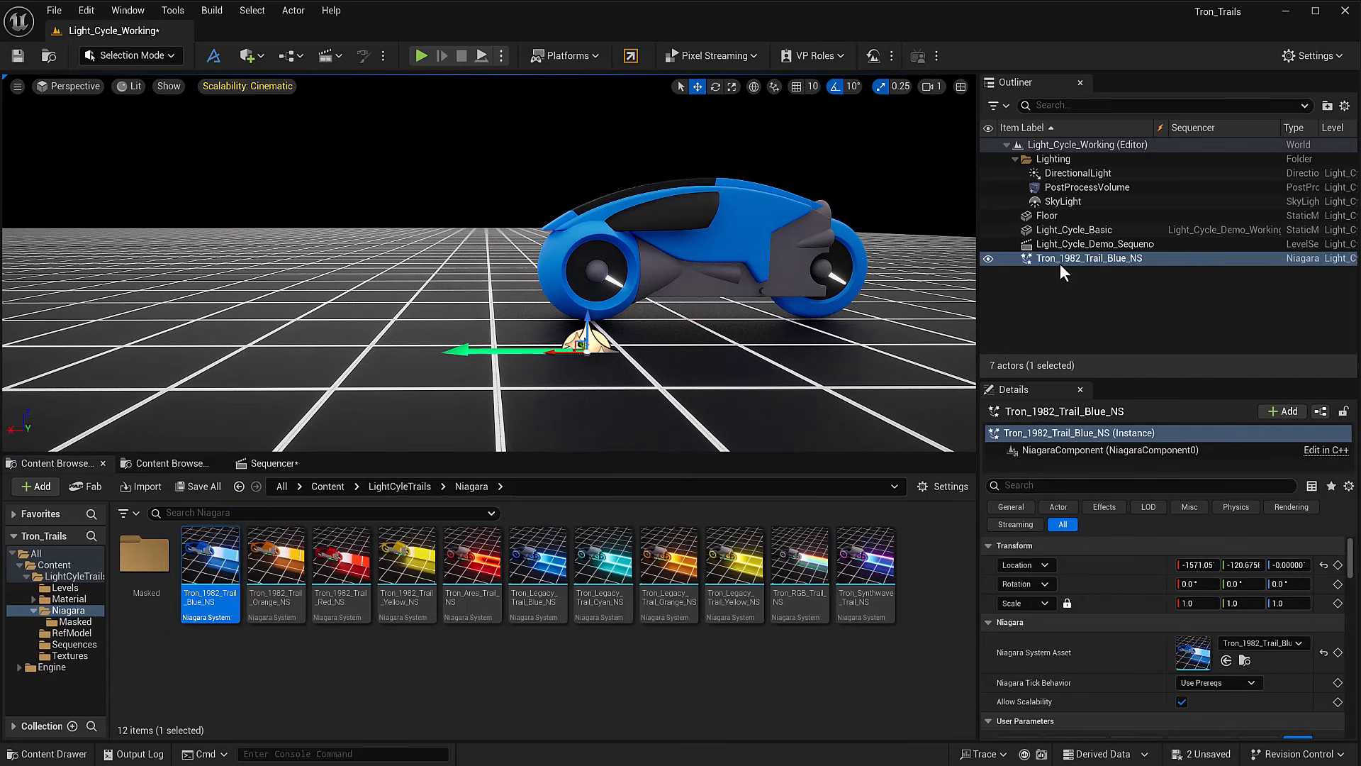
{"action": "left_click_drag", "start_coordinate": [1062, 258], "coordinate": [1065, 228]}
{"action": "left_click", "coordinate": [1323, 565]}
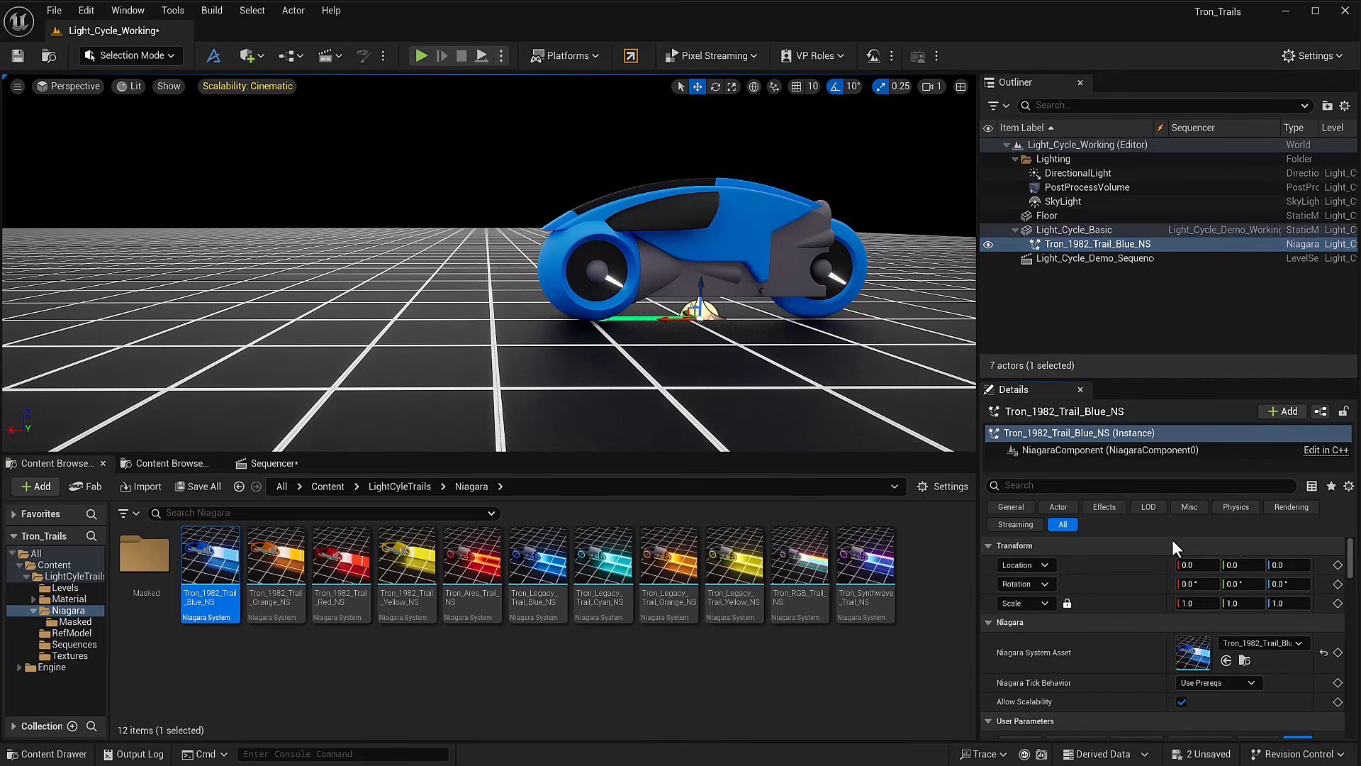
- Move the blue trail system along X to the base of the bike's rear wheel, at about -116.6
{"action": "left_click_drag", "start_coordinate": [677, 321], "coordinate": [797, 326]}
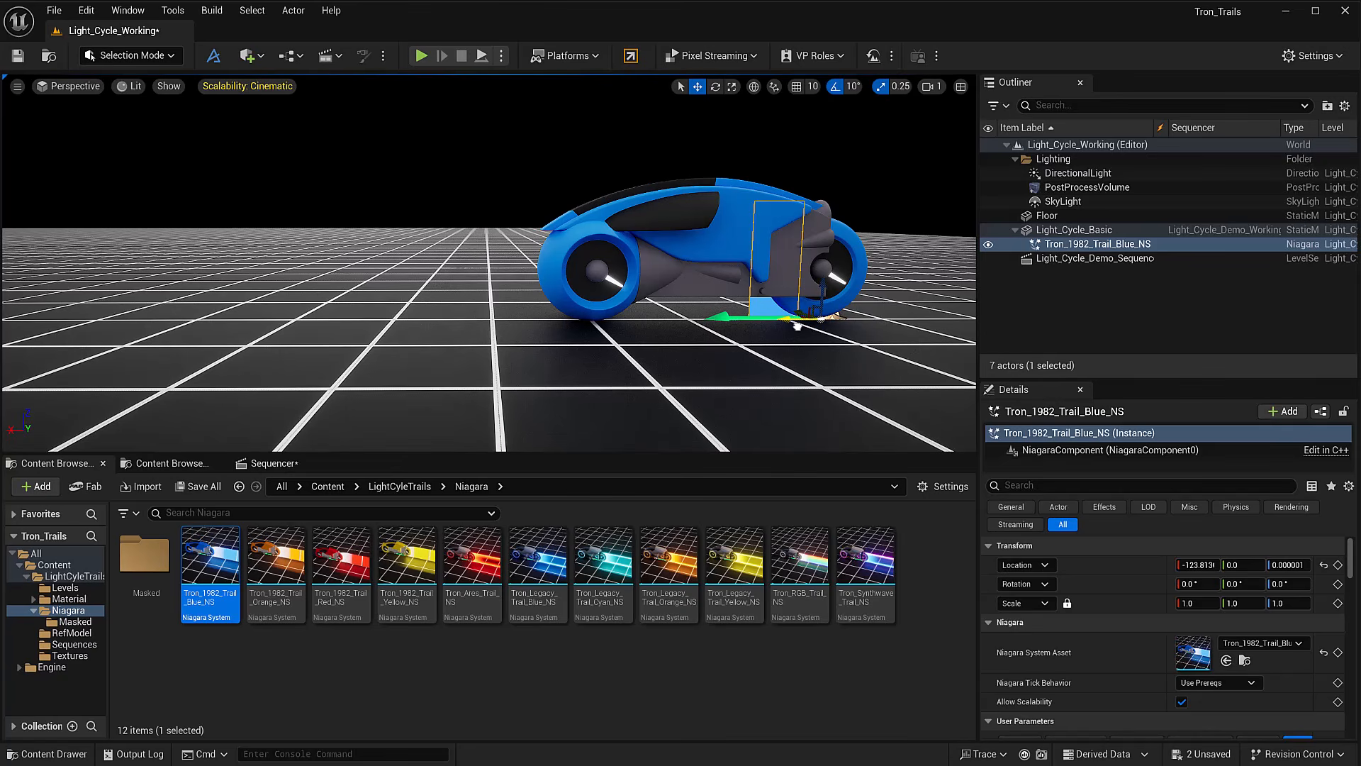
{"action": "mouse_move", "coordinate": [838, 346]}
{"action": "right_mouse_down"}
{"action": "mouse_move", "coordinate": [815, 346]}
{"action": "mouse_move", "coordinate": [842, 351]}
{"action": "right_mouse_up"}
{"action": "scroll", "coordinate": [813, 356], "scroll_direction": "up", "scroll_amount": 2}
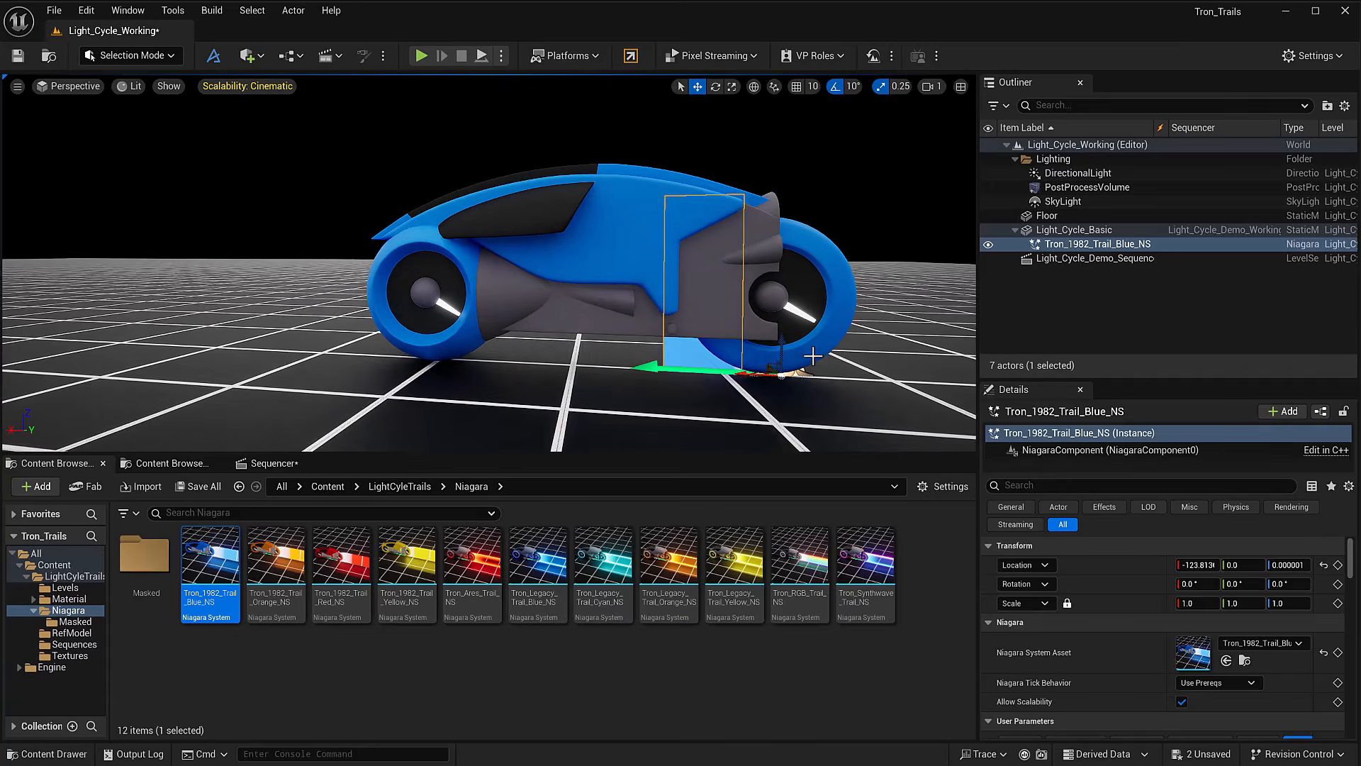
{"action": "middle_click_drag", "start_coordinate": [813, 356], "coordinate": [752, 376]}
{"action": "left_click_drag", "start_coordinate": [713, 395], "coordinate": [686, 394]}
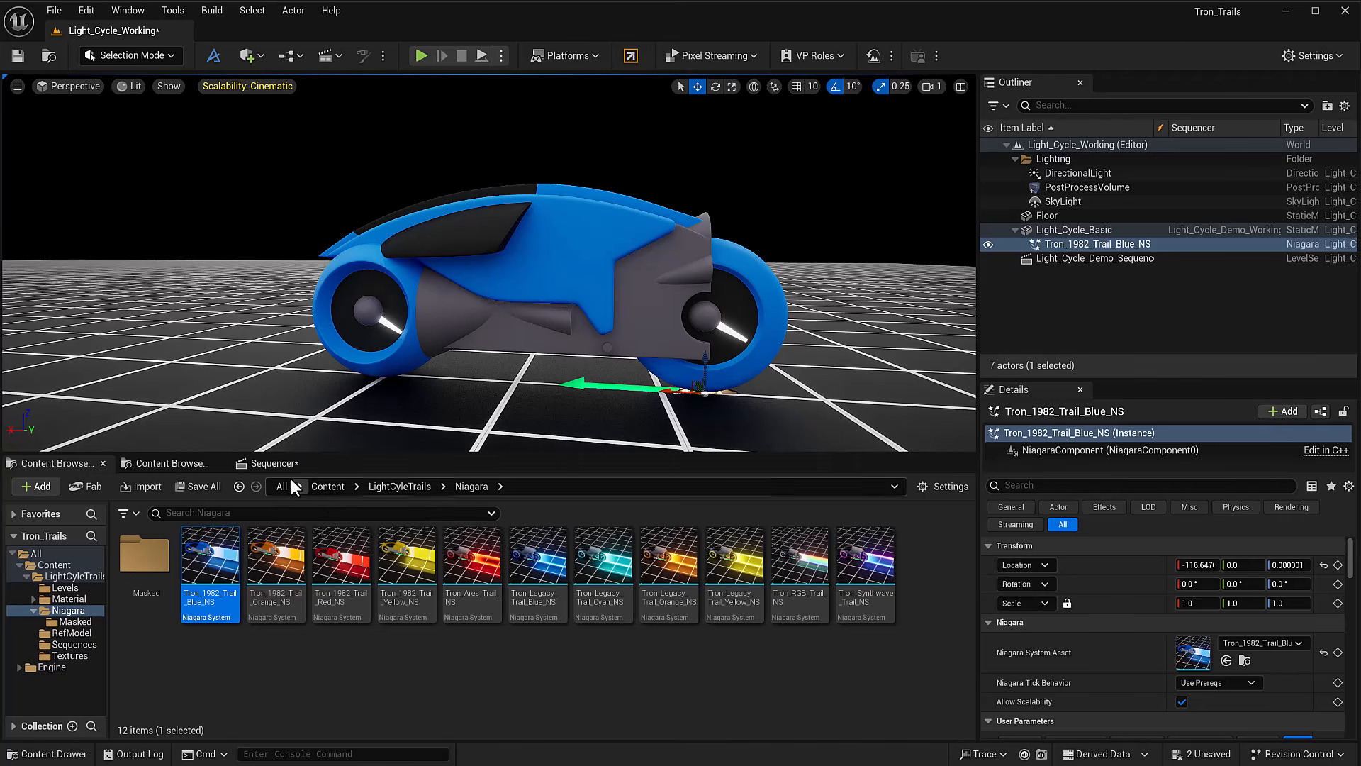
- Play the sequence from frame -003 and scrub around frame 24 to examine how the trail follows the bike
{"action": "scroll", "coordinate": [448, 425], "scroll_direction": "down", "scroll_amount": 5}
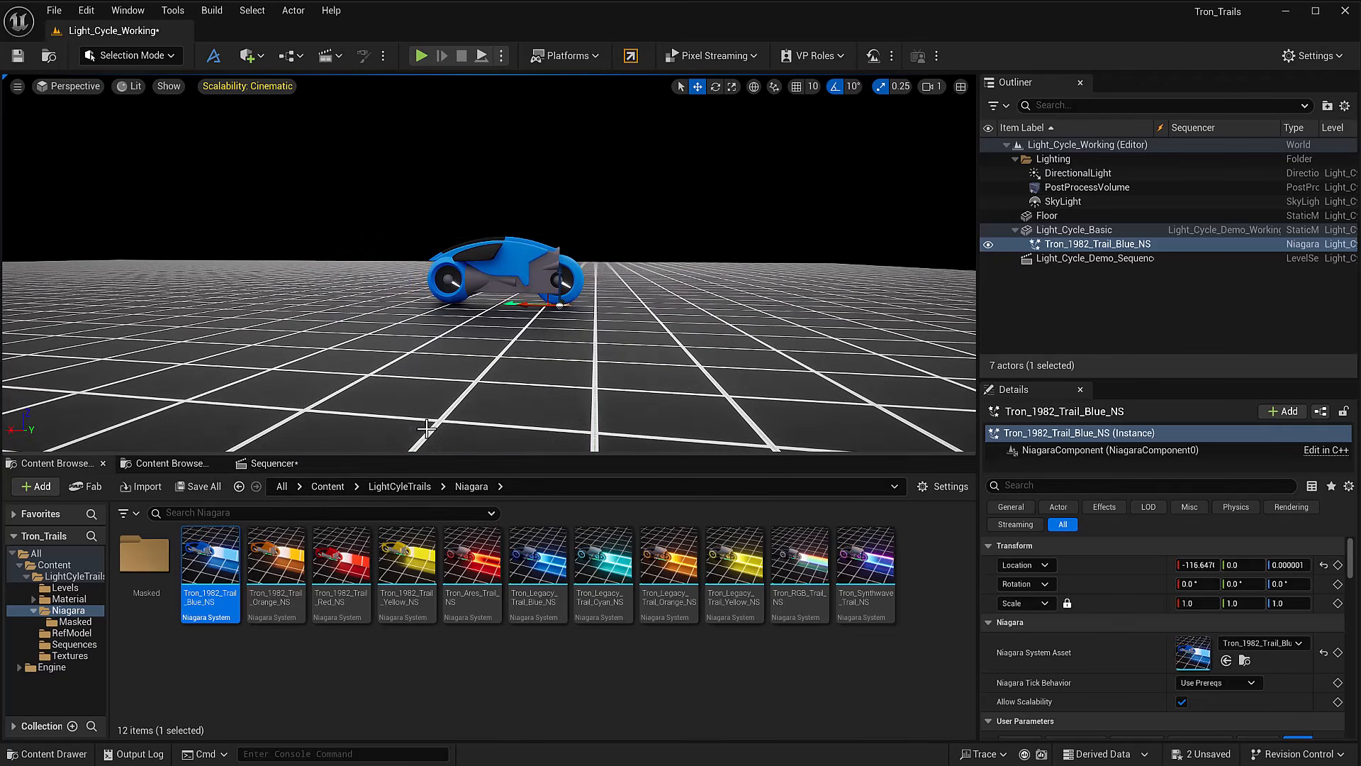
{"action": "left_click", "coordinate": [270, 464]}
{"action": "left_click_drag", "start_coordinate": [343, 514], "coordinate": [333, 511]}
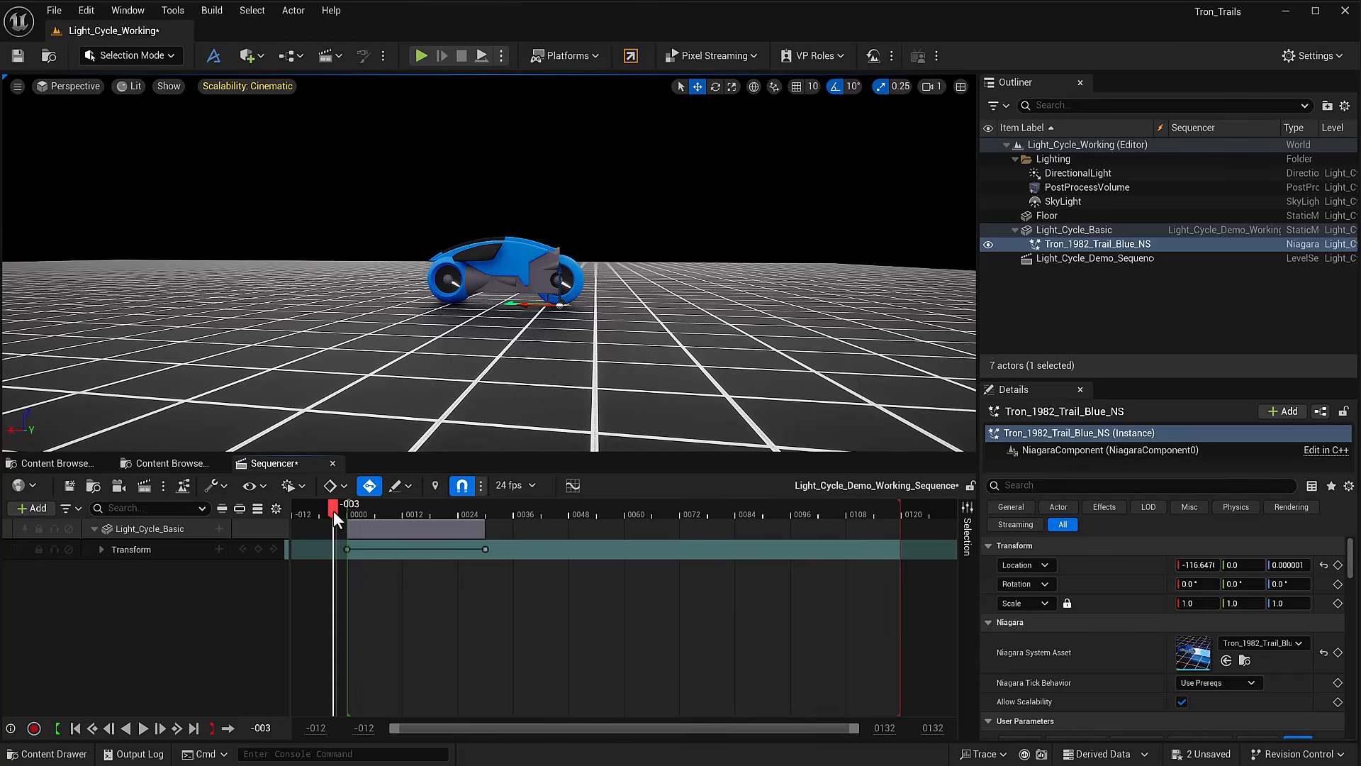
{"action": "key", "text": "space"}
{"action": "key", "text": "space"}
{"action": "right_click_drag", "start_coordinate": [397, 354], "coordinate": [319, 377]}
{"action": "right_click_drag", "start_coordinate": [204, 108], "coordinate": [124, 115]}
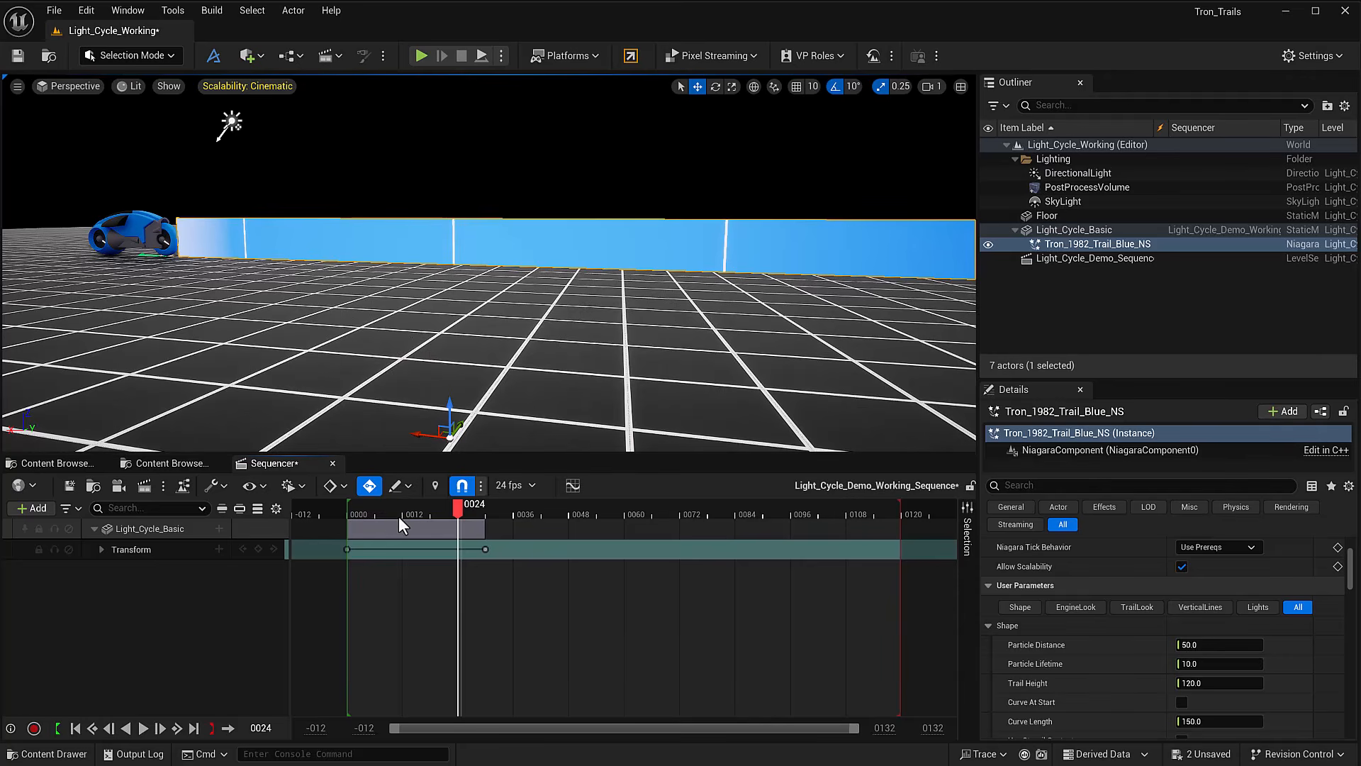
{"action": "left_click_drag", "start_coordinate": [390, 511], "coordinate": [457, 528]}
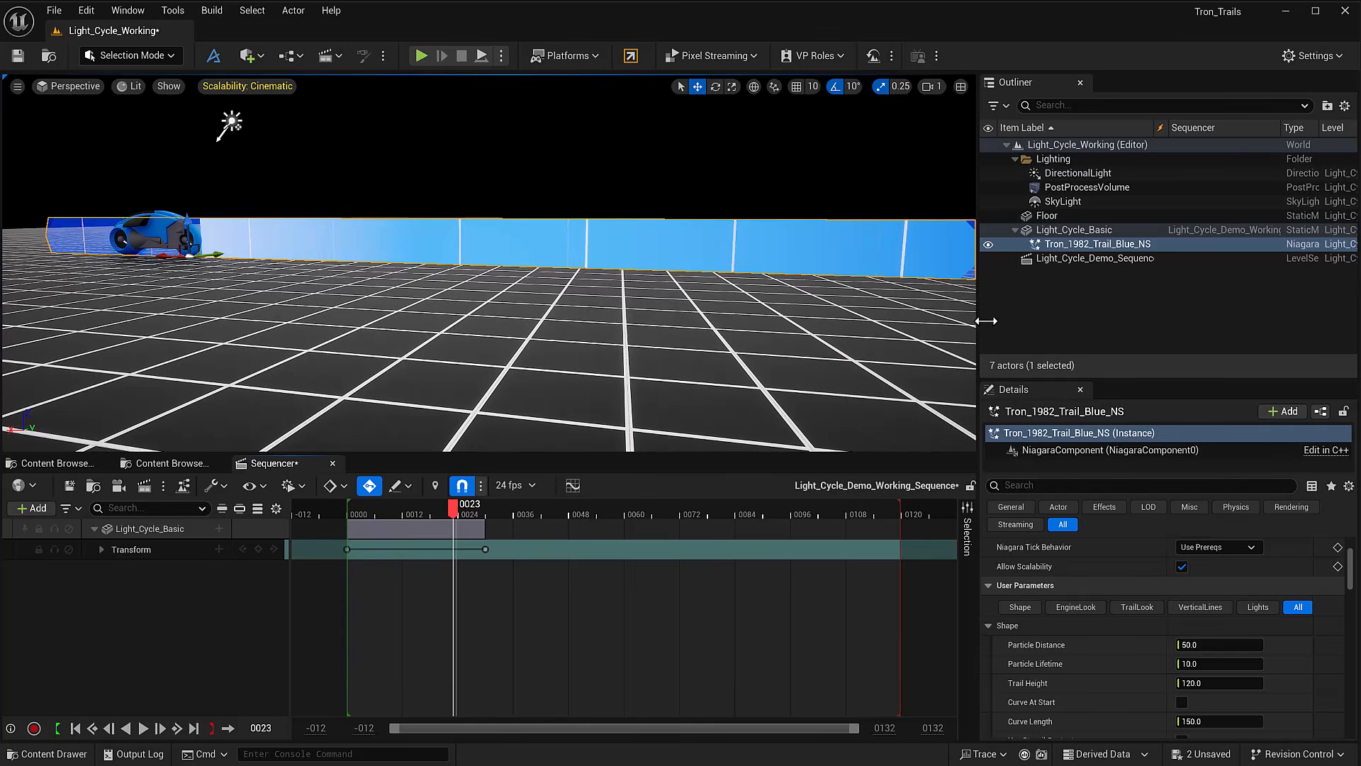
- Add the Tron_1982_Trail_Blue_NS actor to the level sequence and include its NiagaraComponent0 track
{"action": "left_click_drag", "start_coordinate": [1051, 244], "coordinate": [155, 595]}
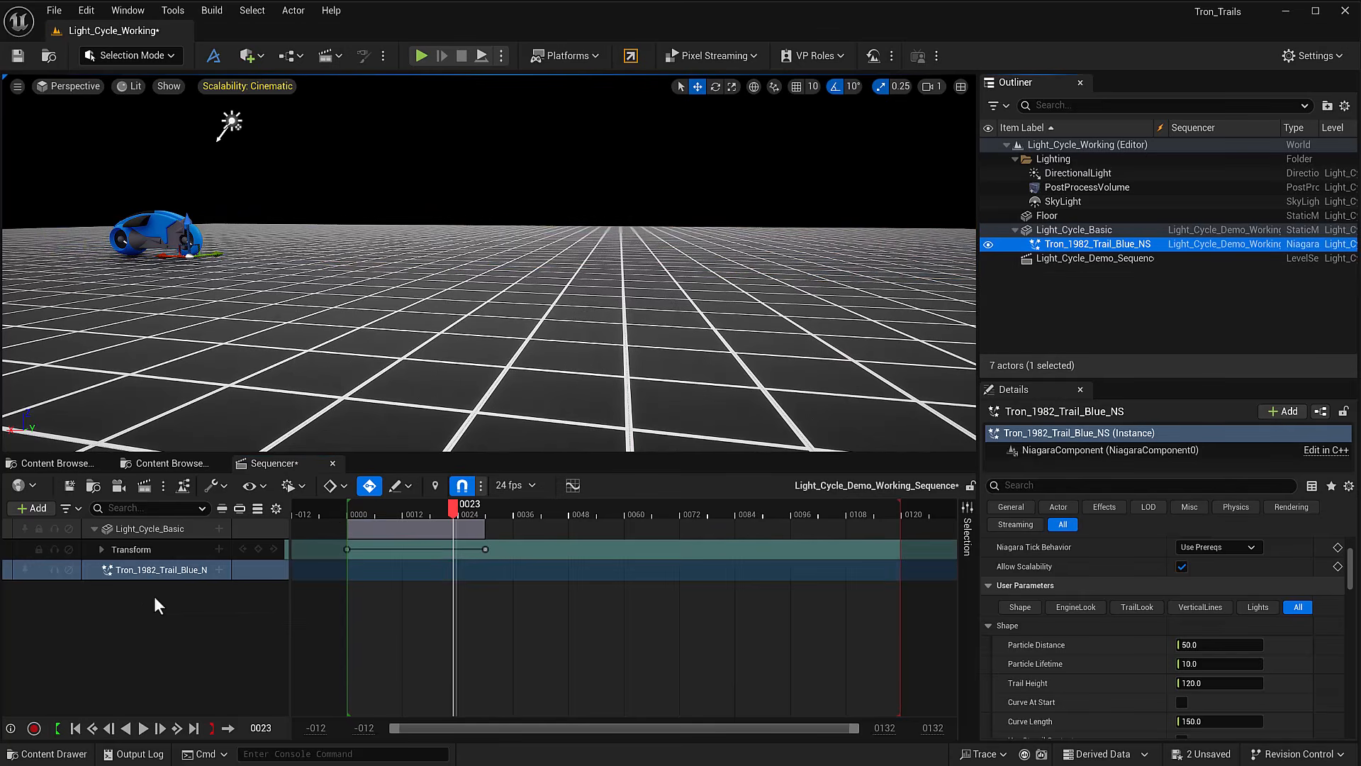
{"action": "left_click", "coordinate": [218, 569]}
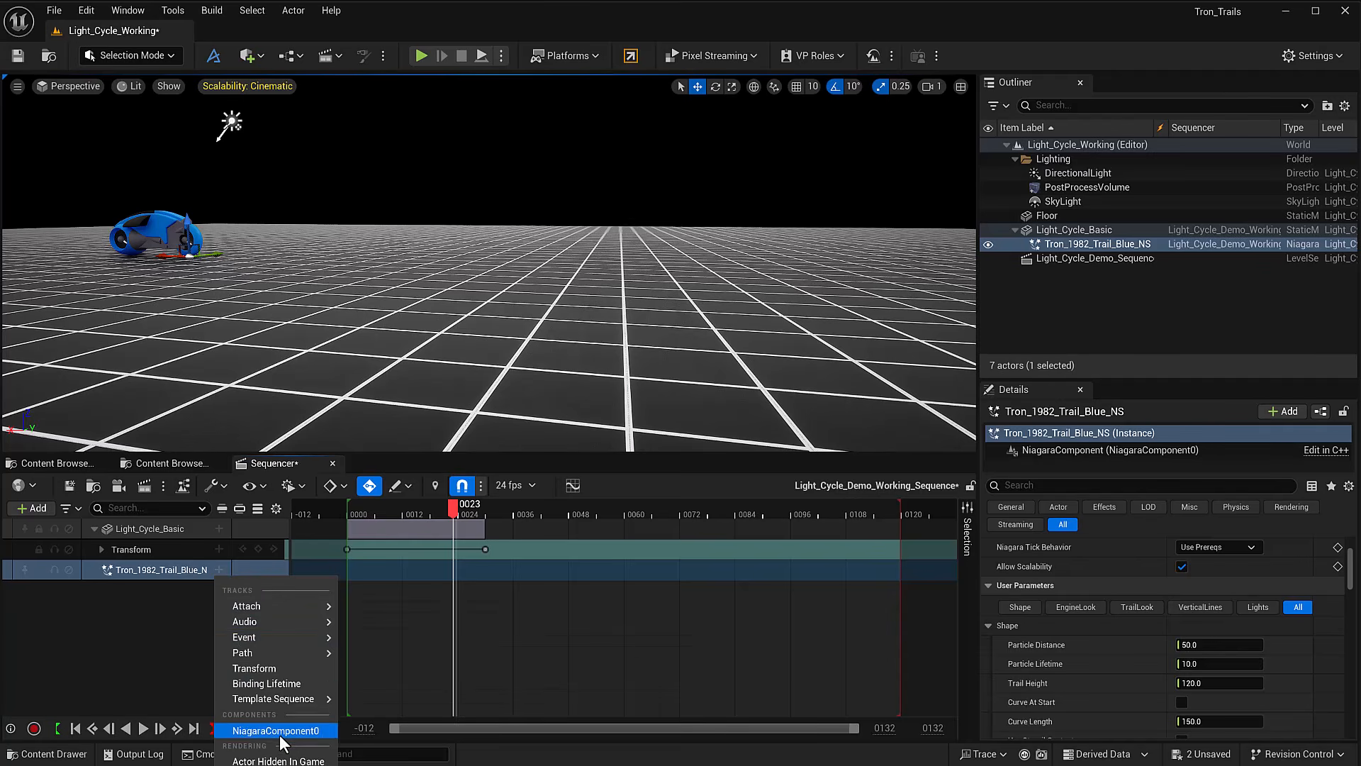
{"action": "left_click", "coordinate": [278, 730]}
- Add a Niagara System Life Cycle Track to NiagaraComponent0 and start its Life Cycle section at frame 0
{"action": "left_click", "coordinate": [219, 590]}
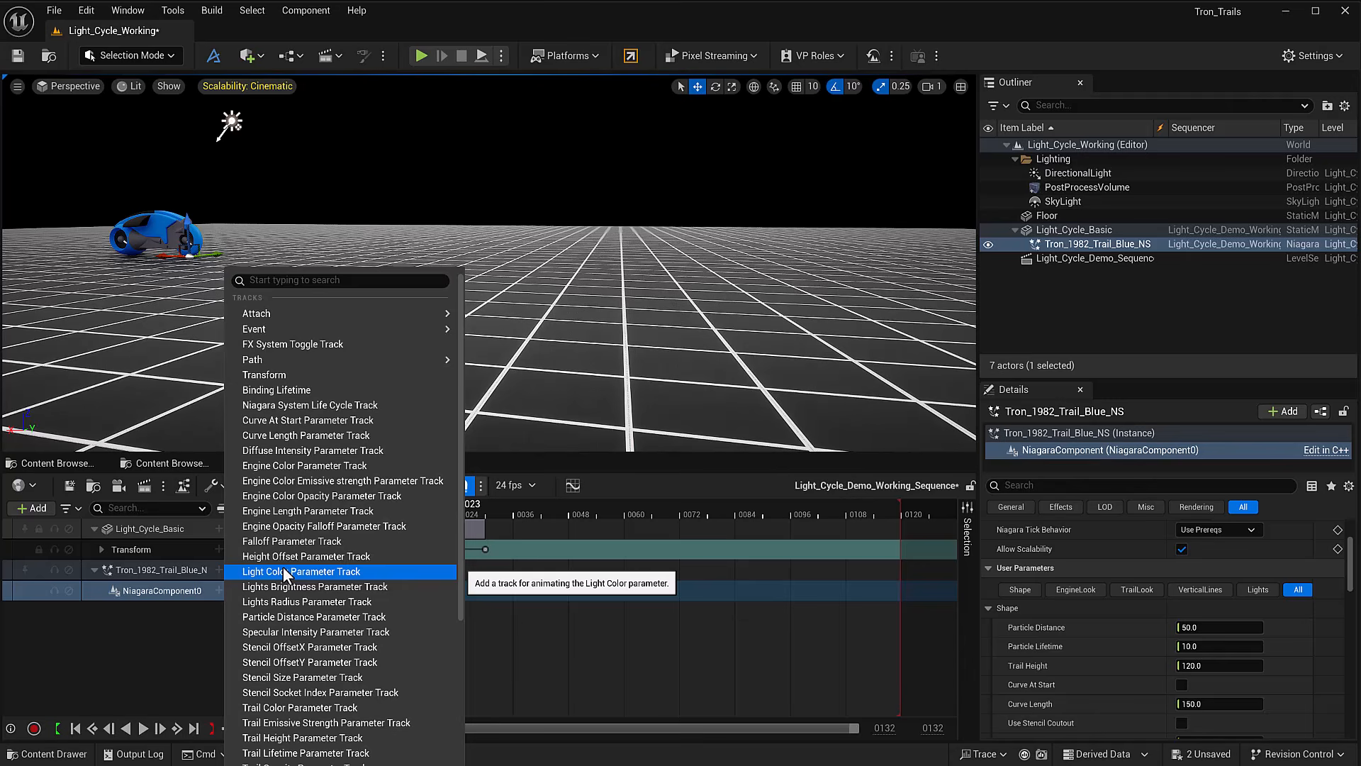
{"action": "type", "text": "life"}
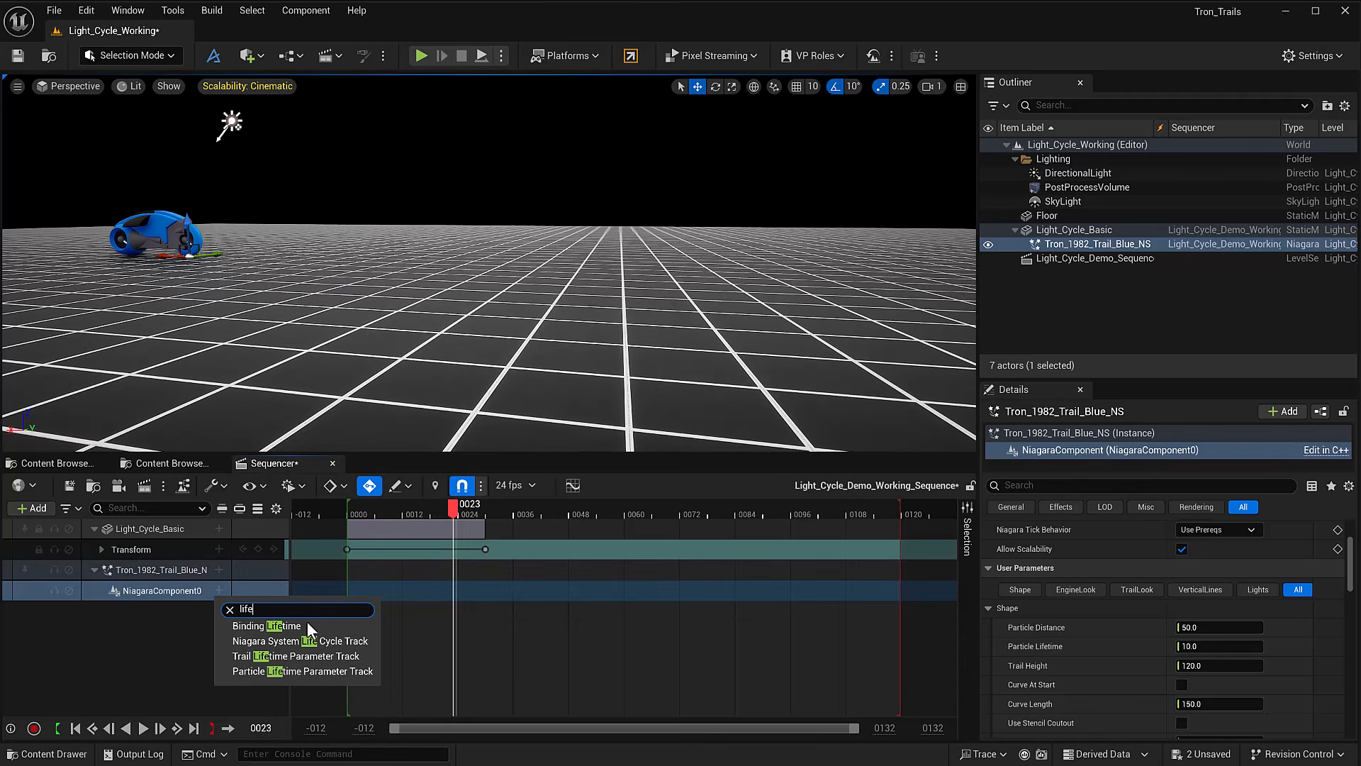
{"action": "left_click", "coordinate": [337, 642]}
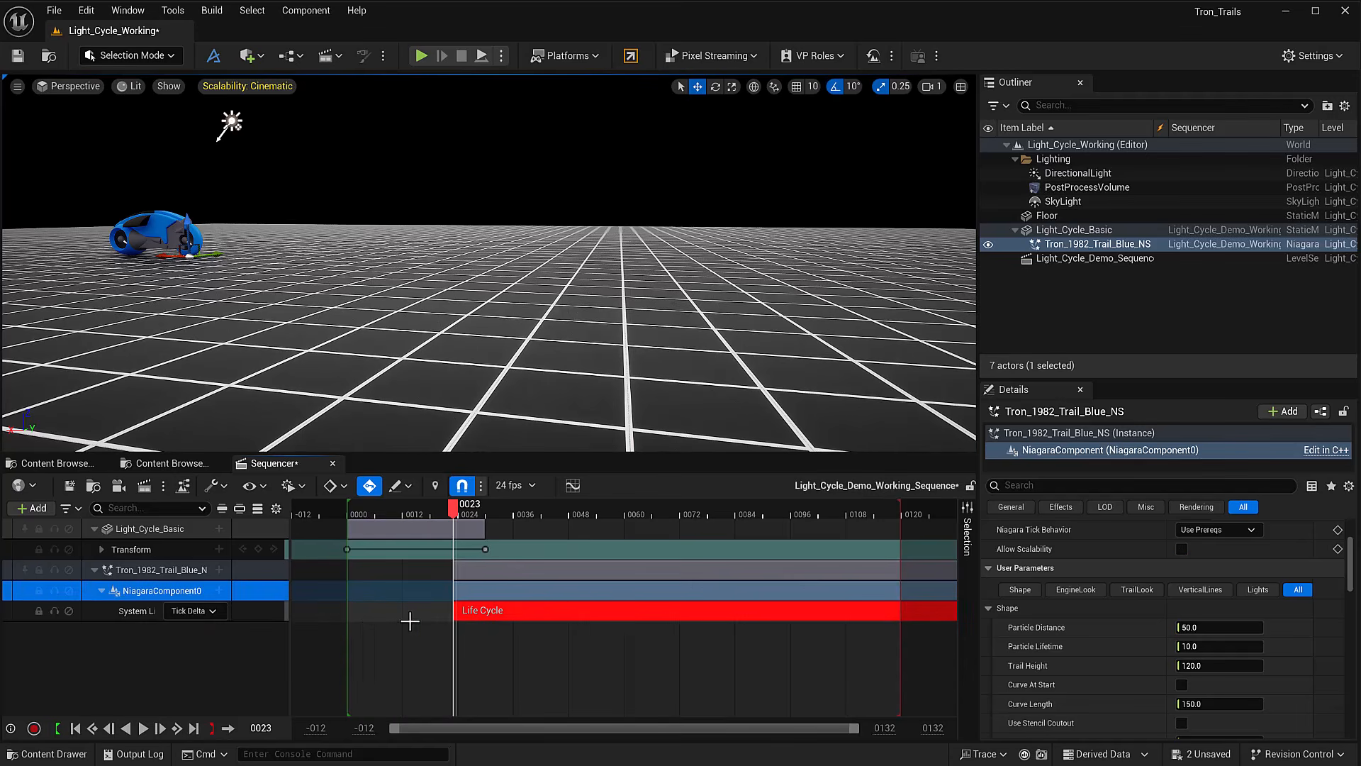
{"action": "left_click_drag", "start_coordinate": [508, 611], "coordinate": [400, 612]}
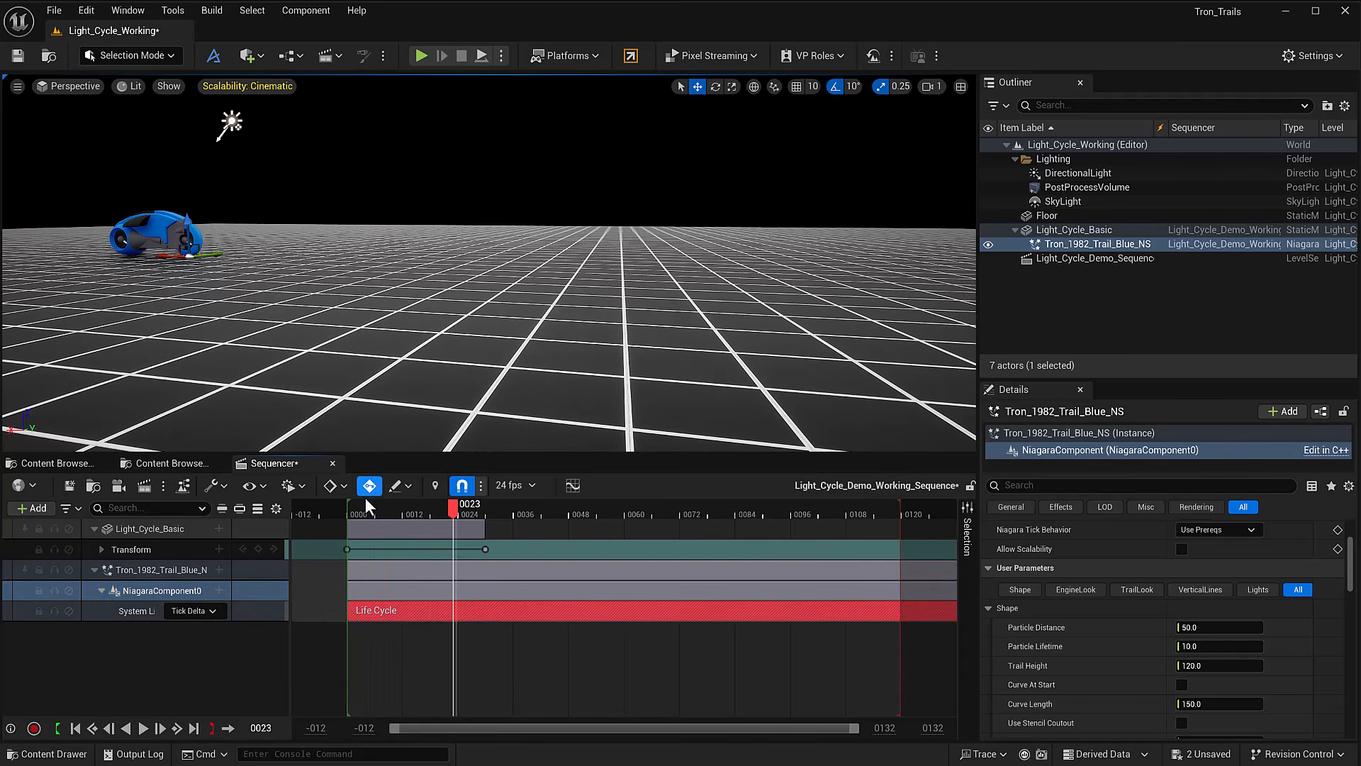
- Replay the sequence from before frame 0 and scrub it backward to check how the trail spawns and resets
{"action": "left_click", "coordinate": [329, 509]}
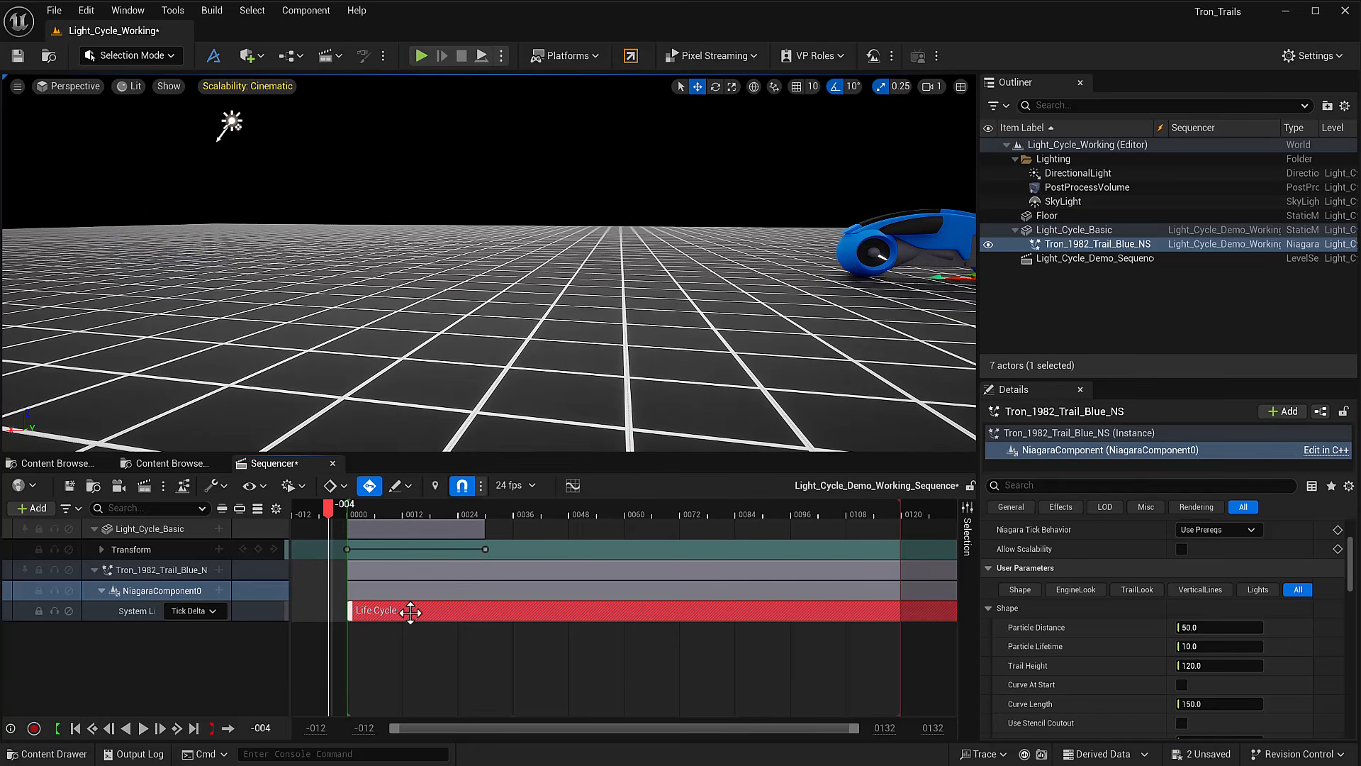
{"action": "key", "text": "space"}
{"action": "key", "text": "space"}
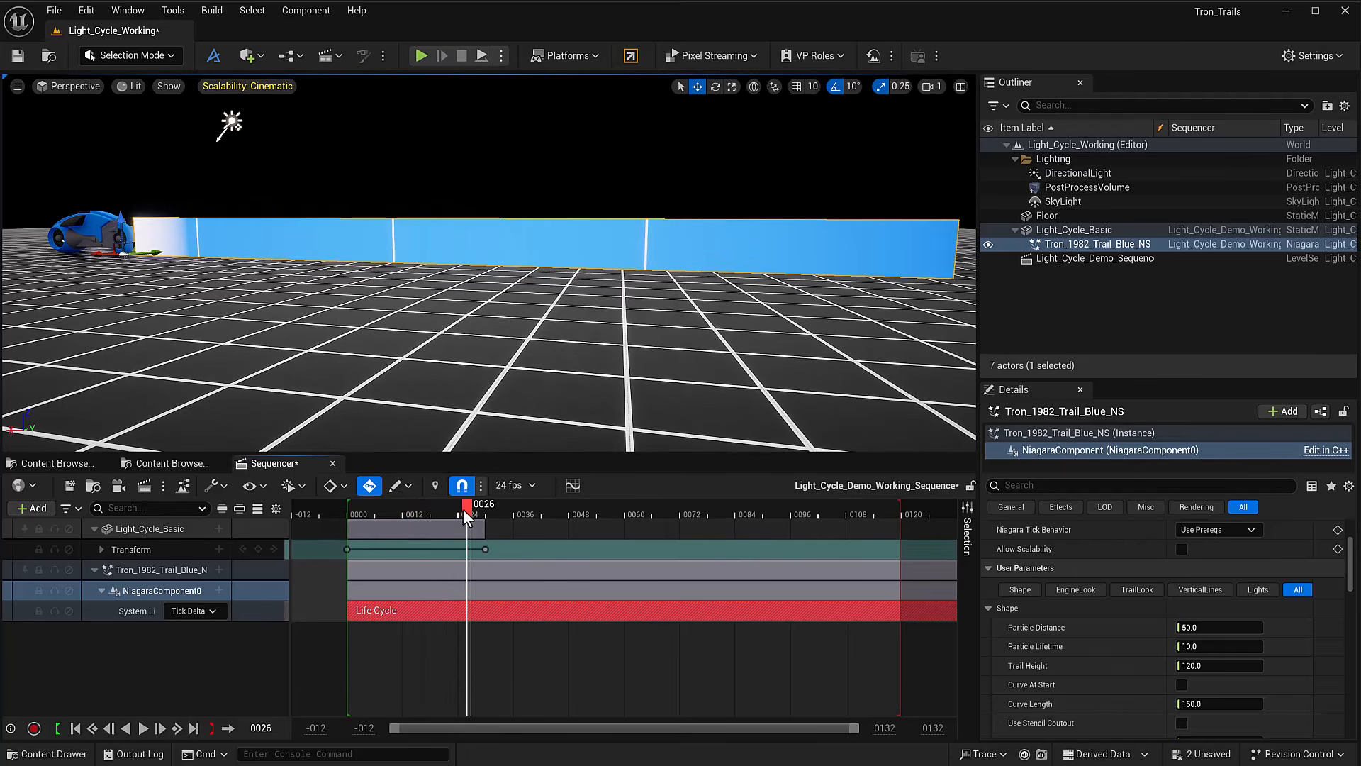
{"action": "left_click_drag", "start_coordinate": [462, 508], "coordinate": [413, 509]}
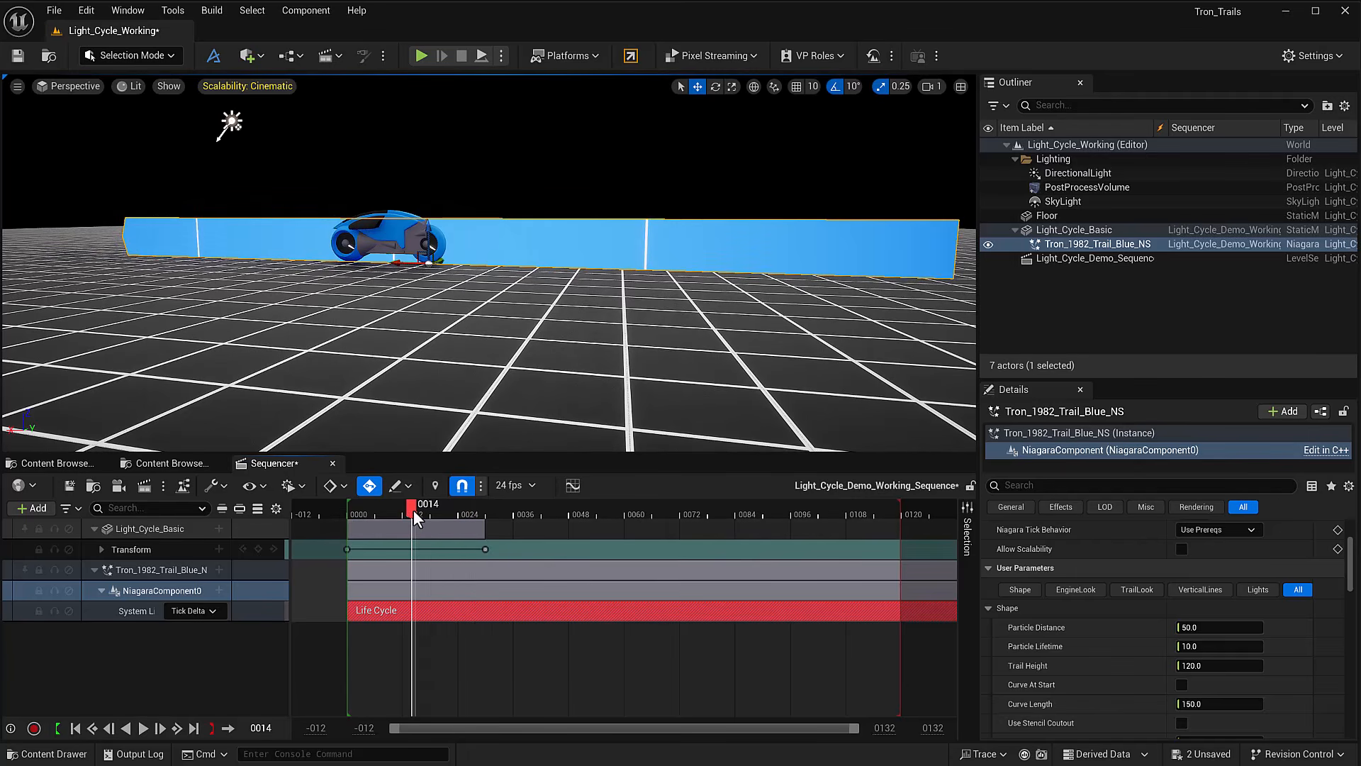
{"action": "left_click", "coordinate": [326, 504]}
{"action": "key", "text": "space"}
{"action": "key", "text": "space"}
{"action": "left_click", "coordinate": [316, 514]}
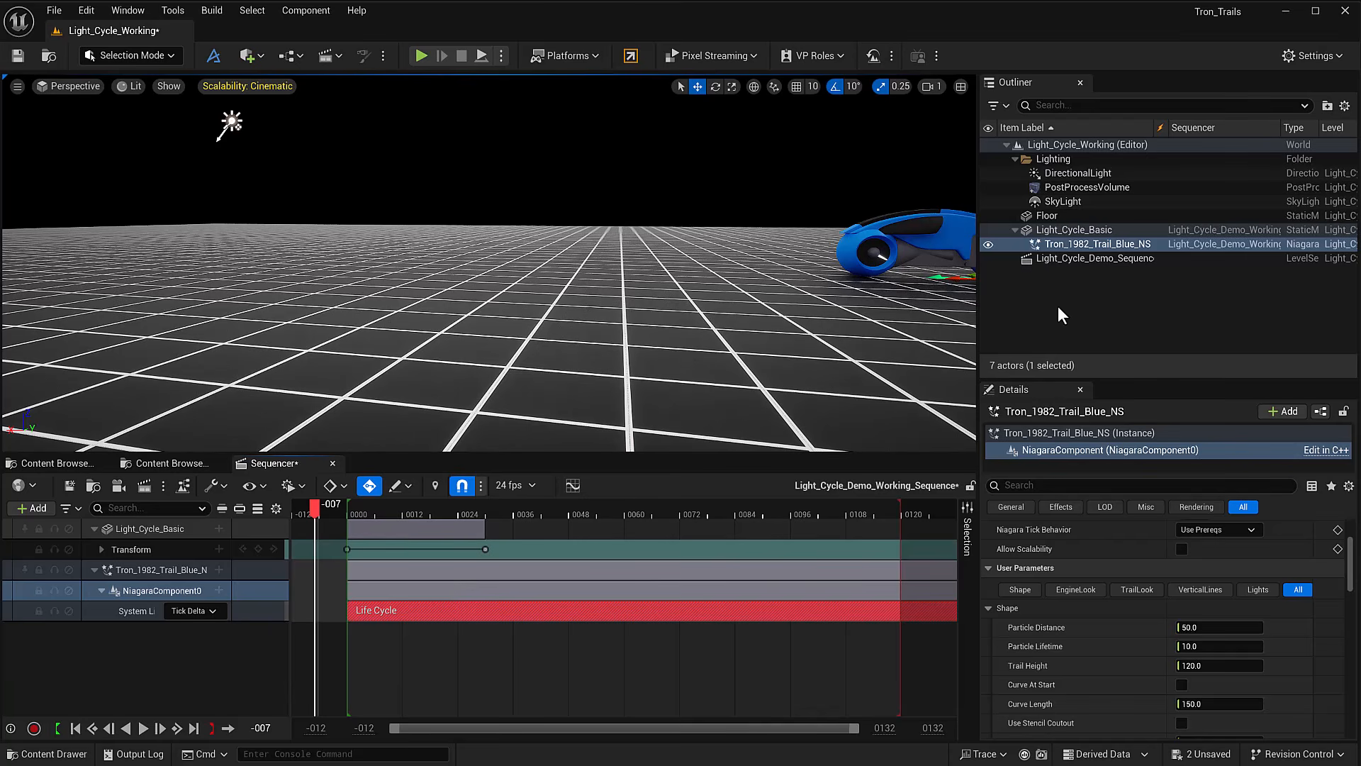
- Examine the blue trail's user parameter categories, including TrailLook, and filter them to Shape
{"action": "left_click", "coordinate": [1040, 245]}
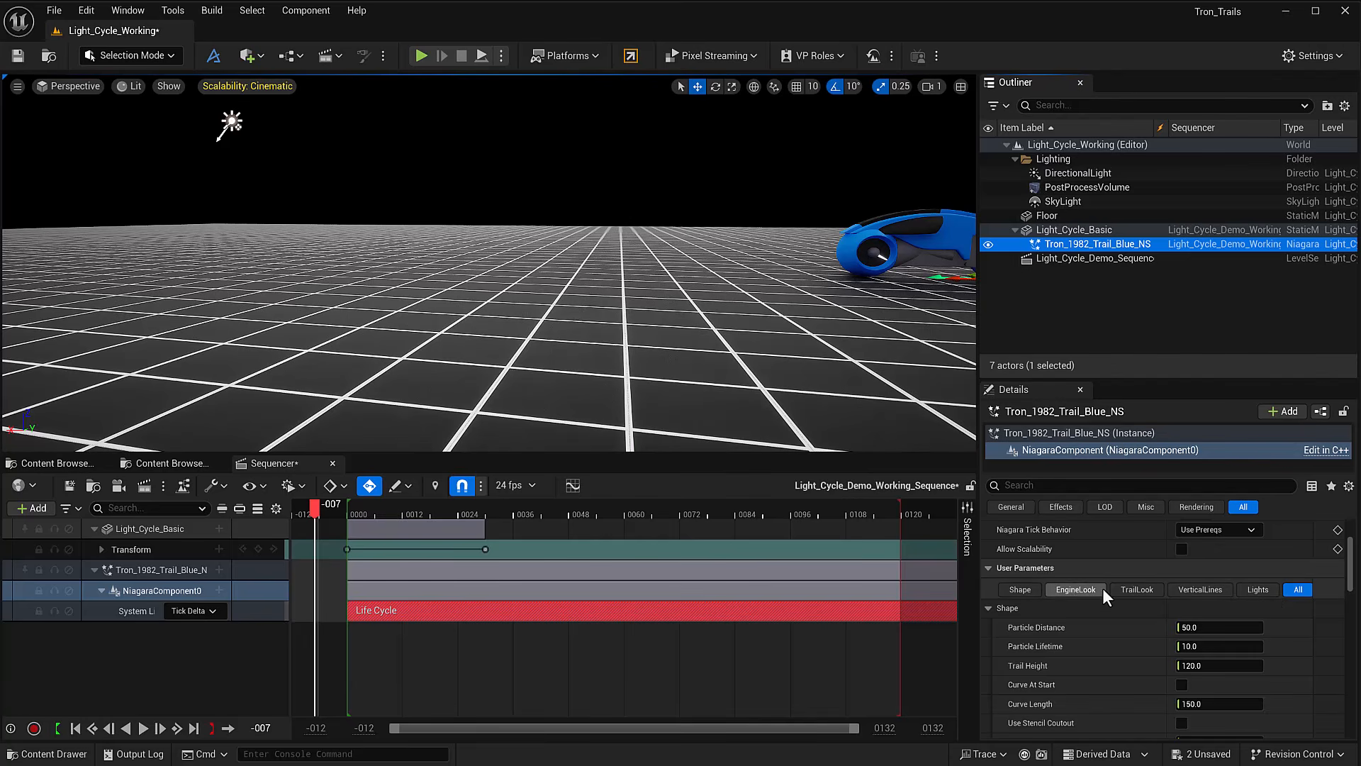
{"action": "left_click", "coordinate": [993, 587]}
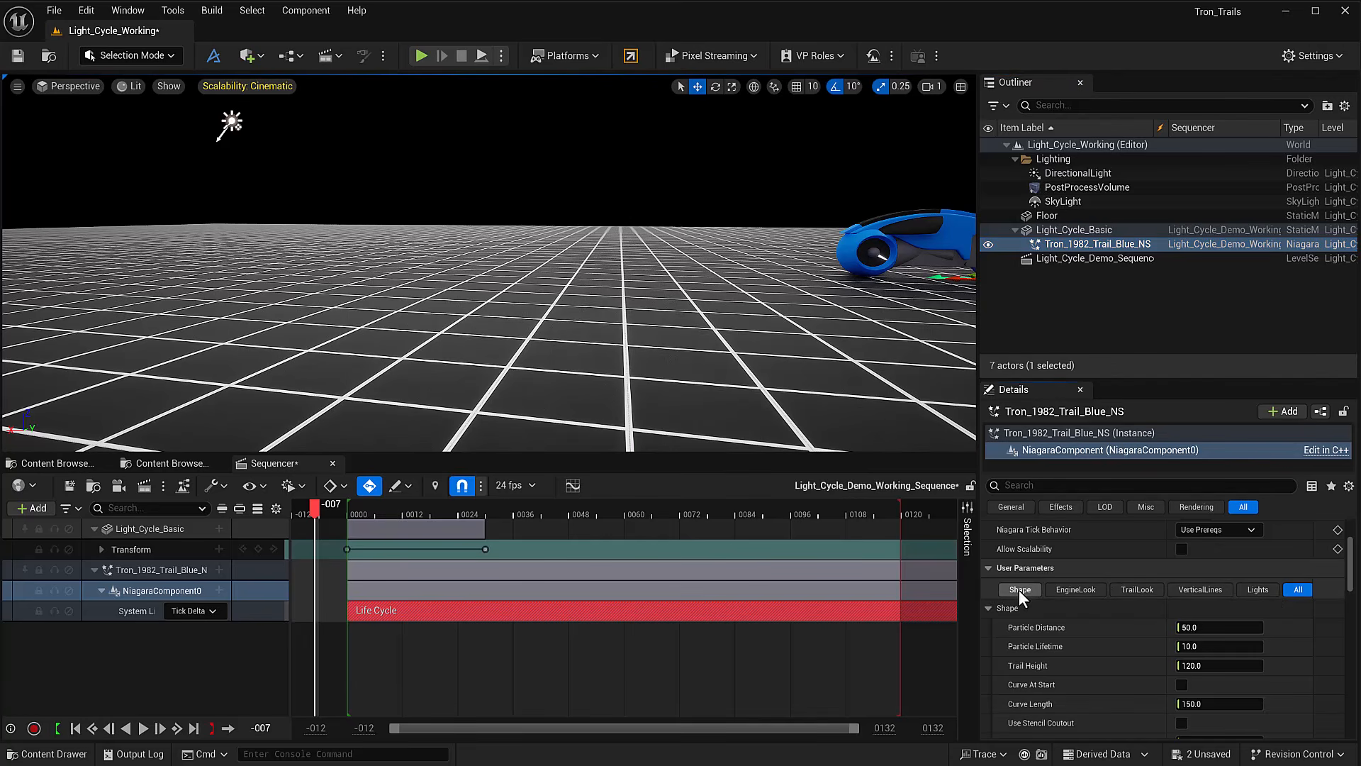
{"action": "left_click", "coordinate": [1071, 589]}
{"action": "left_click", "coordinate": [1135, 589]}
{"action": "left_click", "coordinate": [989, 608]}
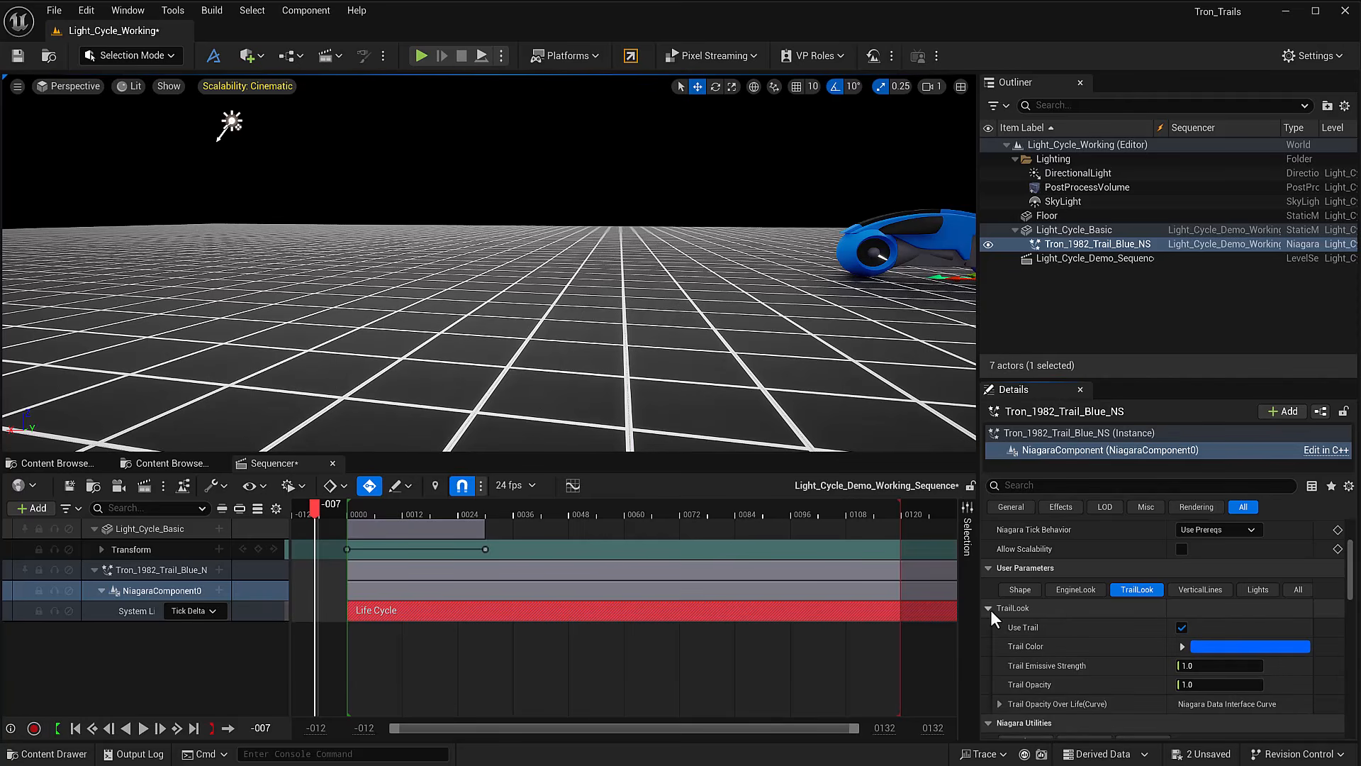
{"action": "left_click", "coordinate": [1292, 593]}
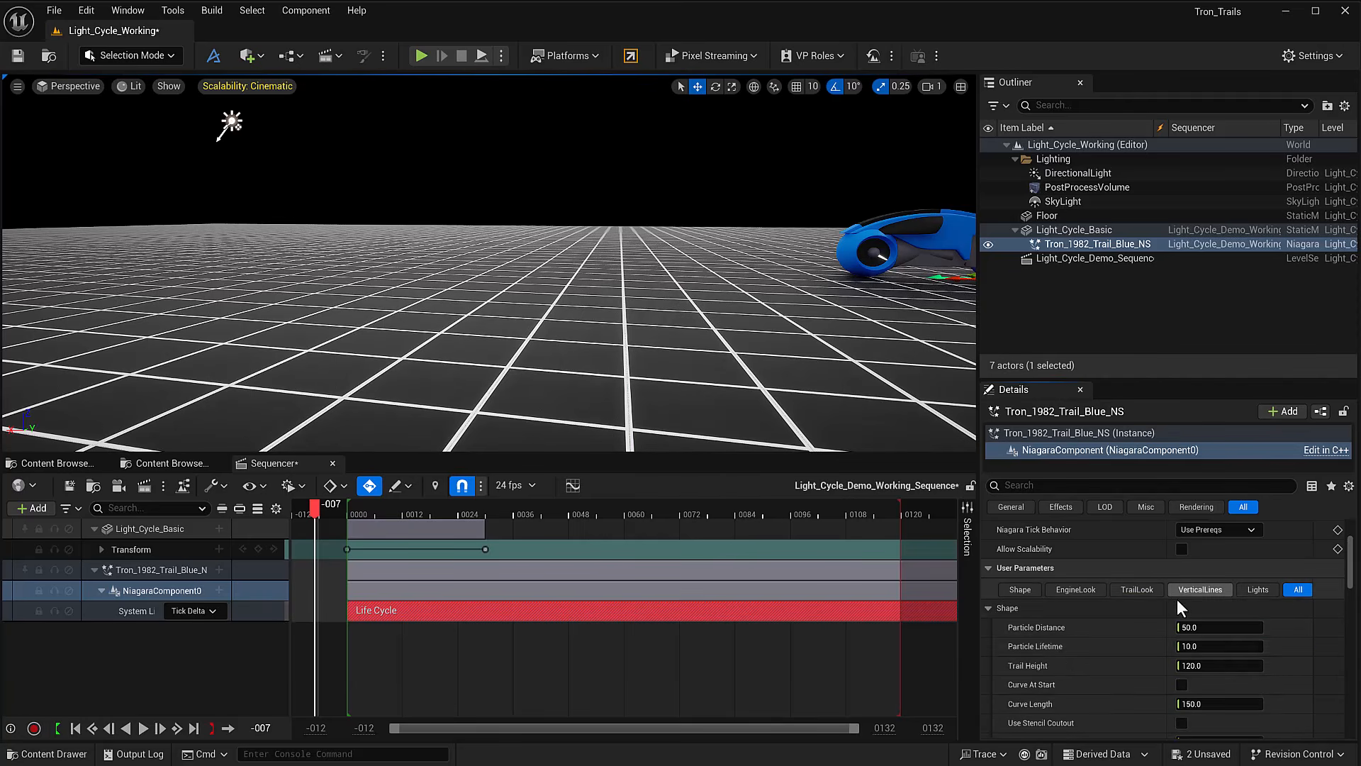
{"action": "left_click", "coordinate": [1019, 590]}
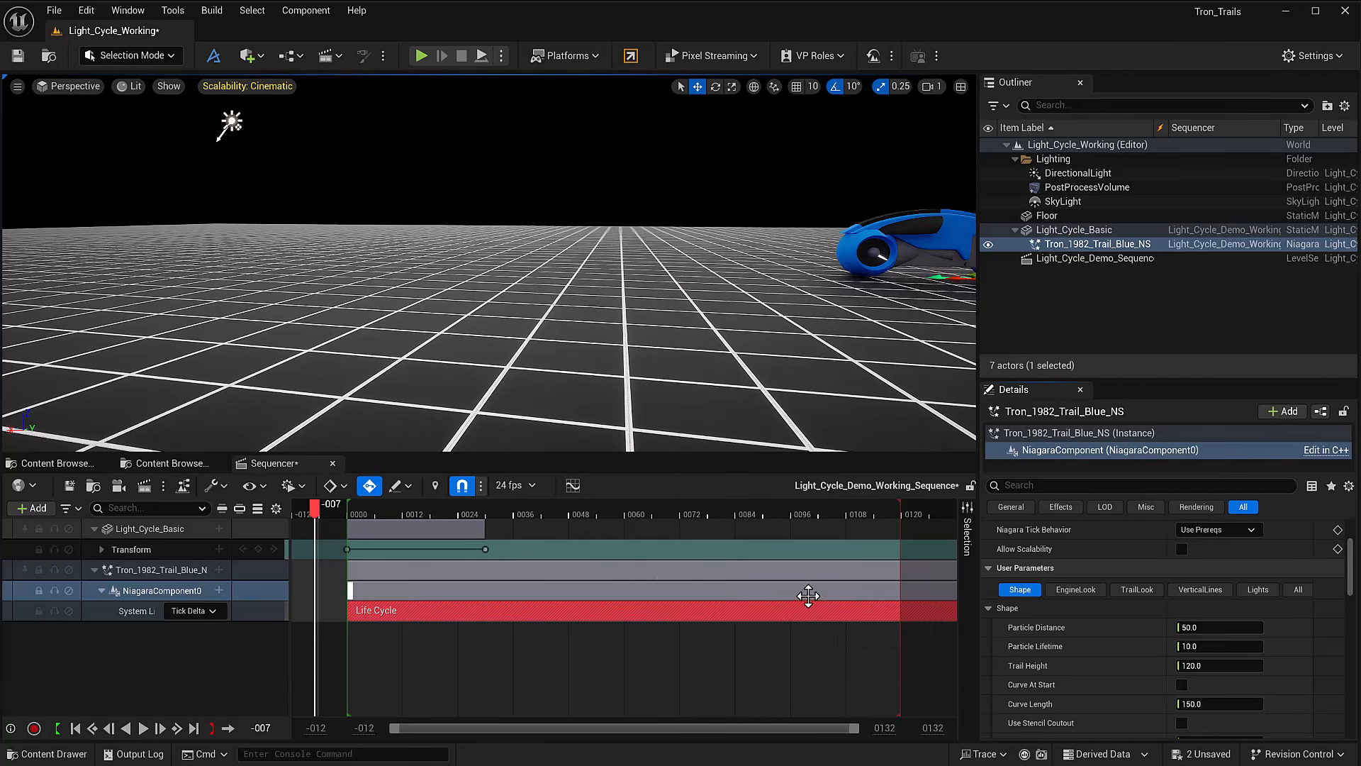
- Play and scrub the sequence up to frame 15 to inspect the trail's start at the current particle distance
{"action": "left_click", "coordinate": [369, 509]}
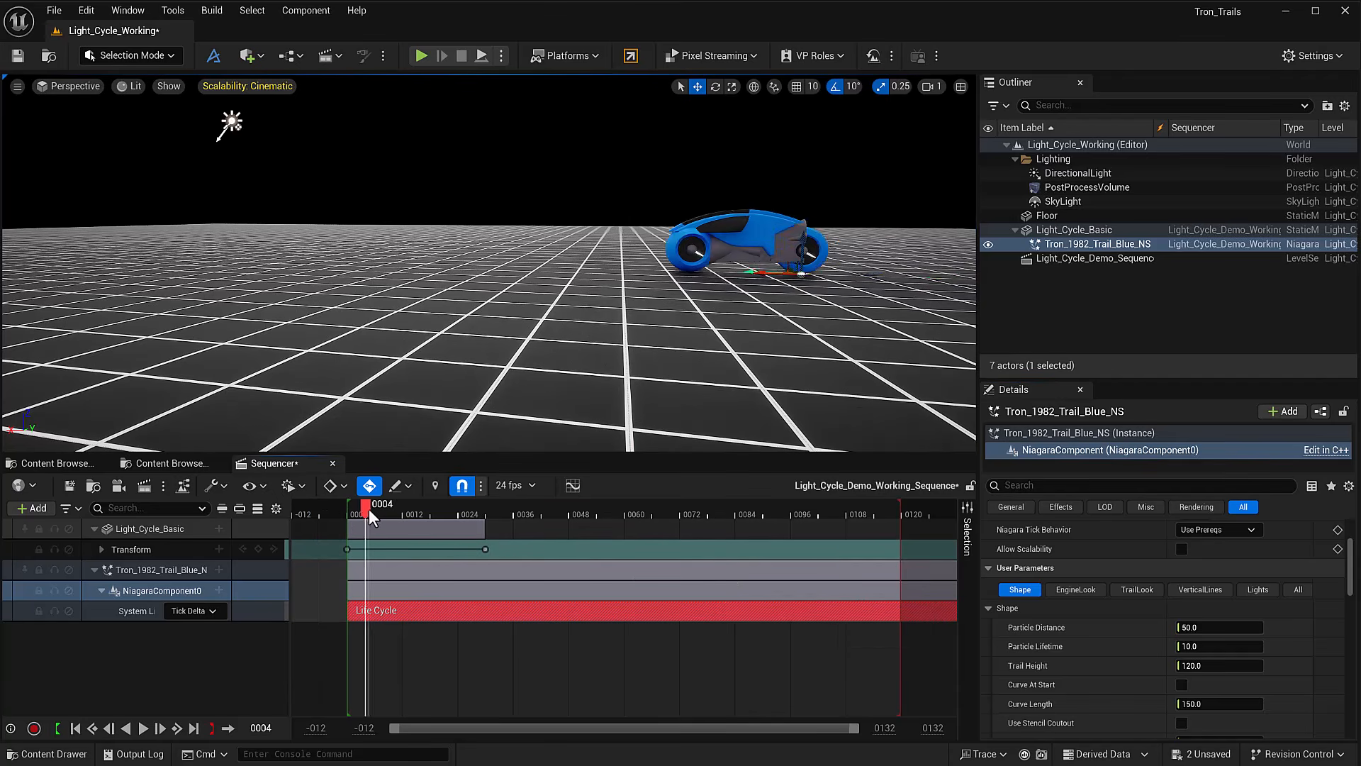
{"action": "key", "text": "space"}
{"action": "key", "text": "space"}
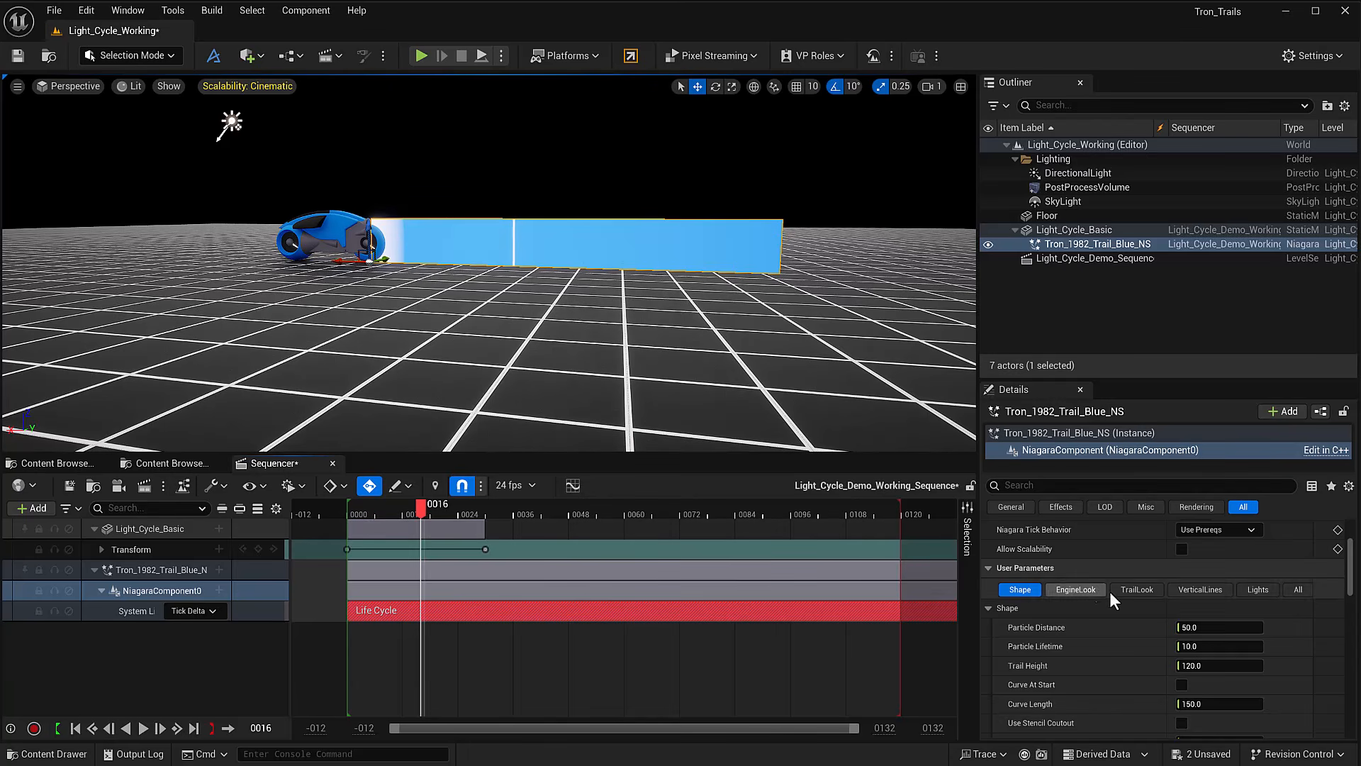
{"action": "left_click", "coordinate": [1219, 626]}
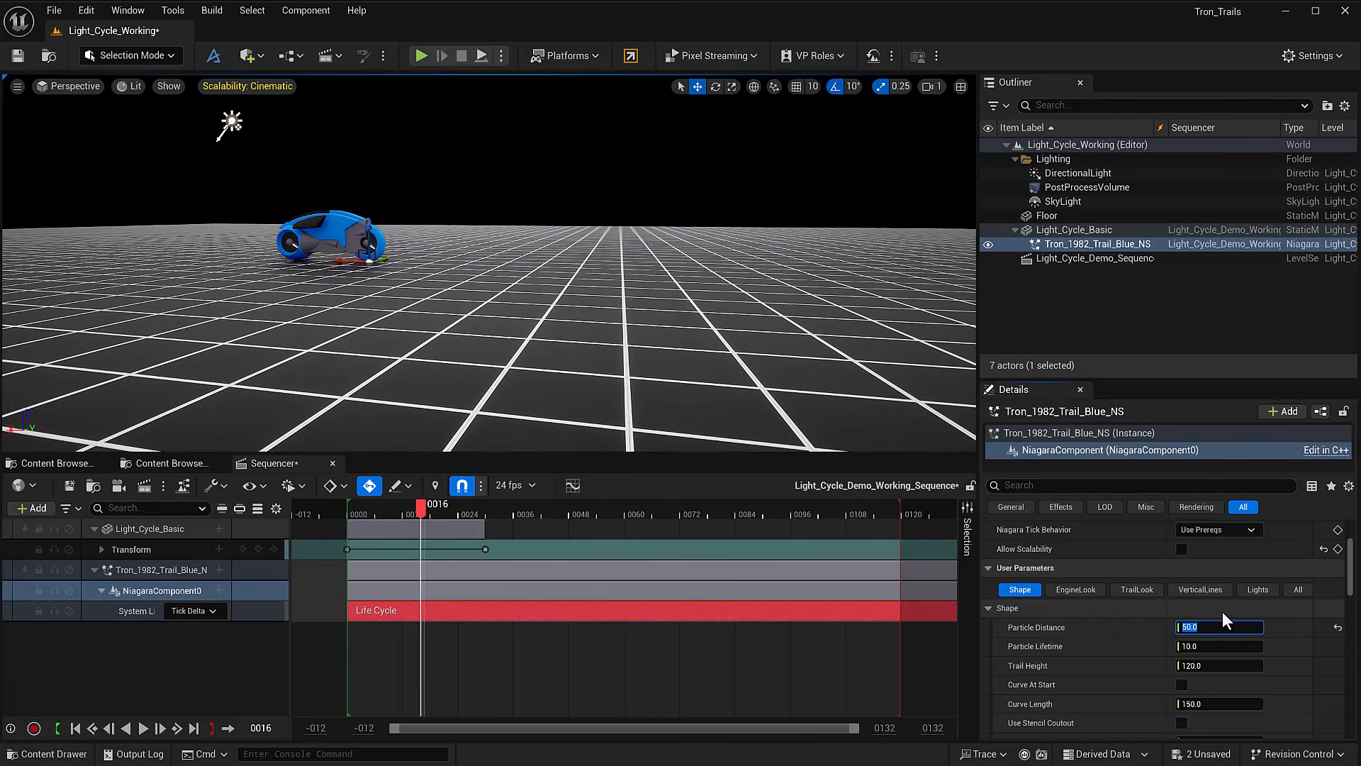
{"action": "left_click", "coordinate": [348, 511]}
{"action": "left_click_drag", "start_coordinate": [348, 512], "coordinate": [416, 511]}
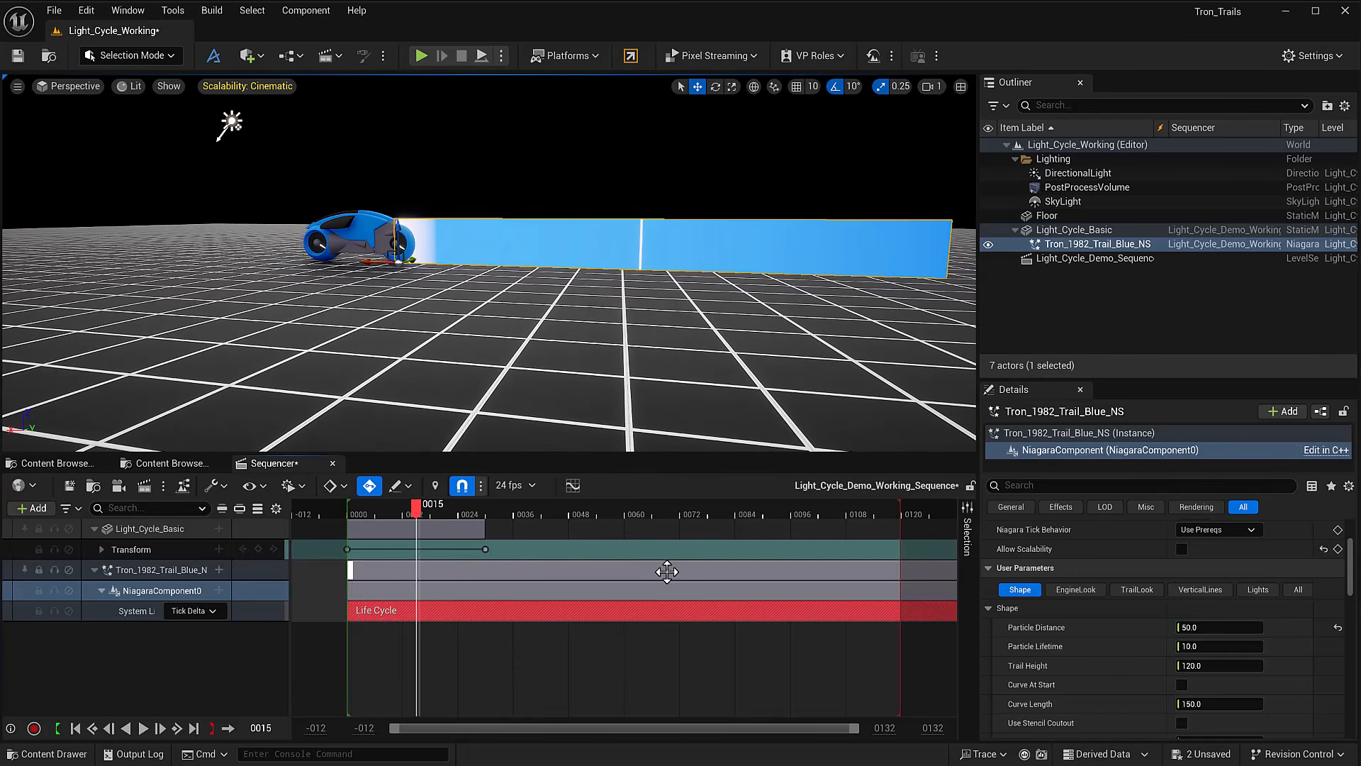
- Set the trail's Particle Distance to 10 and replay the sequence from just before frame 0 to preview it
{"action": "left_click", "coordinate": [1227, 625]}
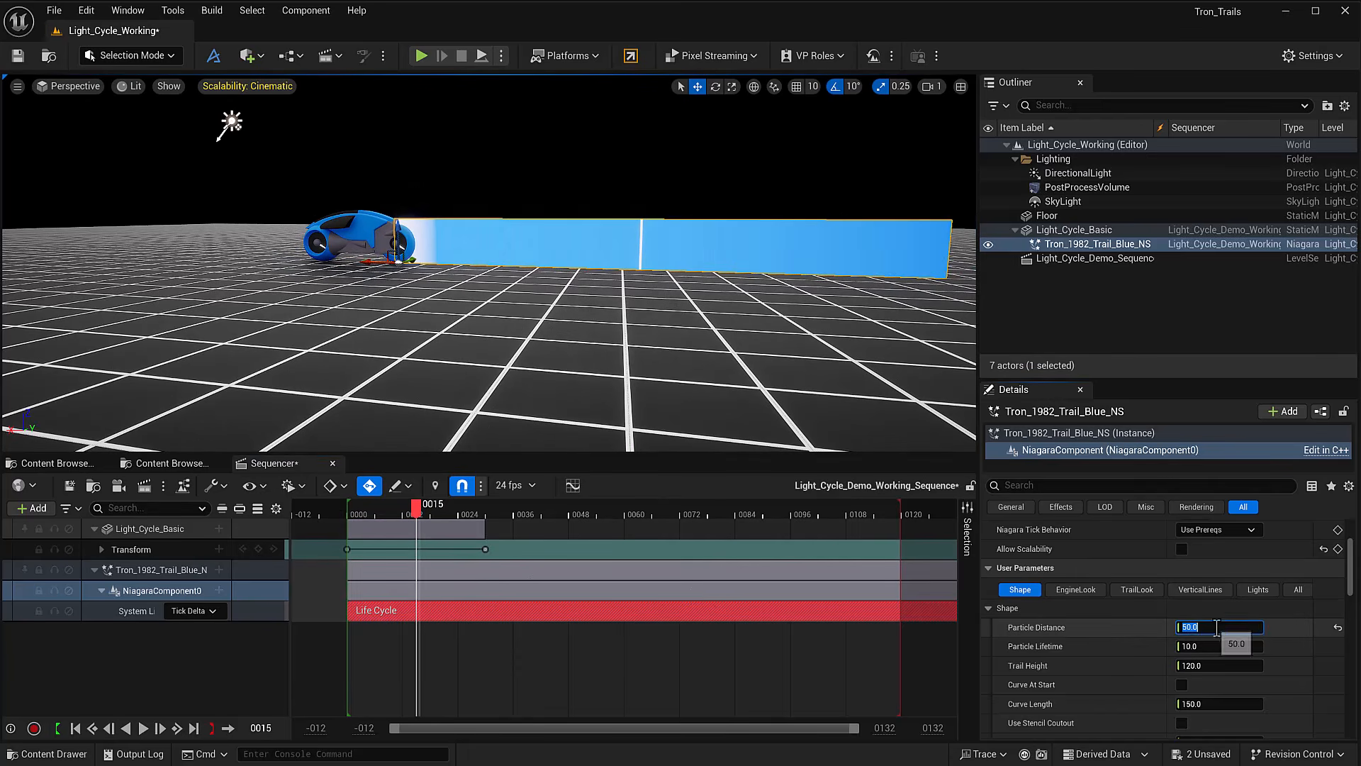
{"action": "type", "text": "10"}
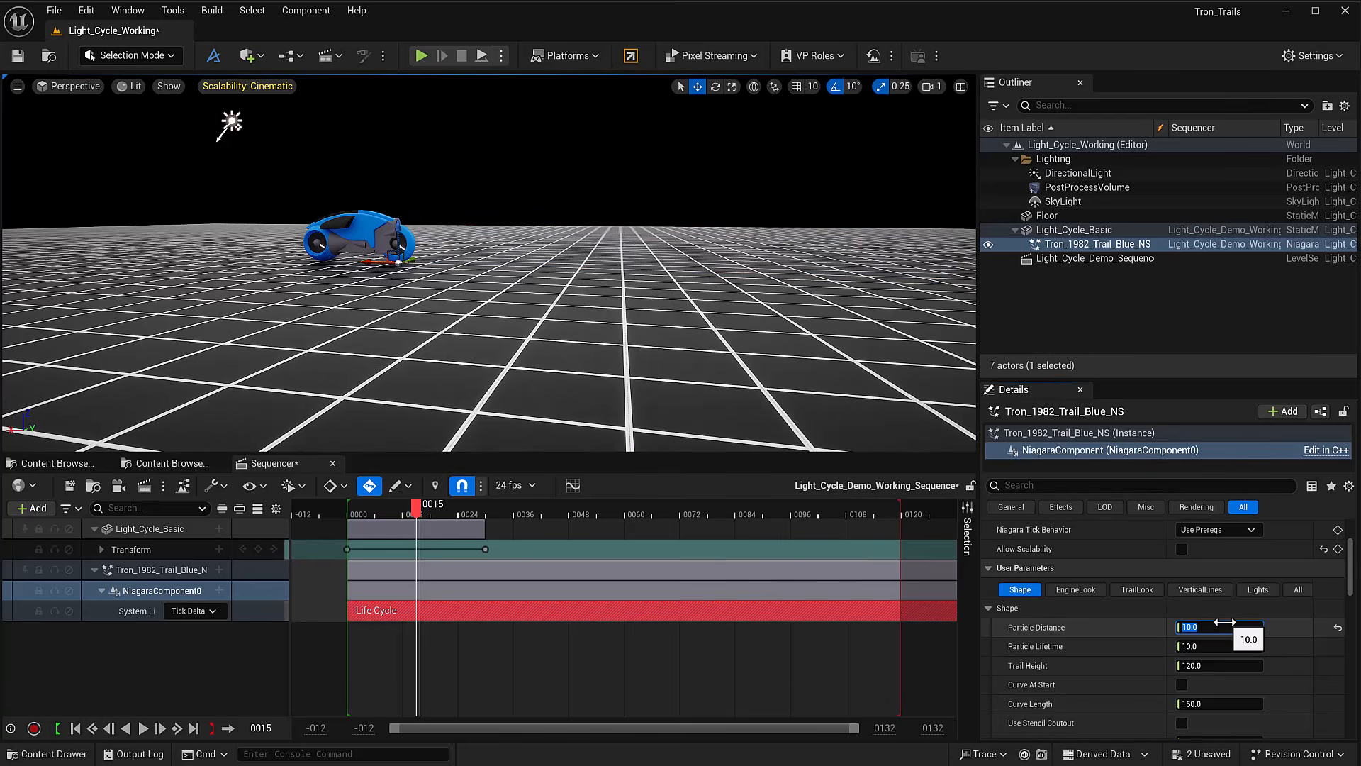
{"action": "left_click", "coordinate": [343, 508]}
{"action": "key", "text": "space"}
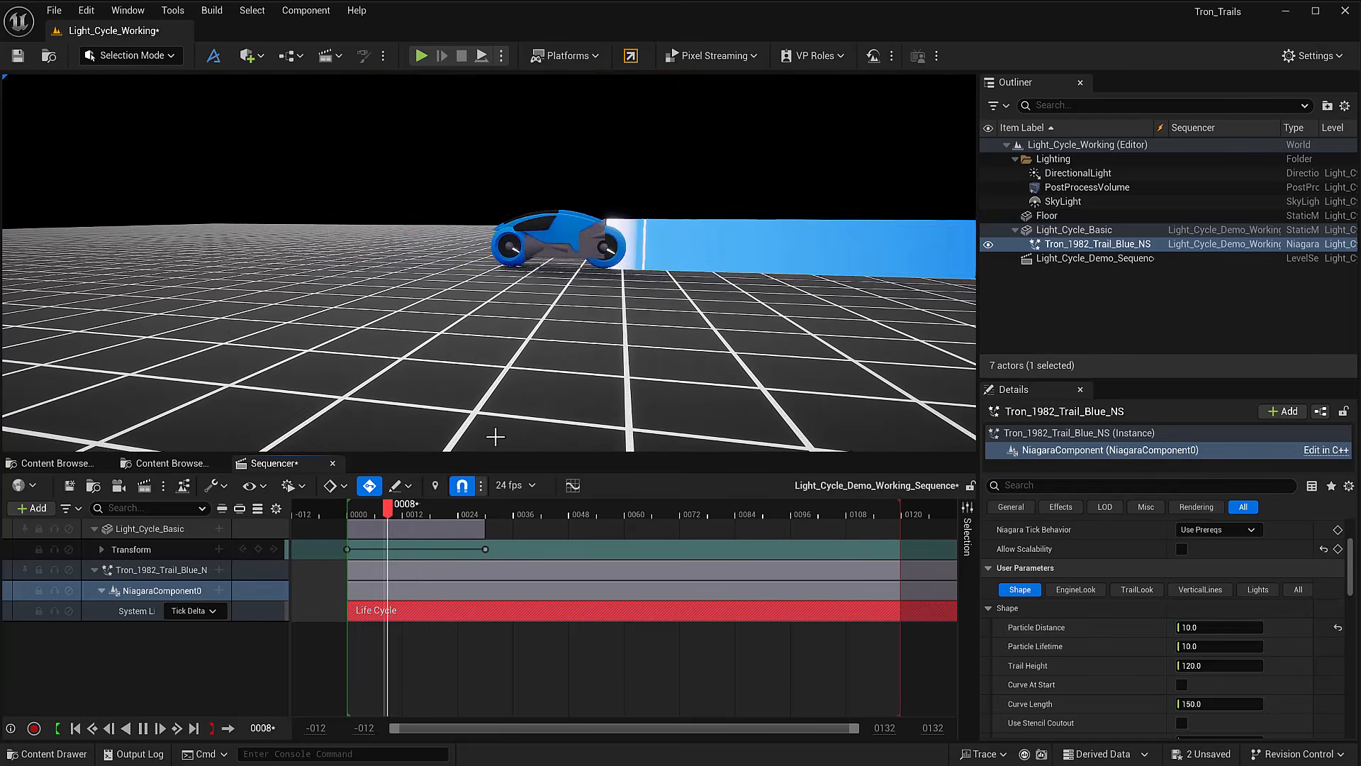
- Set the trail's Particle Distance to 500 and replay the sequence from just before frame 0 to preview it
{"action": "left_click", "coordinate": [1203, 628]}
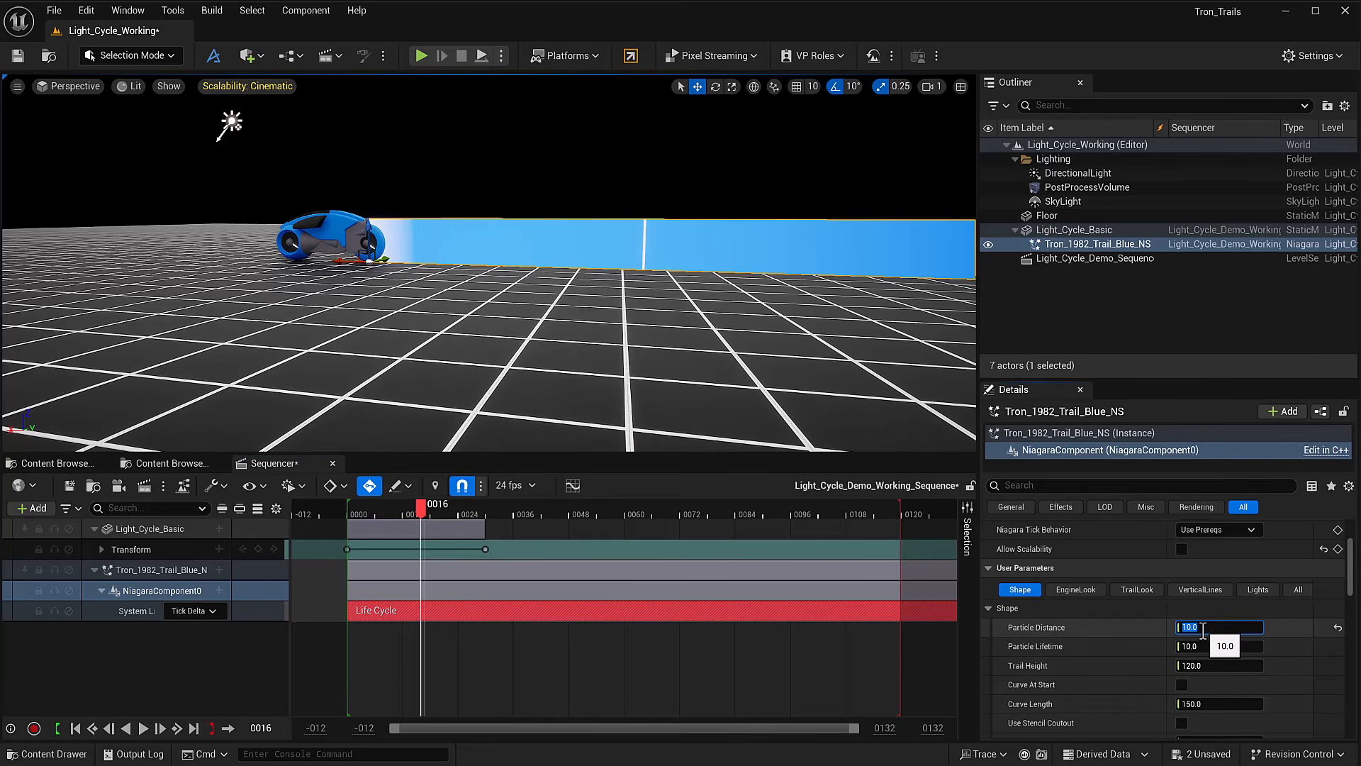
{"action": "type", "text": "500"}
{"action": "key", "text": "Return"}
{"action": "left_click", "coordinate": [340, 508]}
{"action": "key", "text": "space"}
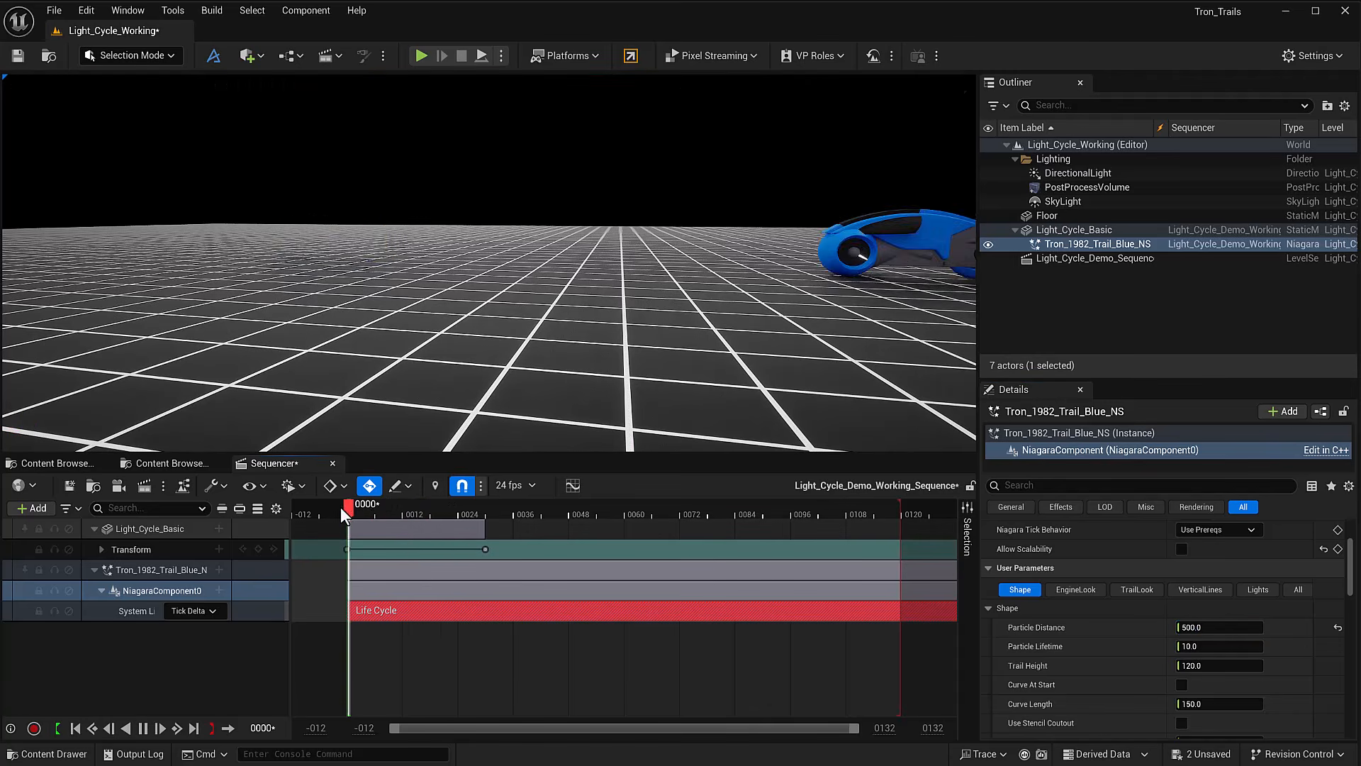
{"action": "key", "text": "space"}
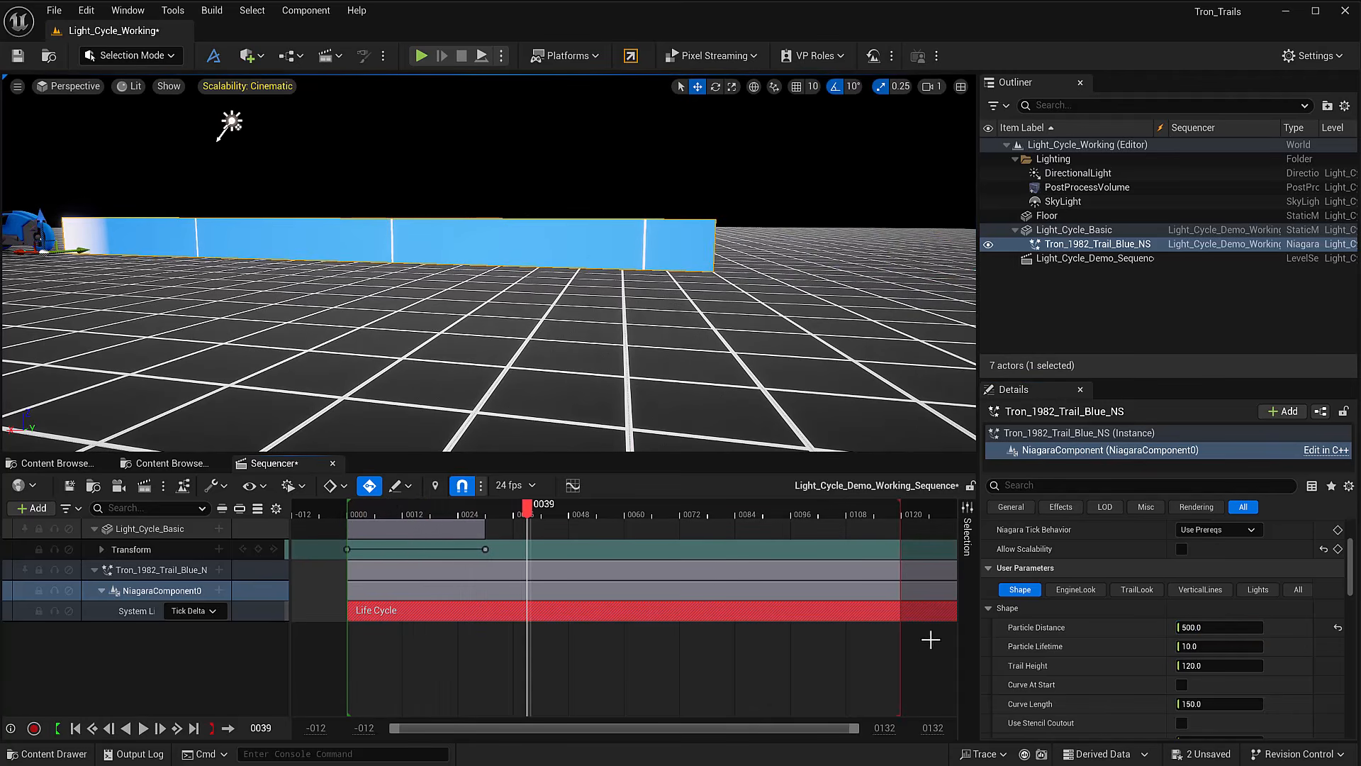
- Reset the trail's Particle Distance to its default and set it to 10
{"action": "left_click", "coordinate": [1198, 628]}
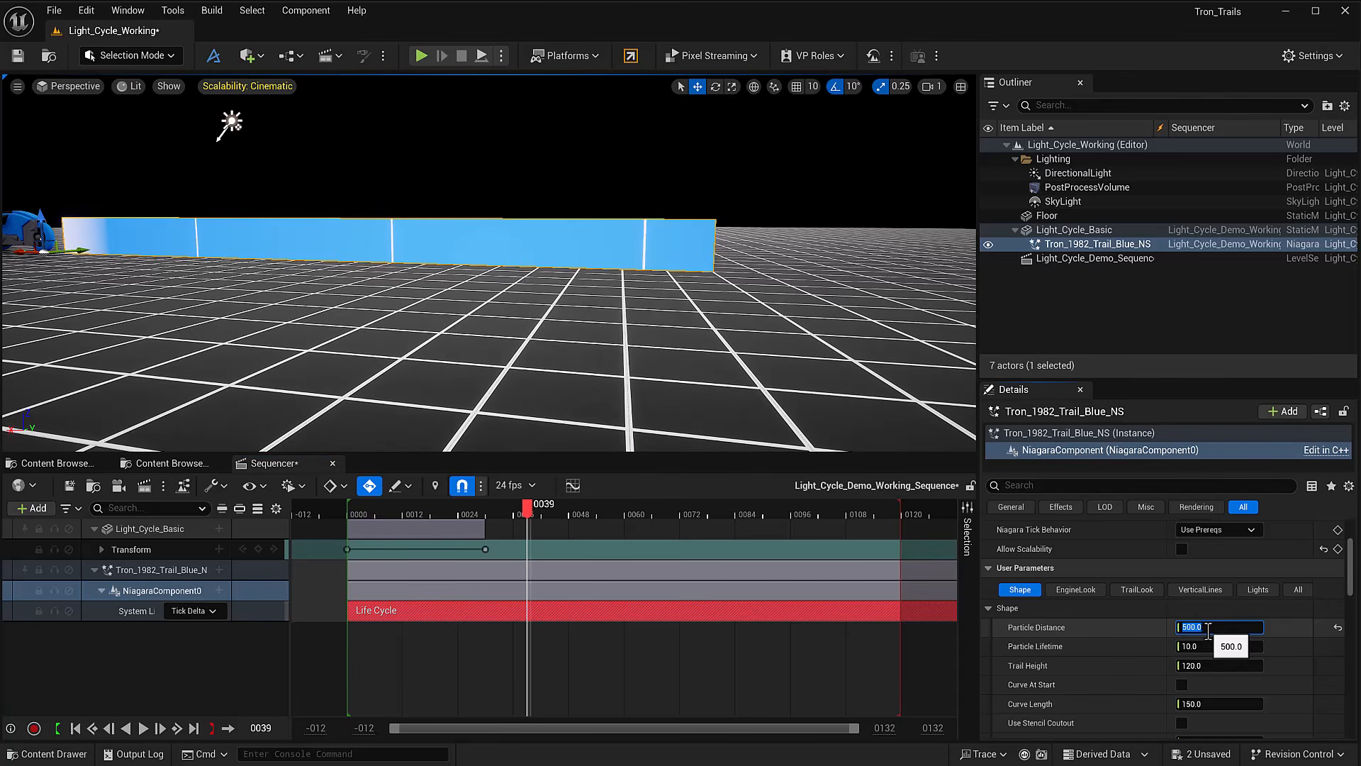
{"action": "left_click", "coordinate": [1335, 628]}
{"action": "left_click", "coordinate": [1226, 626]}
{"action": "type", "text": "10"}
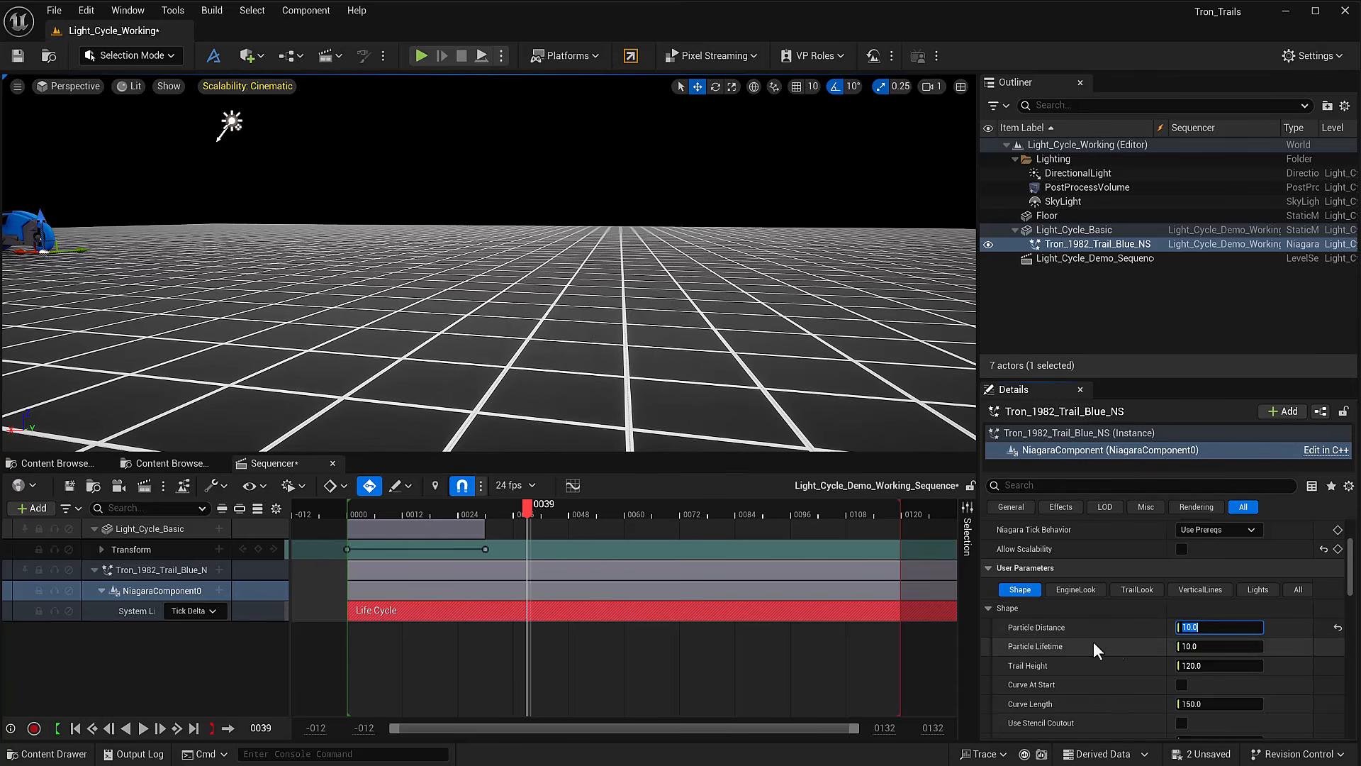
- Set the trail's Particle Lifetime to 1.0 and replay the sequence from the start to preview how it fades
{"action": "left_click", "coordinate": [1198, 647]}
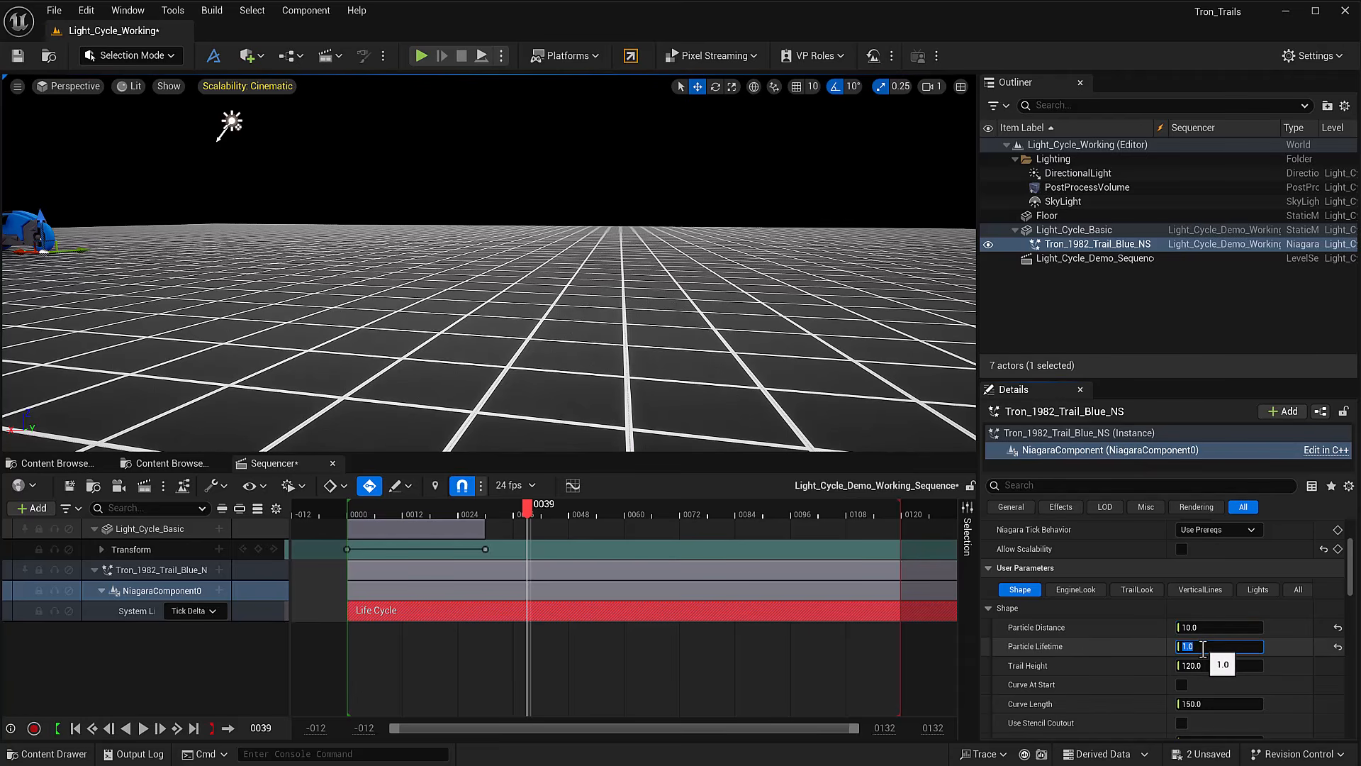
{"action": "left_click", "coordinate": [346, 512]}
{"action": "key", "text": "space"}
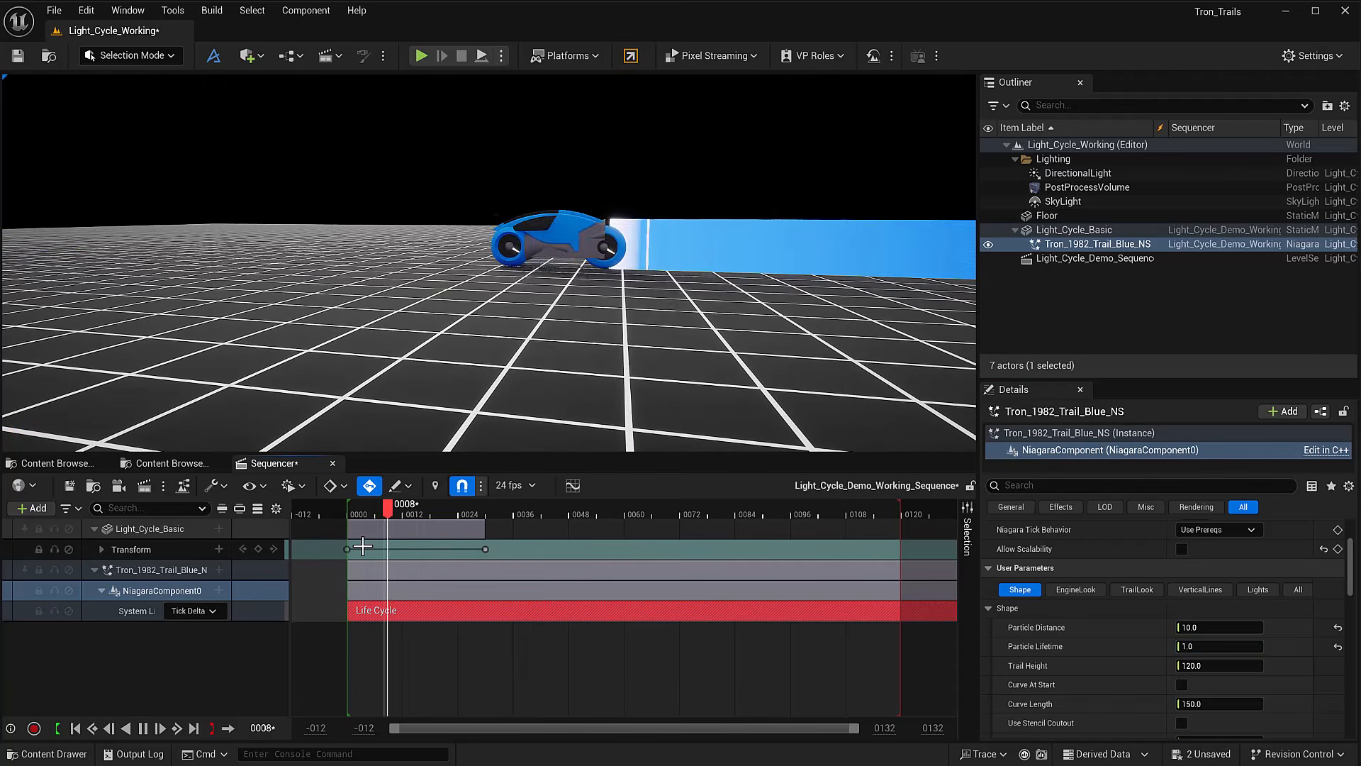
{"action": "key", "text": "space"}
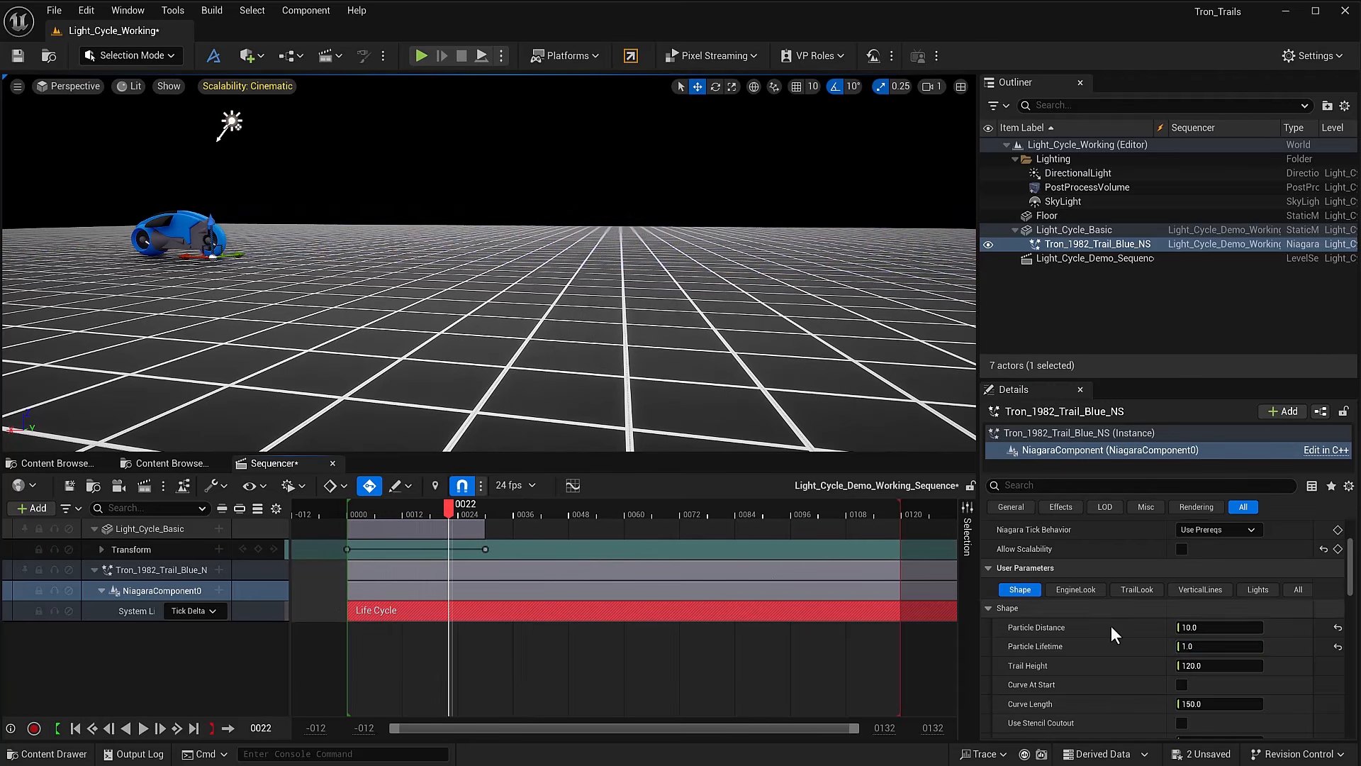
- Preview the sequence with a Particle Lifetime of 0.1 and restore the lifetime to its default
{"action": "left_click", "coordinate": [1196, 646]}
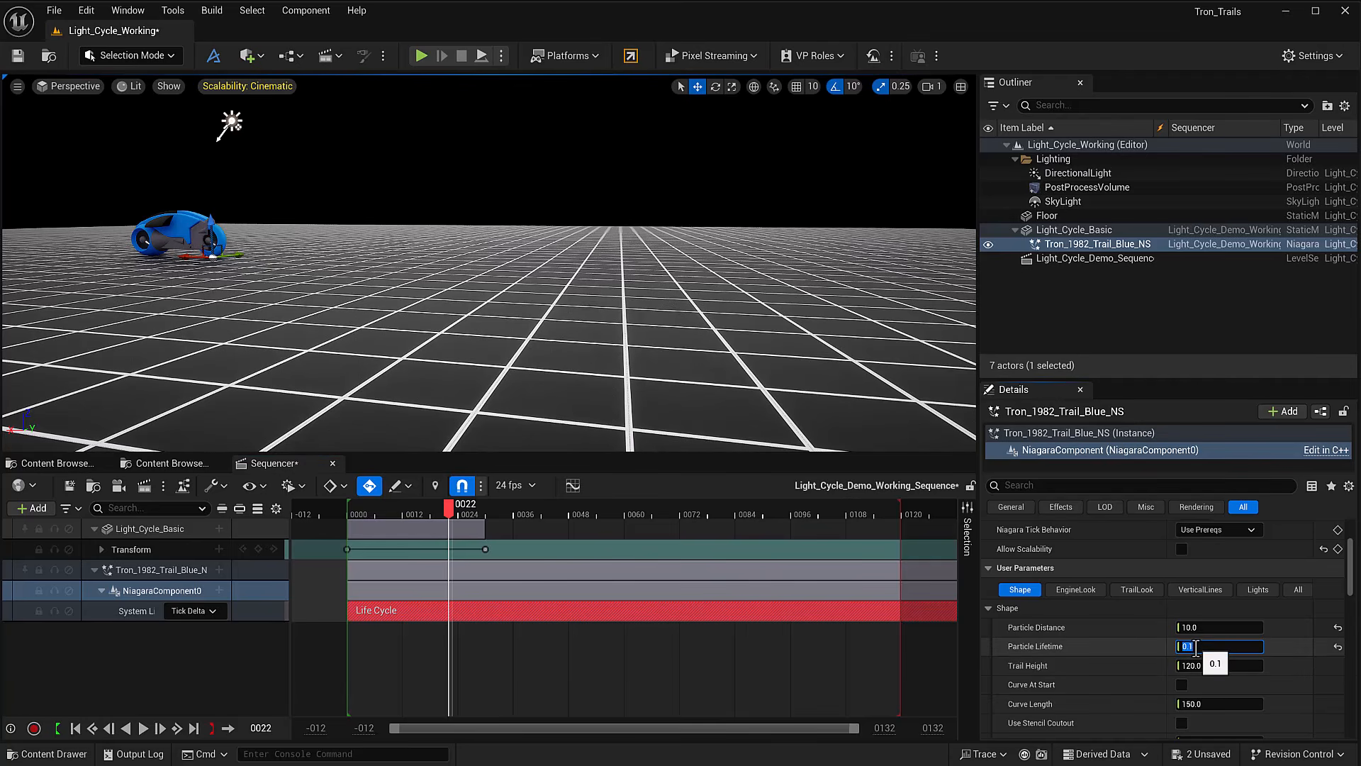
{"action": "left_click", "coordinate": [346, 514]}
{"action": "key", "text": "space"}
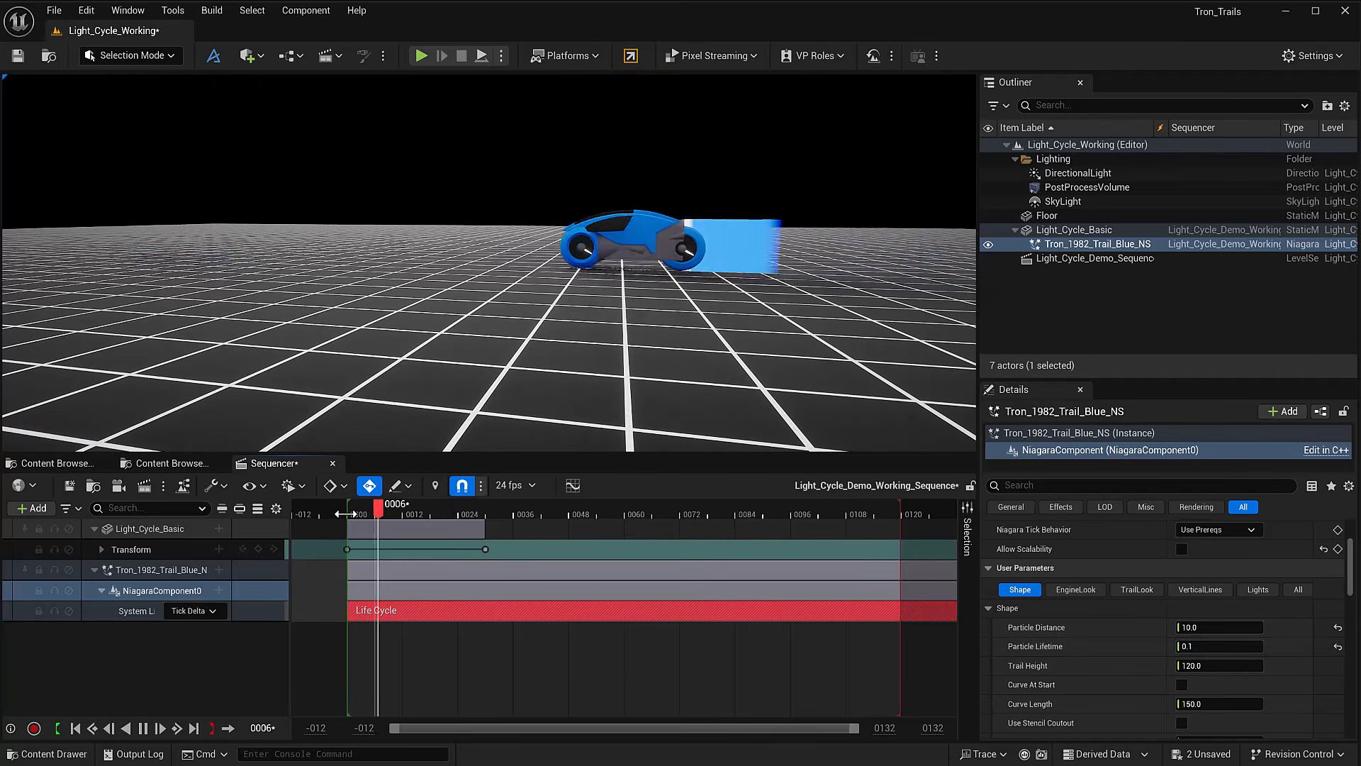
{"action": "key", "text": "space"}
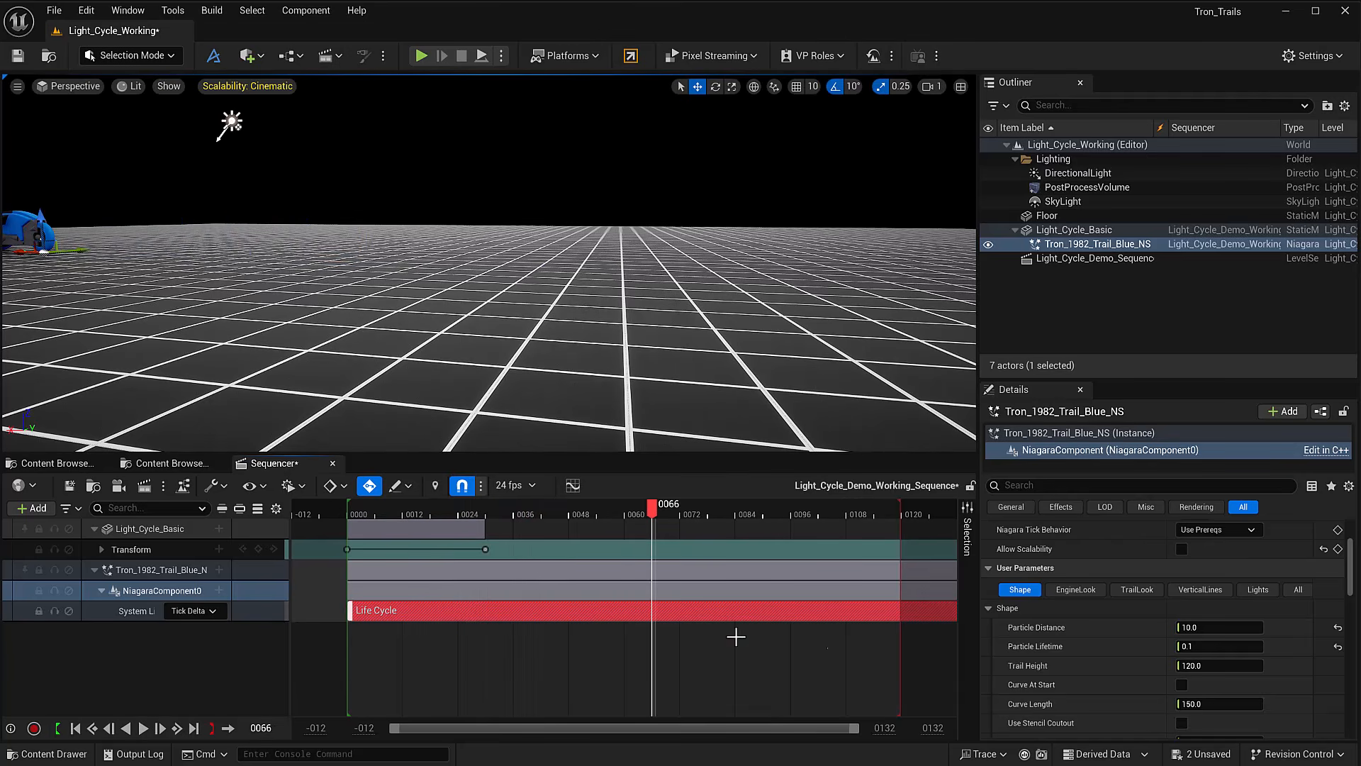
{"action": "left_click", "coordinate": [1339, 647]}
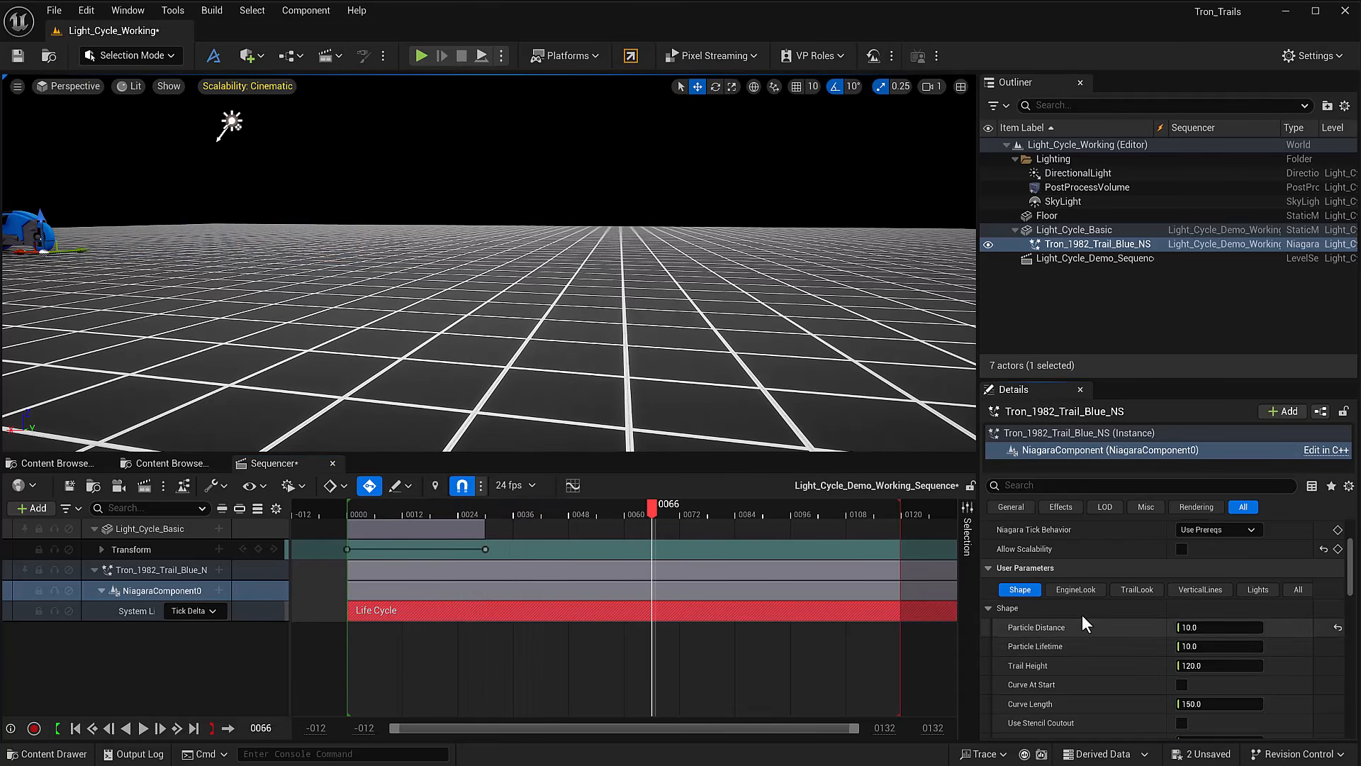
- Set the Trail Height to 103 to fit the back of the light cycle, viewed close up at frame 8
{"action": "mouse_move", "coordinate": [359, 514]}
{"action": "left_mouse_down"}
{"action": "mouse_move", "coordinate": [342, 500]}
{"action": "mouse_move", "coordinate": [383, 505]}
{"action": "left_mouse_up"}
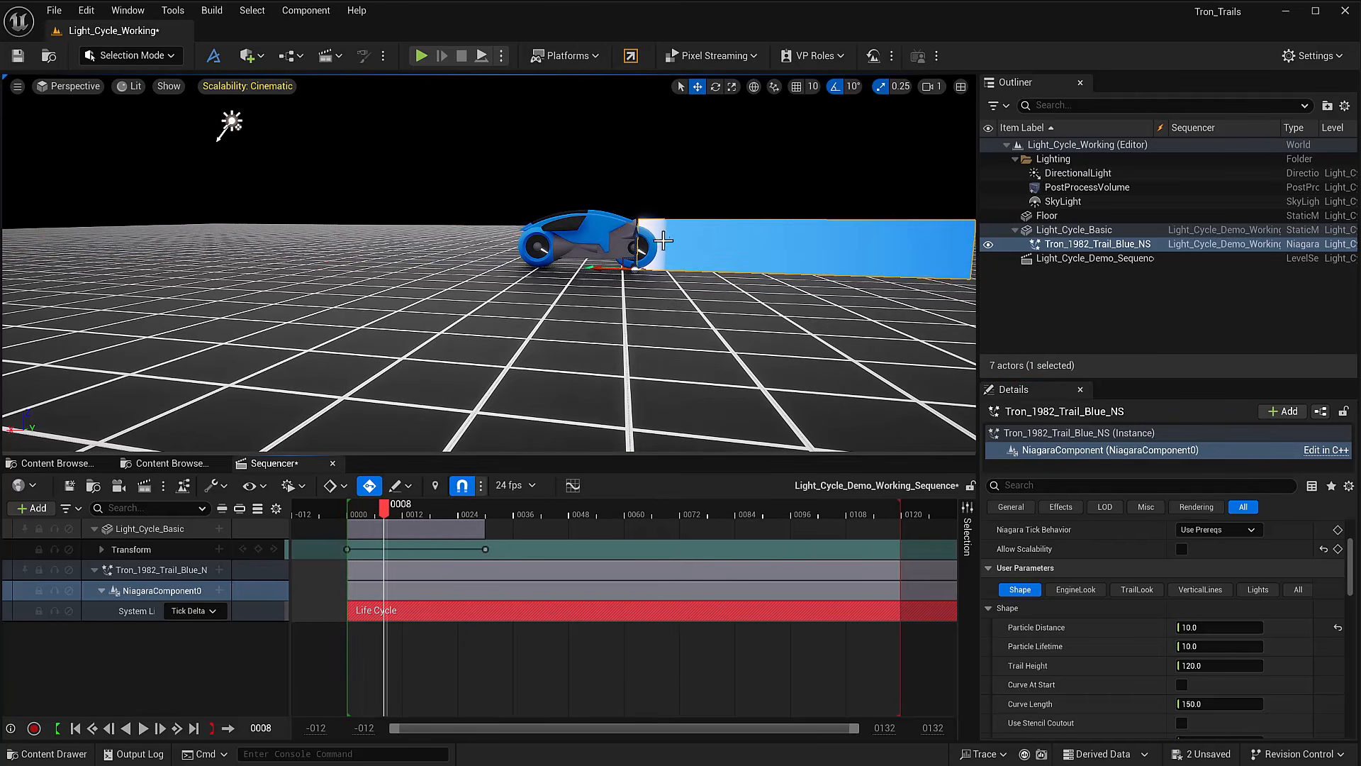
{"action": "scroll", "coordinate": [667, 246], "scroll_direction": "up", "scroll_amount": 4}
{"action": "scroll", "coordinate": [737, 217], "scroll_direction": "up", "scroll_amount": 1}
{"action": "middle_click_drag", "start_coordinate": [823, 278], "coordinate": [891, 176]}
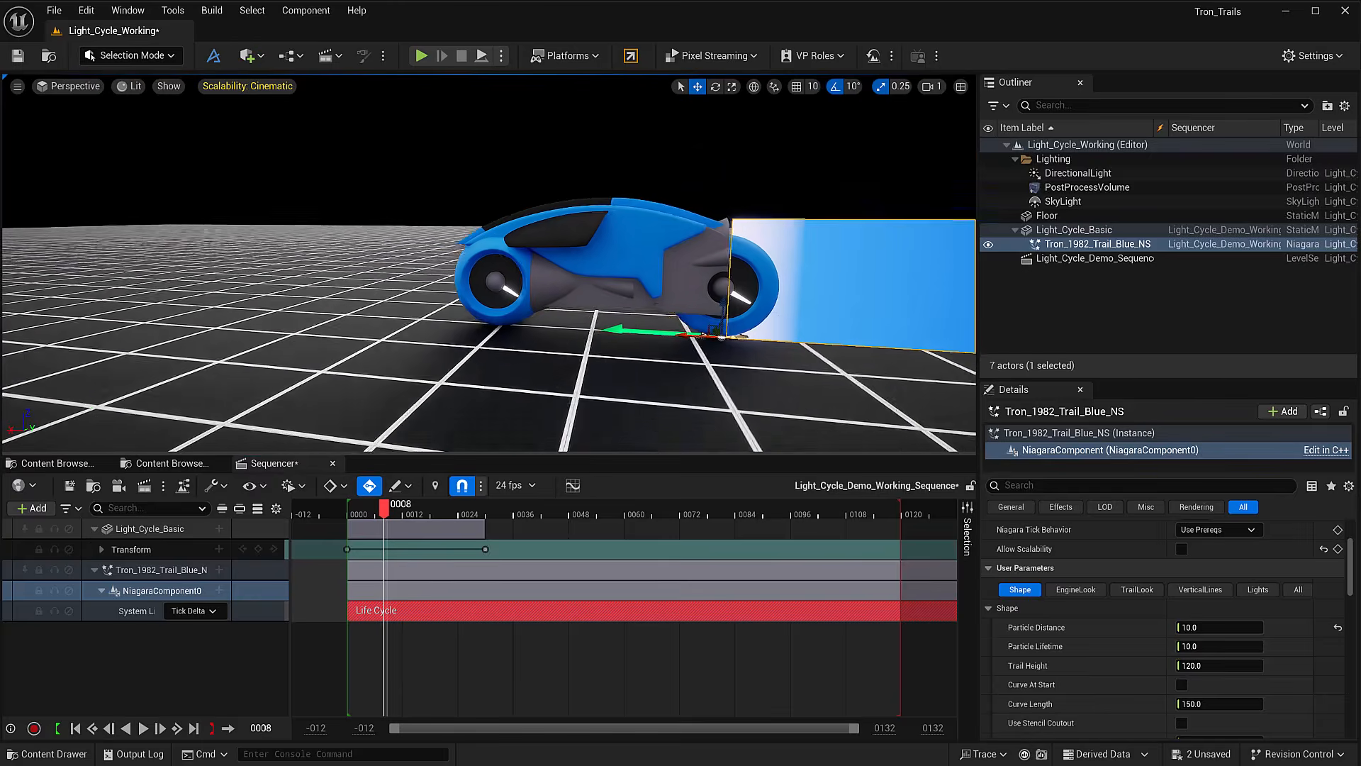
{"action": "scroll", "coordinate": [762, 281], "scroll_direction": "up", "scroll_amount": 3}
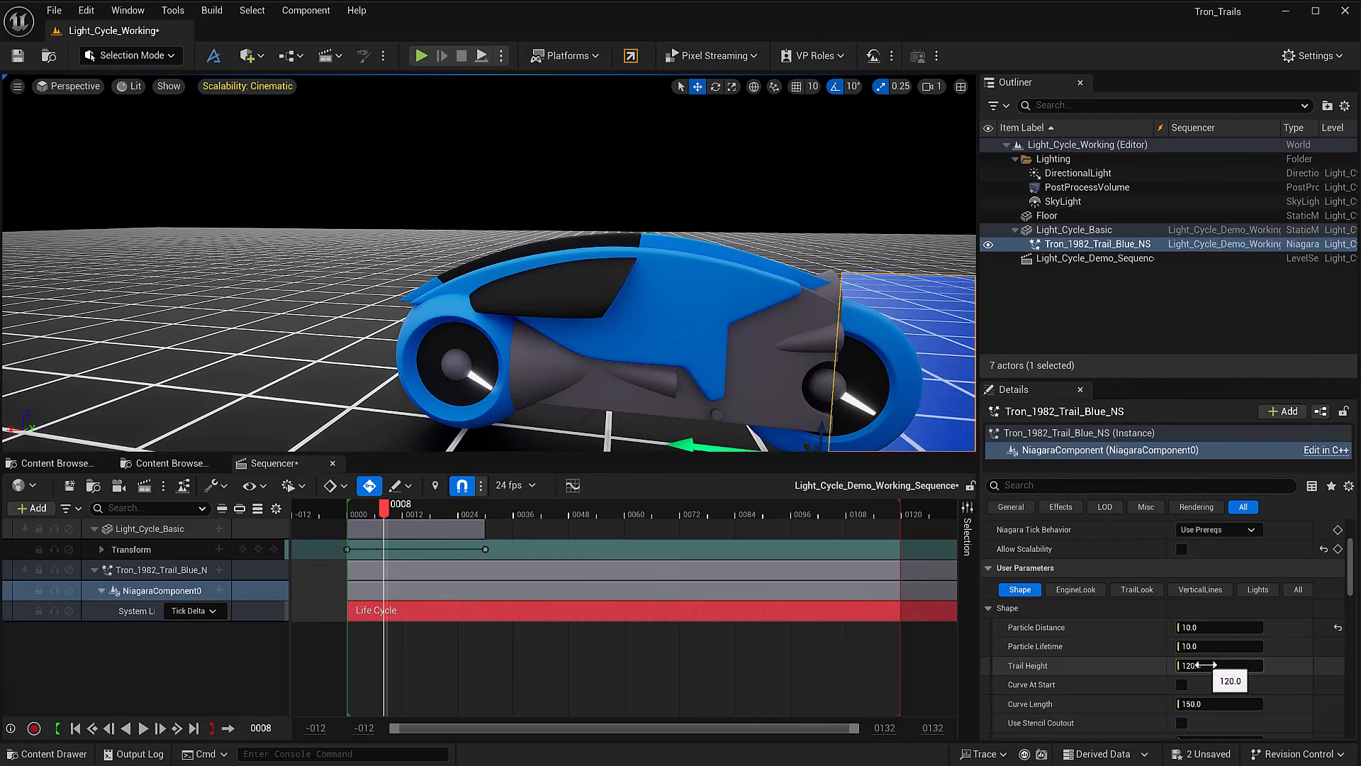
{"action": "left_click", "coordinate": [1198, 665]}
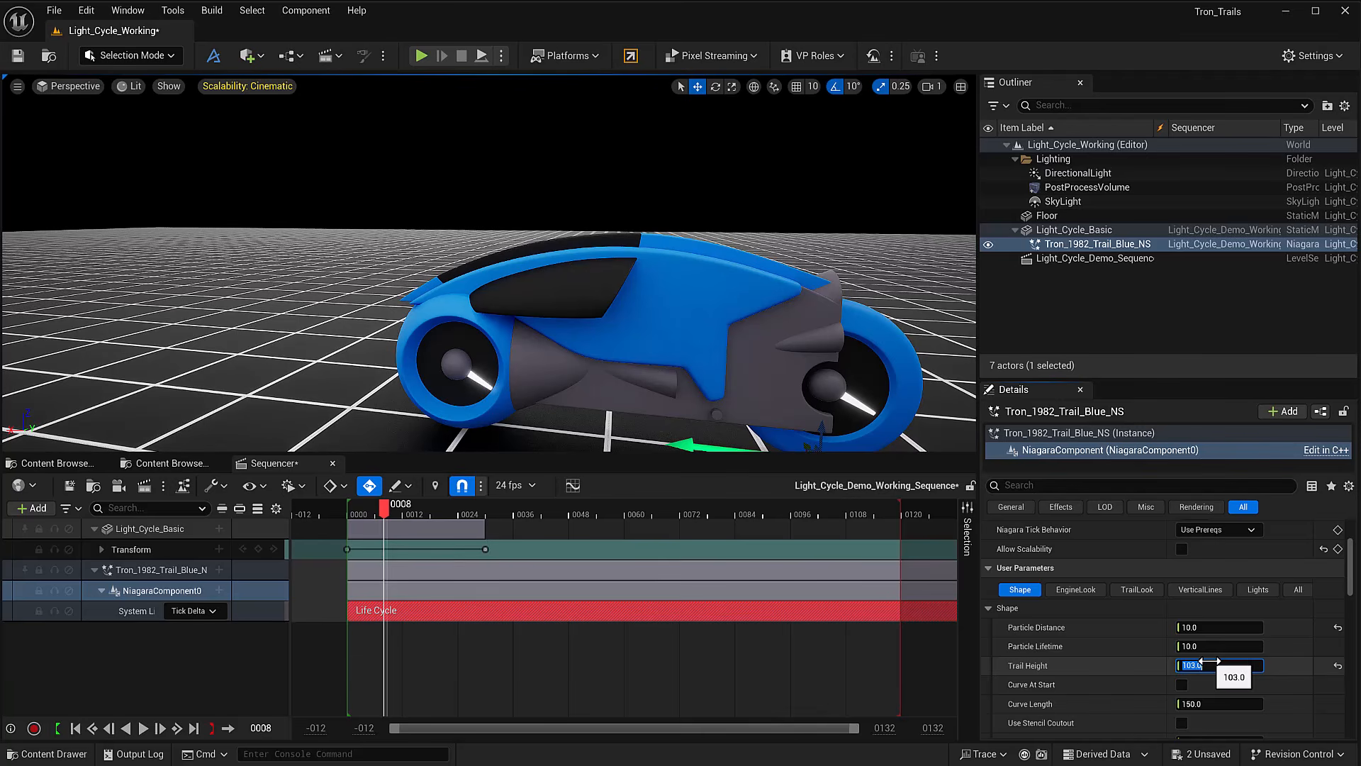
- Replay the sequence up to frame 14 and view the light cycle side-on to inspect the trail height
{"action": "left_click", "coordinate": [332, 510]}
{"action": "key", "text": "space"}
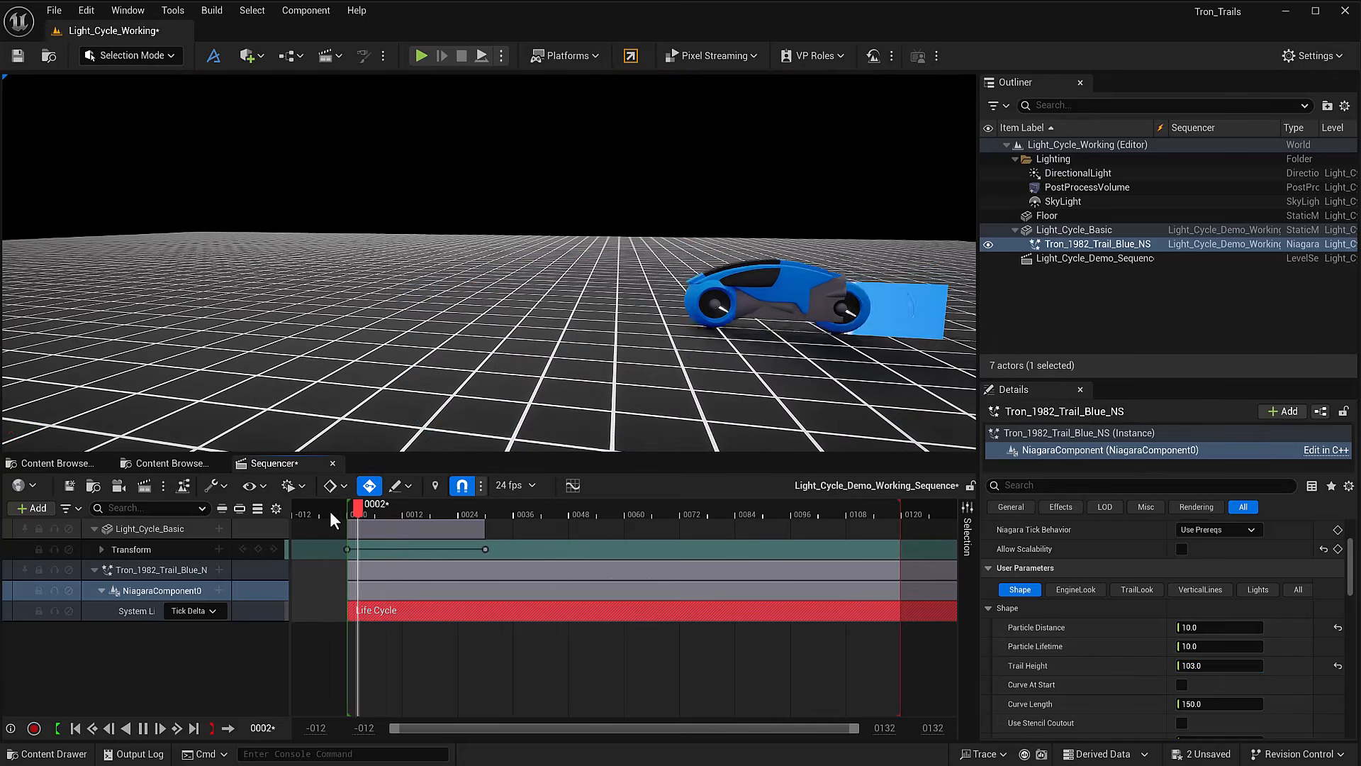
{"action": "key", "text": "space"}
{"action": "scroll", "coordinate": [358, 290], "scroll_direction": "up", "scroll_amount": 4}
{"action": "scroll", "coordinate": [358, 290], "scroll_direction": "up", "scroll_amount": 2}
{"action": "left_click_drag", "start_coordinate": [358, 290], "coordinate": [453, 248], "text": "alt"}
{"action": "mouse_move", "coordinate": [322, 373]}
{"action": "middle_mouse_down"}
{"action": "mouse_move", "coordinate": [393, 388]}
{"action": "mouse_move", "coordinate": [500, 349]}
{"action": "mouse_move", "coordinate": [326, 374]}
{"action": "middle_mouse_up"}
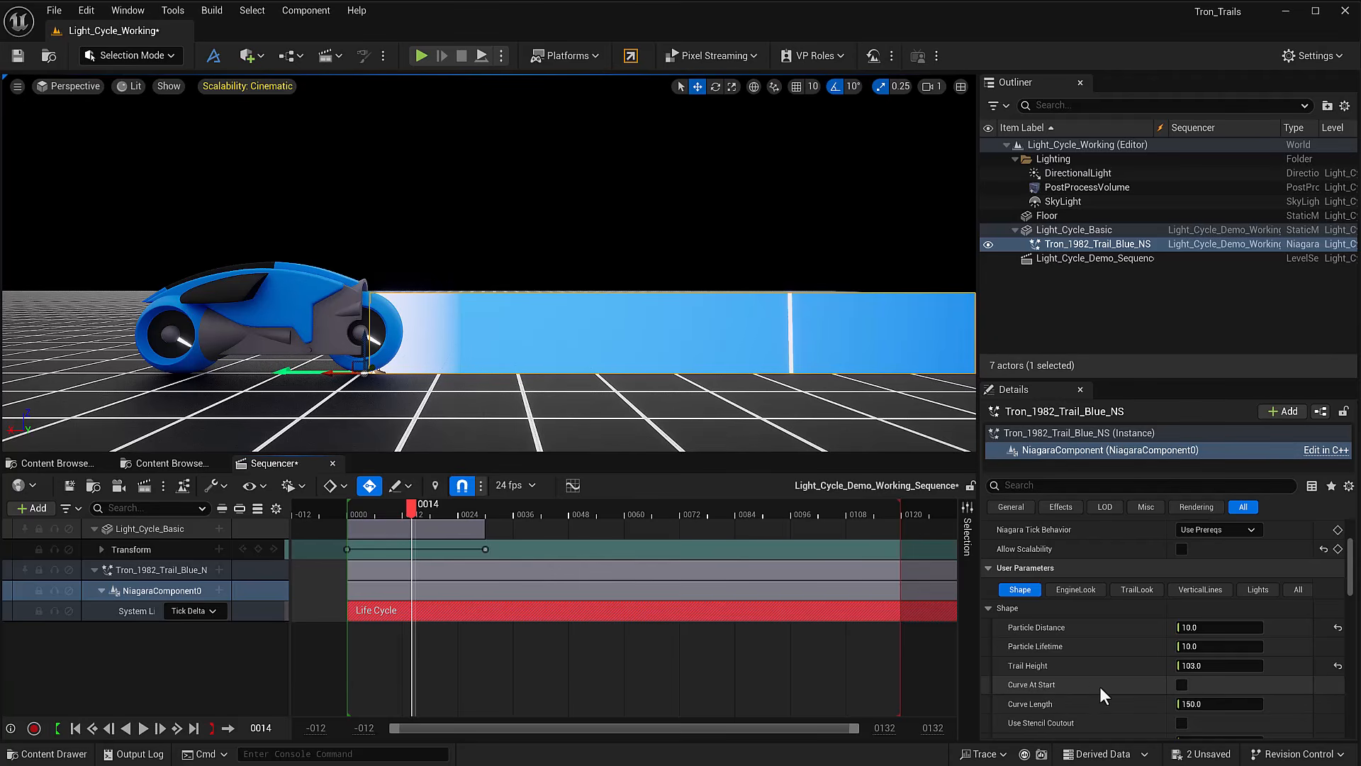
- Review the remaining Shape parameters, including the stencil options, and show the expanded EngineLook parameters
{"action": "scroll", "coordinate": [1104, 685], "scroll_direction": "down", "scroll_amount": 3}
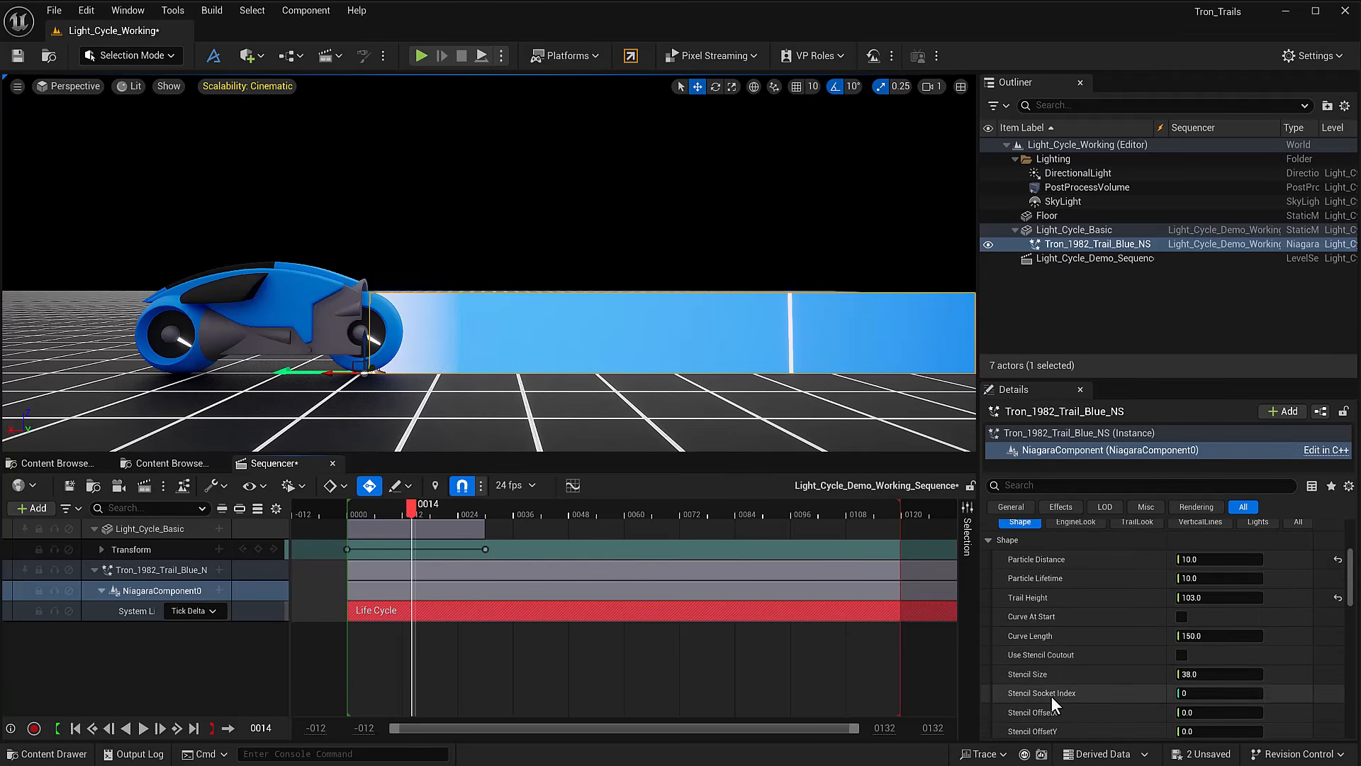
{"action": "scroll", "coordinate": [1071, 704], "scroll_direction": "down", "scroll_amount": 2}
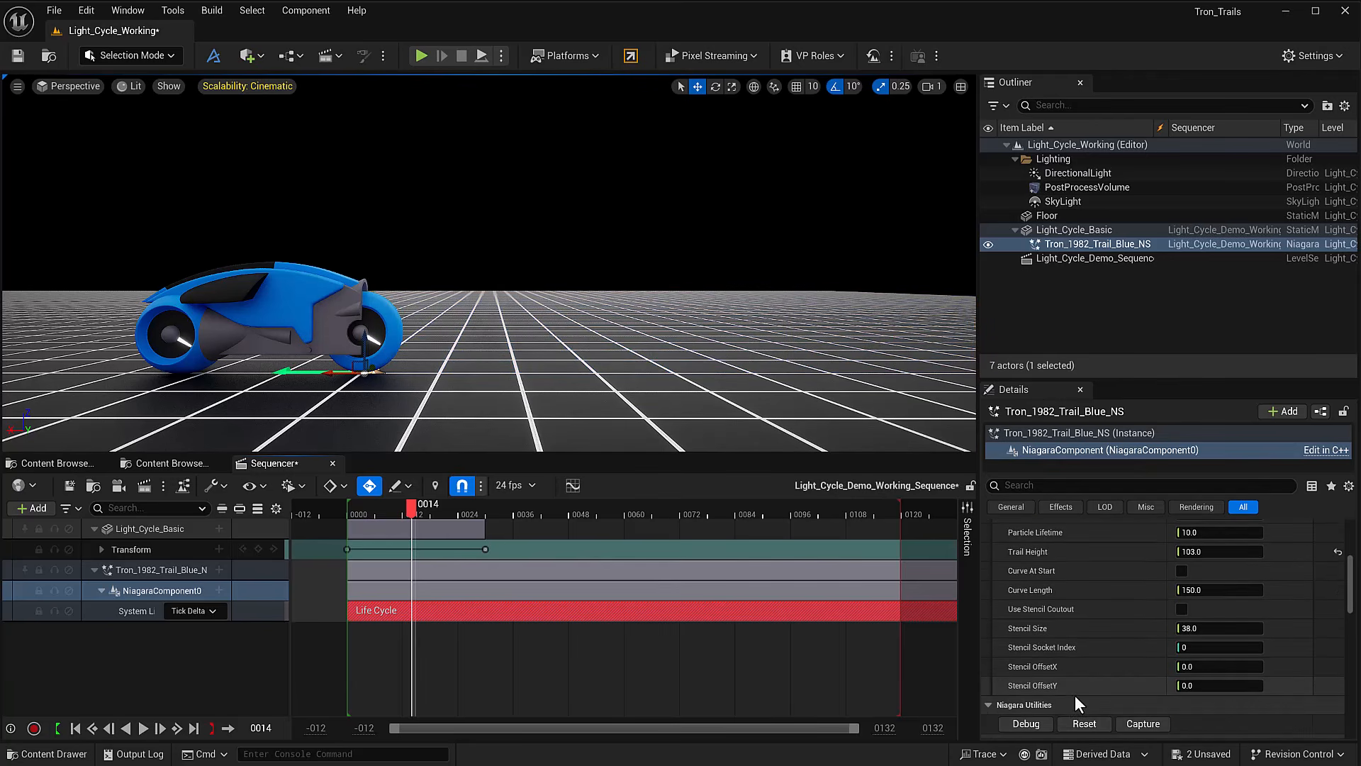
{"action": "scroll", "coordinate": [1078, 691], "scroll_direction": "up", "scroll_amount": 5}
{"action": "left_click", "coordinate": [1071, 590]}
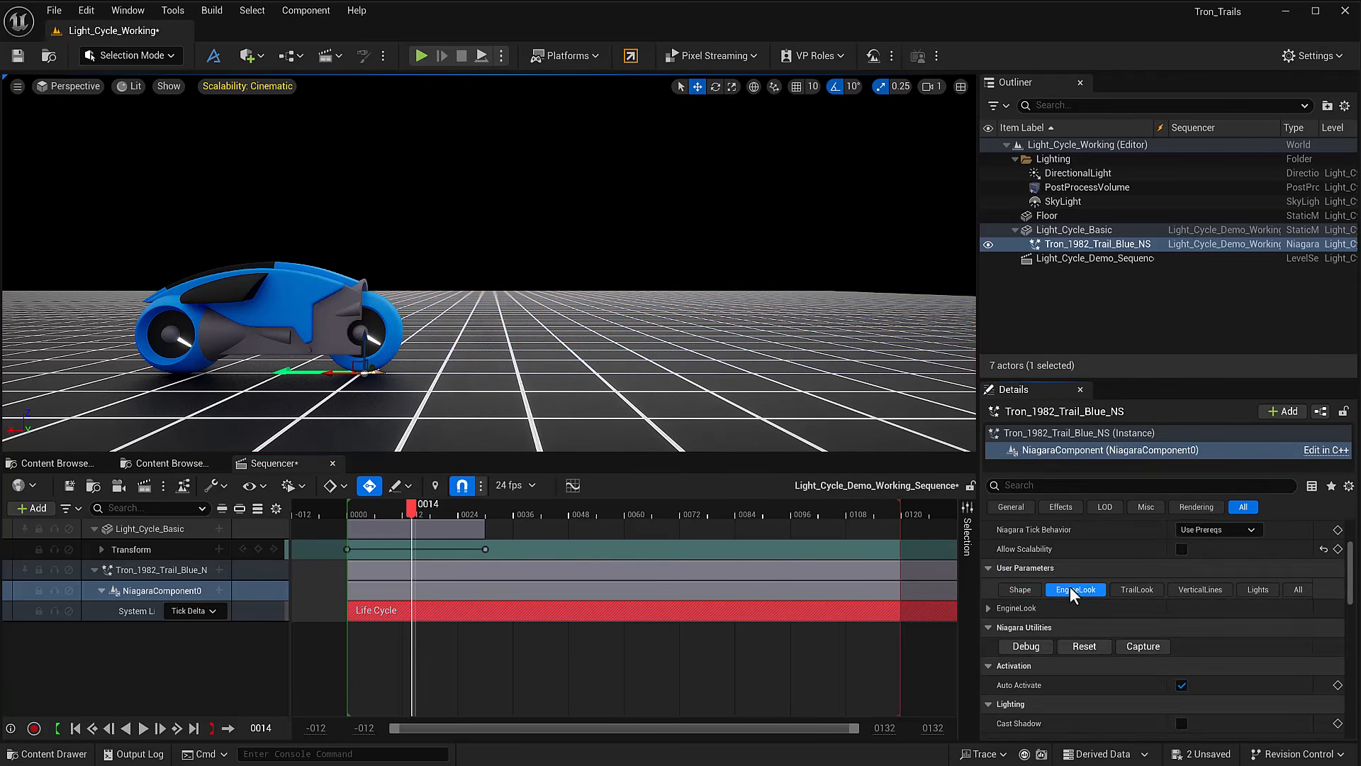
{"action": "left_click", "coordinate": [988, 608]}
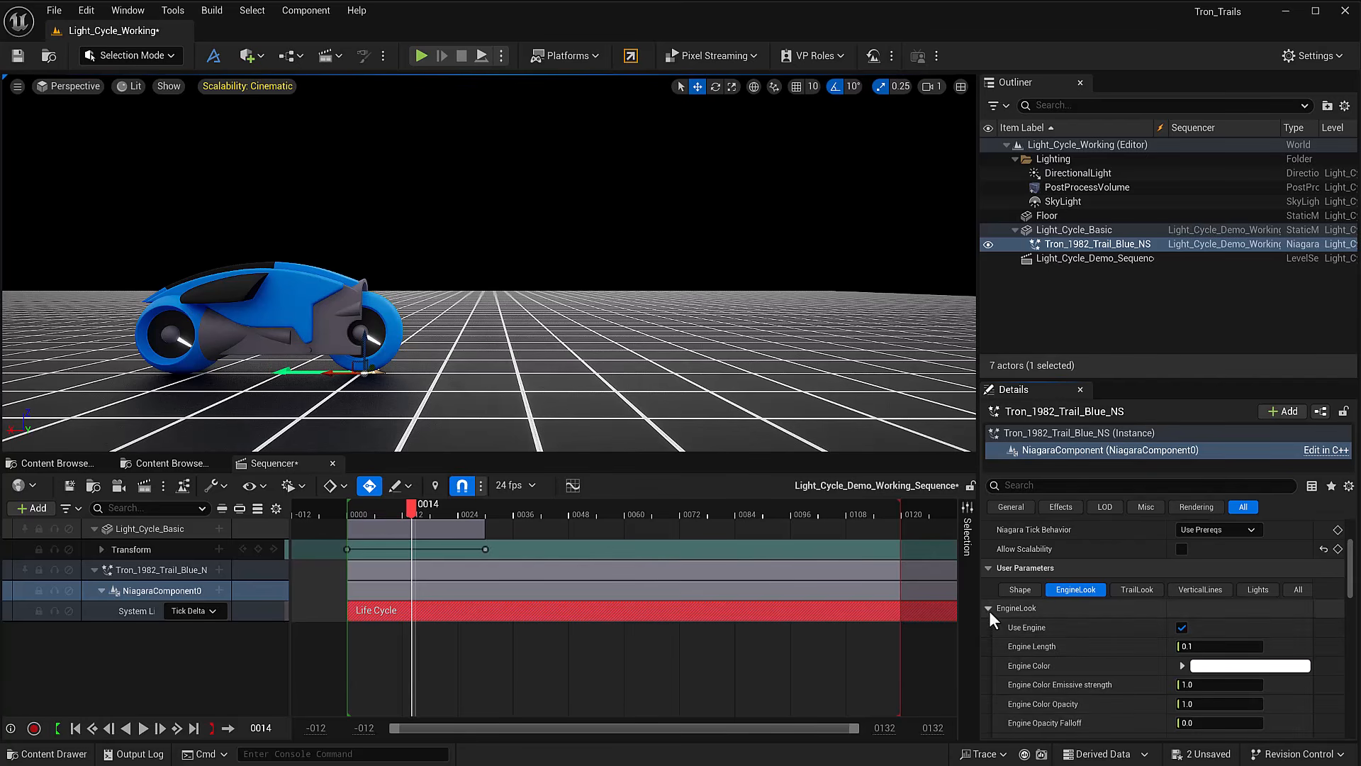
- Replay the sequence up to frame 14 to inspect the engine glow at the front of the trail
{"action": "left_click", "coordinate": [343, 505]}
{"action": "key", "text": "space"}
{"action": "key", "text": "space"}
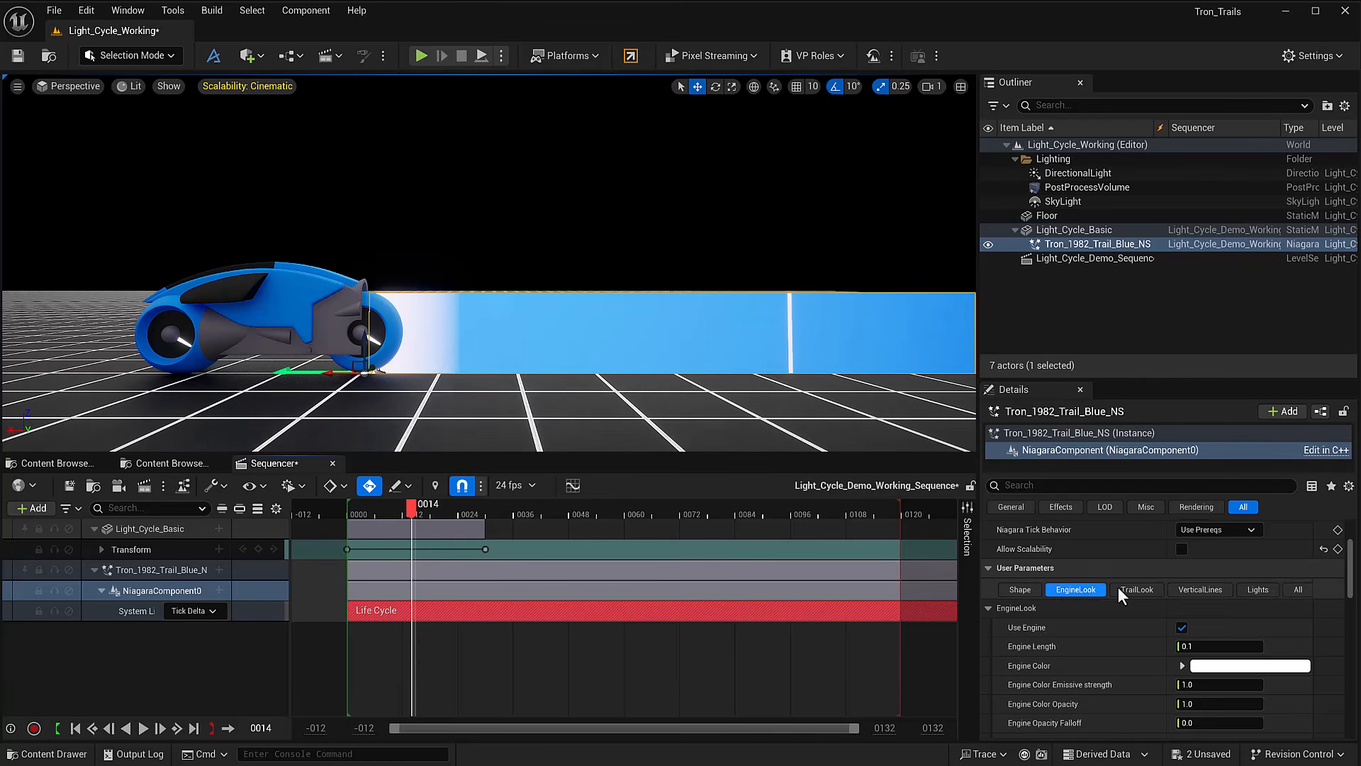
- Preview the sequence with Use Engine disabled and enable the option again
{"action": "left_click", "coordinate": [1181, 627]}
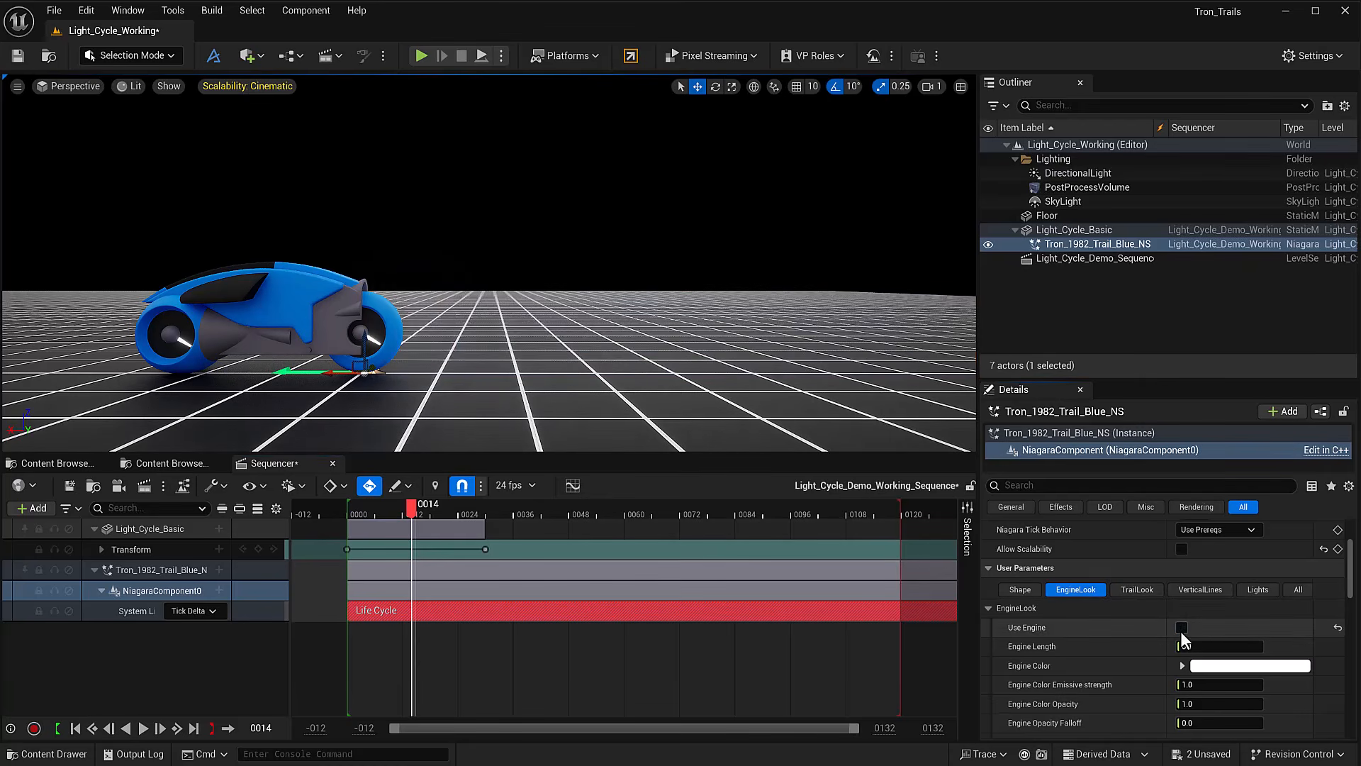
{"action": "left_click", "coordinate": [343, 517]}
{"action": "key", "text": "space"}
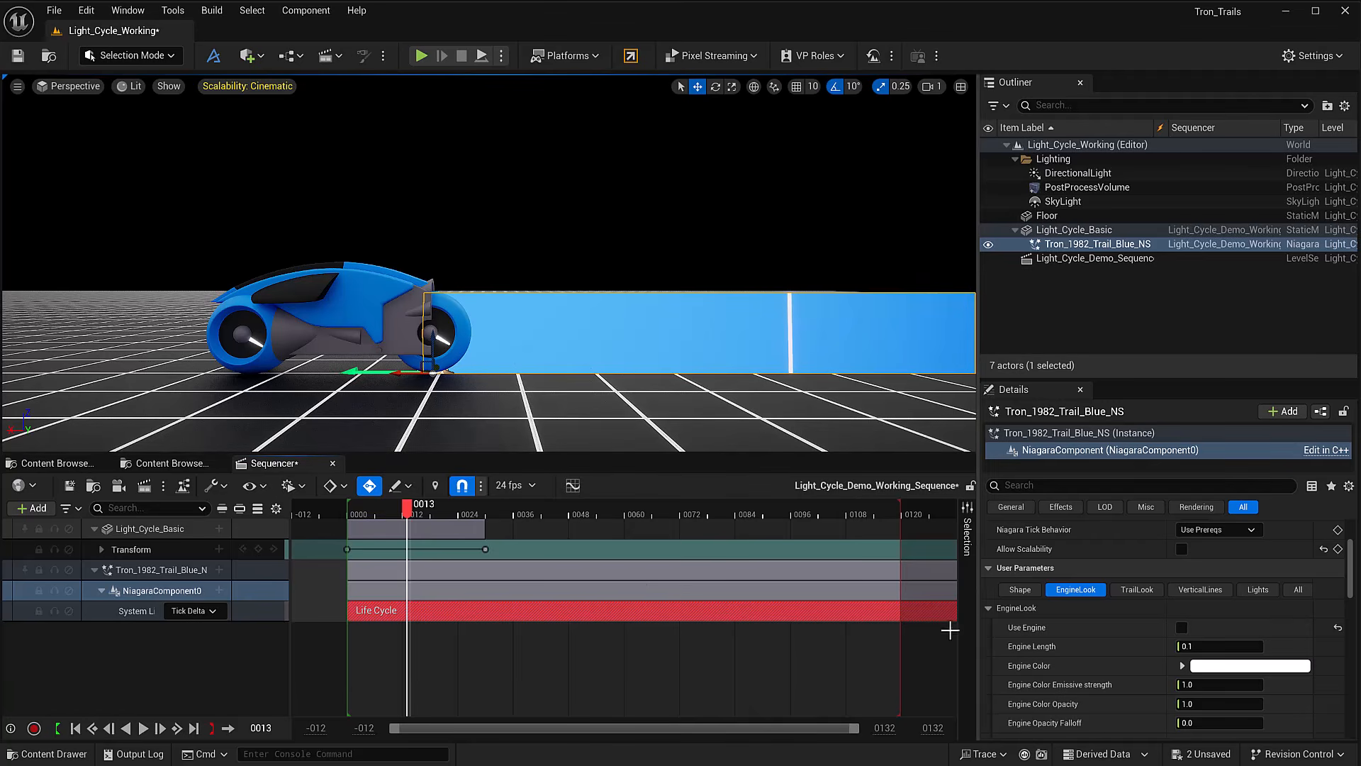
{"action": "left_click", "coordinate": [1181, 626]}
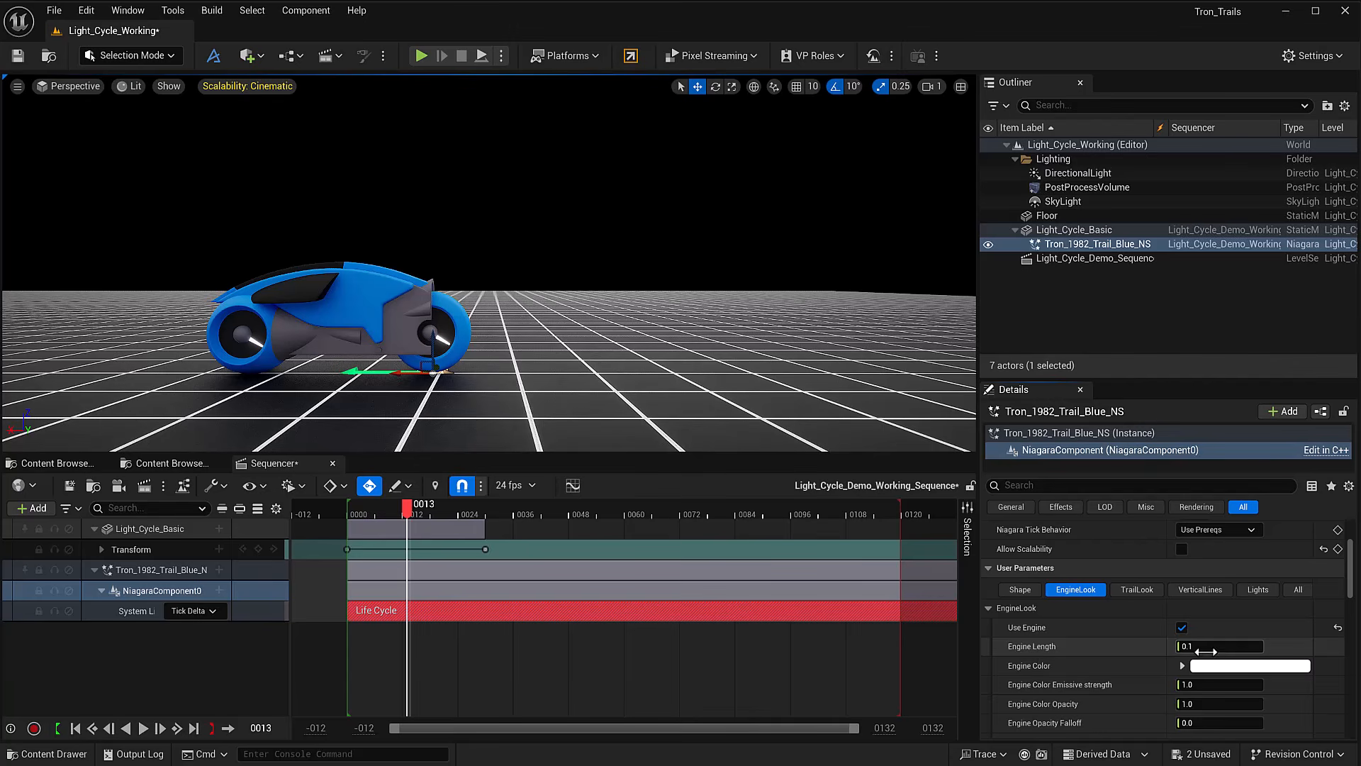
- Set the Engine Length to 1.0 and replay the sequence up to frame 22 to preview the longer glow
{"action": "left_click", "coordinate": [1188, 646]}
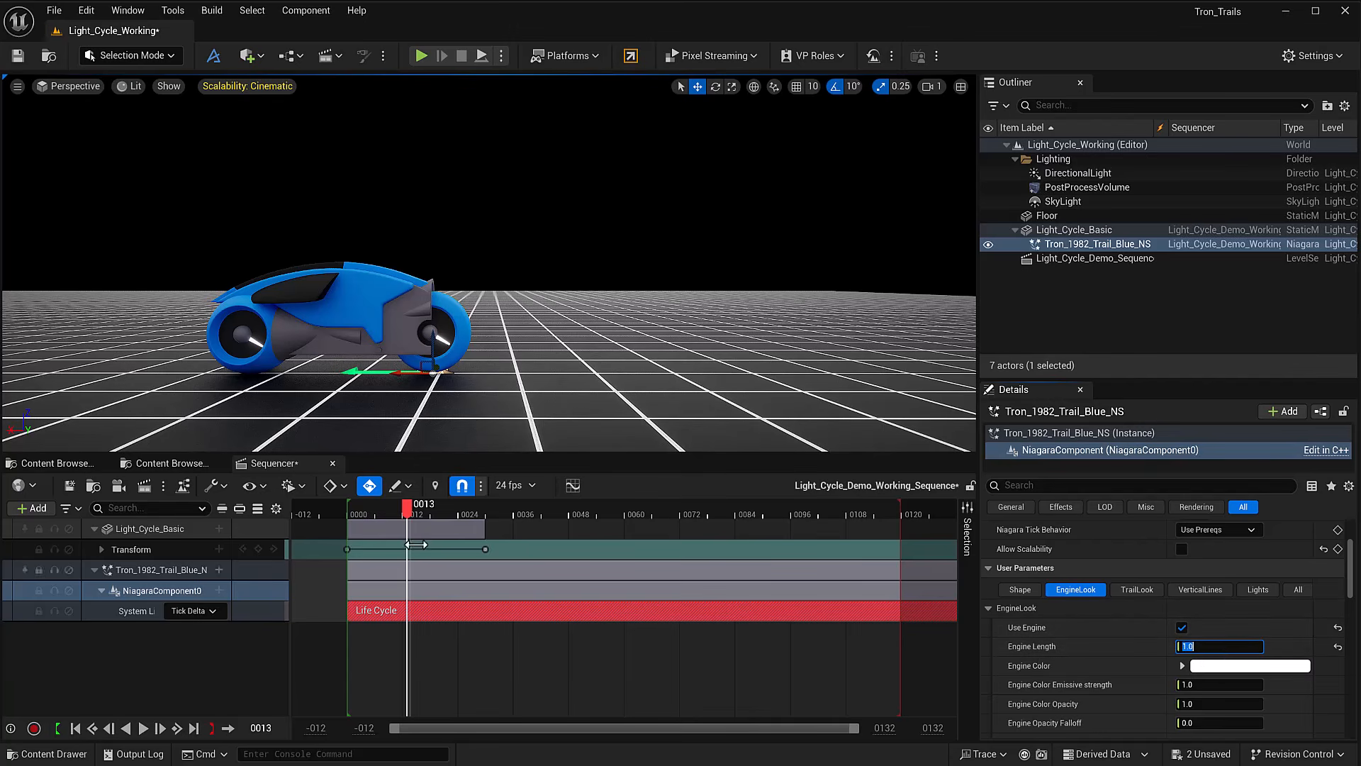
{"action": "left_click", "coordinate": [338, 509]}
{"action": "key", "text": "space"}
{"action": "key", "text": "space"}
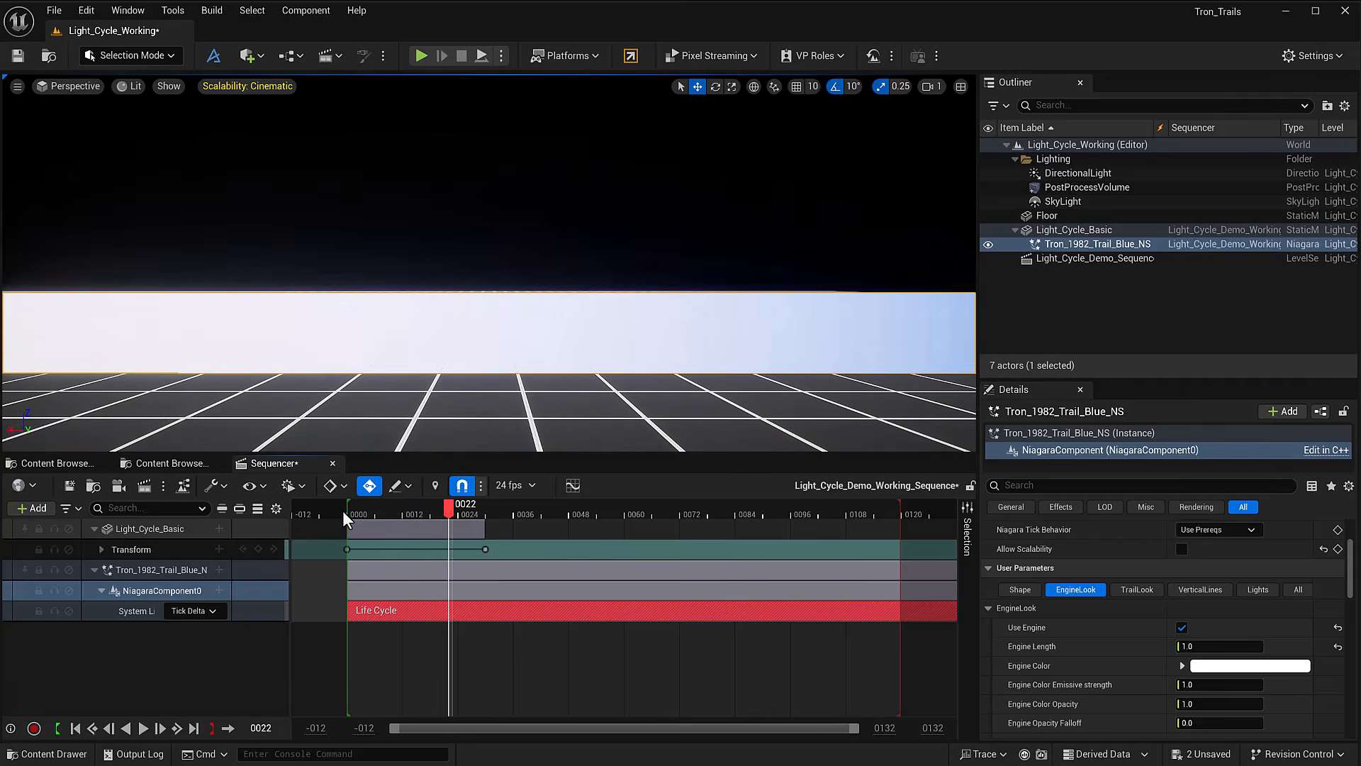
{"action": "scroll", "coordinate": [641, 366], "scroll_direction": "down", "scroll_amount": 5}
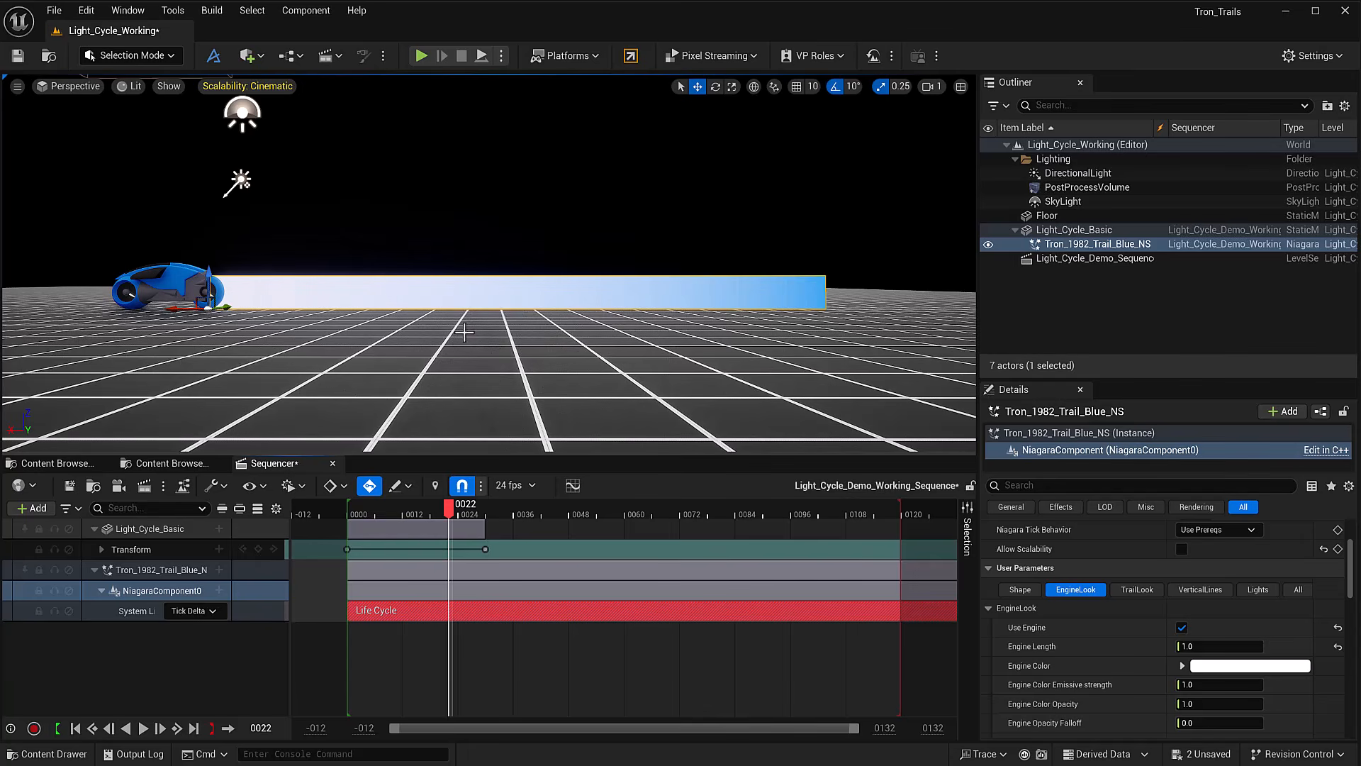
- Set the Engine Length to 0.5 and replay the sequence up to frame 25 to preview the glow
{"action": "left_click", "coordinate": [1193, 646]}
{"action": "type", "text": "0.5"}
{"action": "key", "text": "Return"}
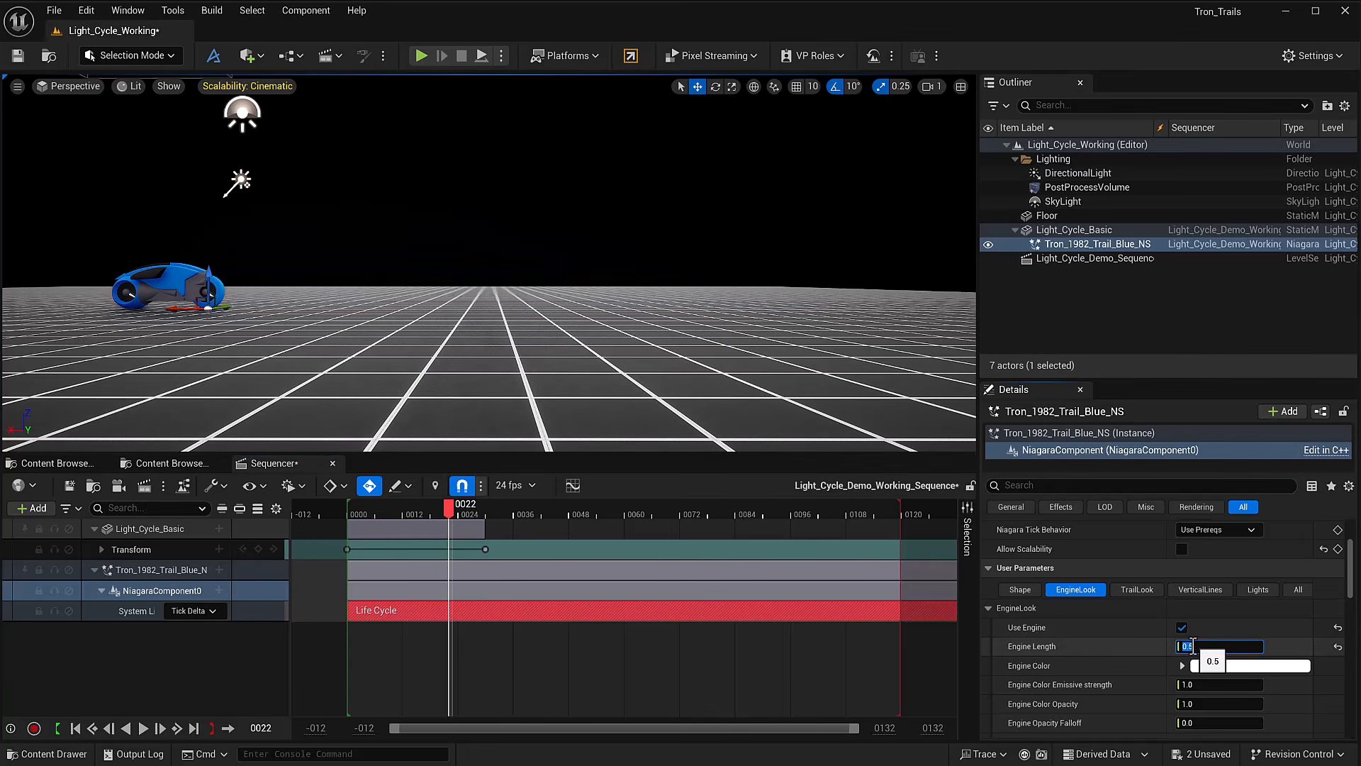
{"action": "left_click", "coordinate": [343, 509]}
{"action": "key", "text": "space"}
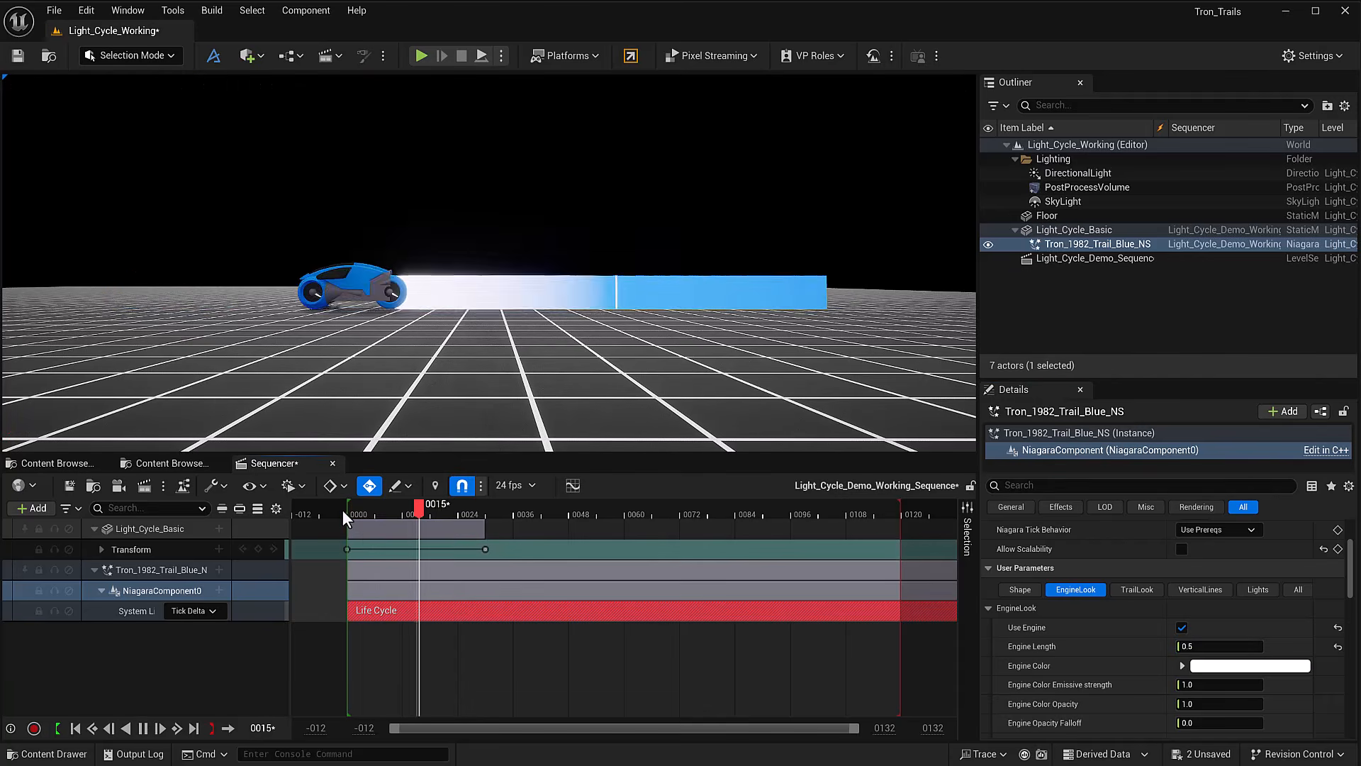
{"action": "key", "text": "space"}
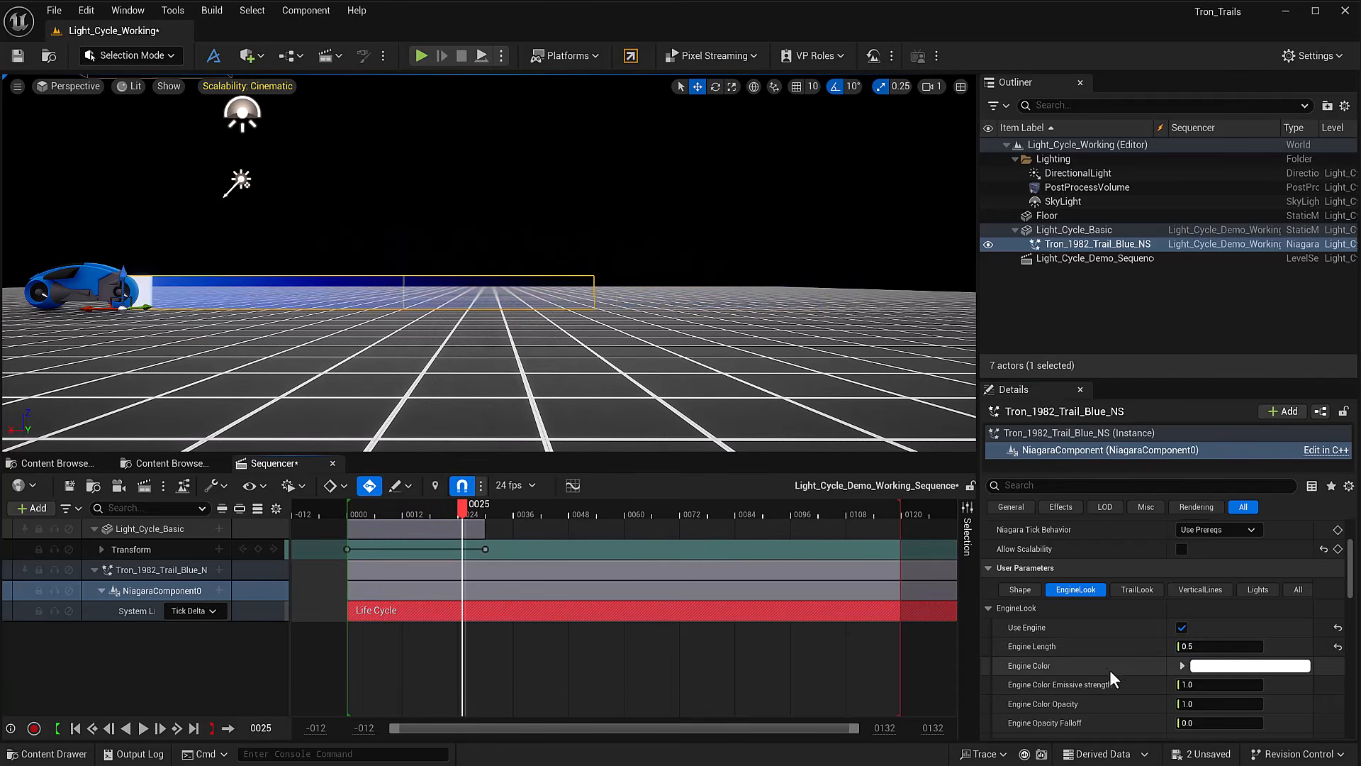
- Change the Engine Color to magenta and reset the Engine Length to its default
{"action": "left_click", "coordinate": [1209, 666]}
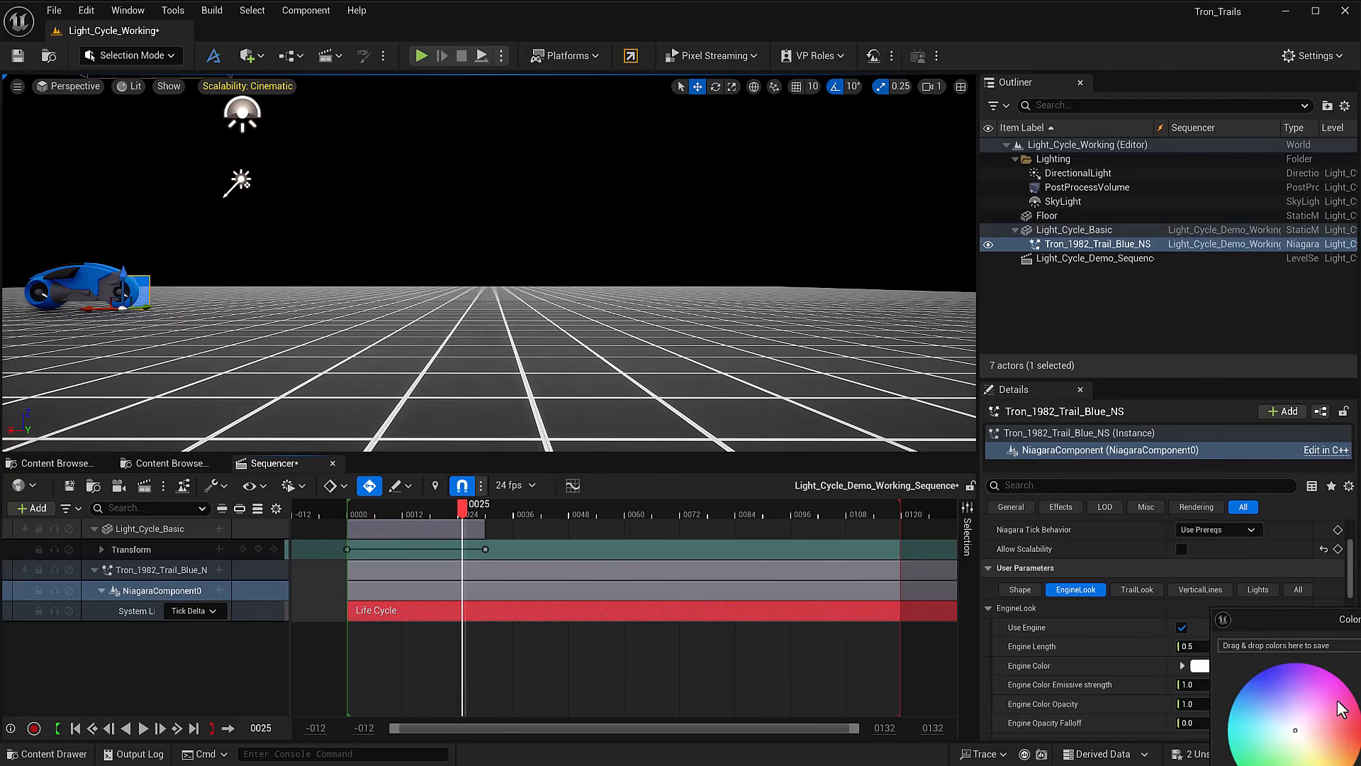
{"action": "left_click_drag", "start_coordinate": [1342, 721], "coordinate": [1328, 671]}
{"action": "left_click_drag", "start_coordinate": [1355, 619], "coordinate": [1125, 413]}
{"action": "left_click", "coordinate": [1111, 742]}
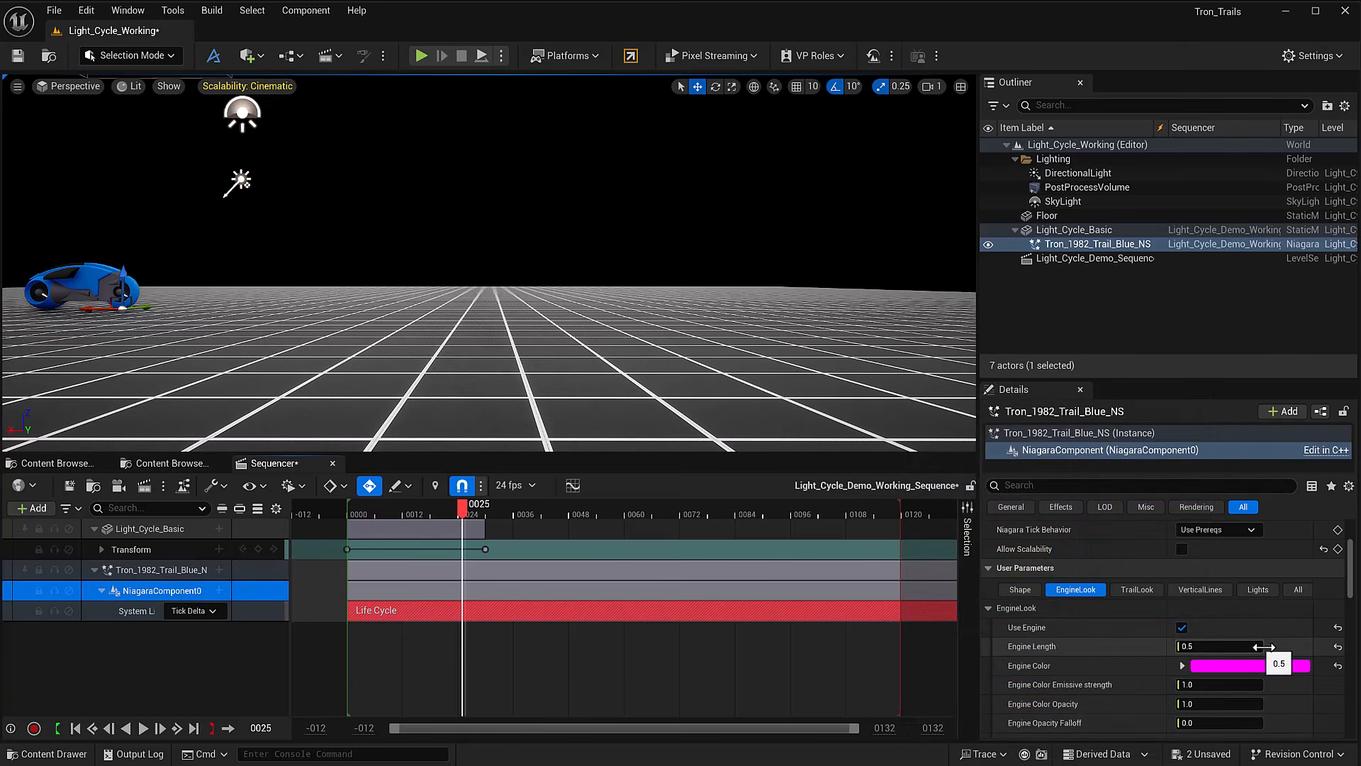
{"action": "left_click", "coordinate": [1337, 646]}
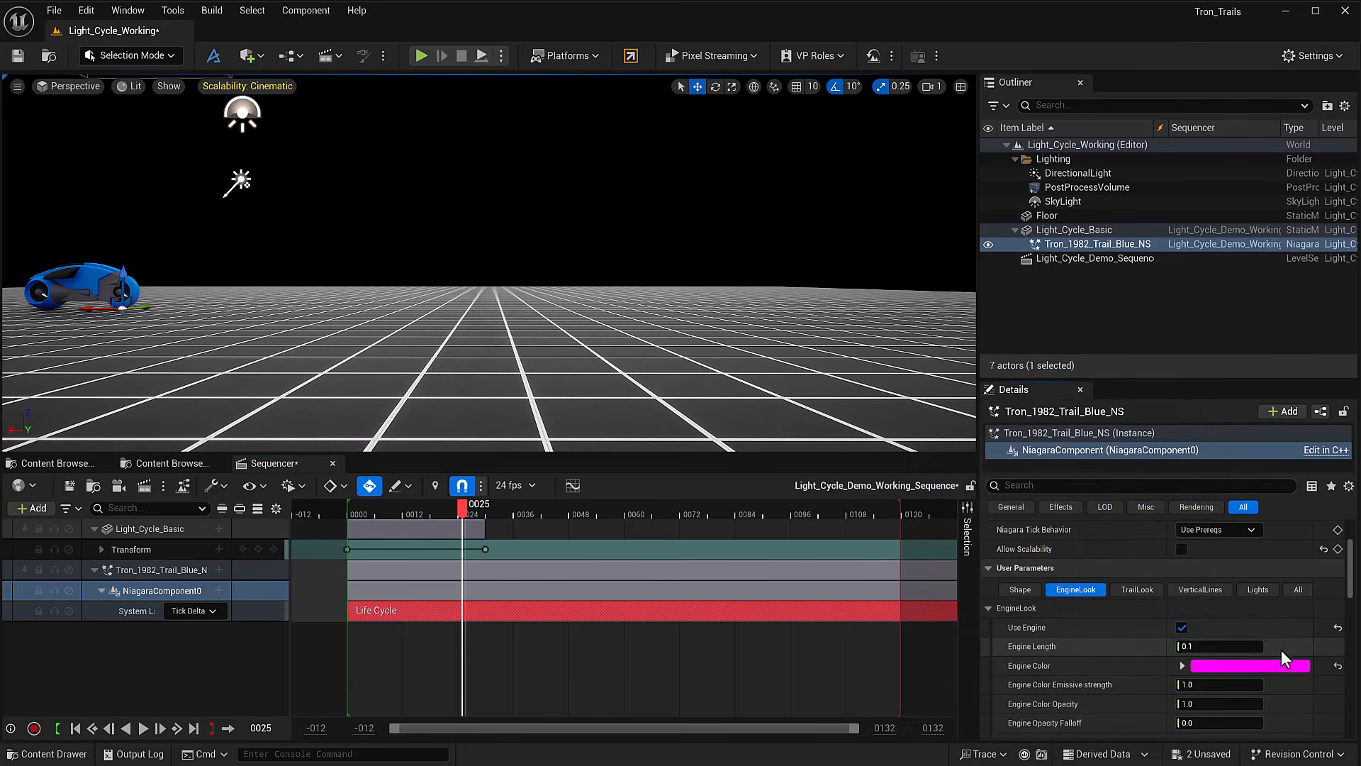
- Replay the sequence from the start up to frame 20 to preview the magenta engine glow
{"action": "left_click", "coordinate": [343, 504]}
{"action": "key", "text": "space"}
{"action": "key", "text": "space"}
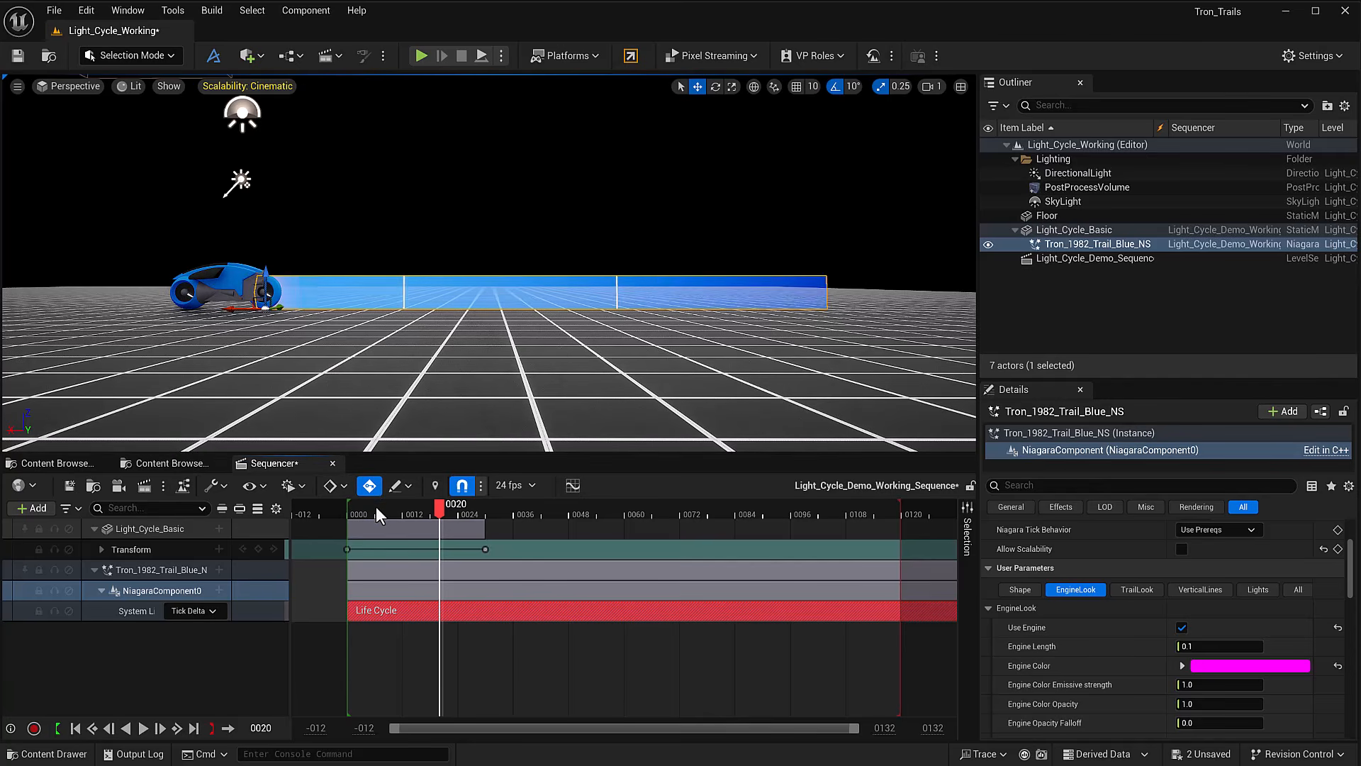
- Preview the sequence with Engine Color Emissive strength at 20.0 and reset the strength to its default
{"action": "left_click", "coordinate": [338, 504]}
{"action": "left_click", "coordinate": [1198, 684]}
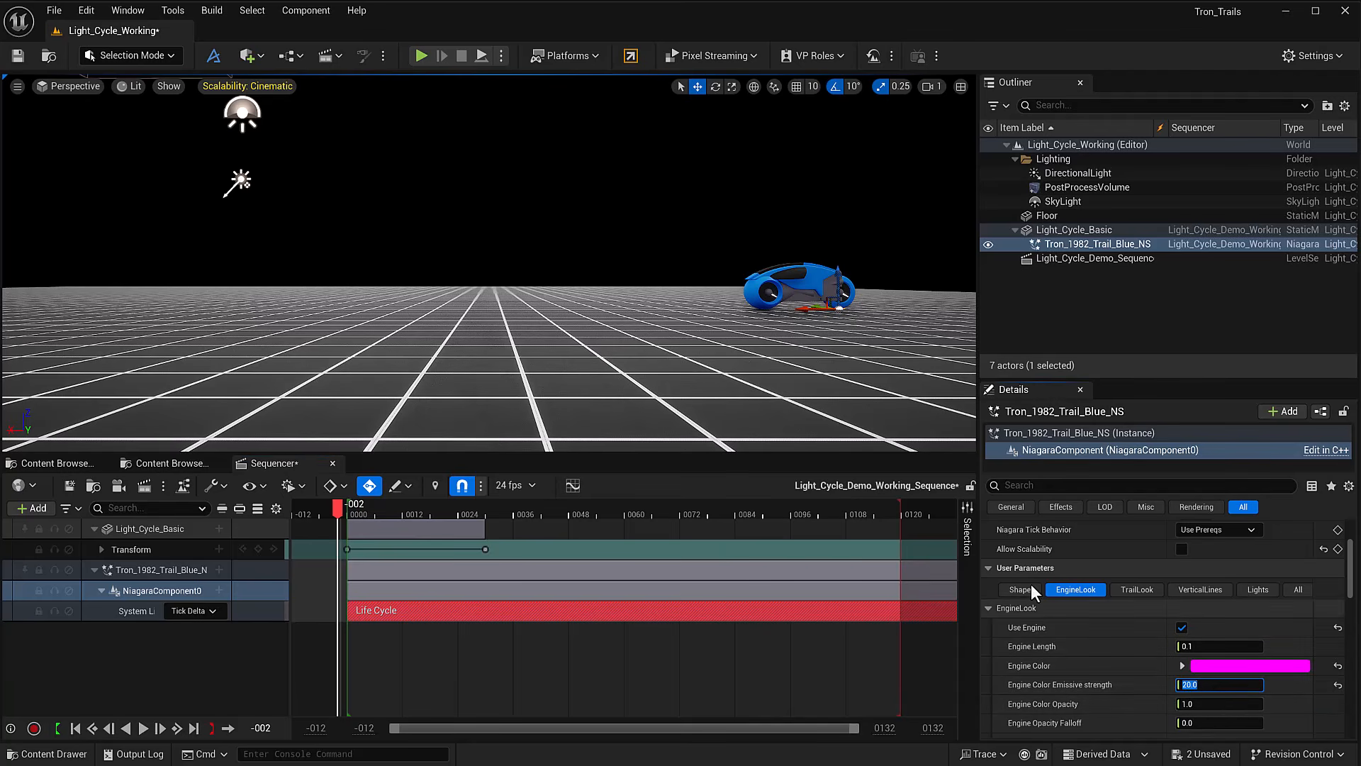
{"action": "left_click", "coordinate": [338, 505]}
{"action": "key", "text": "space"}
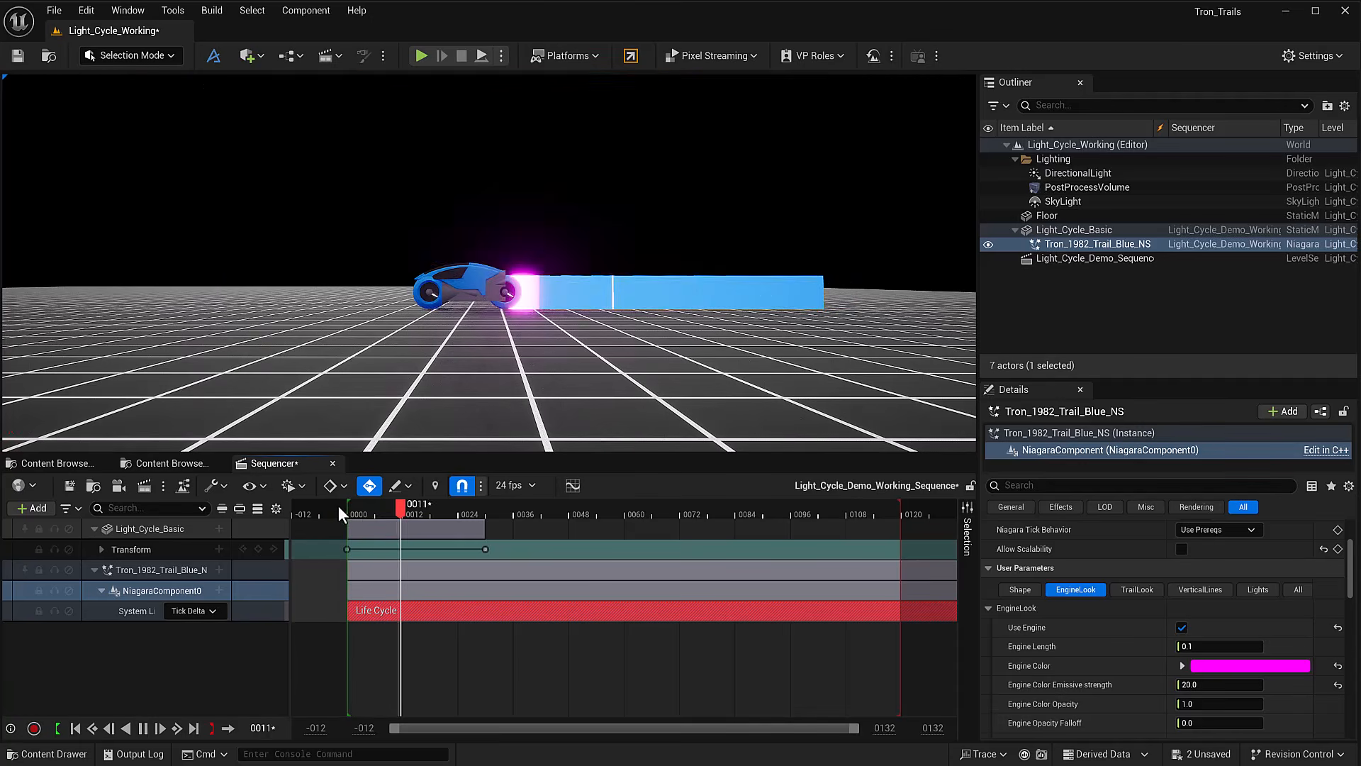
{"action": "key", "text": "space"}
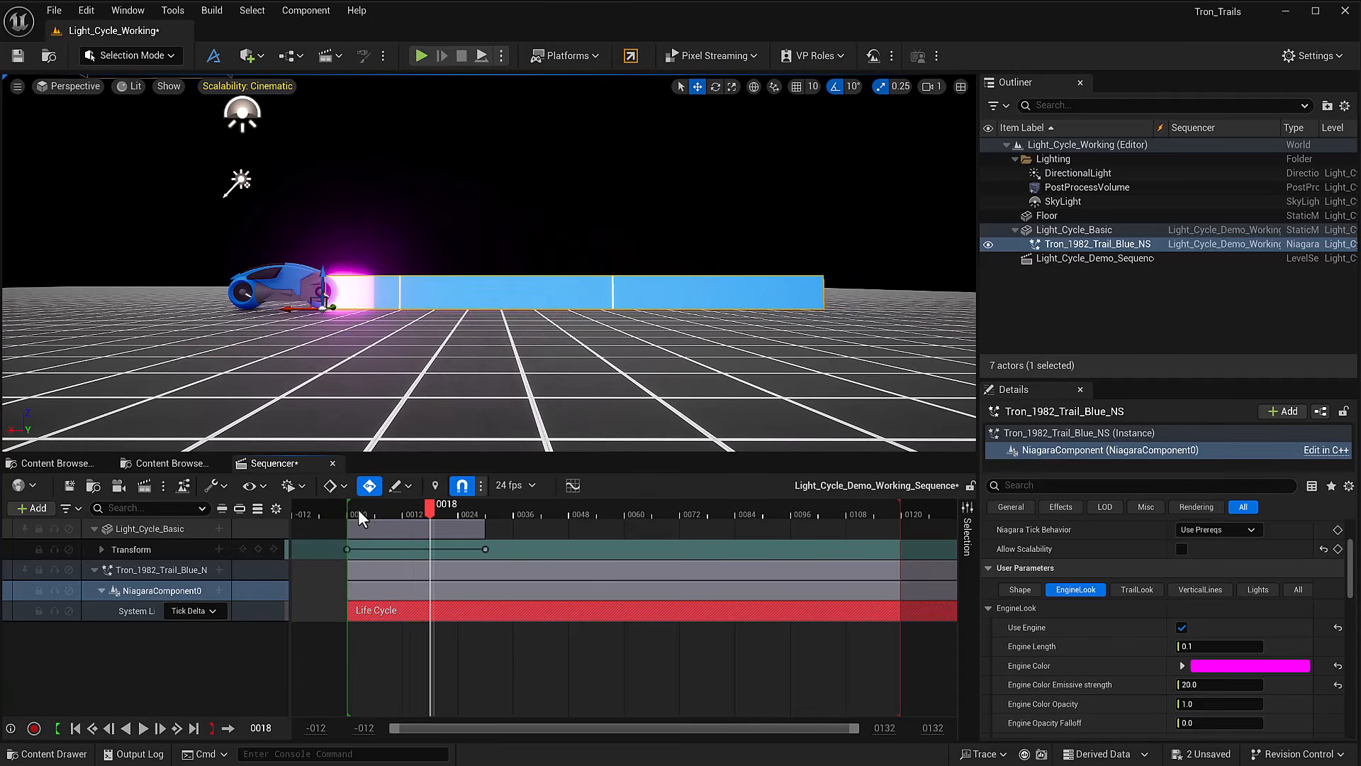
{"action": "left_click", "coordinate": [1336, 686]}
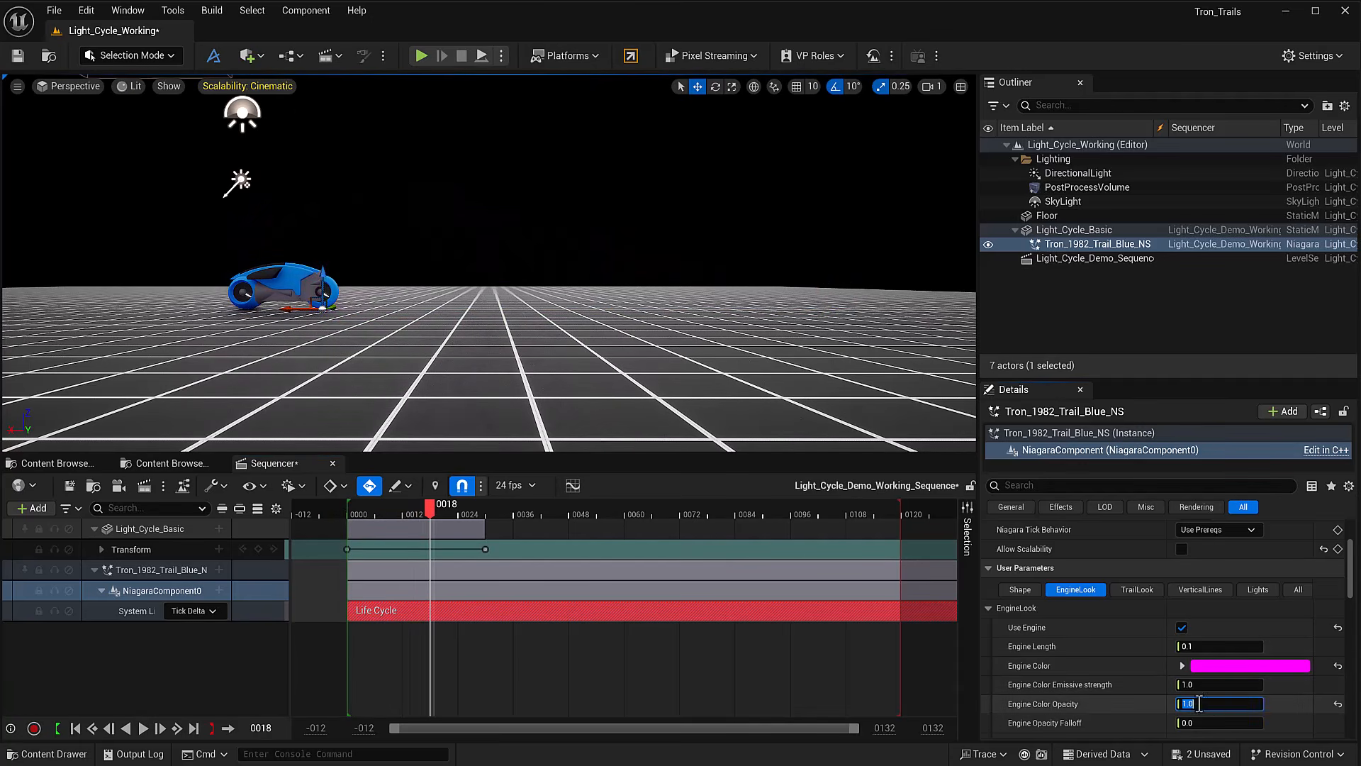
- Set the Engine Color Opacity to 0.1 and replay the sequence up to frame 21
{"action": "key", "text": "Return"}
{"action": "left_click", "coordinate": [345, 518]}
{"action": "key", "text": "space"}
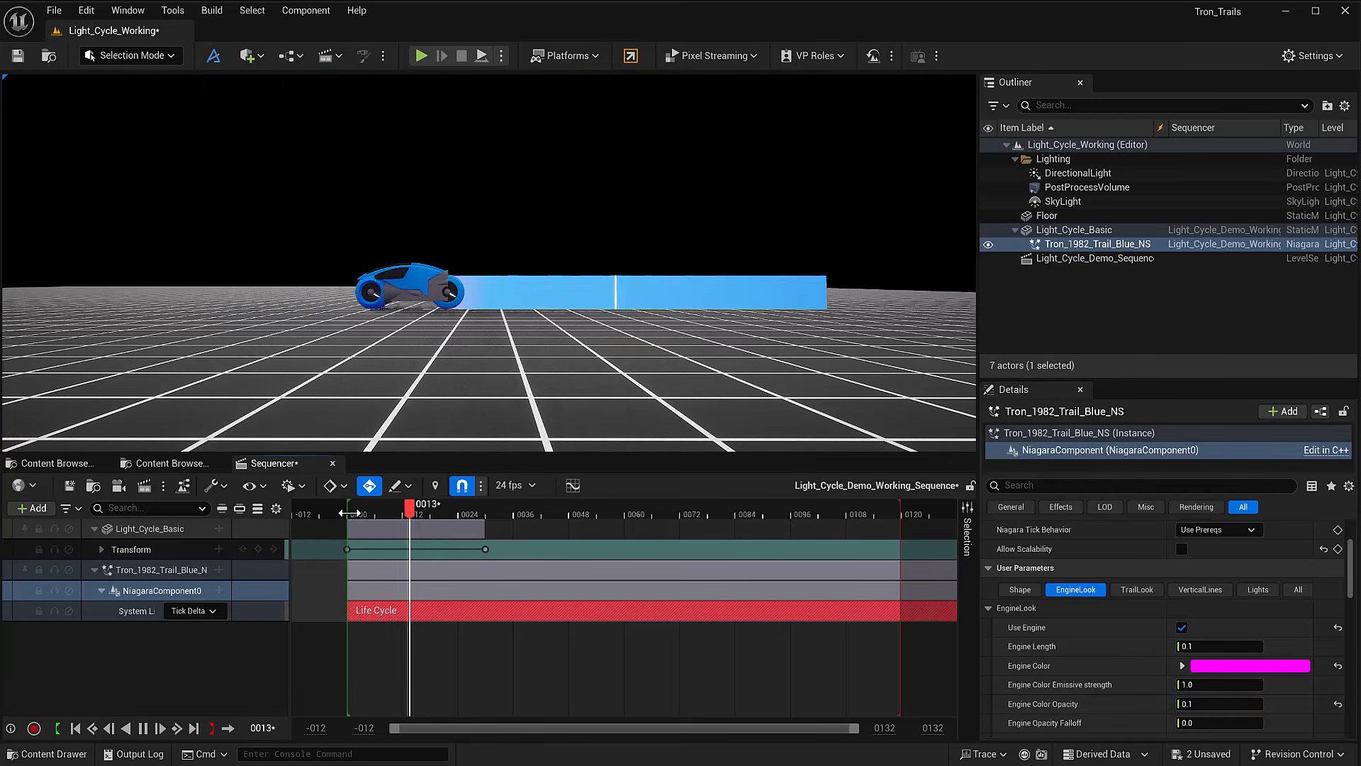
{"action": "key", "text": "space"}
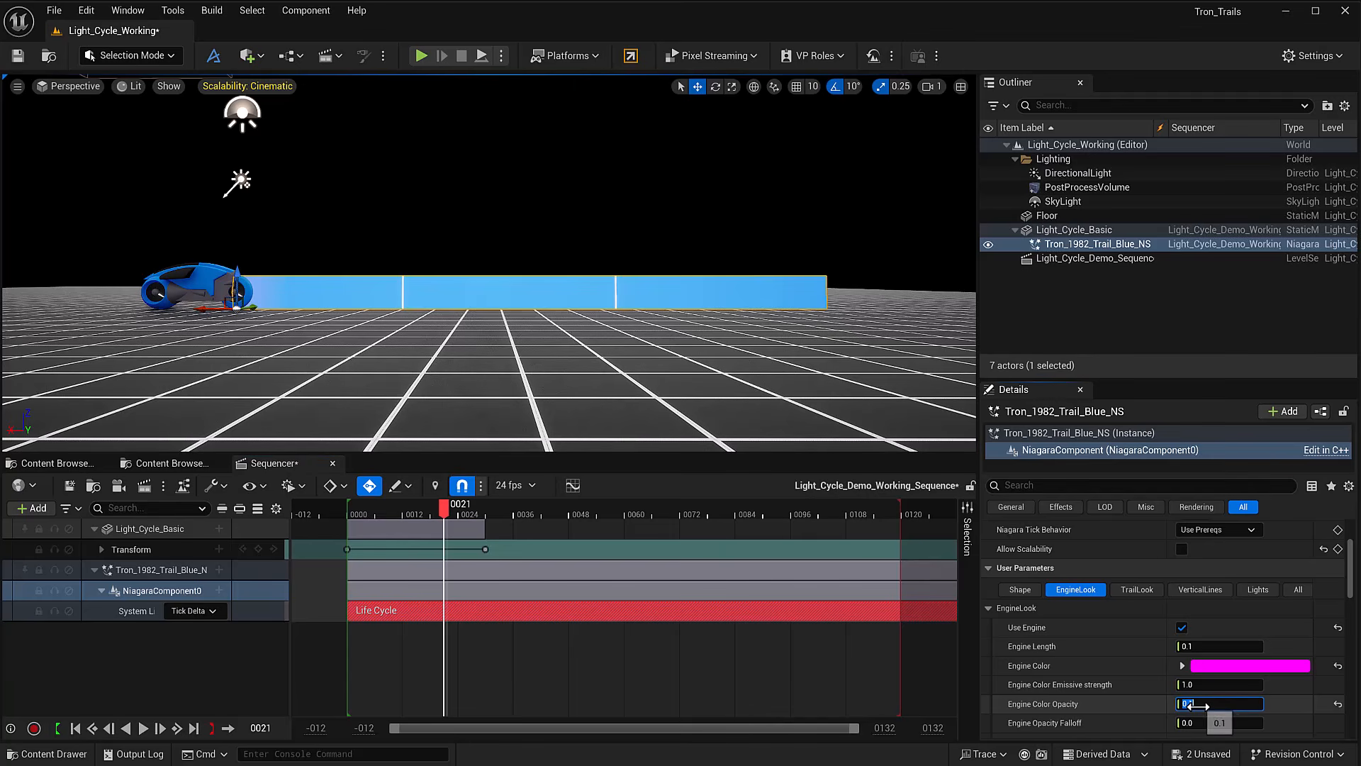
- Preview the sequence with Engine Color Opacity at 0.5 and restore the opacity to 1.0
{"action": "type", "text": "0.5"}
{"action": "key", "text": "Return"}
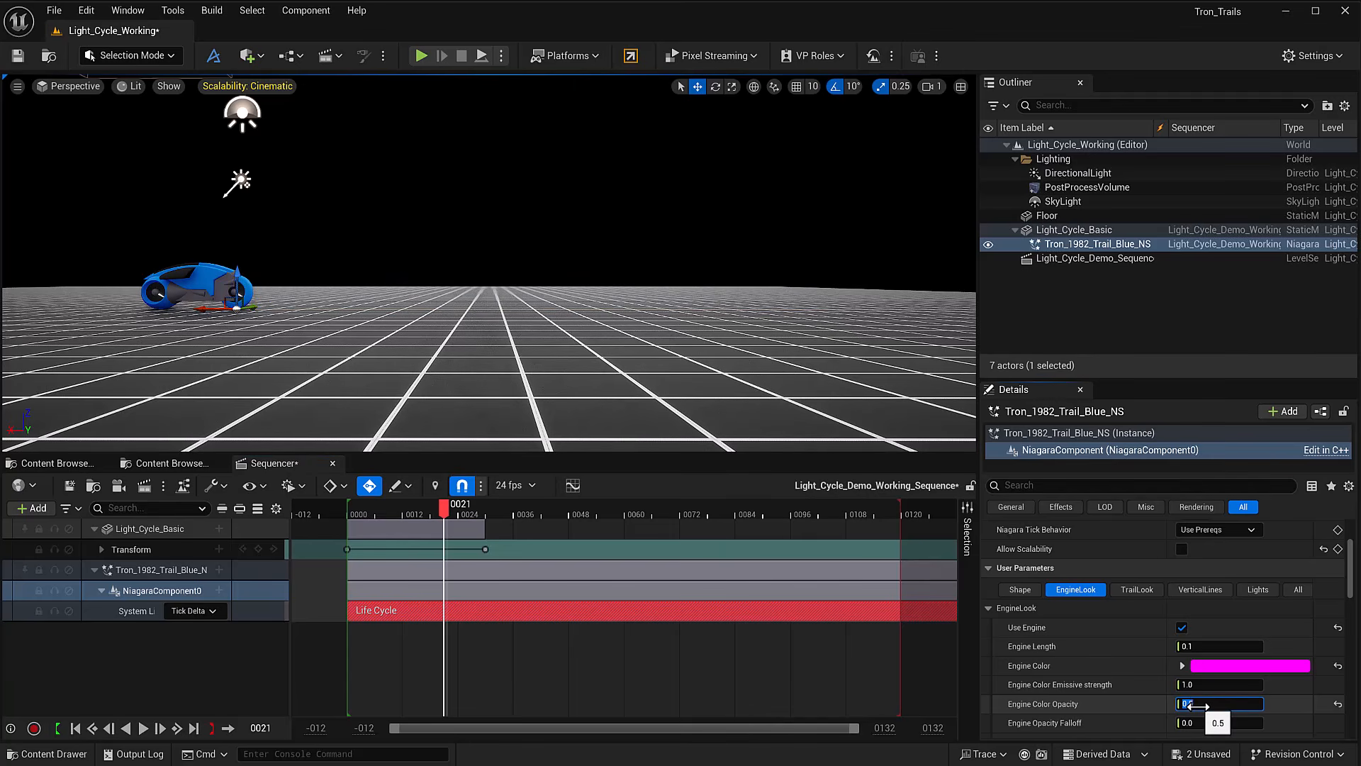
{"action": "left_click", "coordinate": [340, 509]}
{"action": "key", "text": "space"}
{"action": "key", "text": "space"}
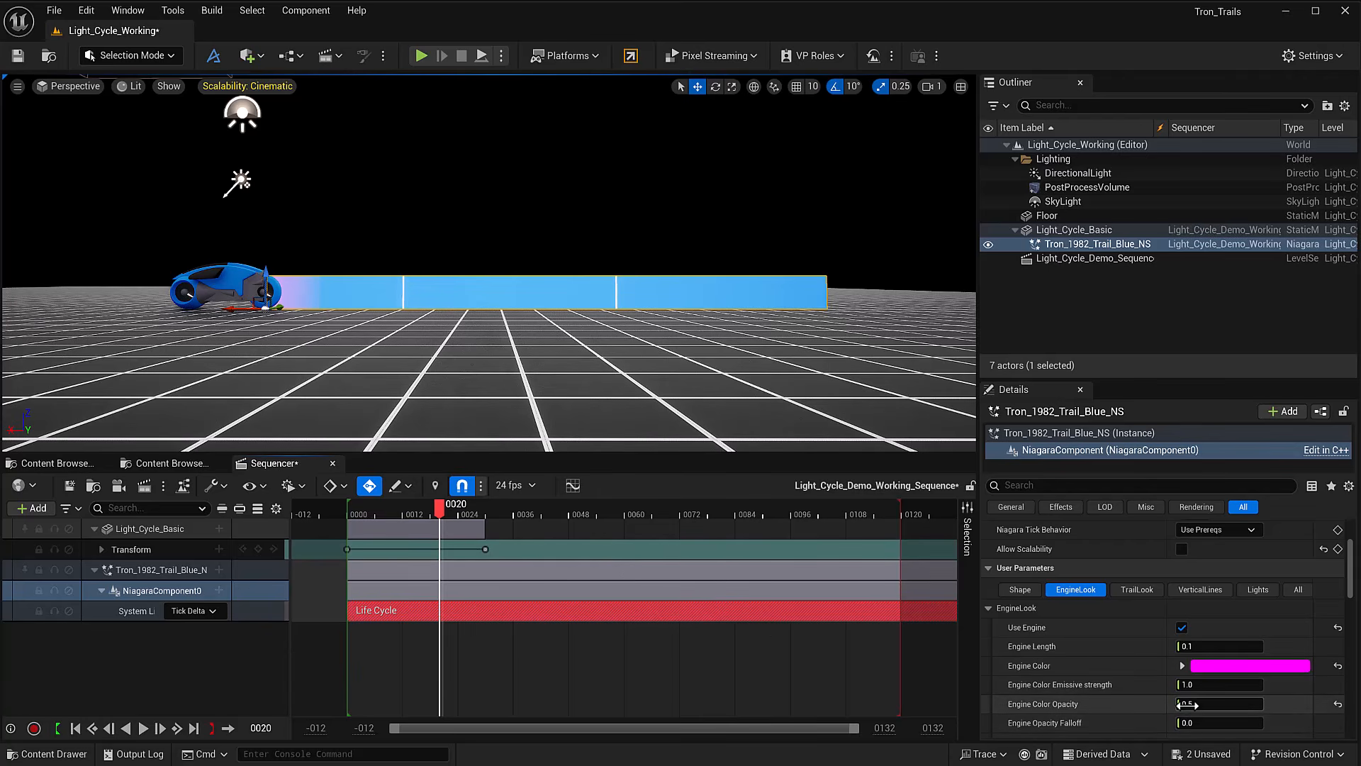
{"action": "left_click_drag", "start_coordinate": [1198, 709], "coordinate": [1303, 707]}
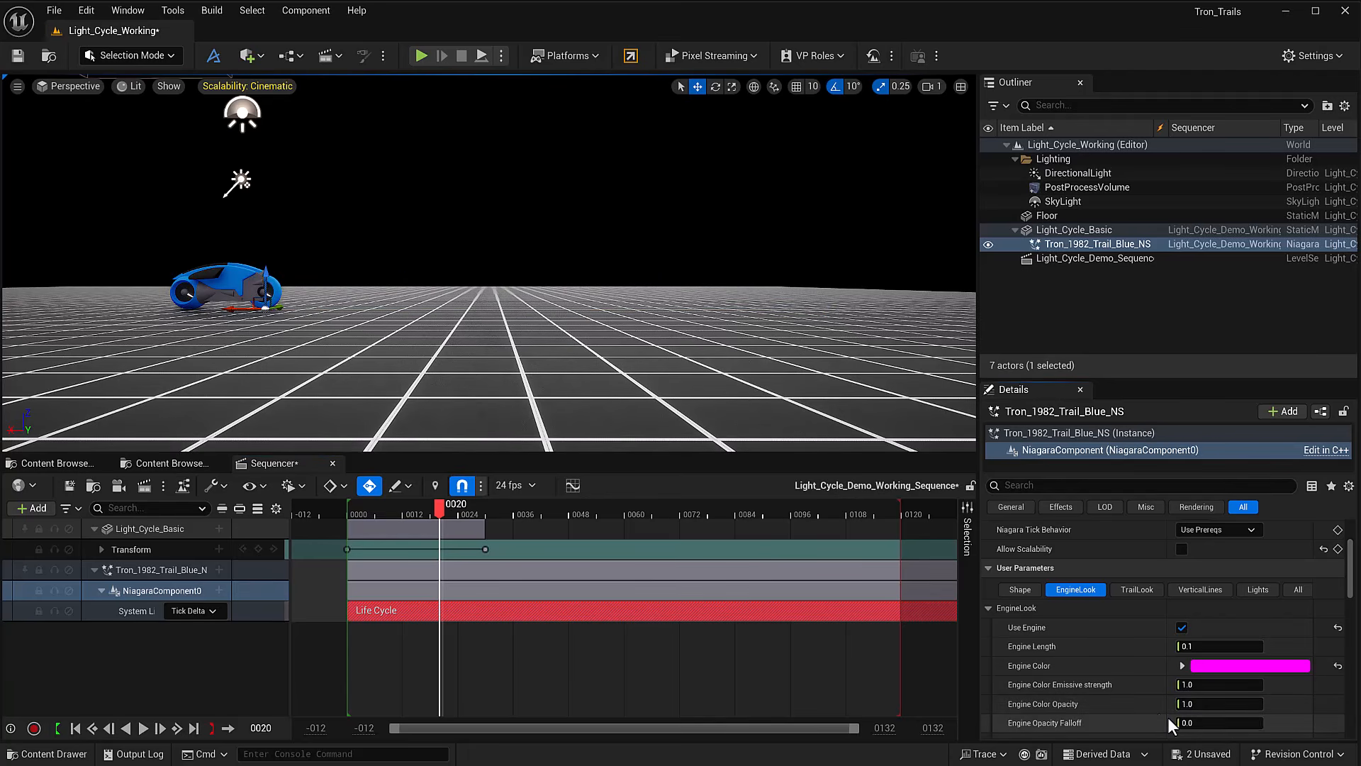
- Preview the engine glow close up with Engine Opacity Falloff at 5.0 and restore the falloff to 0.0
{"action": "left_click", "coordinate": [1206, 722]}
{"action": "type", "text": "5"}
{"action": "key", "text": "Return"}
{"action": "left_click", "coordinate": [342, 513]}
{"action": "key", "text": "space"}
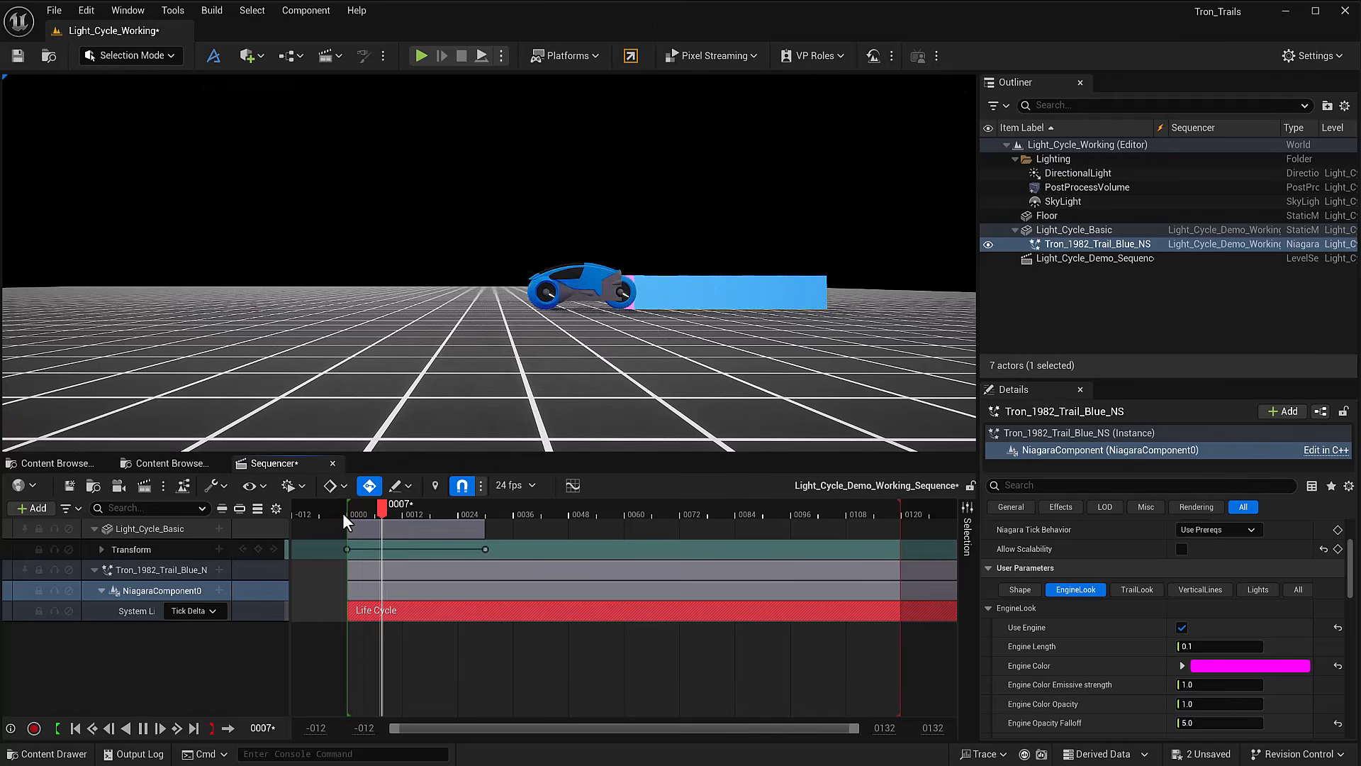
{"action": "key", "text": "space"}
{"action": "scroll", "coordinate": [249, 324], "scroll_direction": "up", "scroll_amount": 1}
{"action": "scroll", "coordinate": [249, 324], "scroll_direction": "up", "scroll_amount": 4}
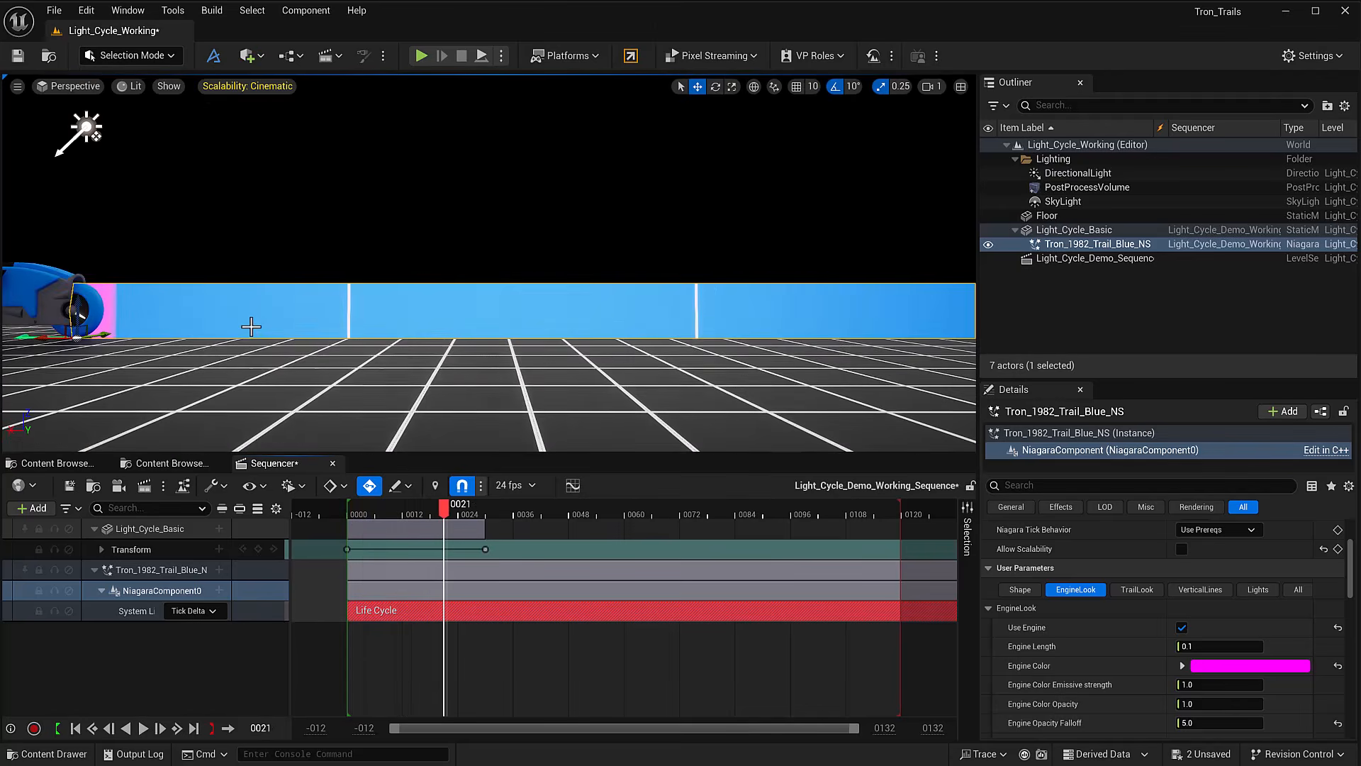
{"action": "middle_click_drag", "start_coordinate": [294, 362], "coordinate": [547, 403]}
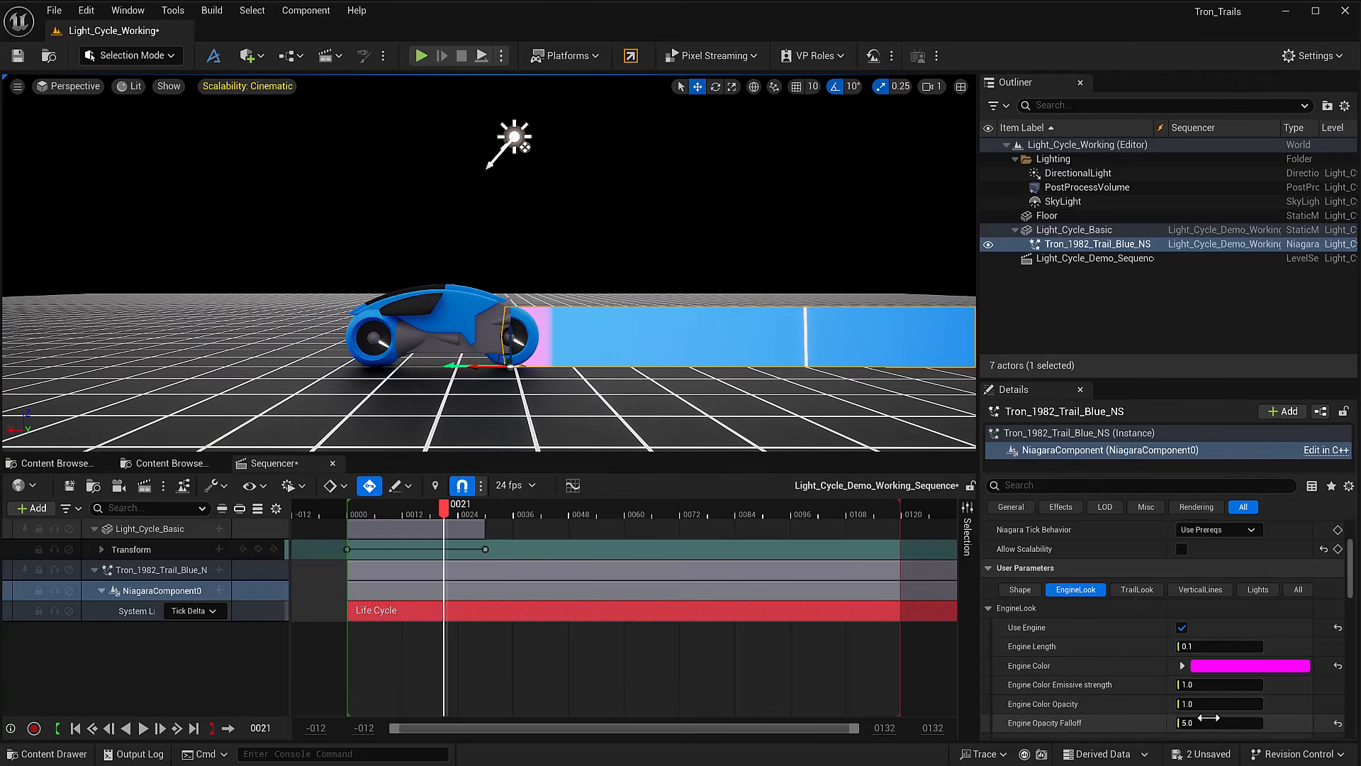
{"action": "left_click_drag", "start_coordinate": [1261, 723], "coordinate": [1205, 723]}
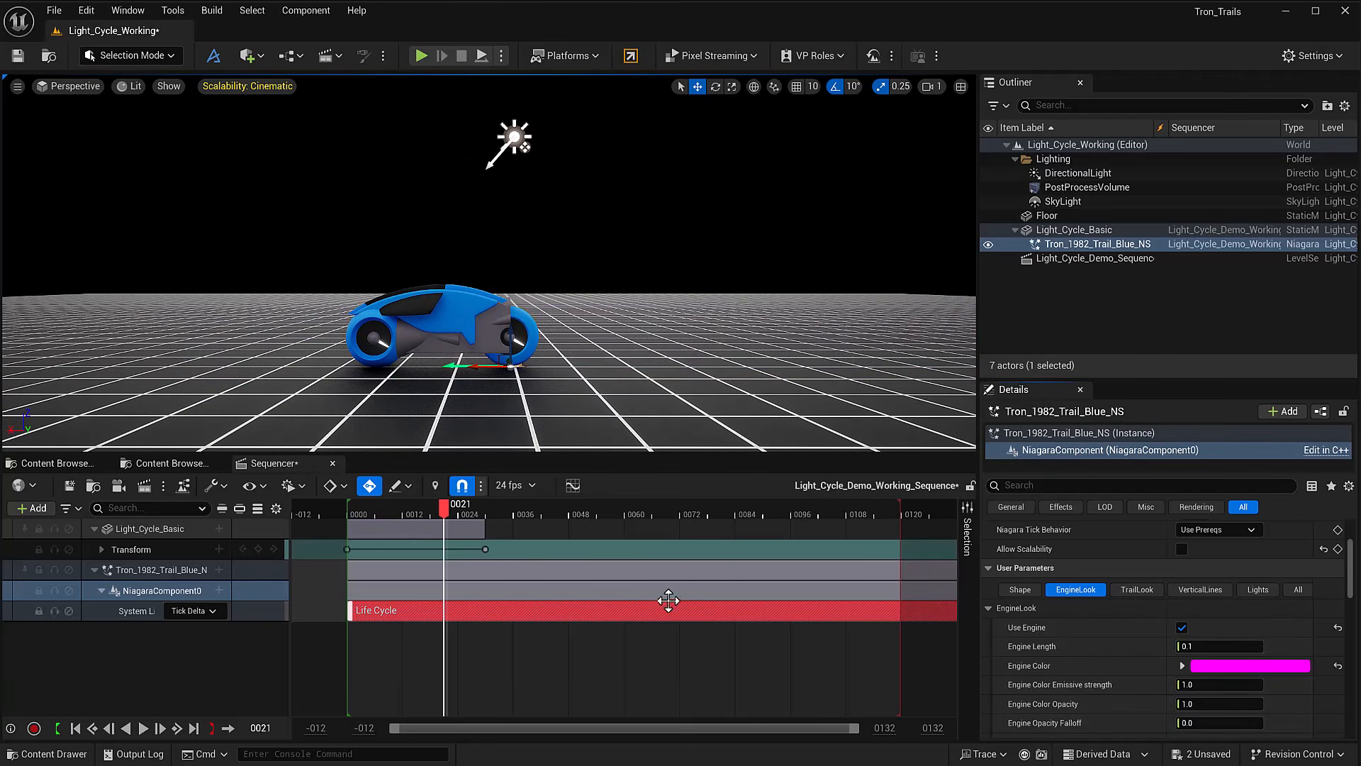
- Replay the sequence from the start to check the engine glow with the default opacity falloff
{"action": "left_click", "coordinate": [341, 505]}
{"action": "key", "text": "space"}
{"action": "key", "text": "space"}
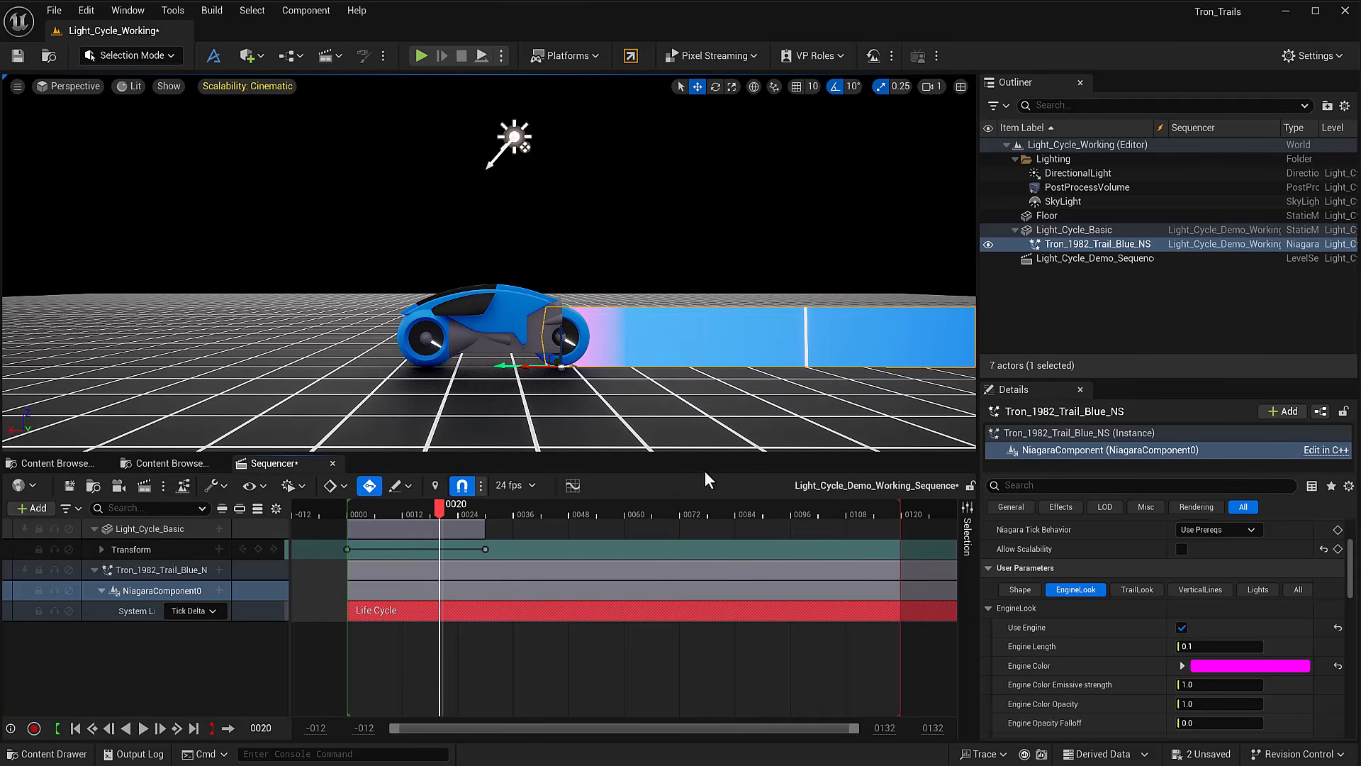
- Expand the Engine Opacity Over Life parameter to examine its curve, and collapse it again
{"action": "scroll", "coordinate": [1070, 520], "scroll_direction": "down", "scroll_amount": 3}
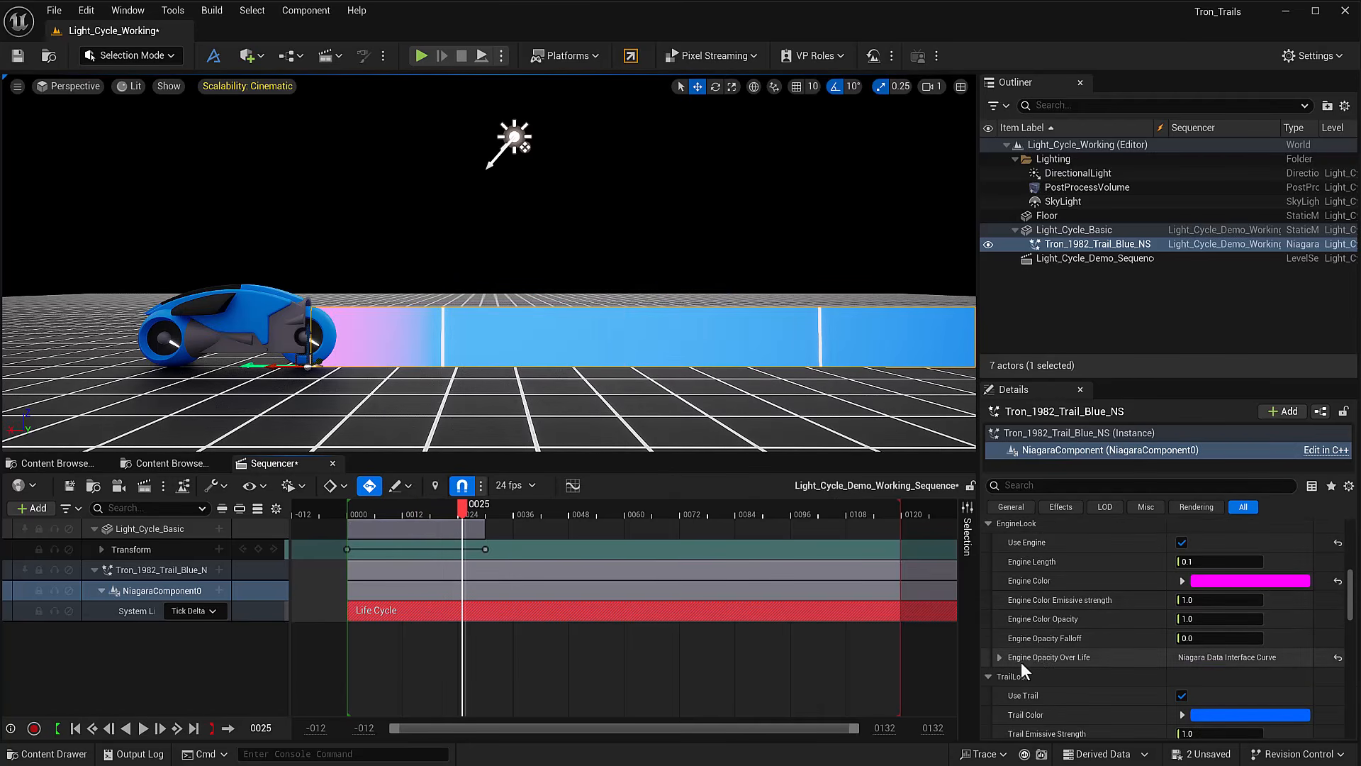
{"action": "left_click", "coordinate": [1000, 658]}
{"action": "scroll", "coordinate": [1096, 657], "scroll_direction": "down", "scroll_amount": 1}
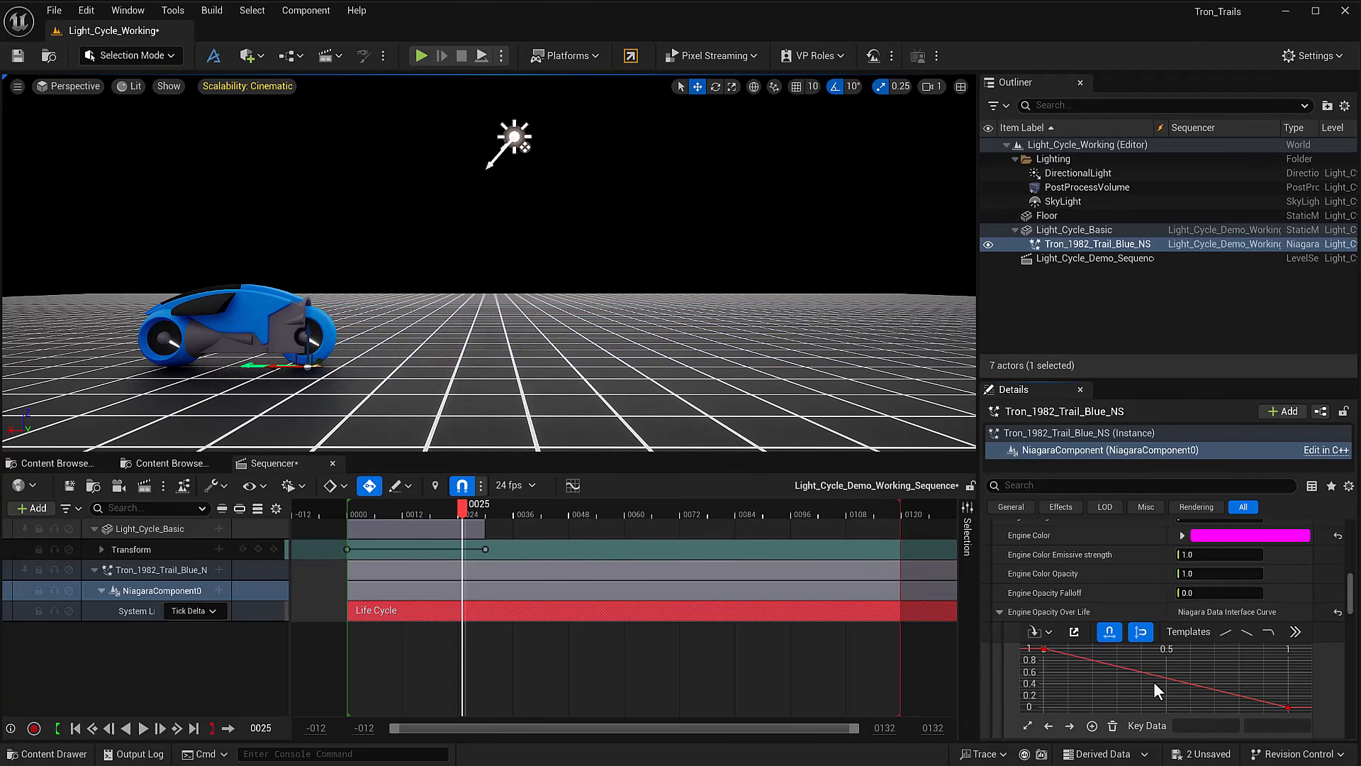
{"action": "left_click", "coordinate": [999, 611]}
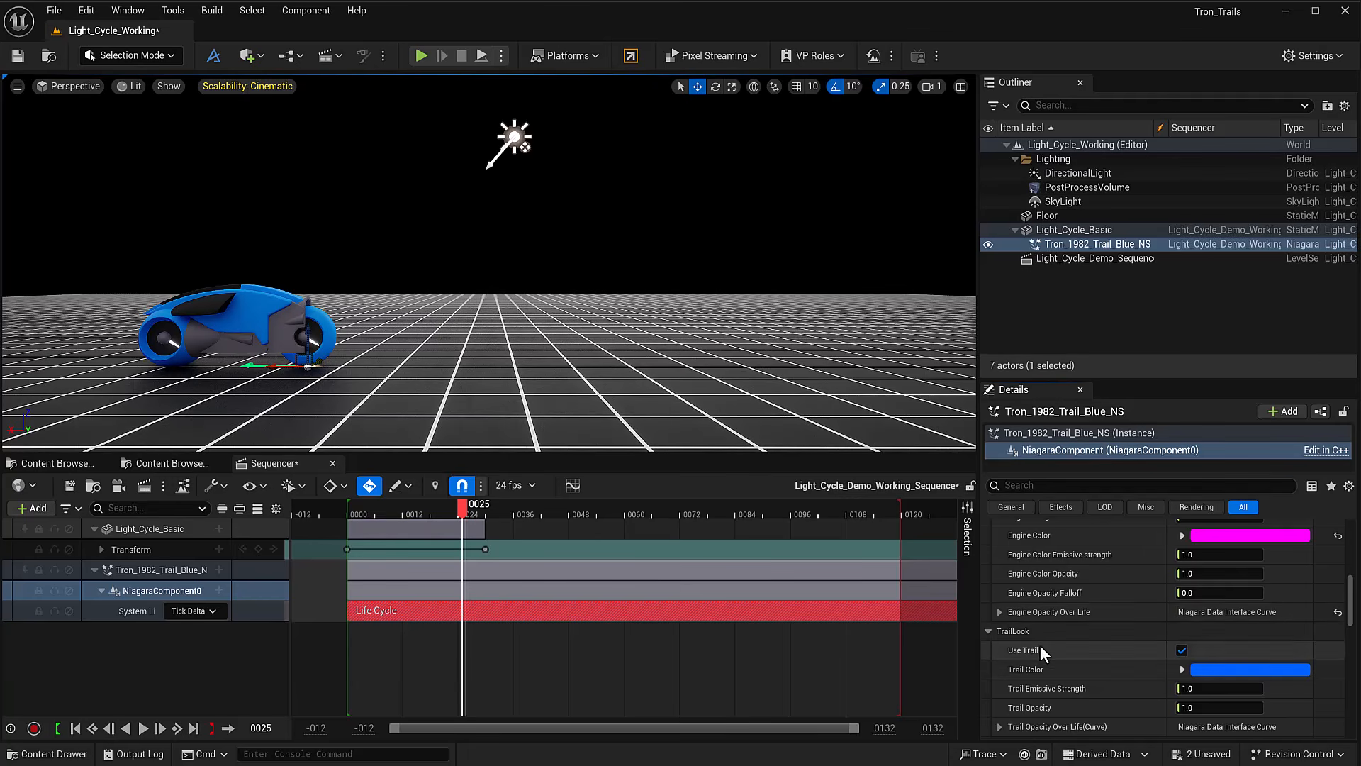
- Preview the sequence with Use Trail disabled, and replay it up to frame 24 with the option enabled again
{"action": "scroll", "coordinate": [1063, 648], "scroll_direction": "down", "scroll_amount": 2}
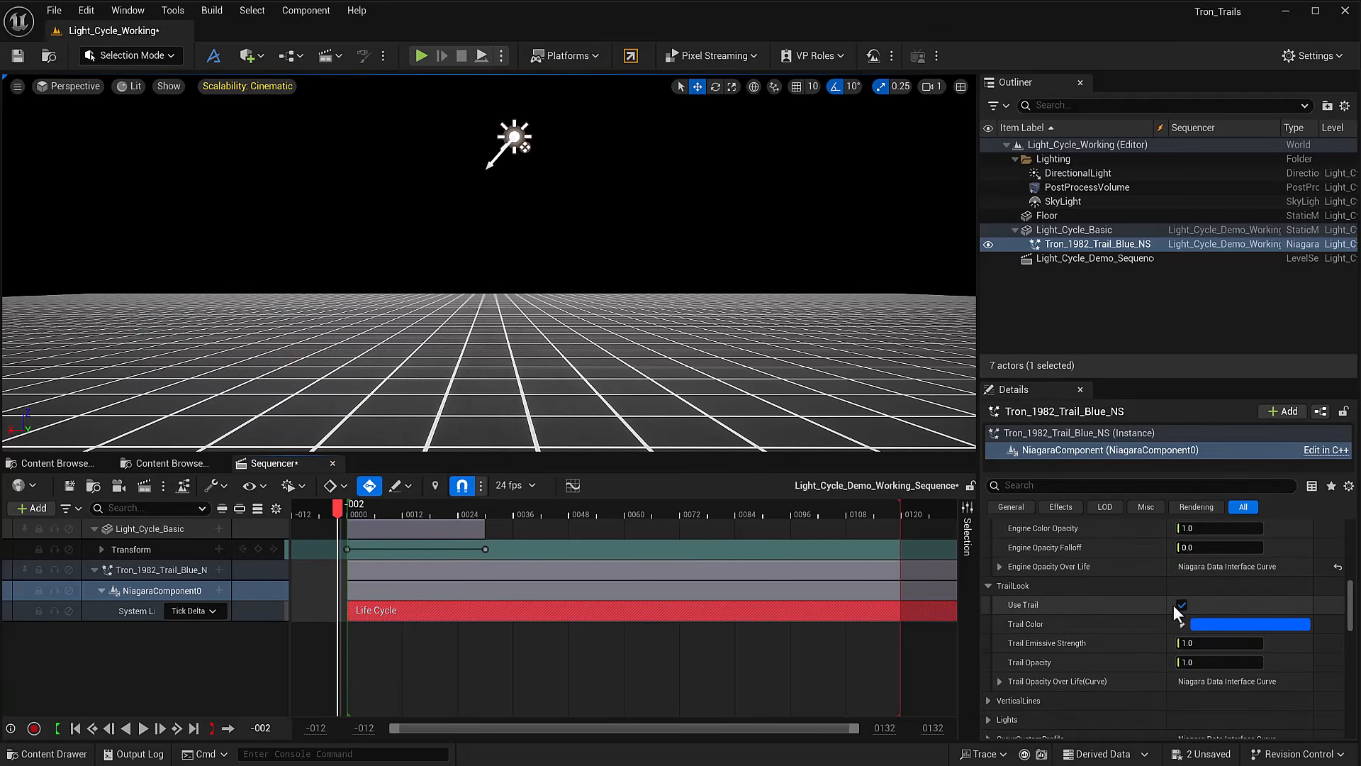
{"action": "left_click", "coordinate": [1179, 605]}
{"action": "left_click", "coordinate": [337, 509]}
{"action": "key", "text": "space"}
{"action": "key", "text": "space"}
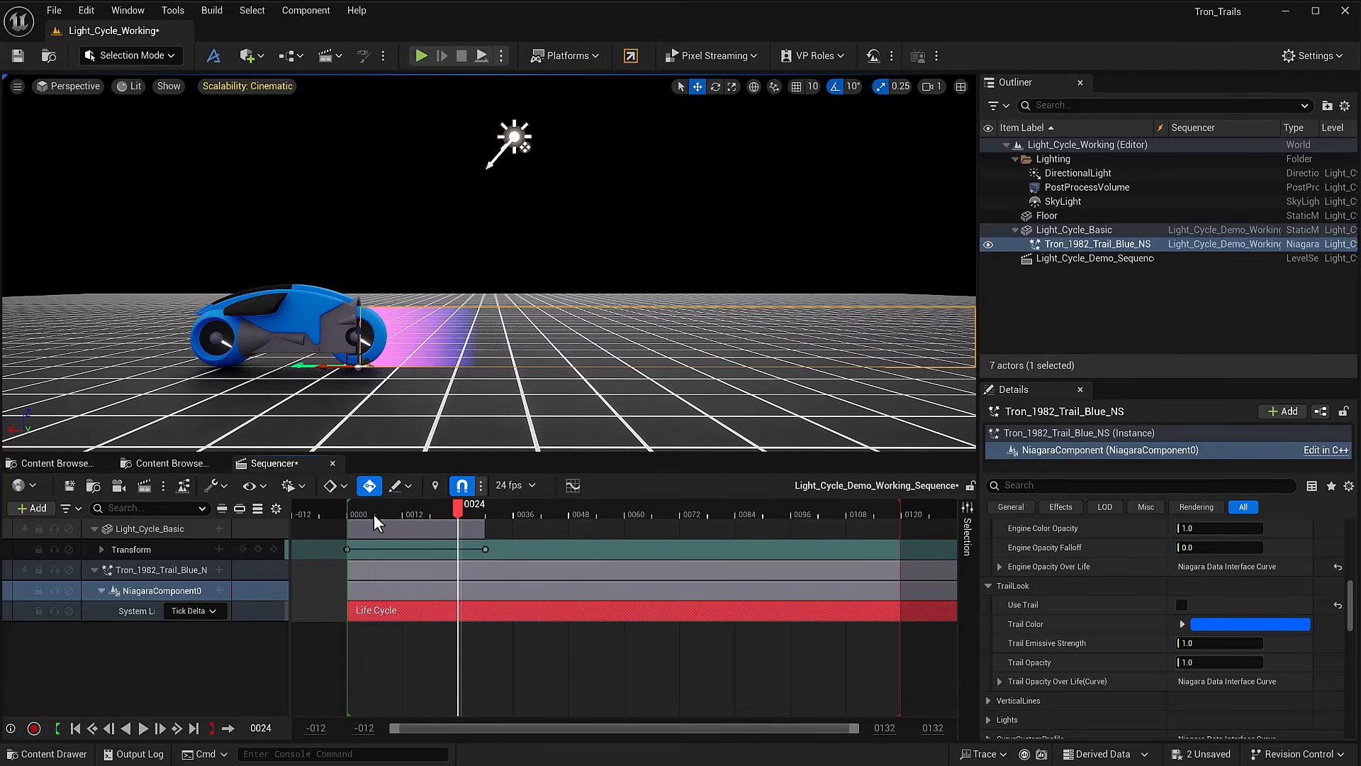
{"action": "left_click", "coordinate": [1180, 605]}
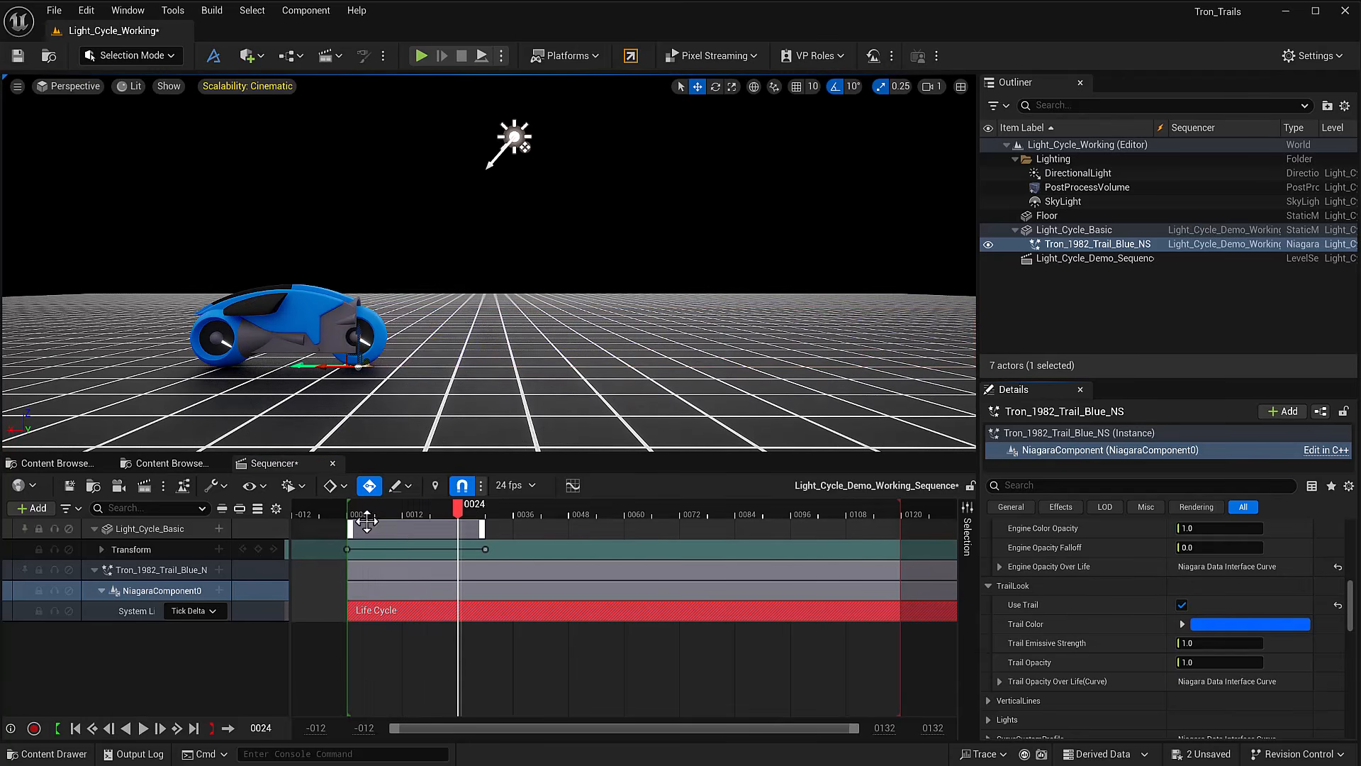
{"action": "left_click", "coordinate": [345, 509]}
{"action": "key", "text": "space"}
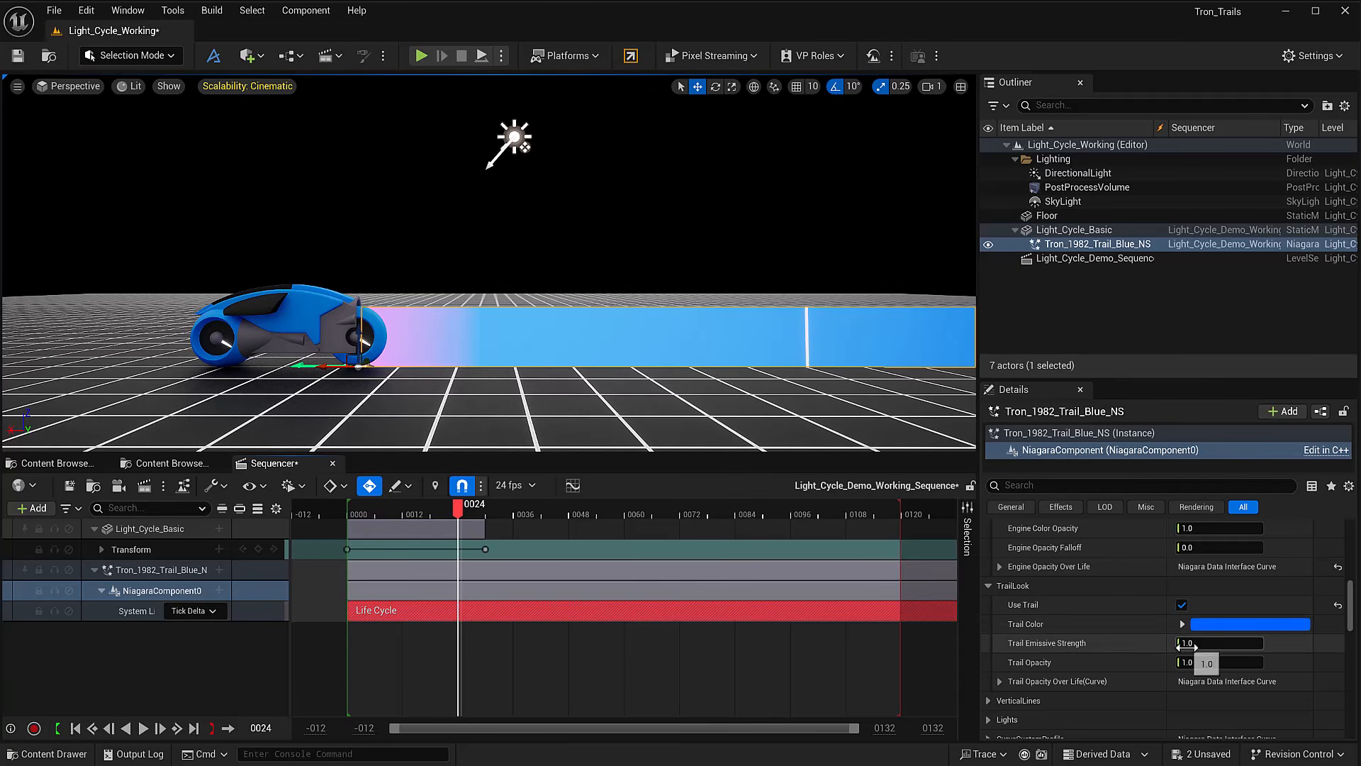
- Preview the sequence with Trail Emissive Strength at 20.0 and reset the strength to its default
{"action": "left_click", "coordinate": [1185, 644]}
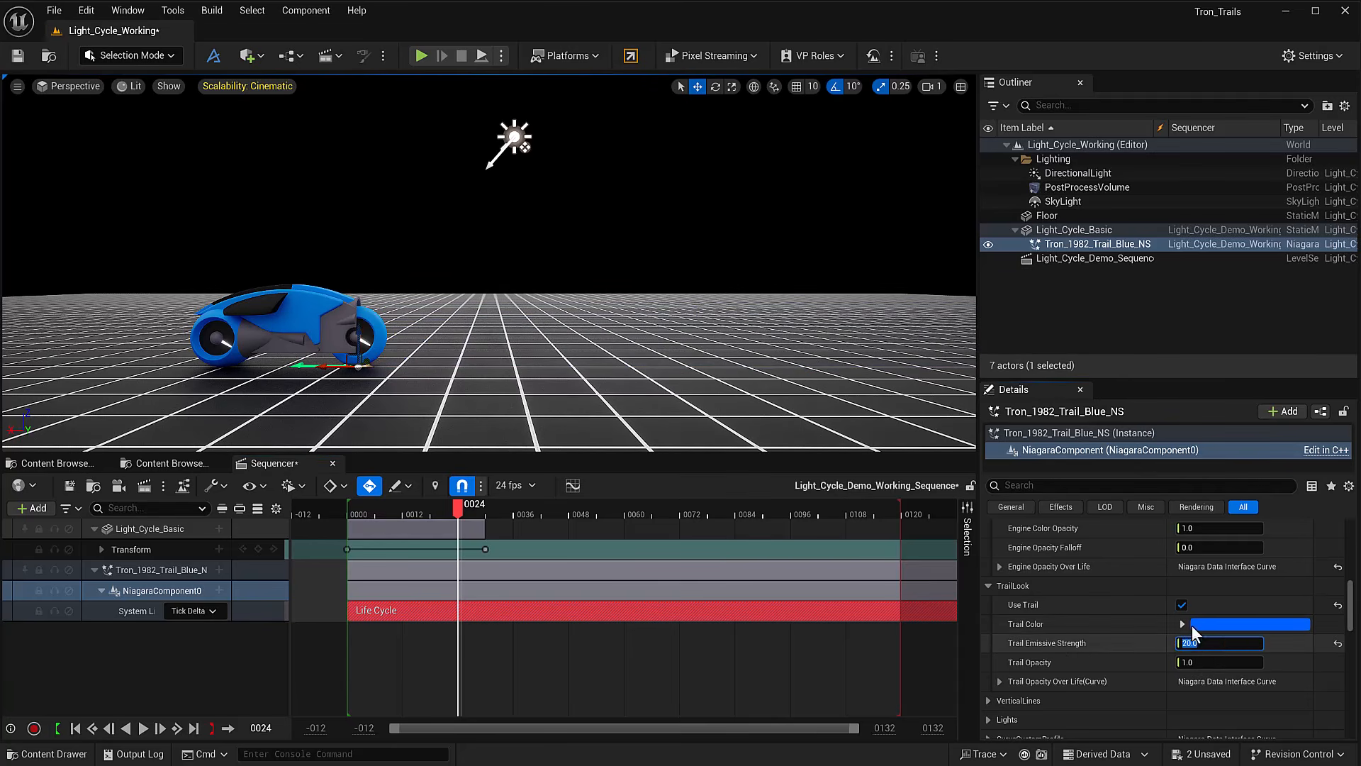
{"action": "left_click", "coordinate": [344, 509]}
{"action": "key", "text": "space"}
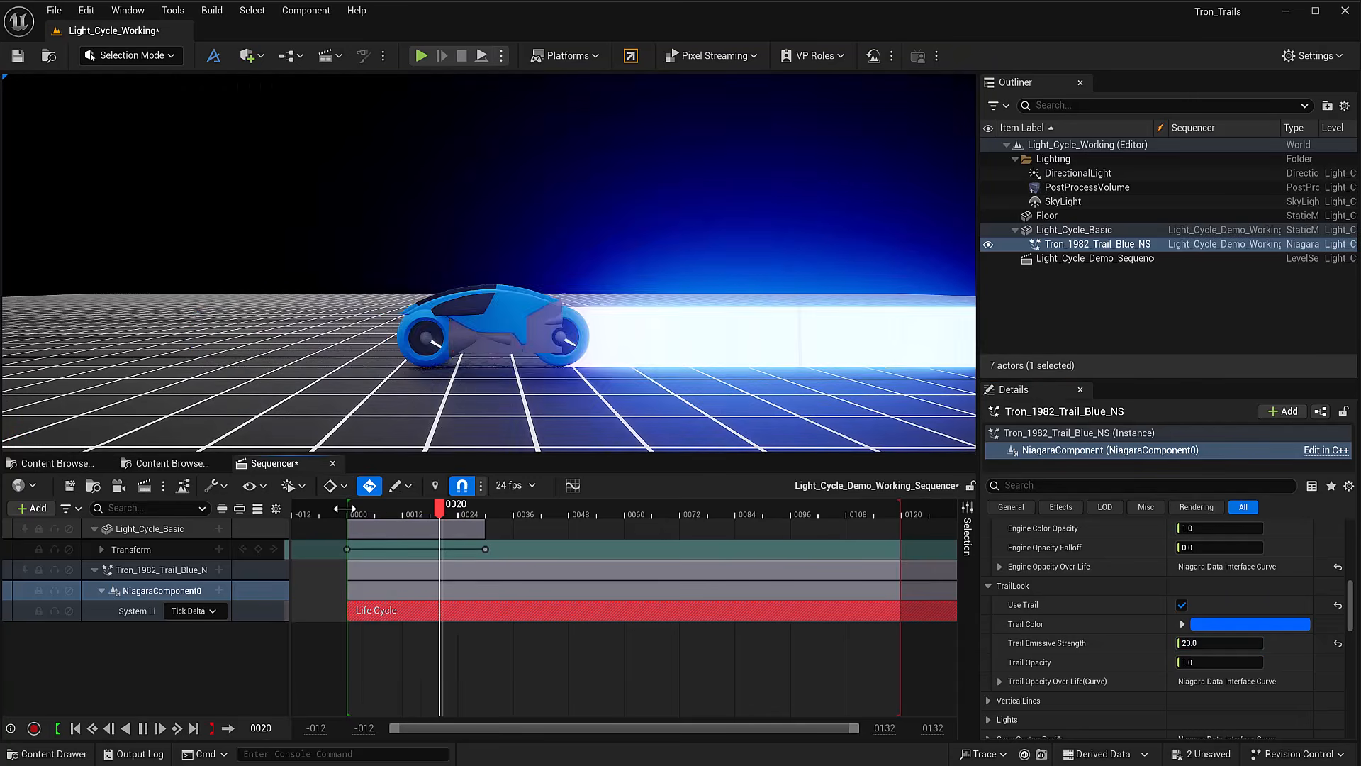
{"action": "key", "text": "space"}
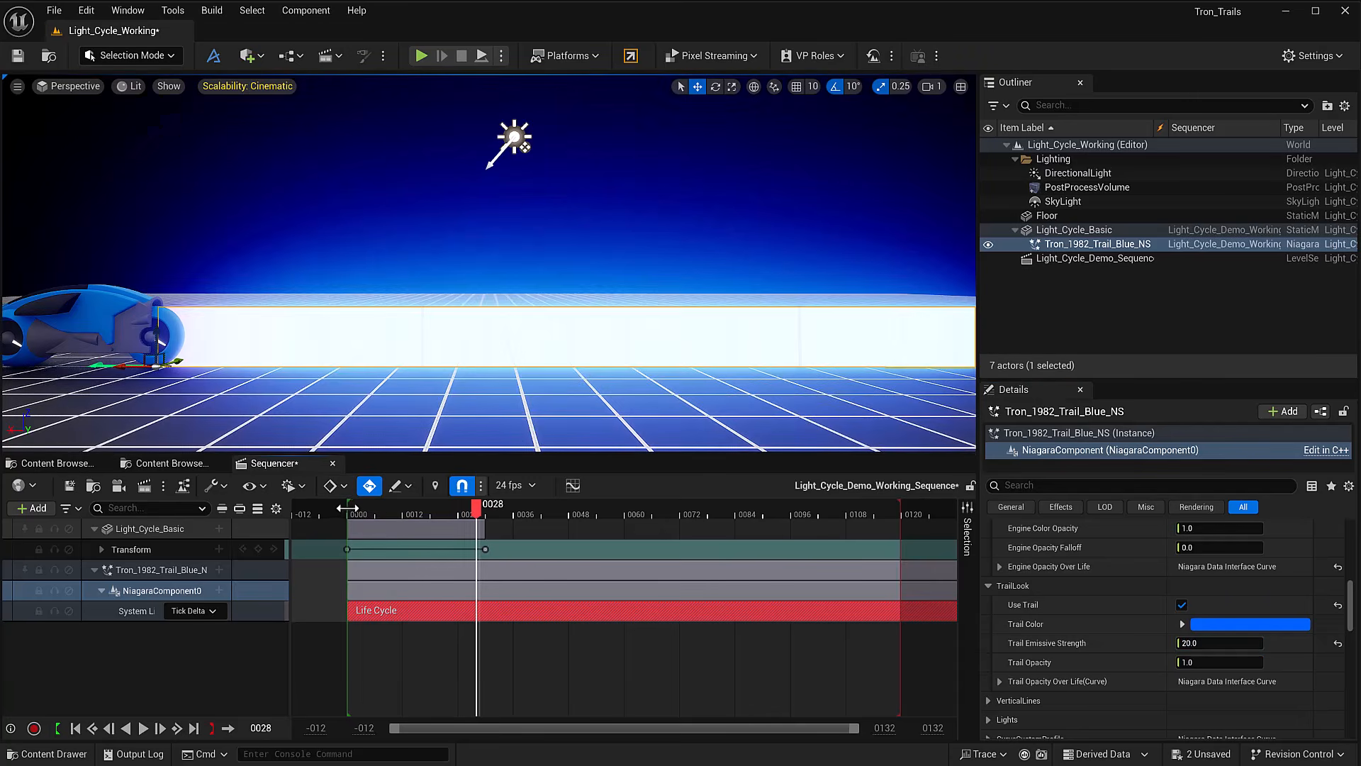
{"action": "left_click", "coordinate": [1337, 643]}
- Set the Trail Opacity to 0.2 and replay the sequence up to frame 28 to preview the transparent trail
{"action": "left_click", "coordinate": [1212, 661]}
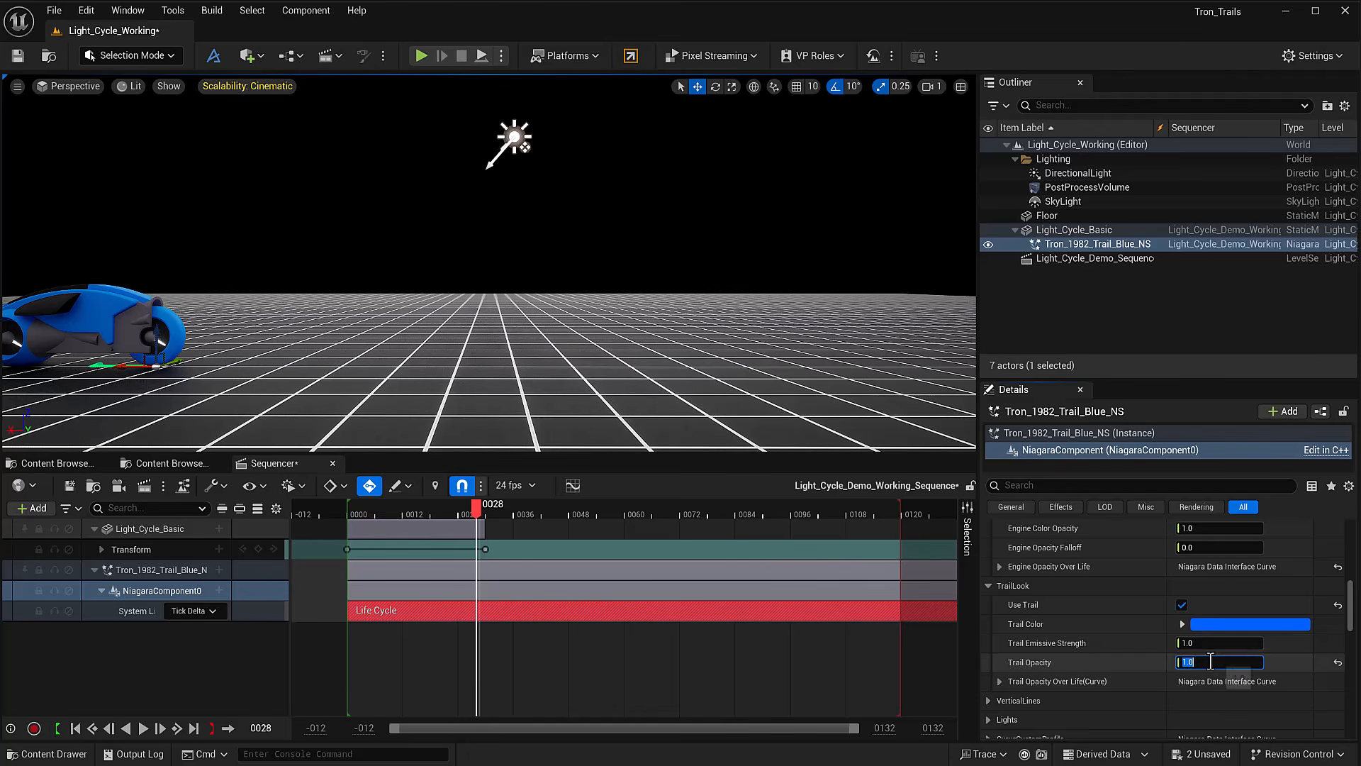
{"action": "type", "text": ".2"}
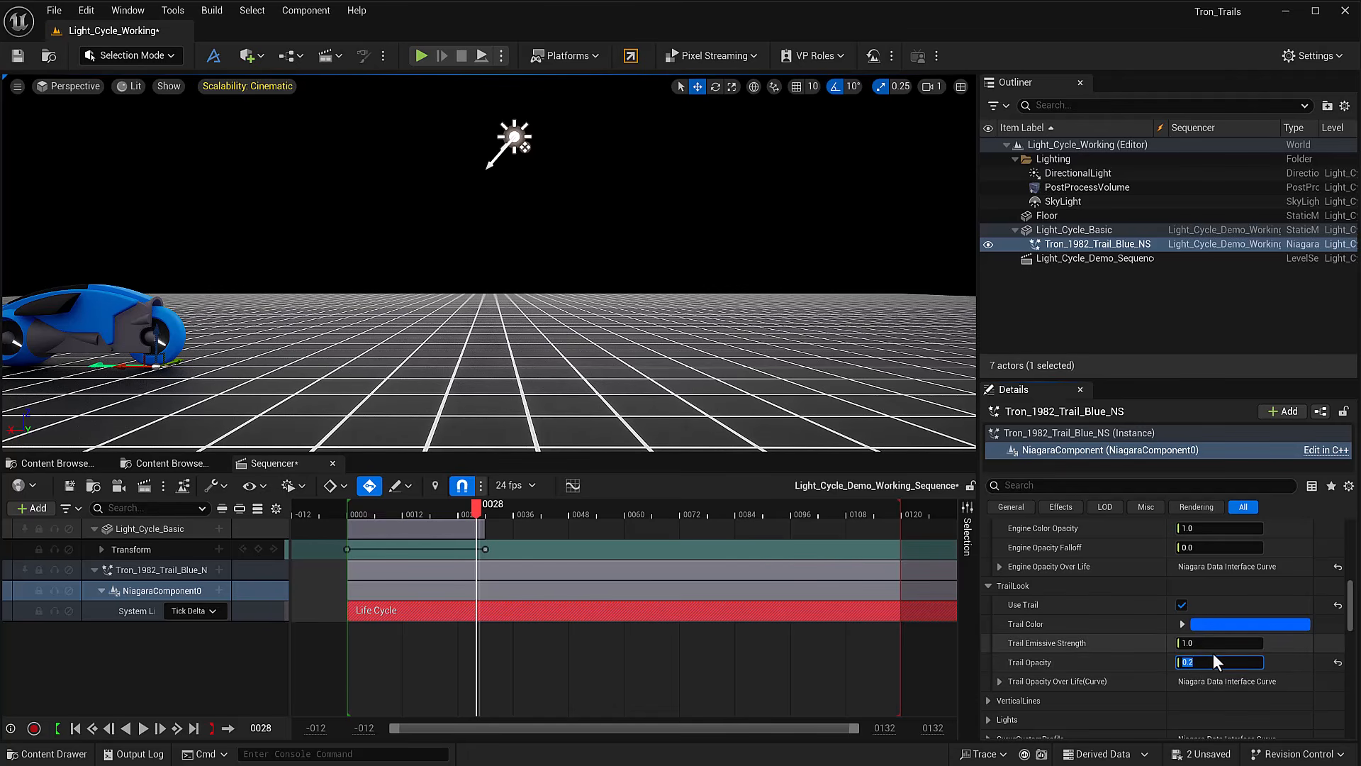
{"action": "left_click", "coordinate": [347, 509]}
{"action": "key", "text": "space"}
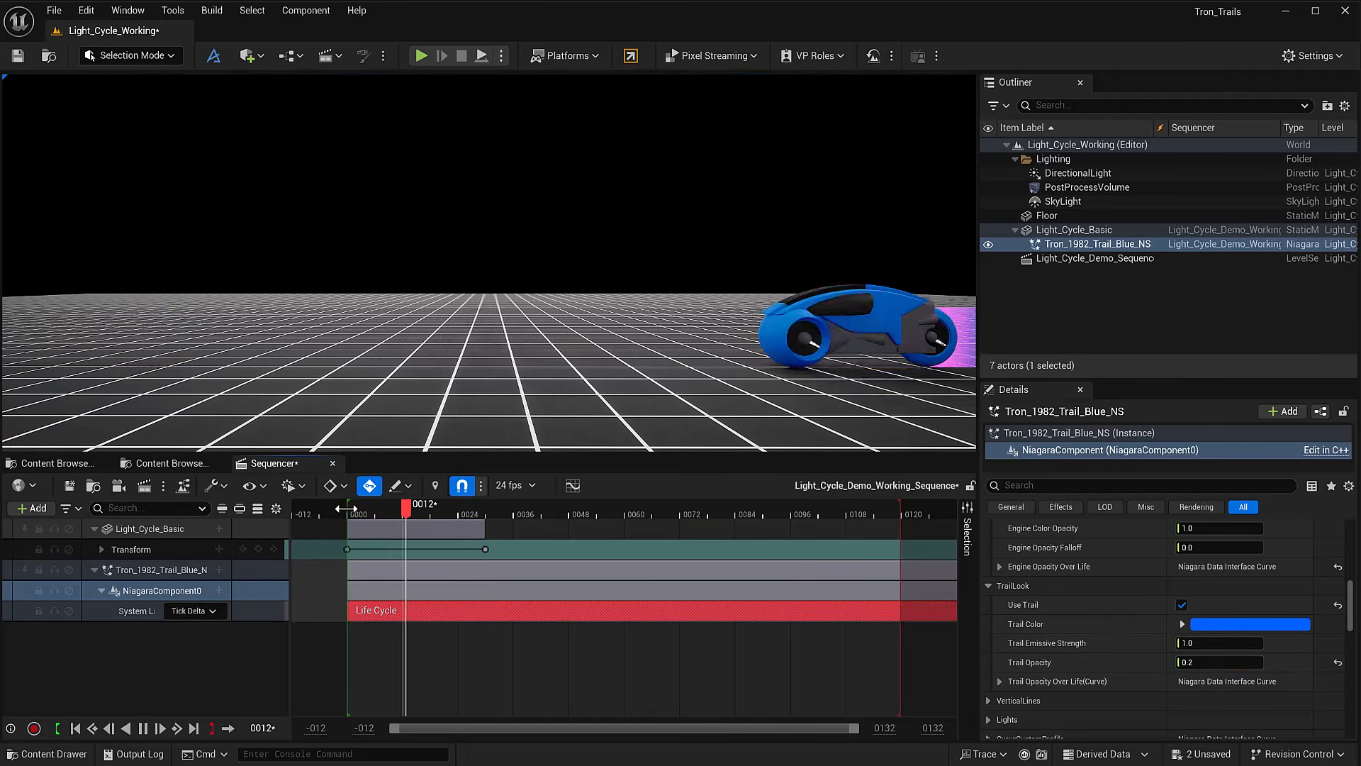
{"action": "key", "text": "space"}
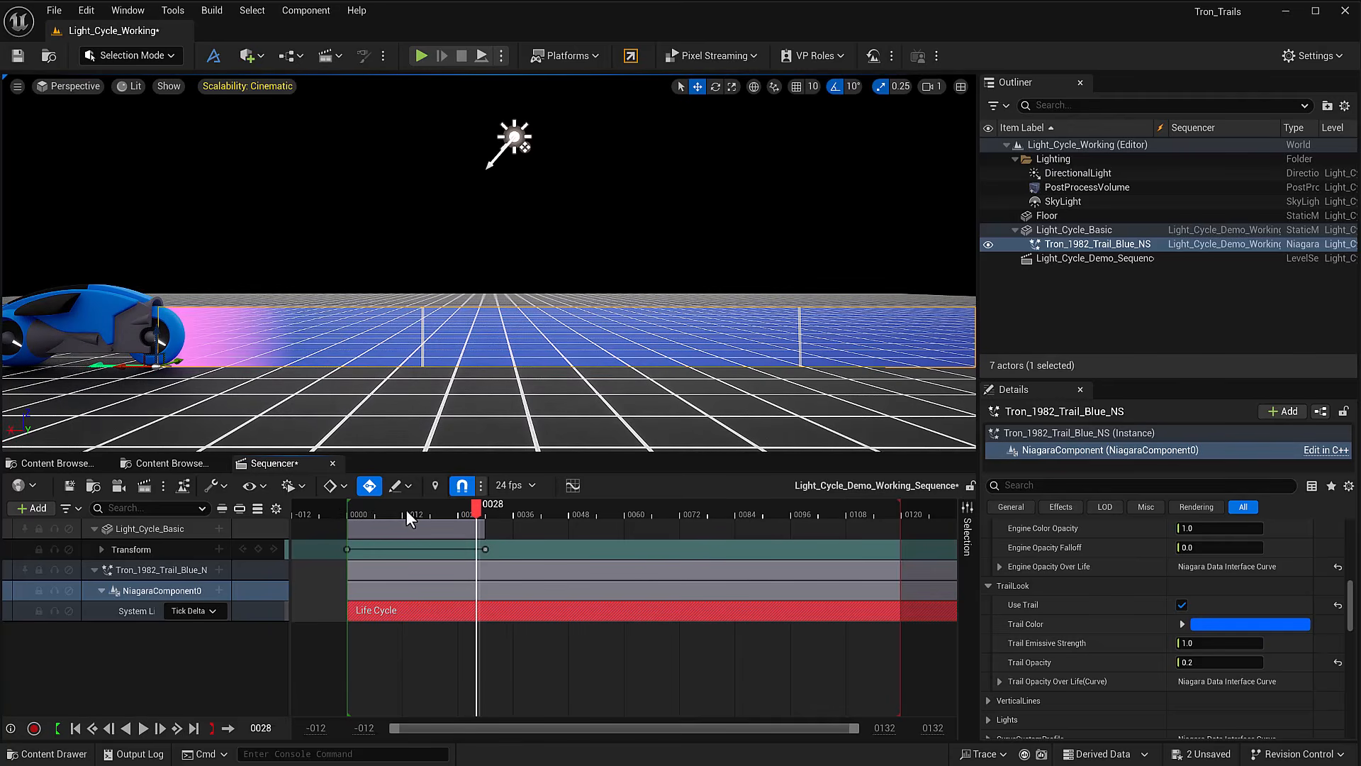
- Expand the Trail Opacity Over Life(Curve) parameter and examine its curve
{"action": "left_click", "coordinate": [999, 681]}
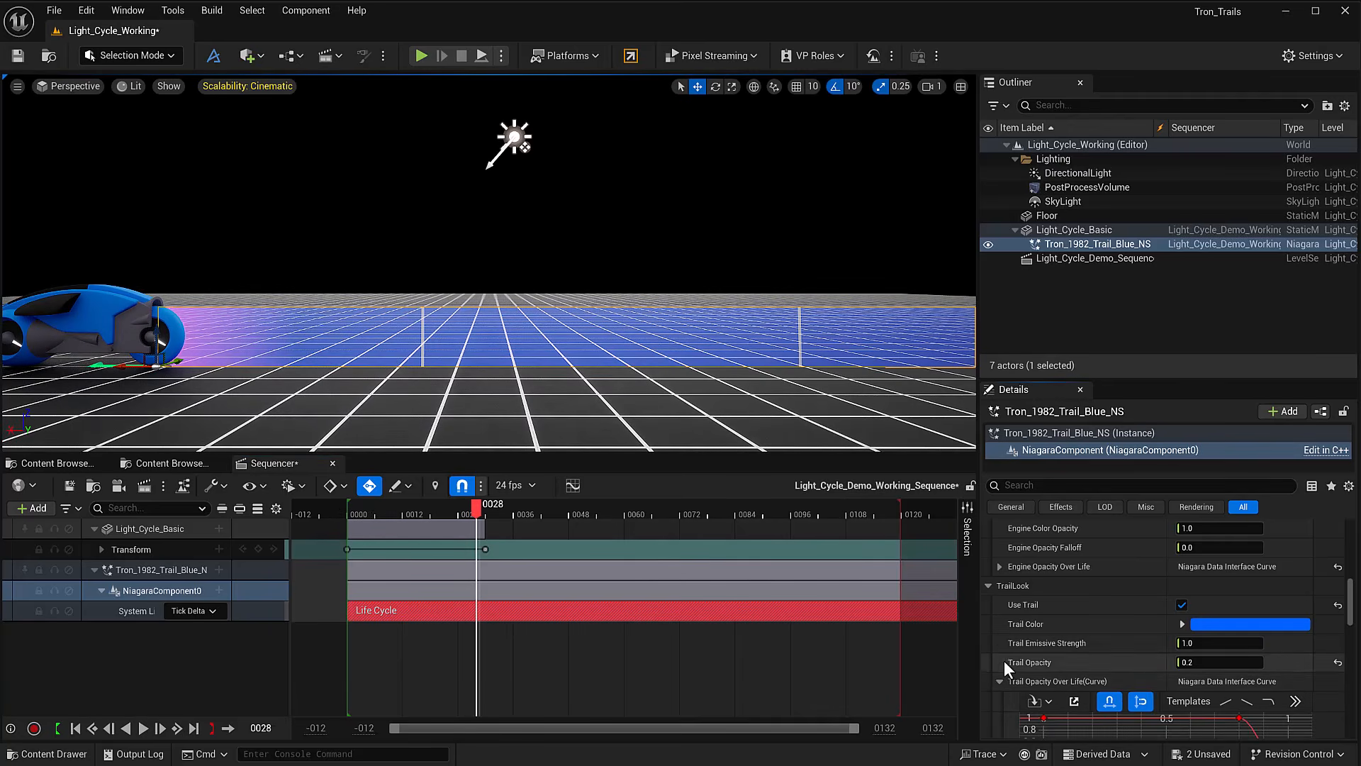
{"action": "scroll", "coordinate": [1005, 662], "scroll_direction": "down", "scroll_amount": 3}
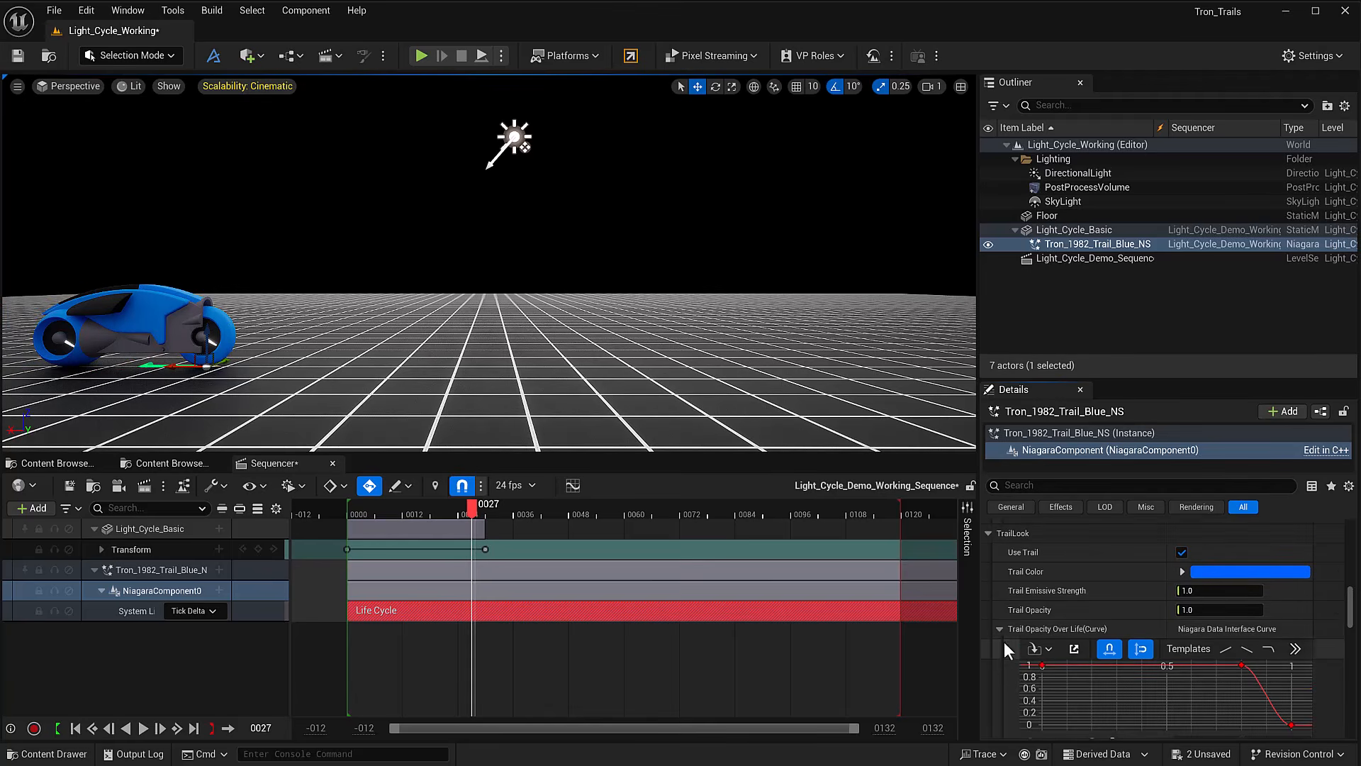
{"action": "scroll", "coordinate": [988, 542], "scroll_direction": "up", "scroll_amount": 2}
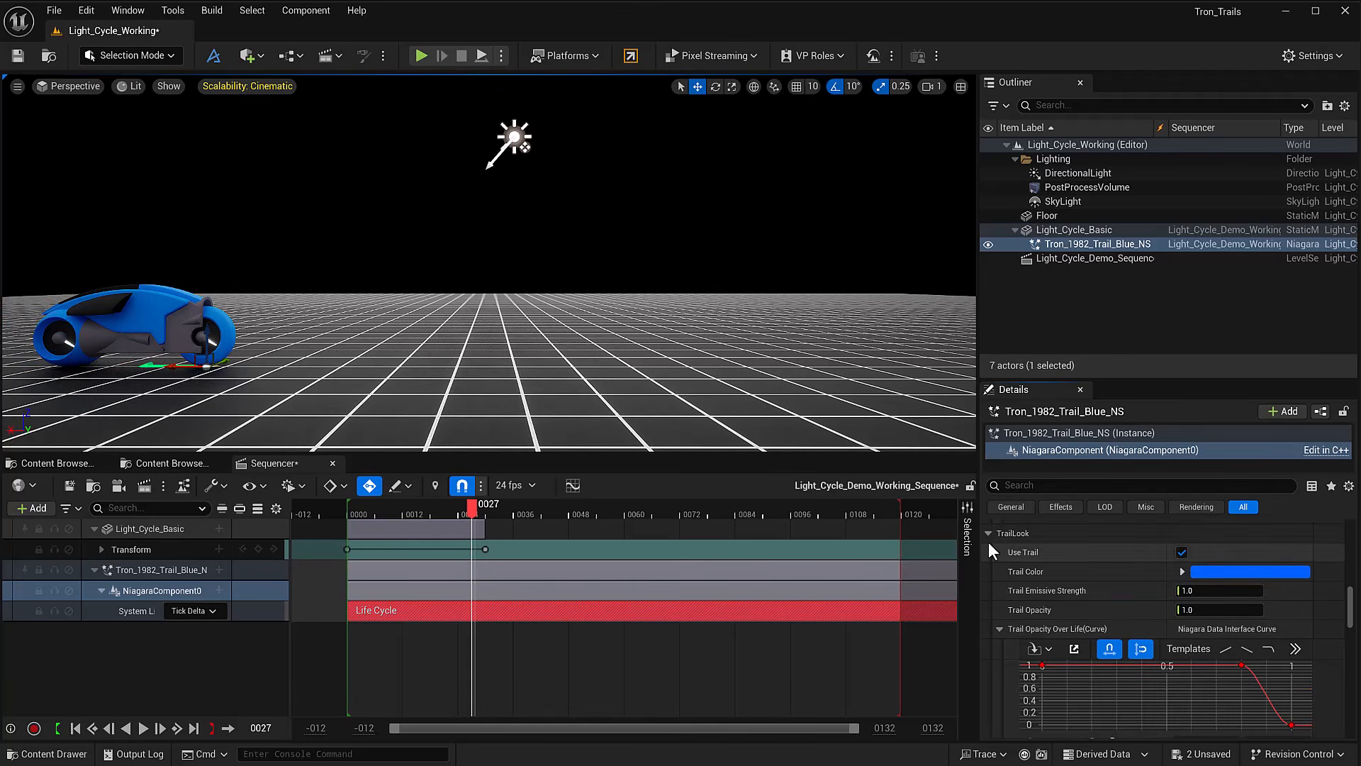
- Show the VerticalLines parameters in place of TrailLook and replay the sequence up to frame 35
{"action": "left_click", "coordinate": [988, 533]}
{"action": "left_click", "coordinate": [988, 552]}
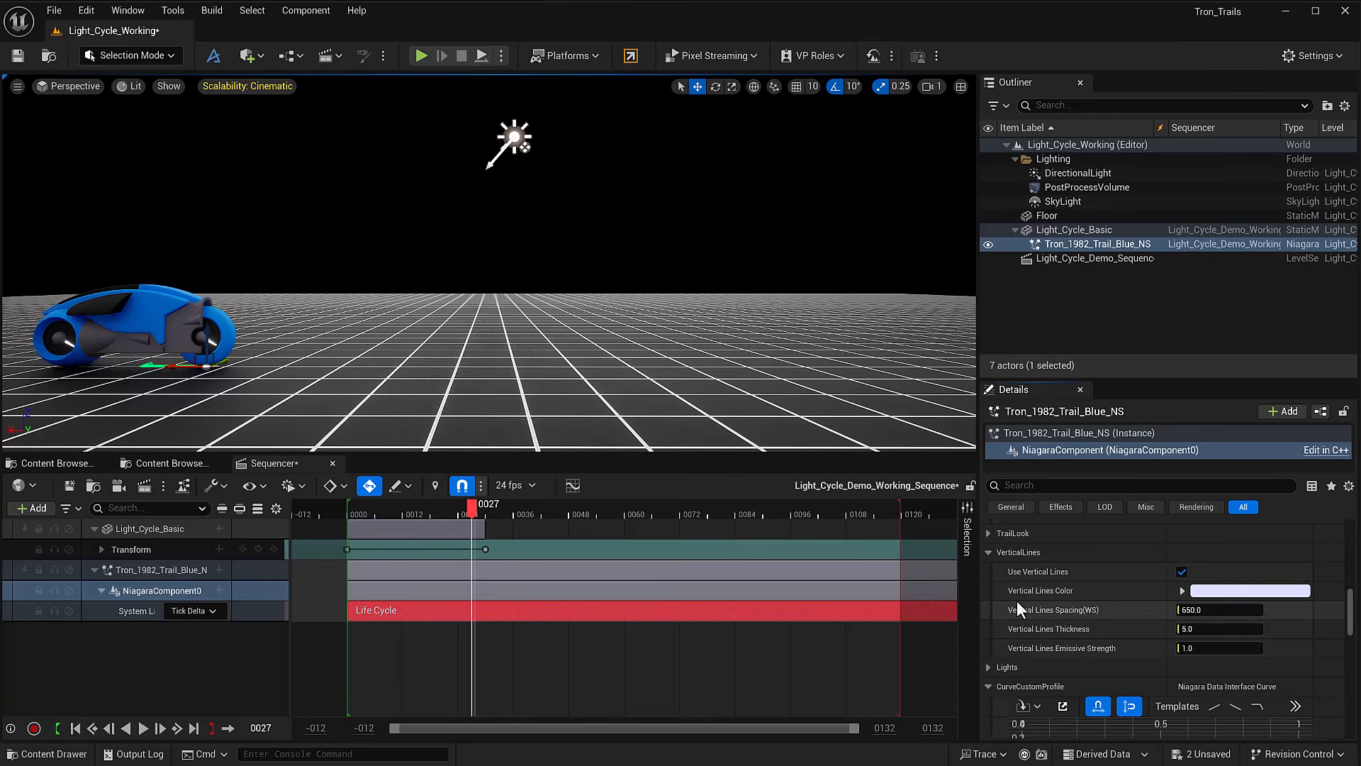
{"action": "left_click", "coordinate": [349, 512]}
{"action": "key", "text": "space"}
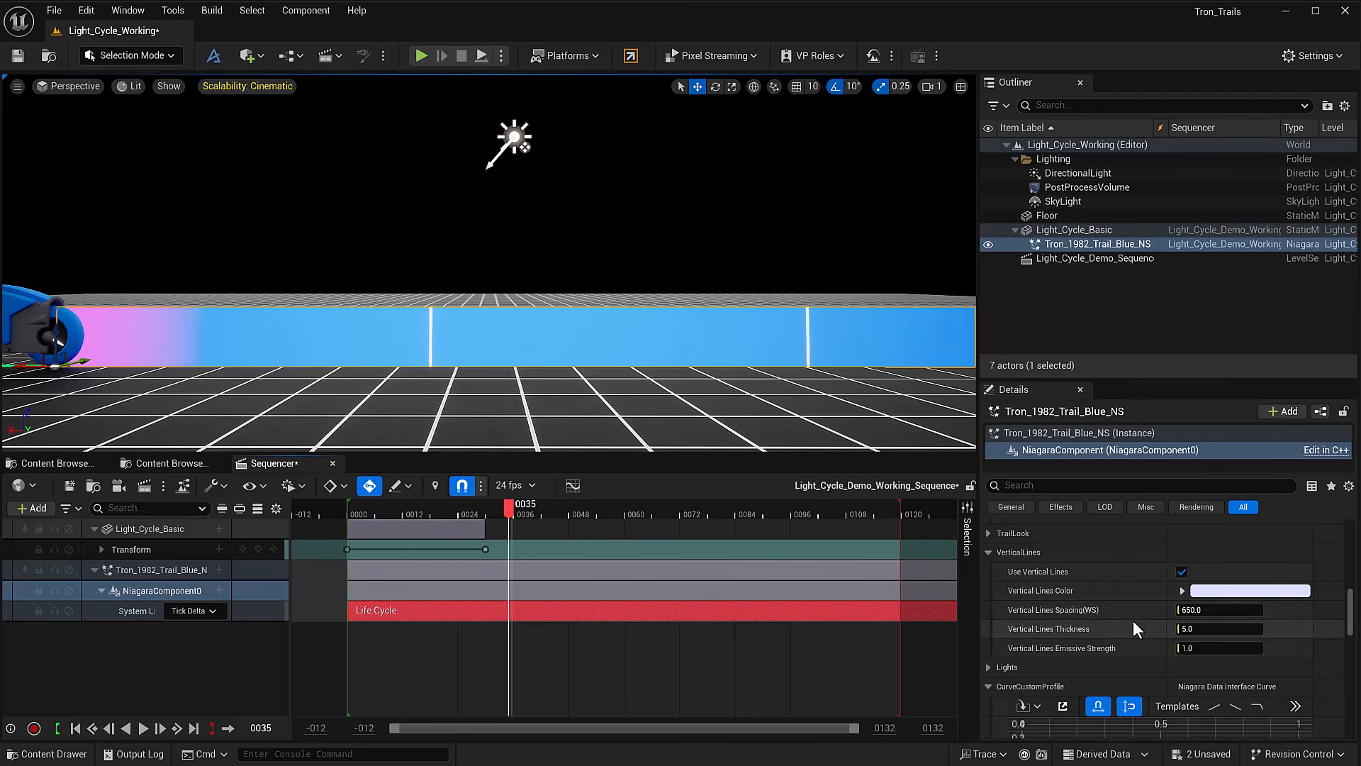
- Set the Vertical Lines Spacing(WS) to 100 and advance the sequence from the start to frame 29
{"action": "left_click", "coordinate": [1212, 609]}
{"action": "type", "text": "100"}
{"action": "key", "text": "Return"}
{"action": "left_click_drag", "start_coordinate": [342, 509], "coordinate": [481, 509]}
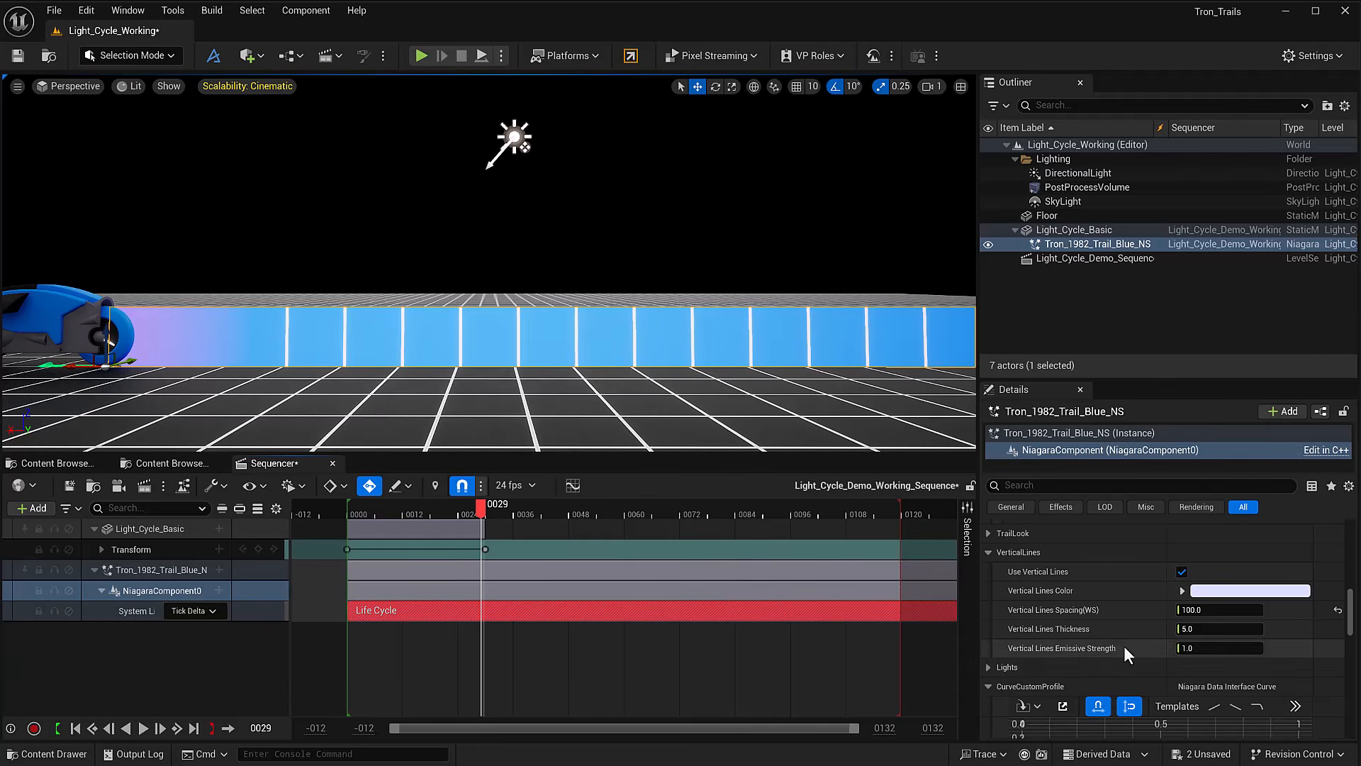
- Set the Vertical Lines Thickness to 20.0 and advance the sequence from the start to frame 31
{"action": "left_click_drag", "start_coordinate": [1191, 627], "coordinate": [1238, 624]}
{"action": "left_click", "coordinate": [347, 509]}
{"action": "left_click_drag", "start_coordinate": [346, 508], "coordinate": [490, 508]}
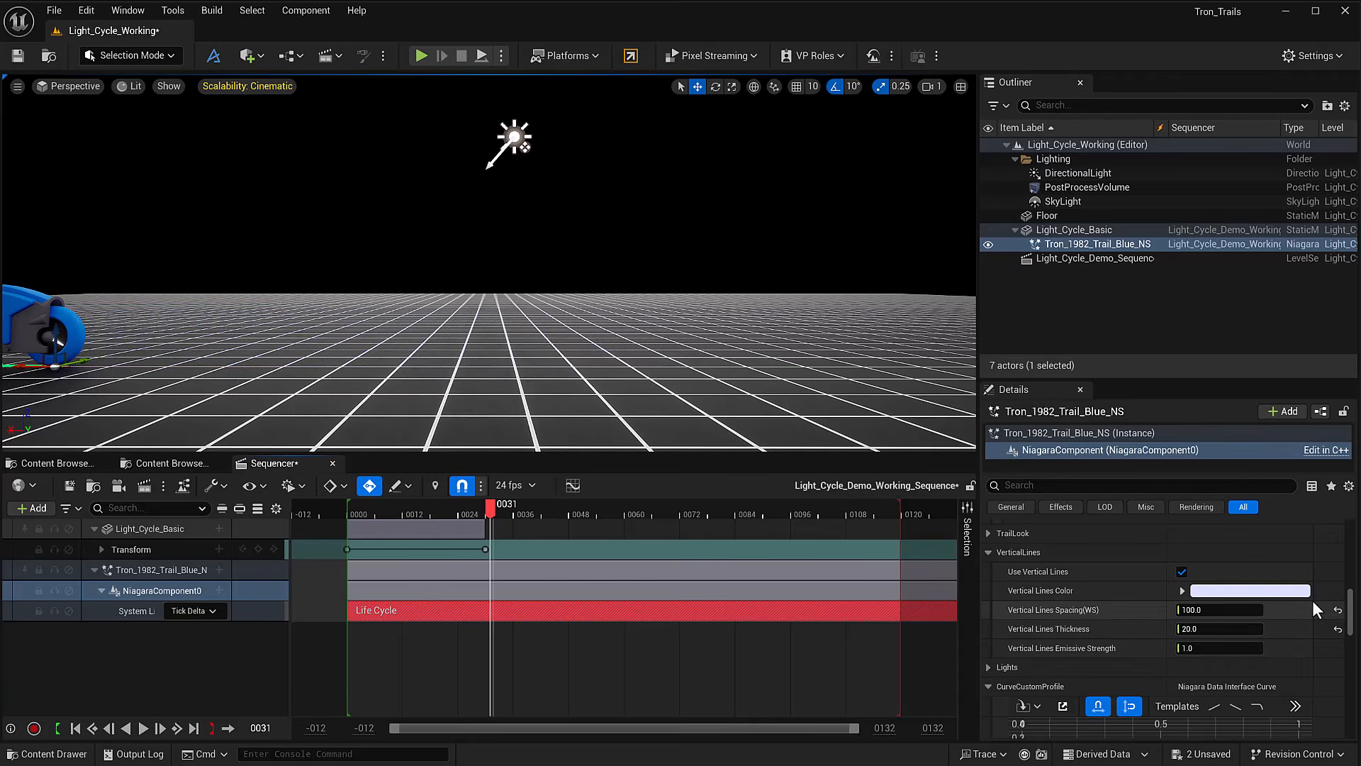
- Reset the Vertical Lines Spacing(WS) to its default of 650.0 and the Vertical Lines Thickness to 5.0
{"action": "left_click", "coordinate": [1338, 610]}
{"action": "left_click", "coordinate": [1338, 629]}
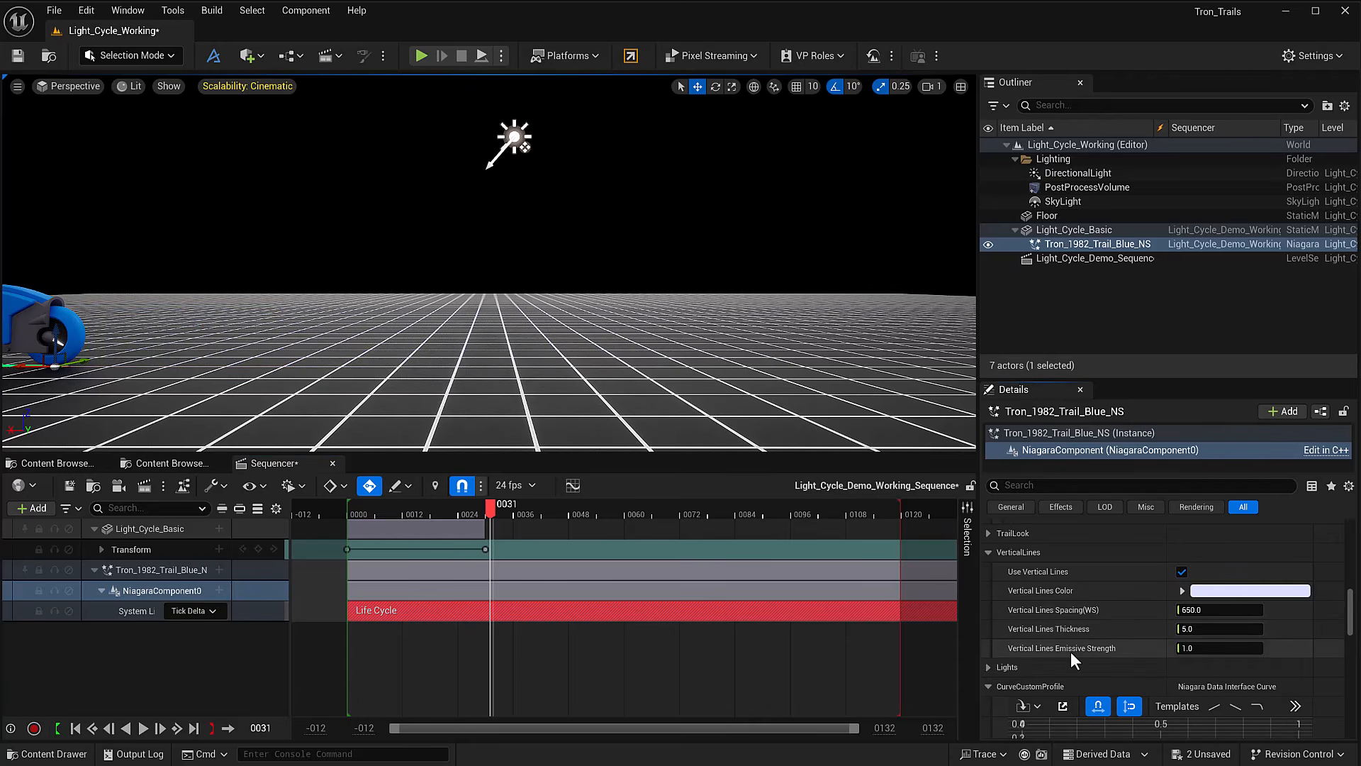
- Enable Use Lights in the Lights parameters and replay the sequence up to frame 32 to preview the glow on the floor
{"action": "left_click", "coordinate": [989, 666]}
{"action": "left_click", "coordinate": [1181, 574]}
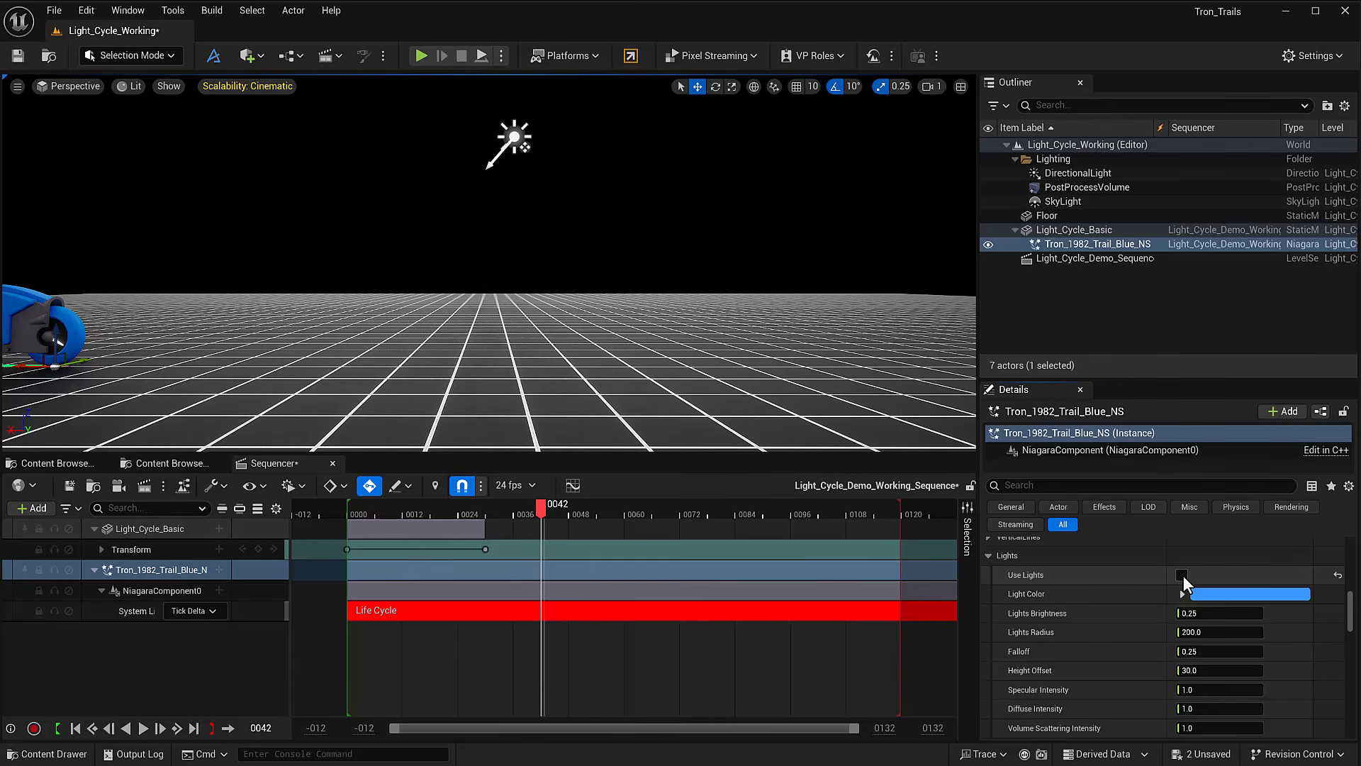
{"action": "left_click", "coordinate": [1182, 575]}
{"action": "left_click", "coordinate": [356, 511]}
{"action": "left_click_drag", "start_coordinate": [356, 510], "coordinate": [495, 510]}
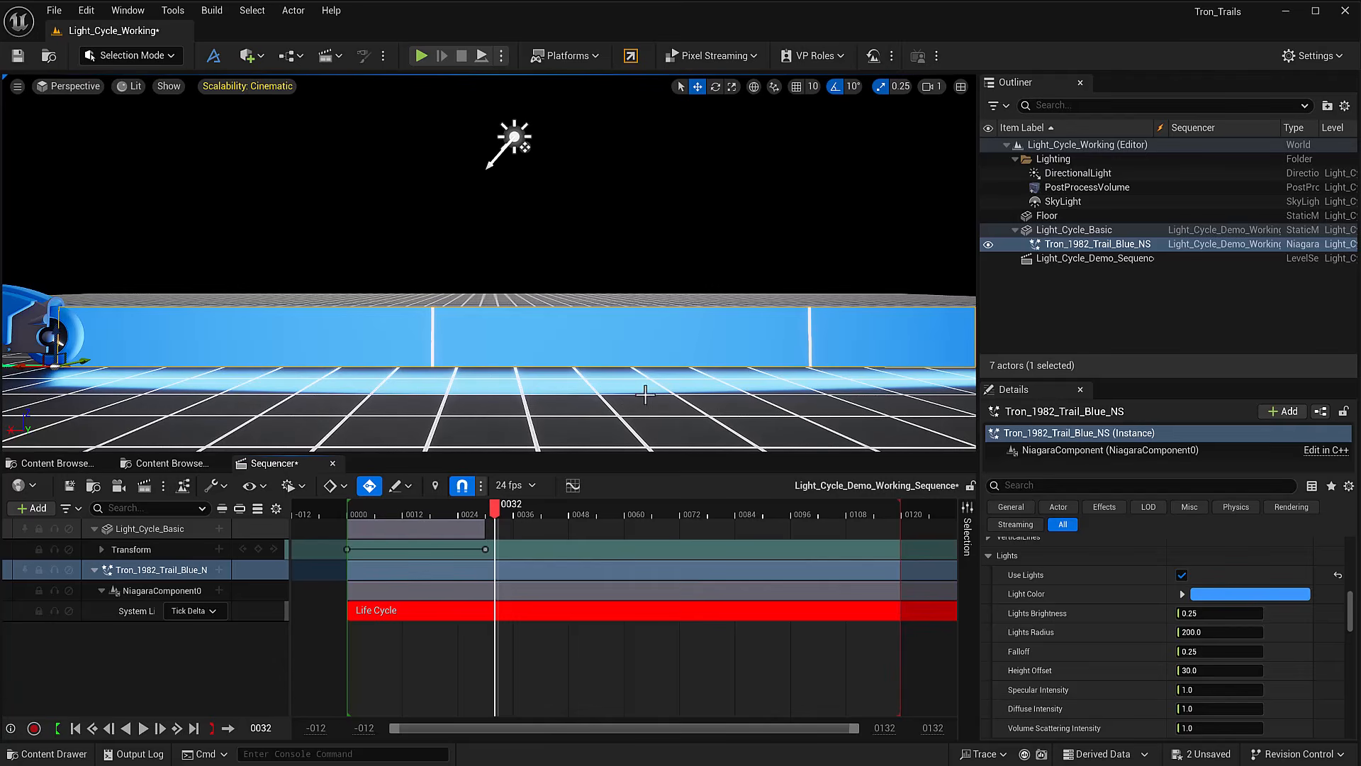
{"action": "left_click", "coordinate": [326, 506]}
{"action": "key", "text": "space"}
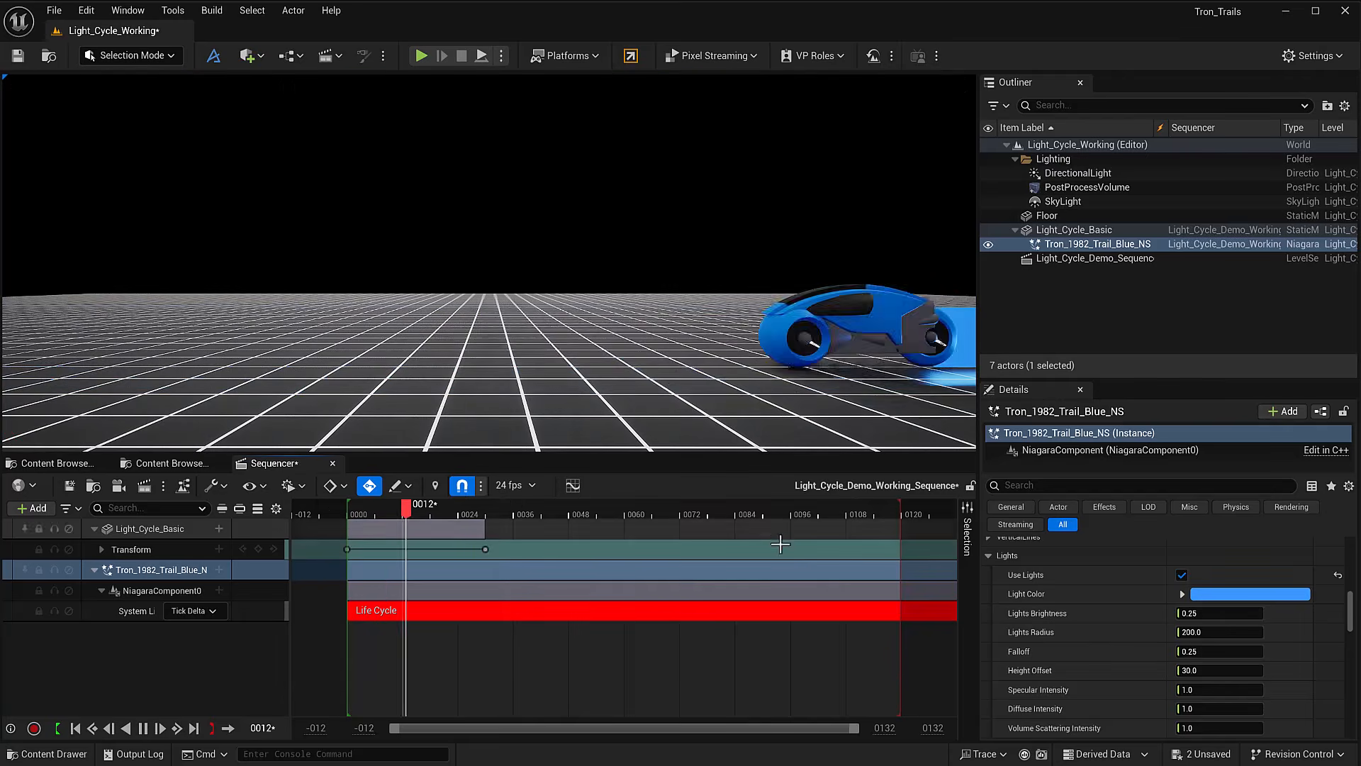
{"action": "key", "text": "space"}
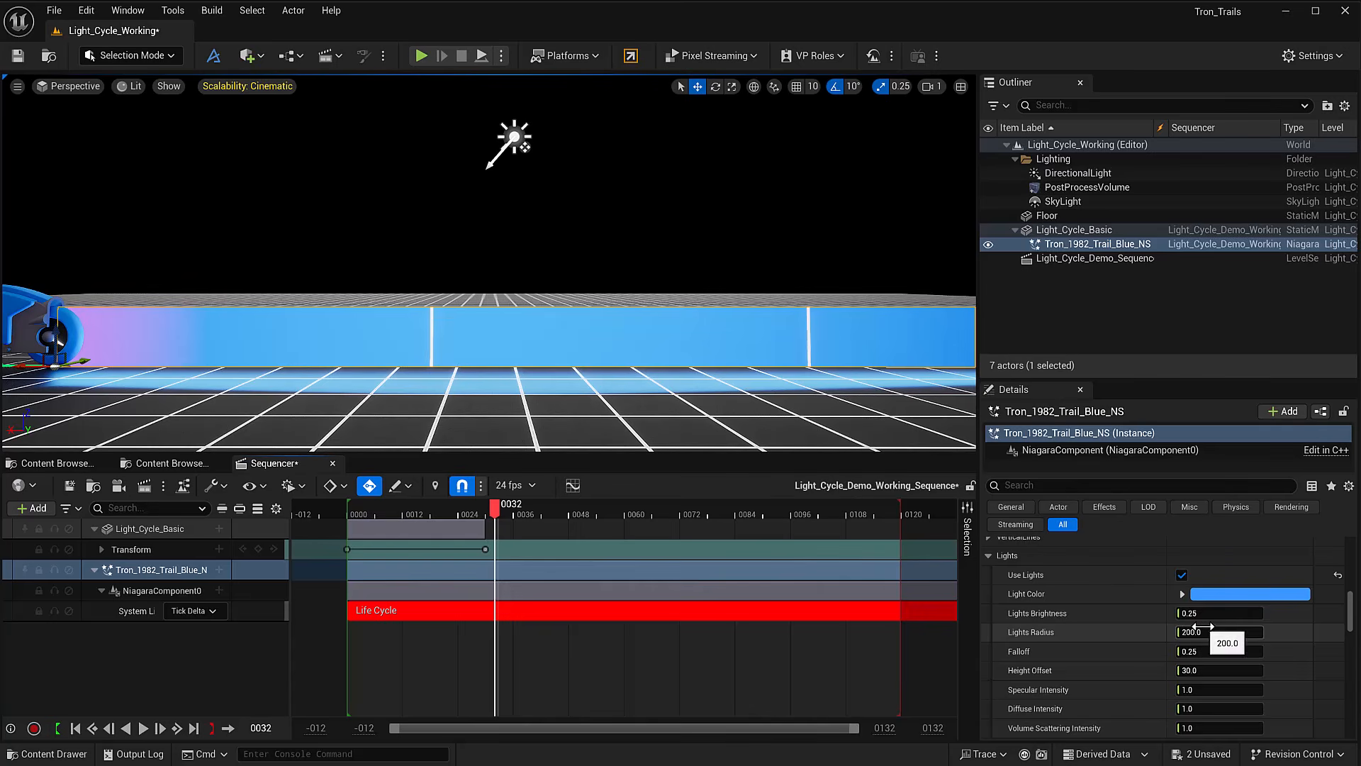
- Set the Lights Brightness to 0.1 and replay the sequence up to frame 29
{"action": "left_click", "coordinate": [1206, 611]}
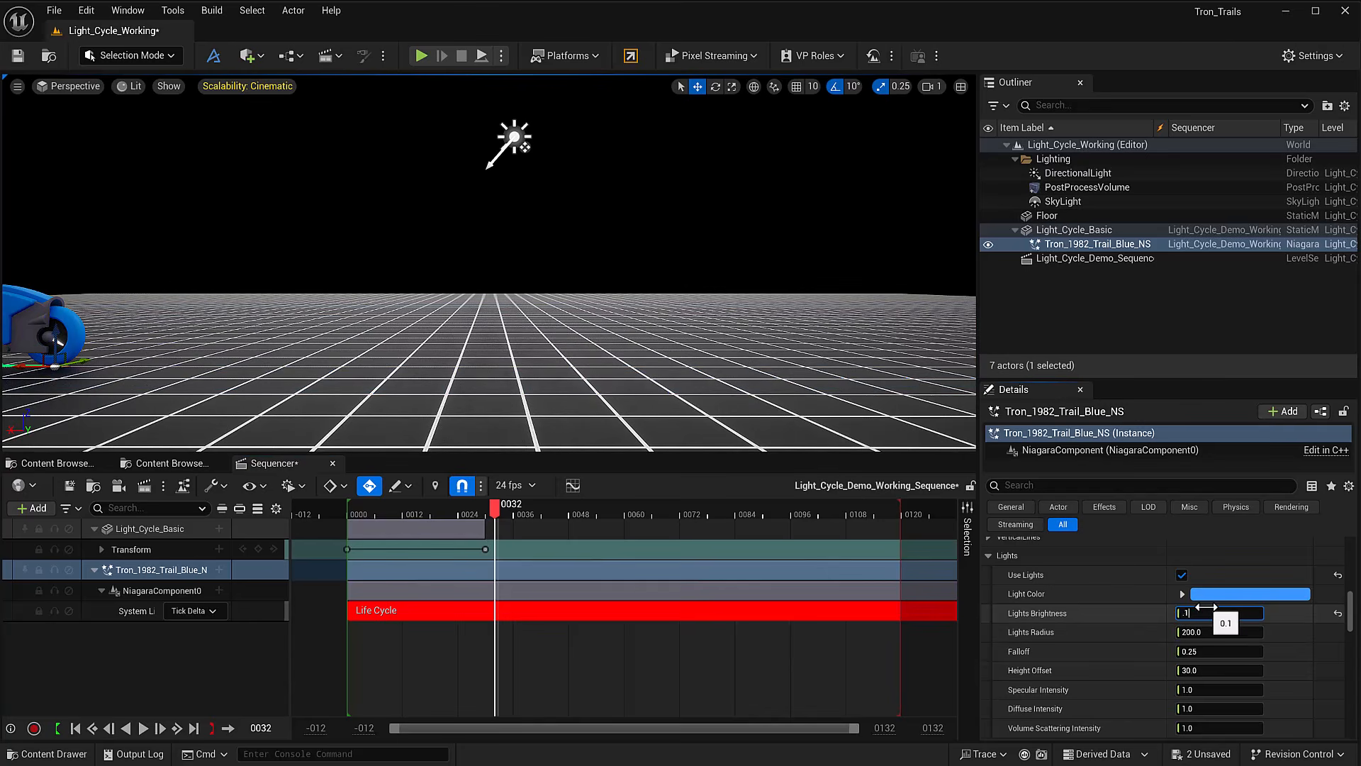
{"action": "left_click", "coordinate": [344, 506]}
{"action": "key", "text": "space"}
{"action": "key", "text": "space"}
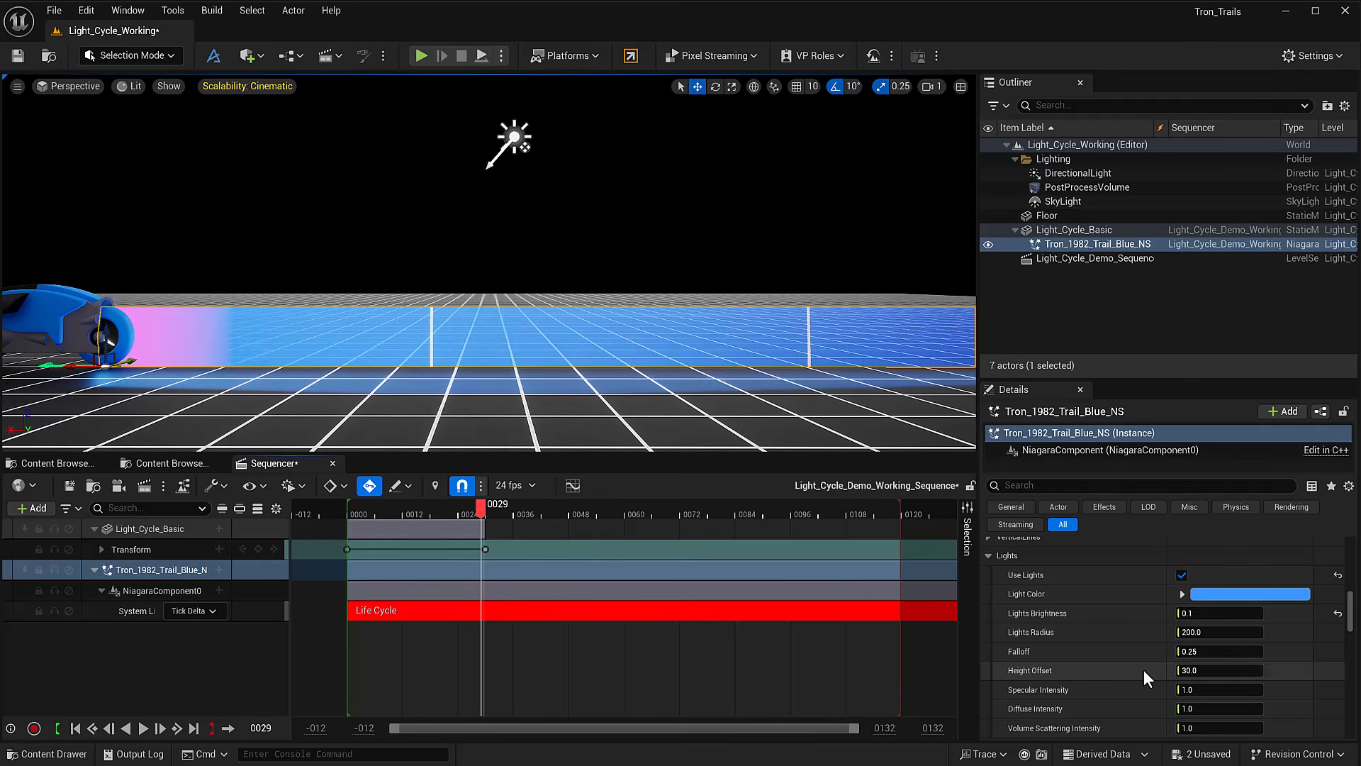
- Set the lights' Height Offset to 0 and replay the sequence up to frame 26
{"action": "left_click", "coordinate": [1196, 667]}
{"action": "type", "text": "0"}
{"action": "key", "text": "Return"}
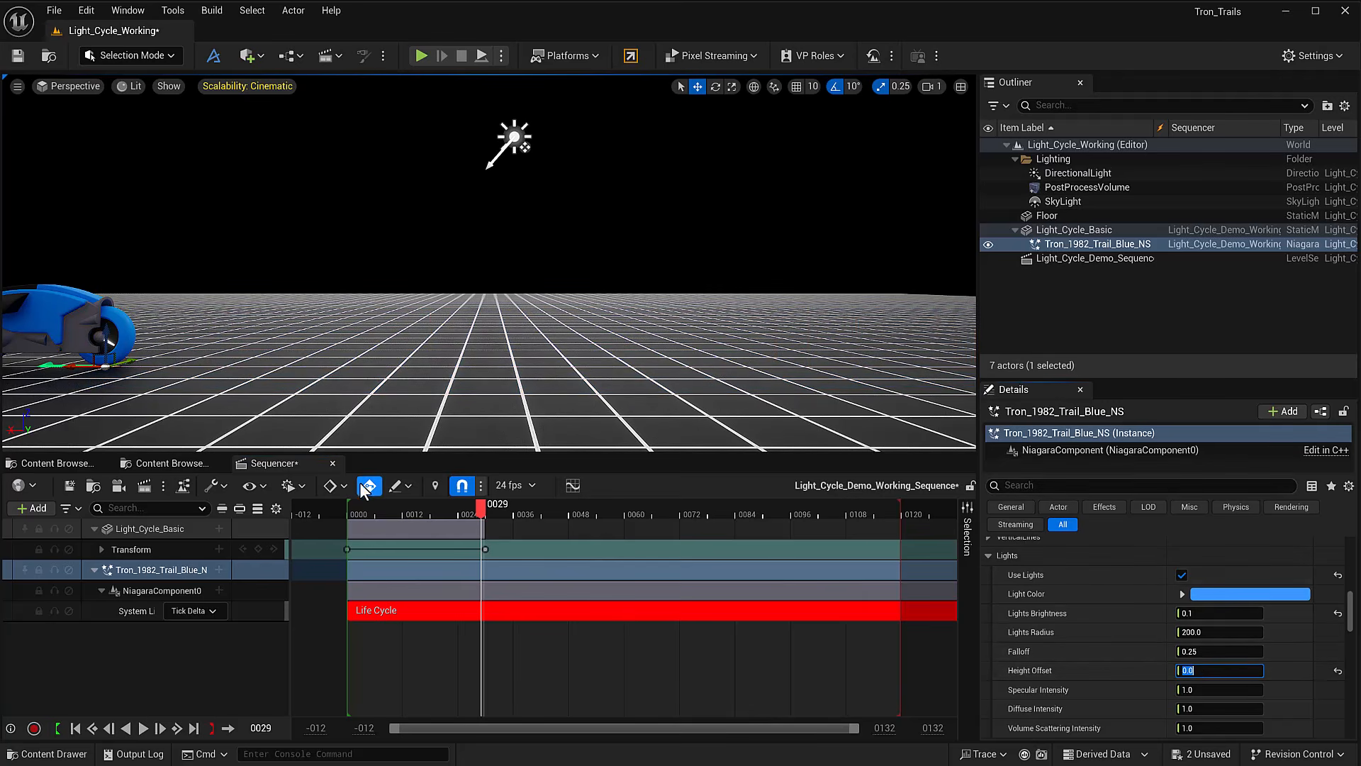
{"action": "left_click", "coordinate": [347, 509]}
{"action": "key", "text": "space"}
{"action": "key", "text": "space"}
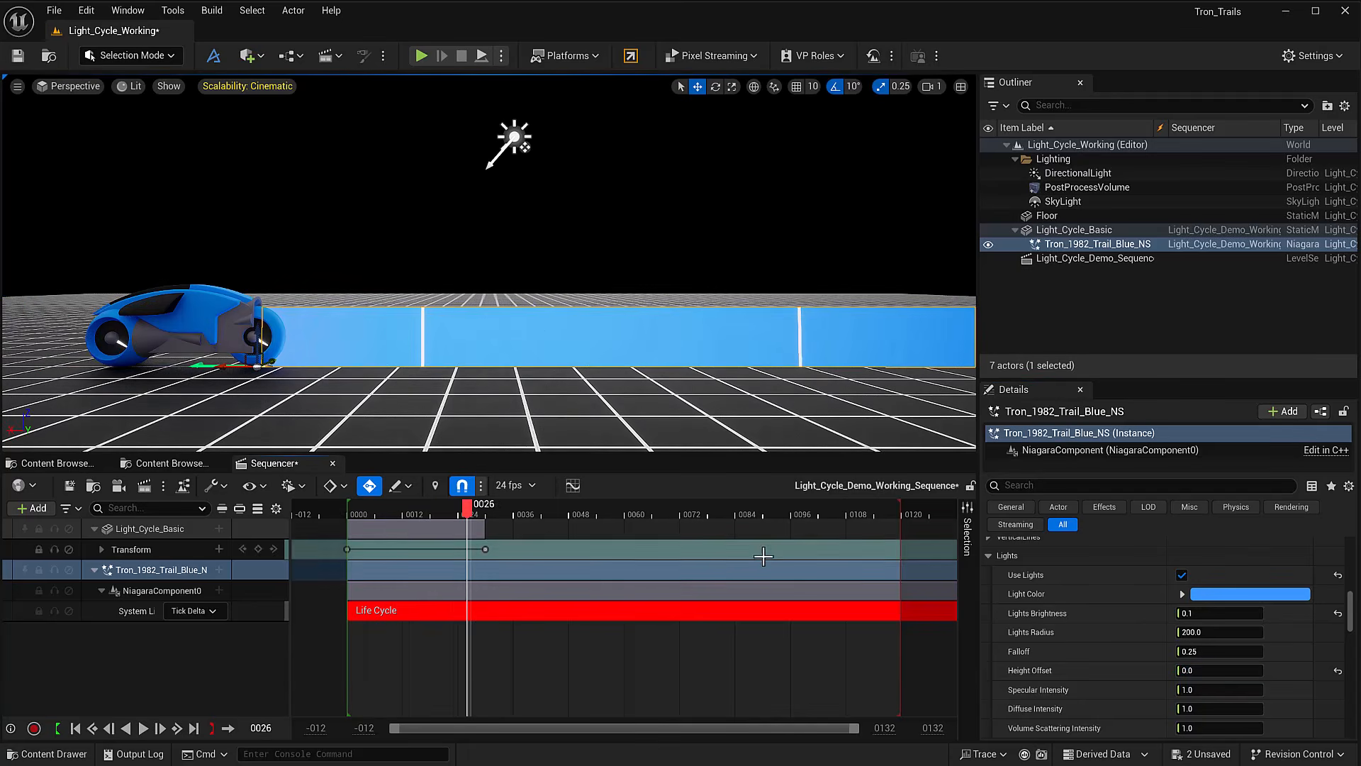
- Set the lights' Height Offset to 10 and replay the sequence from the start
{"action": "left_click", "coordinate": [1196, 671]}
{"action": "type", "text": "10"}
{"action": "key", "text": "Return"}
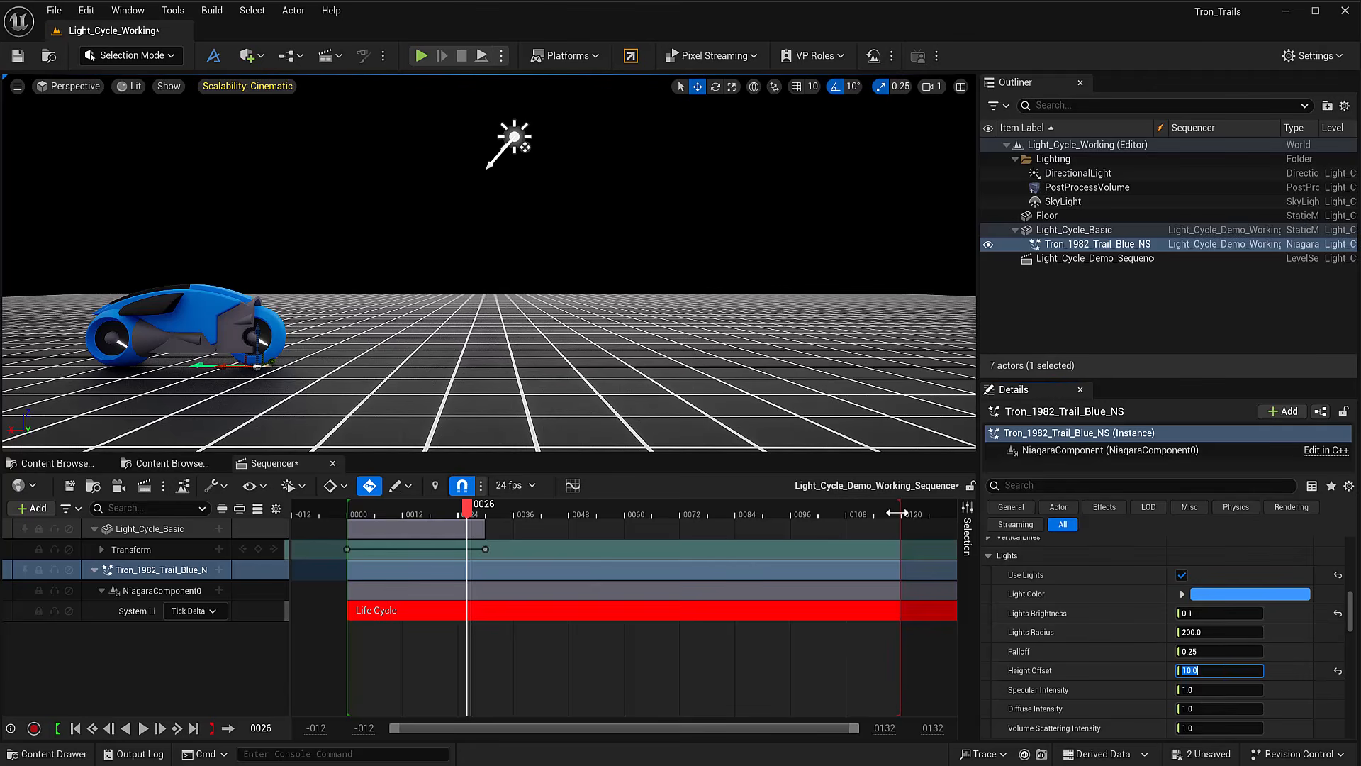
{"action": "left_click", "coordinate": [339, 510]}
{"action": "key", "text": "space"}
{"action": "key", "text": "space"}
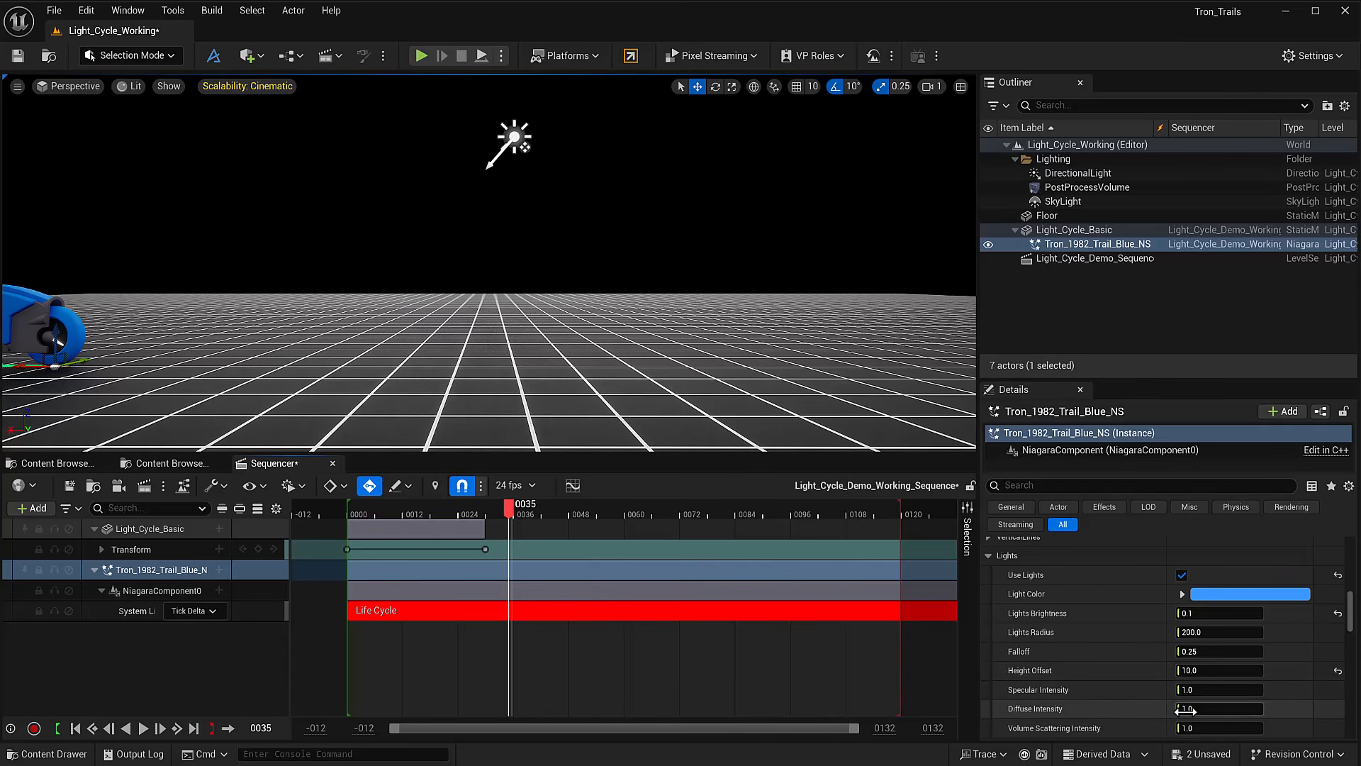
- Enable Curve At Start in the Shape parameters and preview the sequence twice, up to frame 26 and up to frame 21
{"action": "scroll", "coordinate": [1117, 696], "scroll_direction": "down", "scroll_amount": 1}
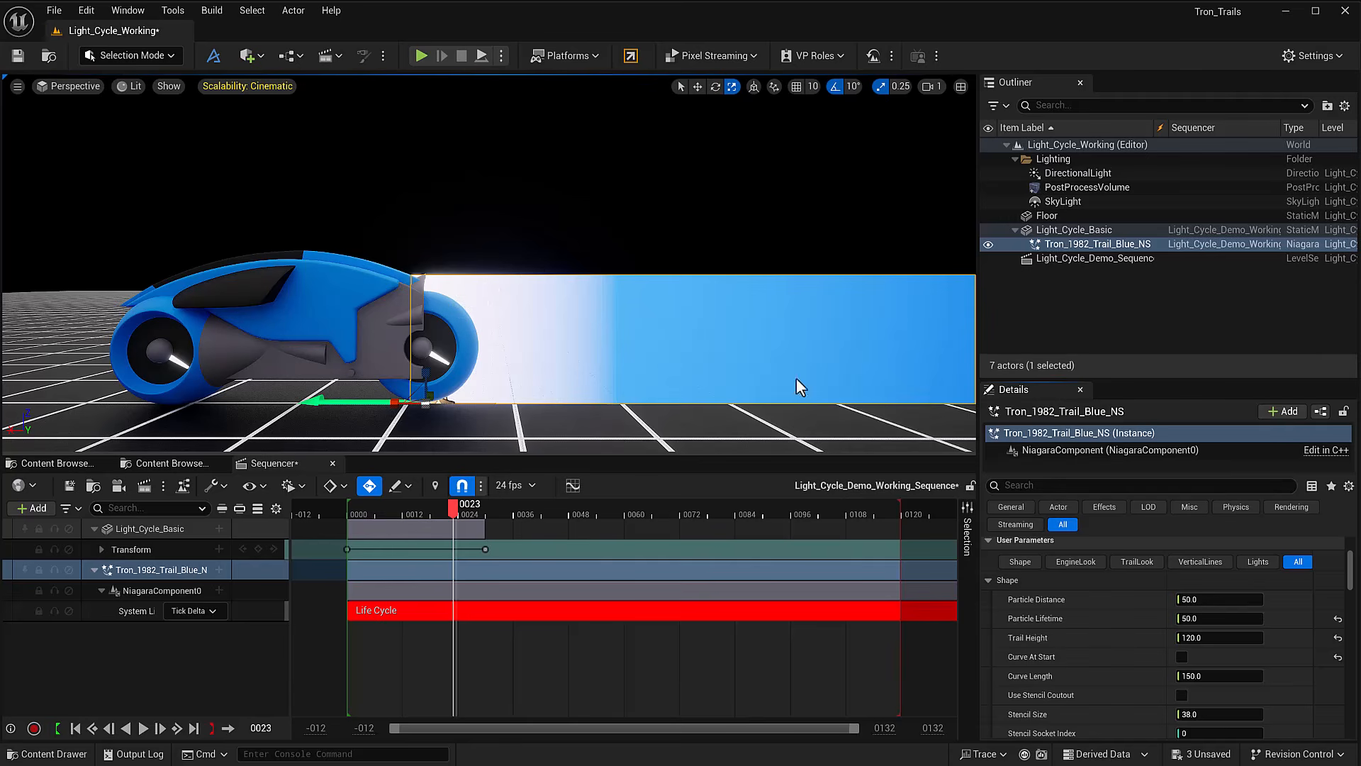
{"action": "left_click", "coordinate": [1181, 657]}
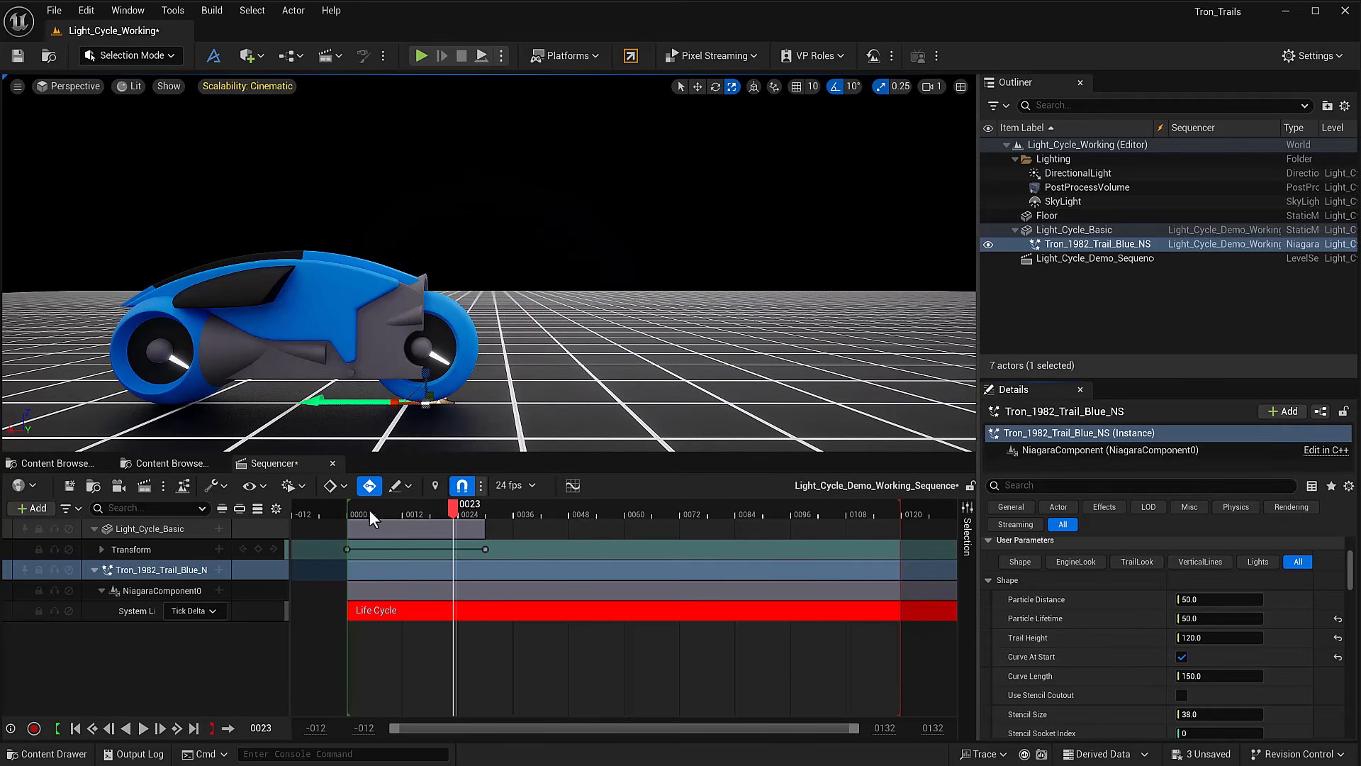
{"action": "left_click", "coordinate": [369, 509]}
{"action": "left_click_drag", "start_coordinate": [365, 505], "coordinate": [467, 505]}
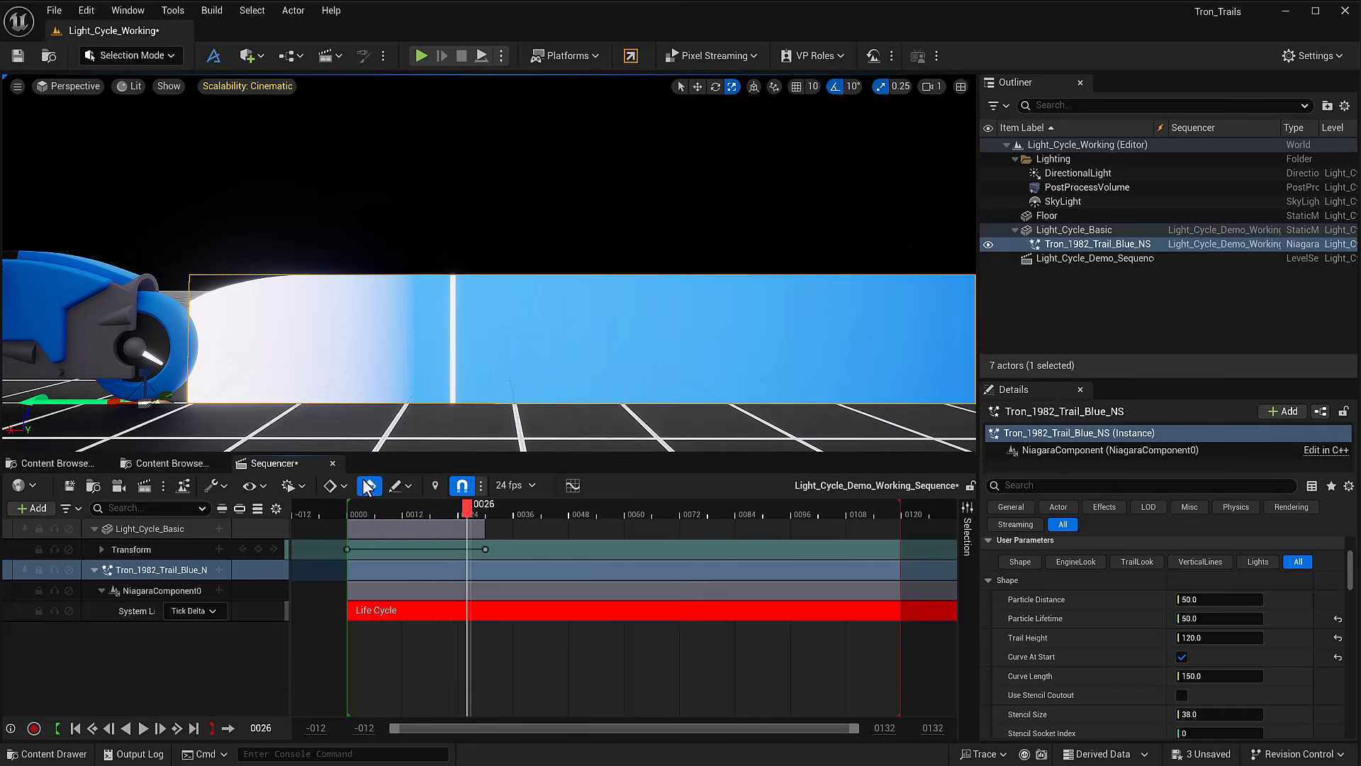
{"action": "left_click", "coordinate": [339, 509]}
{"action": "key", "text": "space"}
{"action": "key", "text": "space"}
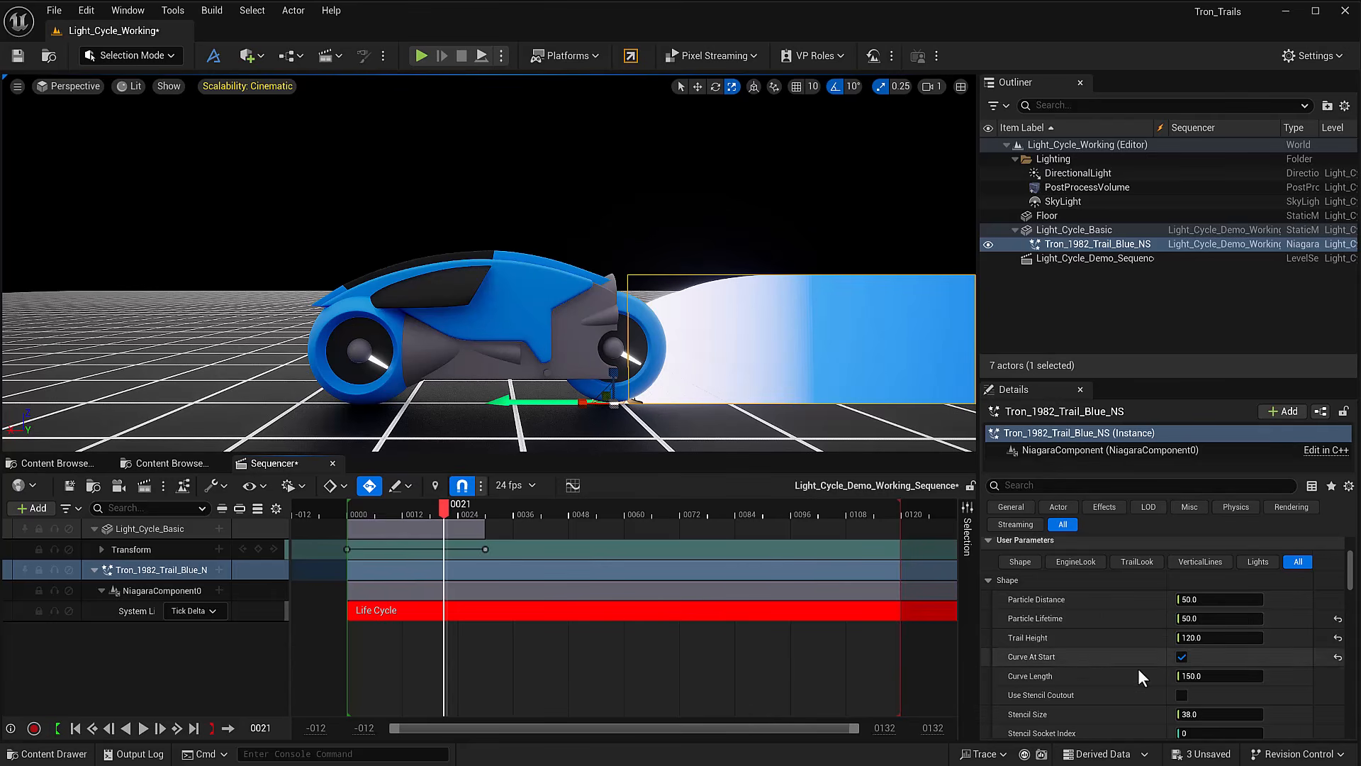
- Set the Curve Length to 50, replay the sequence up to frame 22 and deselect the trail to view its rounded start
{"action": "left_click", "coordinate": [1177, 675]}
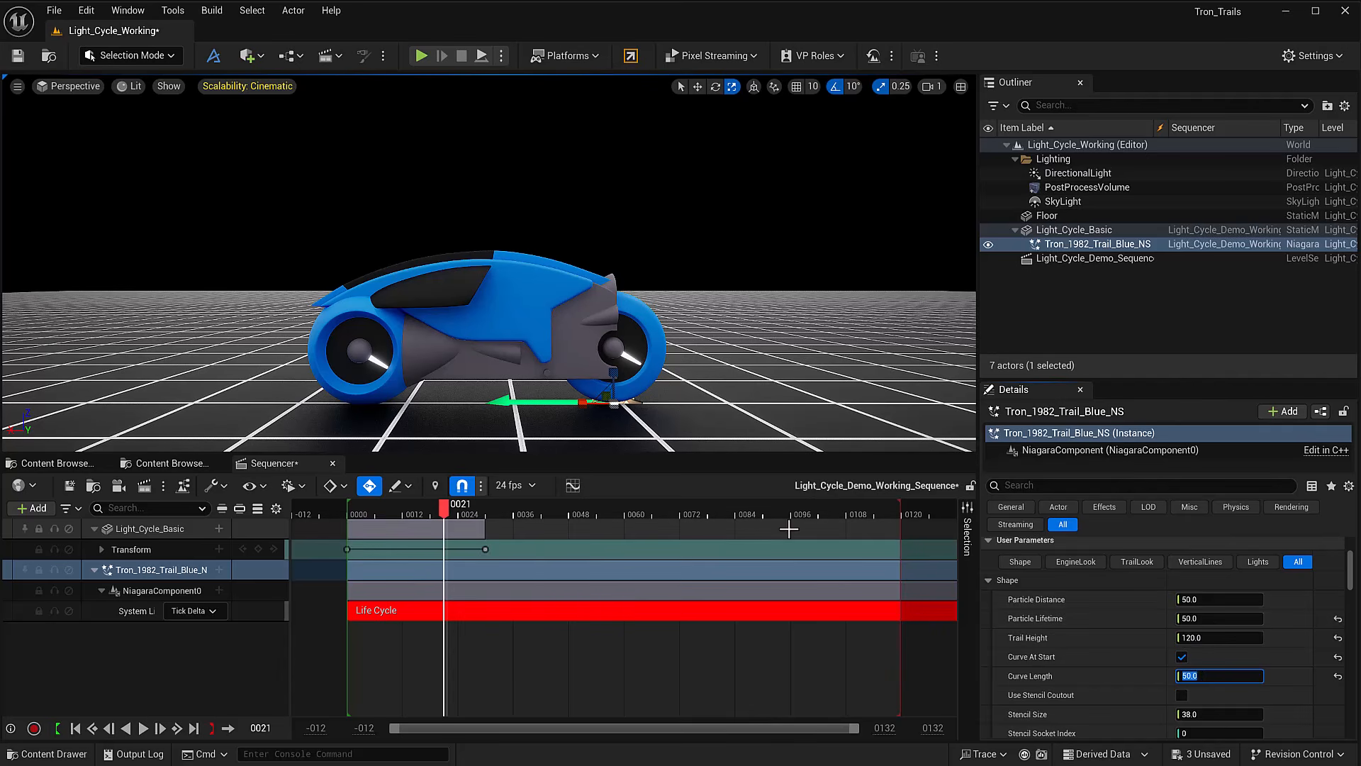
{"action": "left_click", "coordinate": [334, 512]}
{"action": "key", "text": "space"}
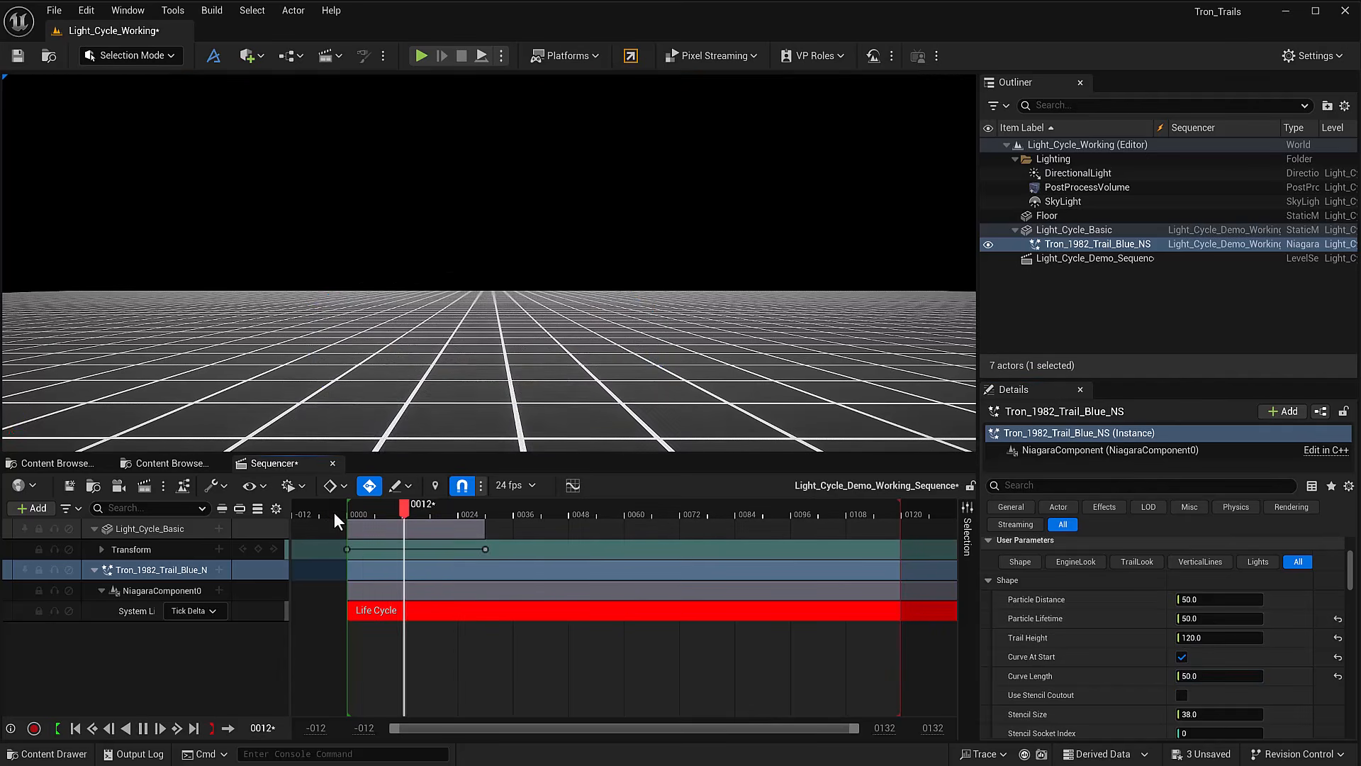
{"action": "left_click", "coordinate": [327, 512]}
{"action": "key", "text": "space"}
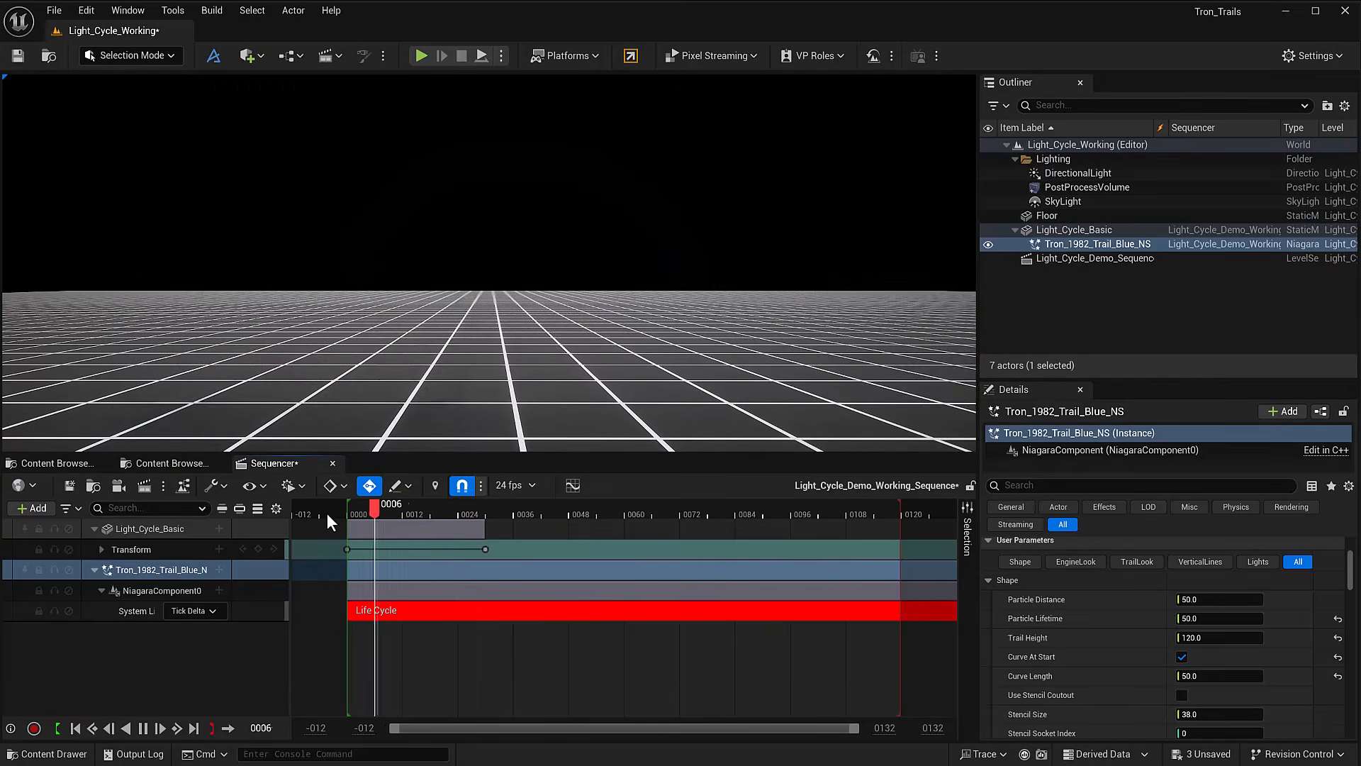
{"action": "key", "text": "space"}
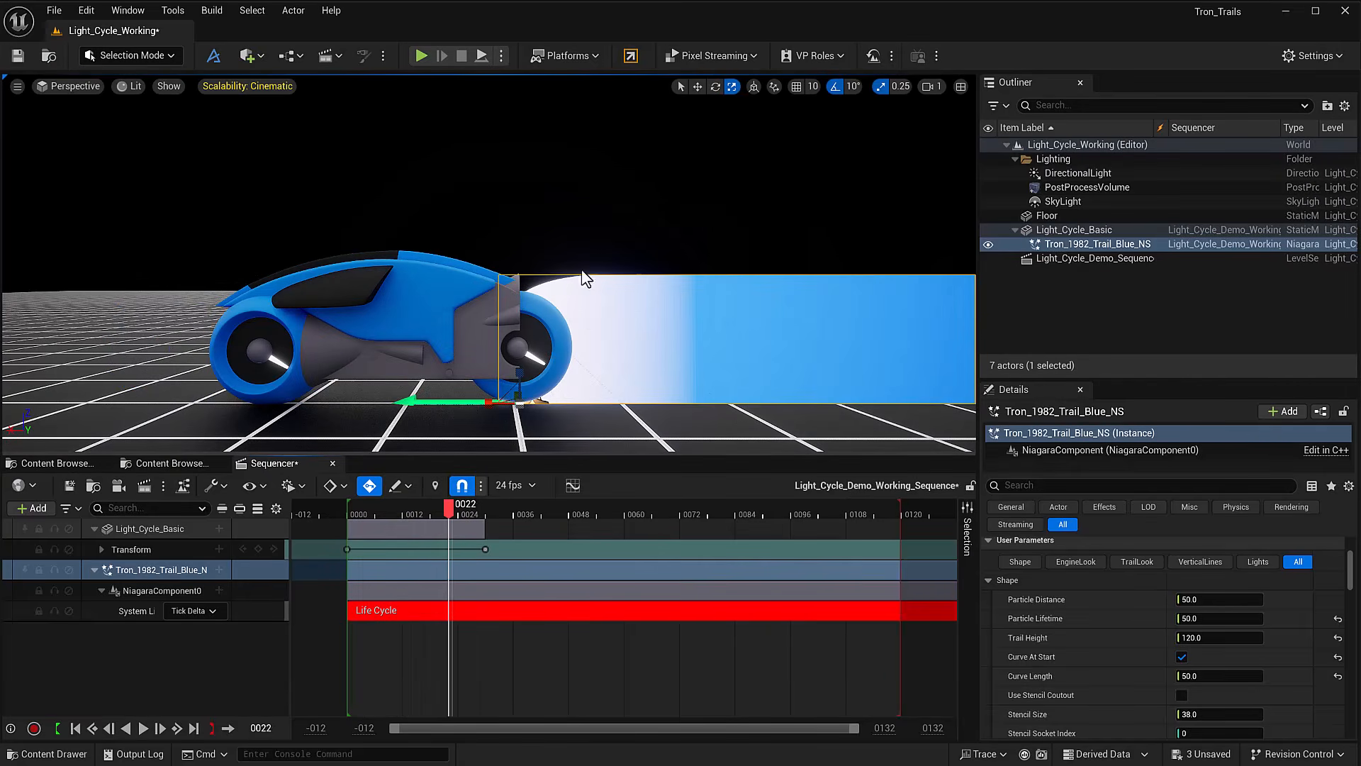
{"action": "left_click", "coordinate": [614, 236]}
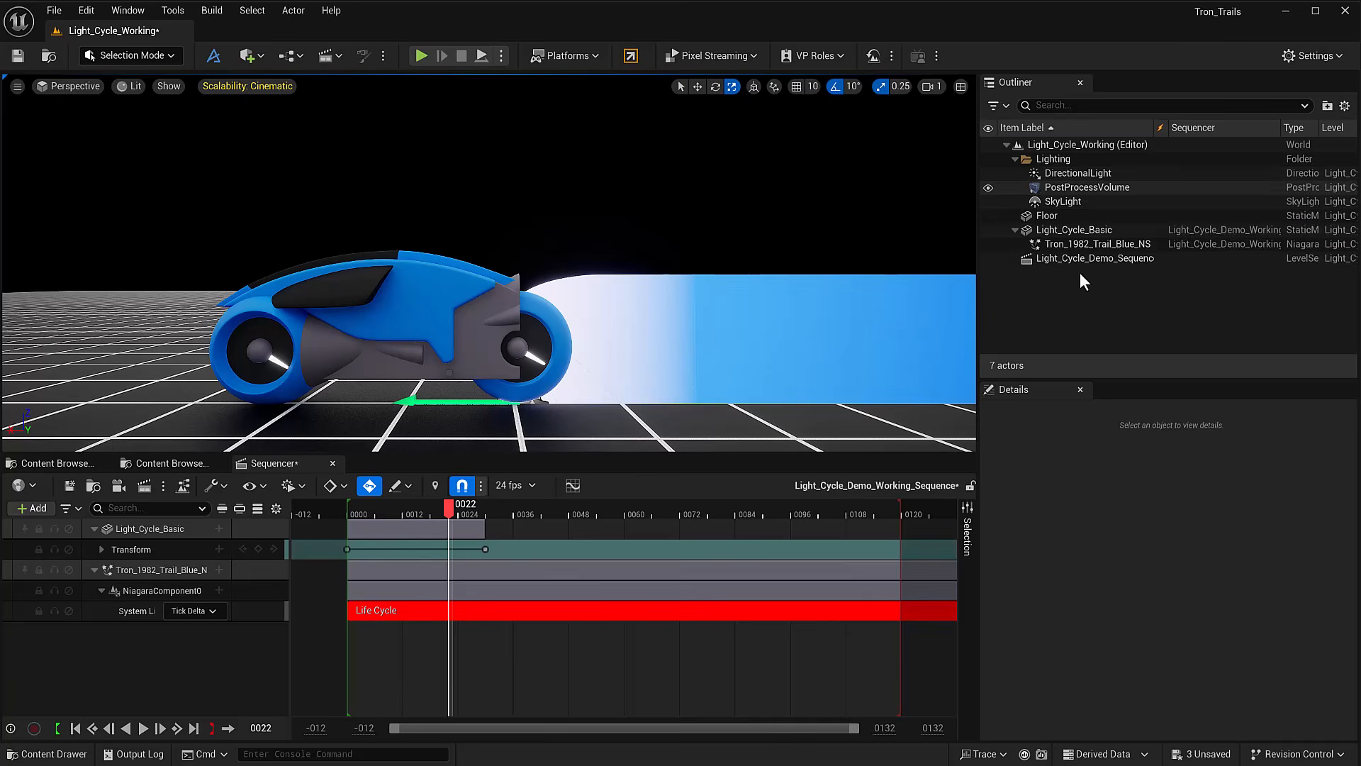
- Select the Tron_1982_Trail_Blue_NS actor again, set its Particle Distance to 10.0 and replay the sequence up to frame 21
{"action": "left_click", "coordinate": [1088, 243]}
{"action": "left_click", "coordinate": [1219, 576]}
{"action": "type", "text": "10.0"}
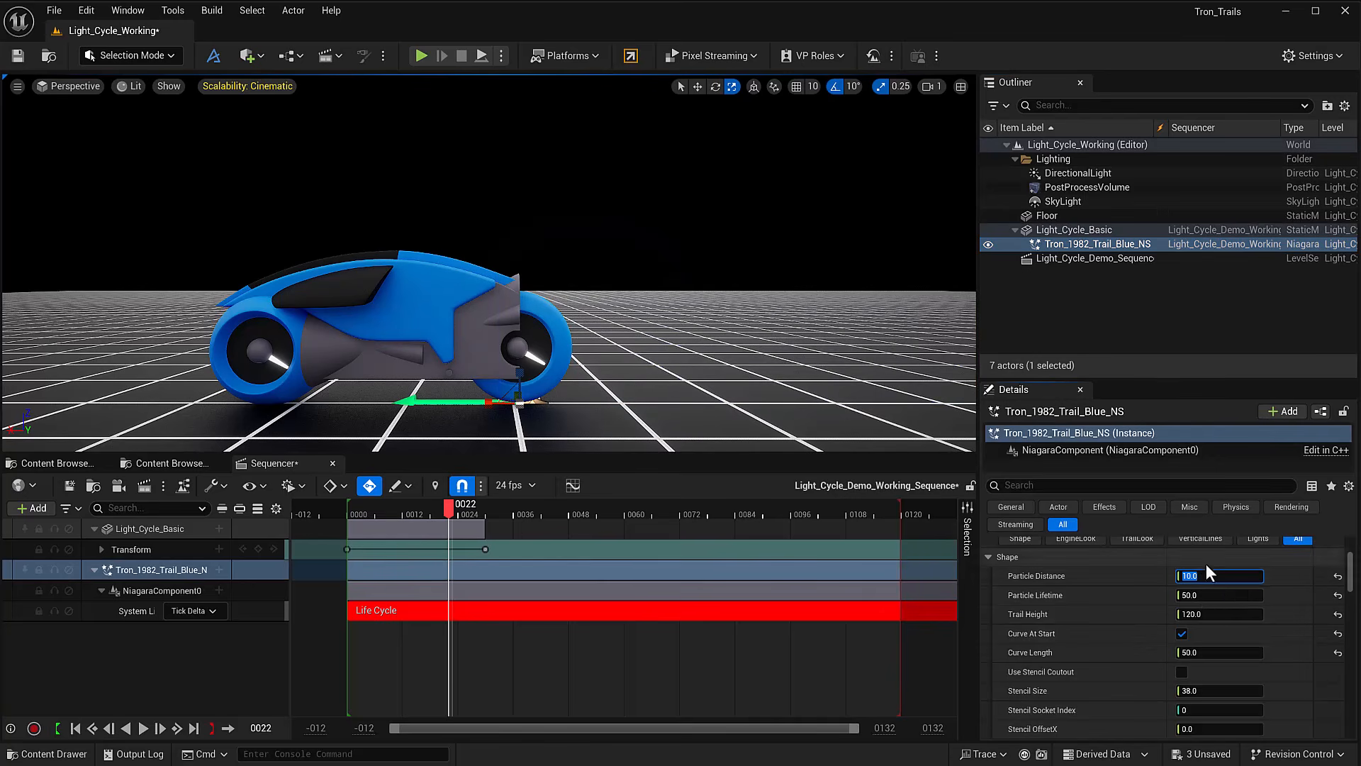
{"action": "left_click", "coordinate": [341, 514]}
{"action": "key", "text": "space"}
{"action": "key", "text": "space"}
{"action": "left_click", "coordinate": [342, 515]}
{"action": "key", "text": "space"}
{"action": "key", "text": "space"}
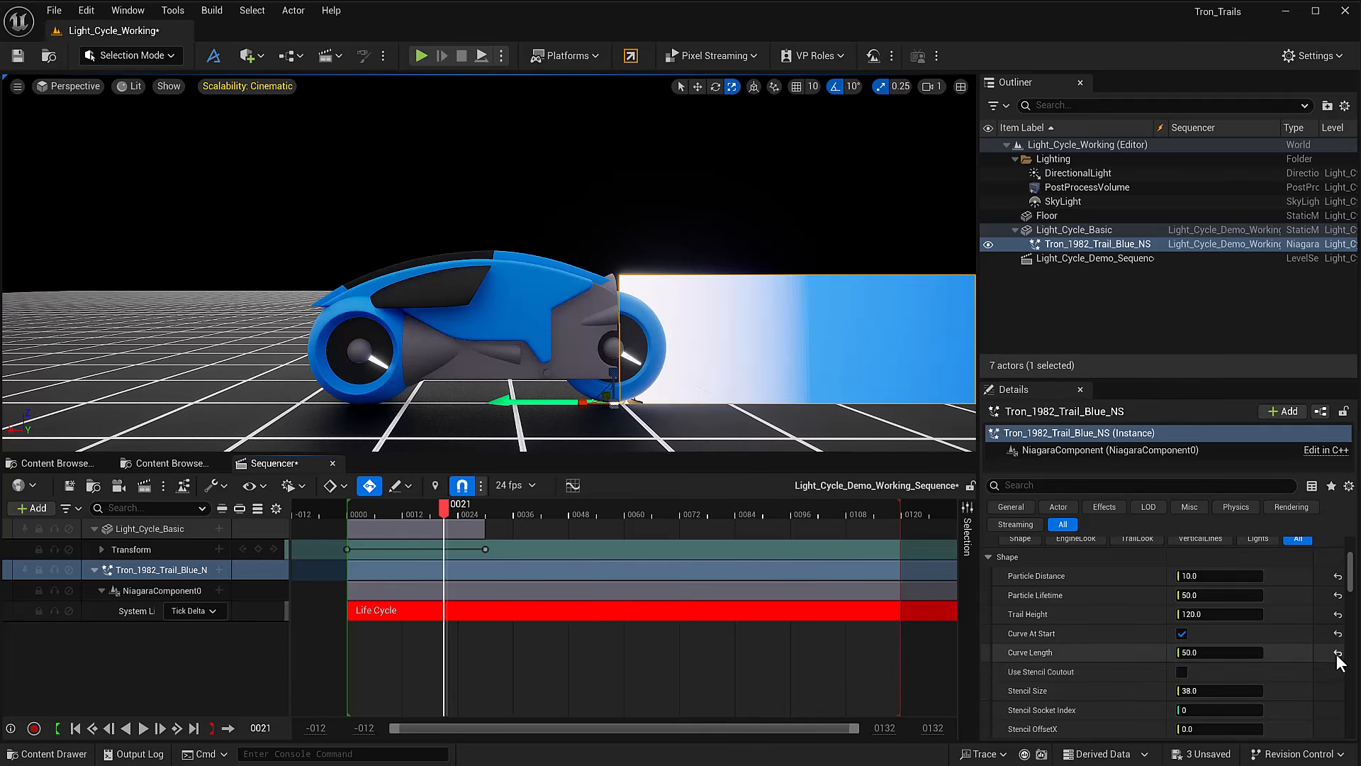
- Reset the Curve Length to its default of 150.0 and replay the sequence up to frame 21
{"action": "left_click", "coordinate": [1338, 653]}
{"action": "left_click", "coordinate": [334, 512]}
{"action": "key", "text": "space"}
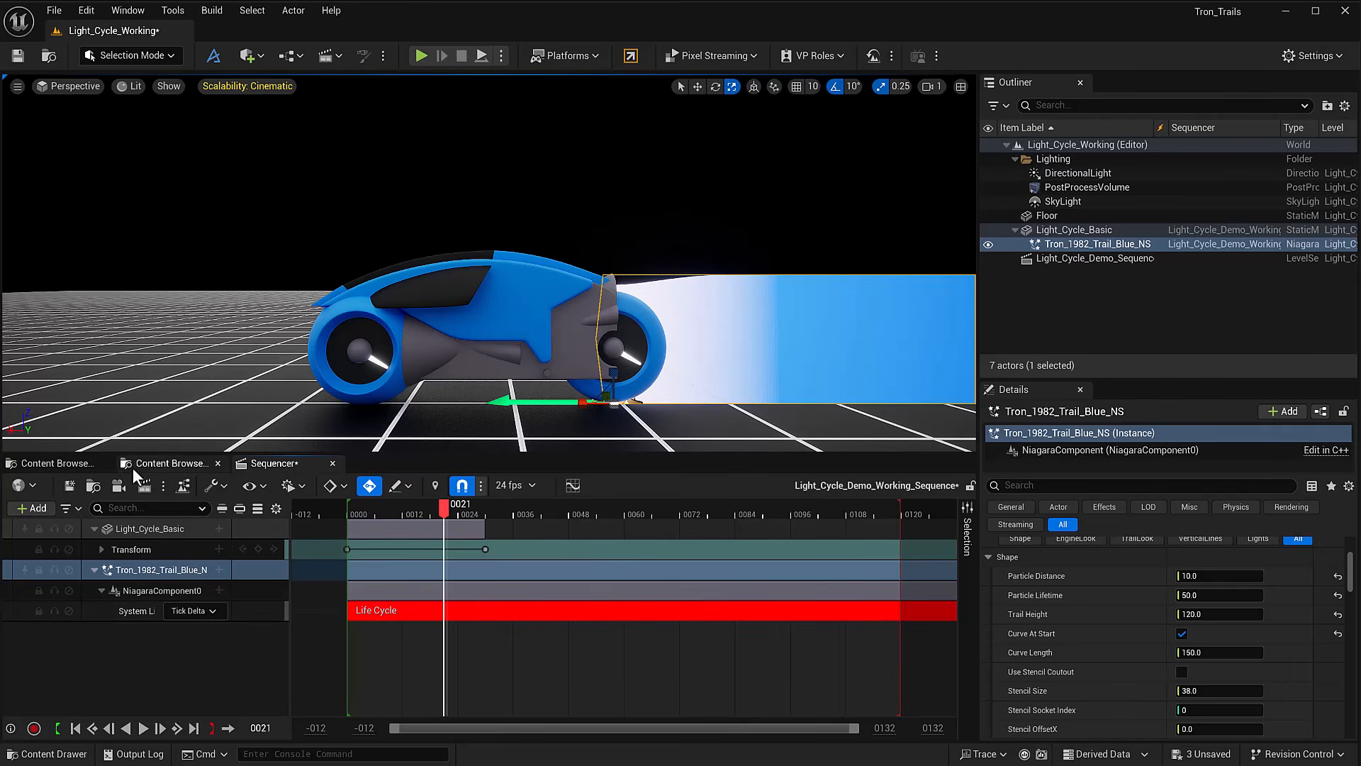
- Open the CurveCustomProfile color curve from the TronOld folder and pull the tangent of the red curve's first key out horizontally
{"action": "left_click", "coordinate": [73, 462]}
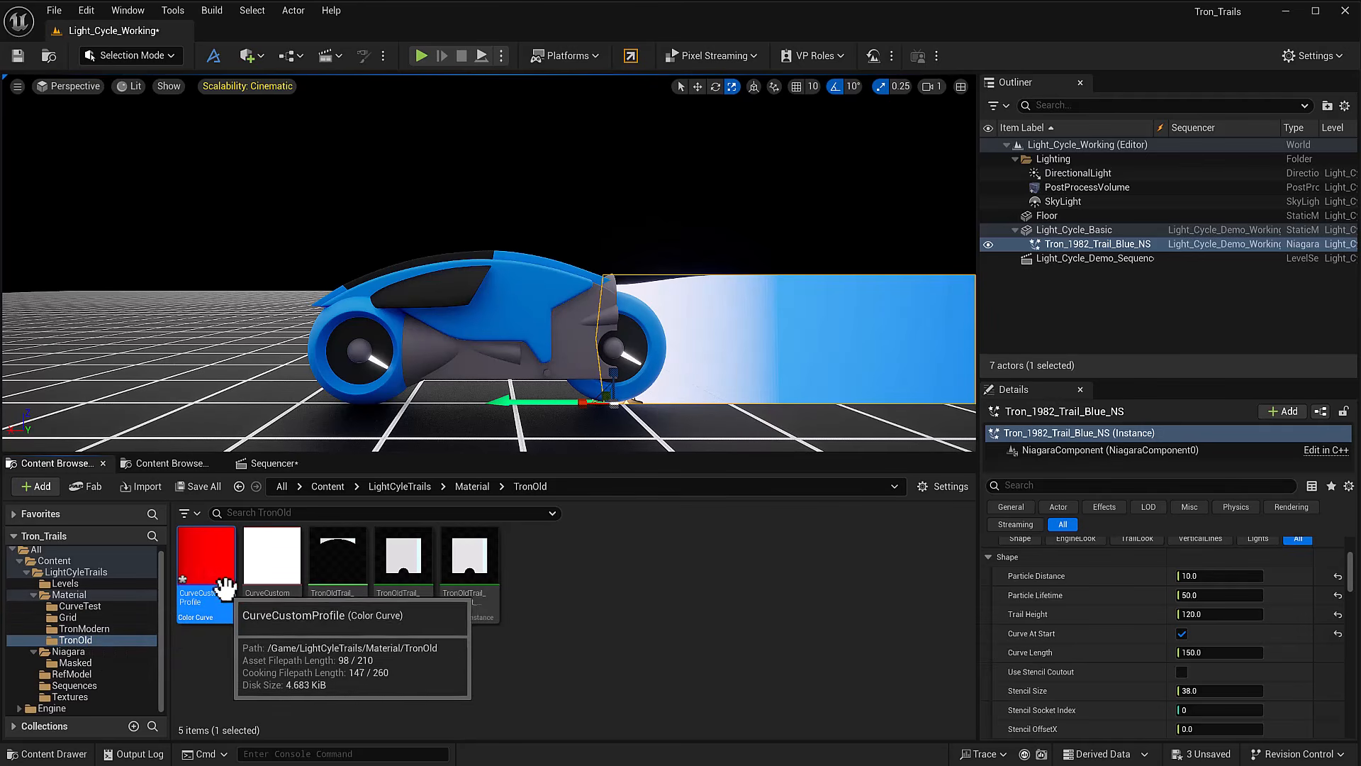
{"action": "double_click", "coordinate": [199, 560]}
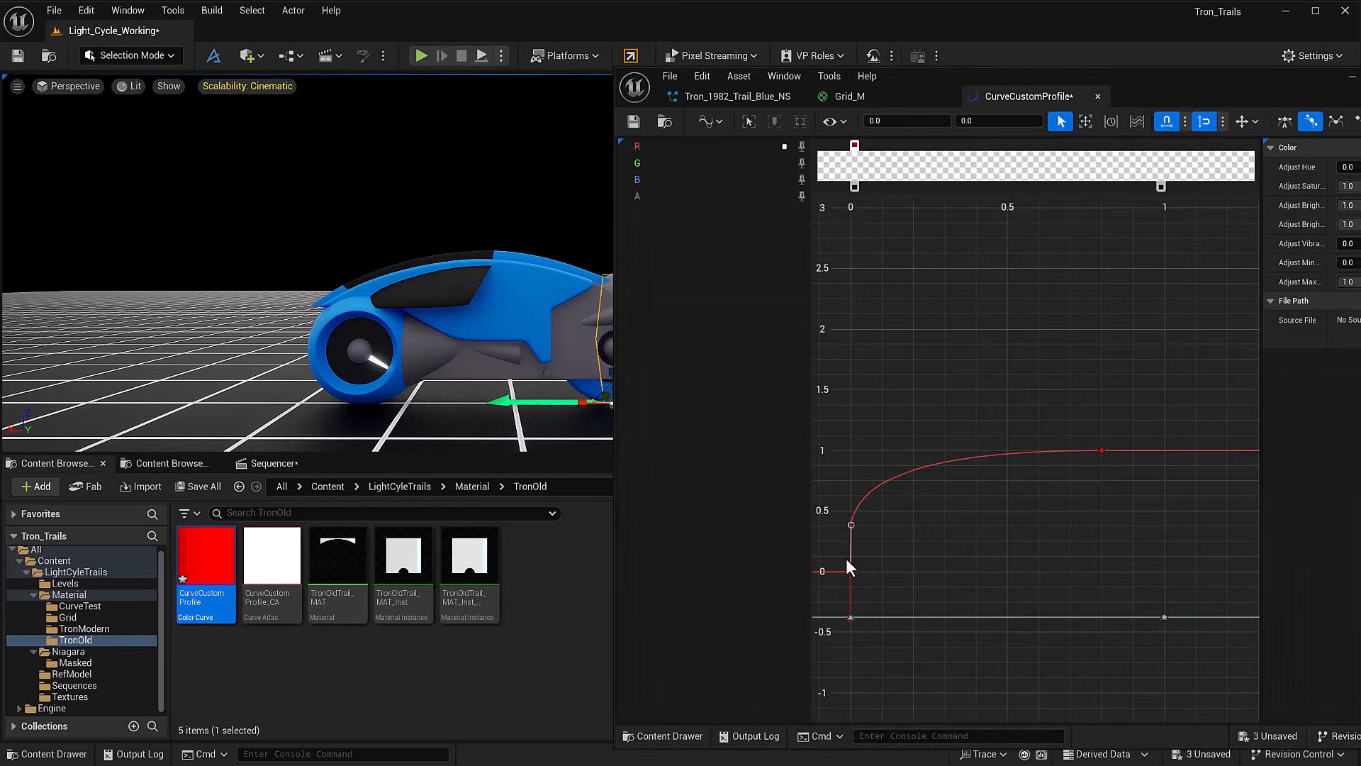
{"action": "left_click", "coordinate": [850, 525]}
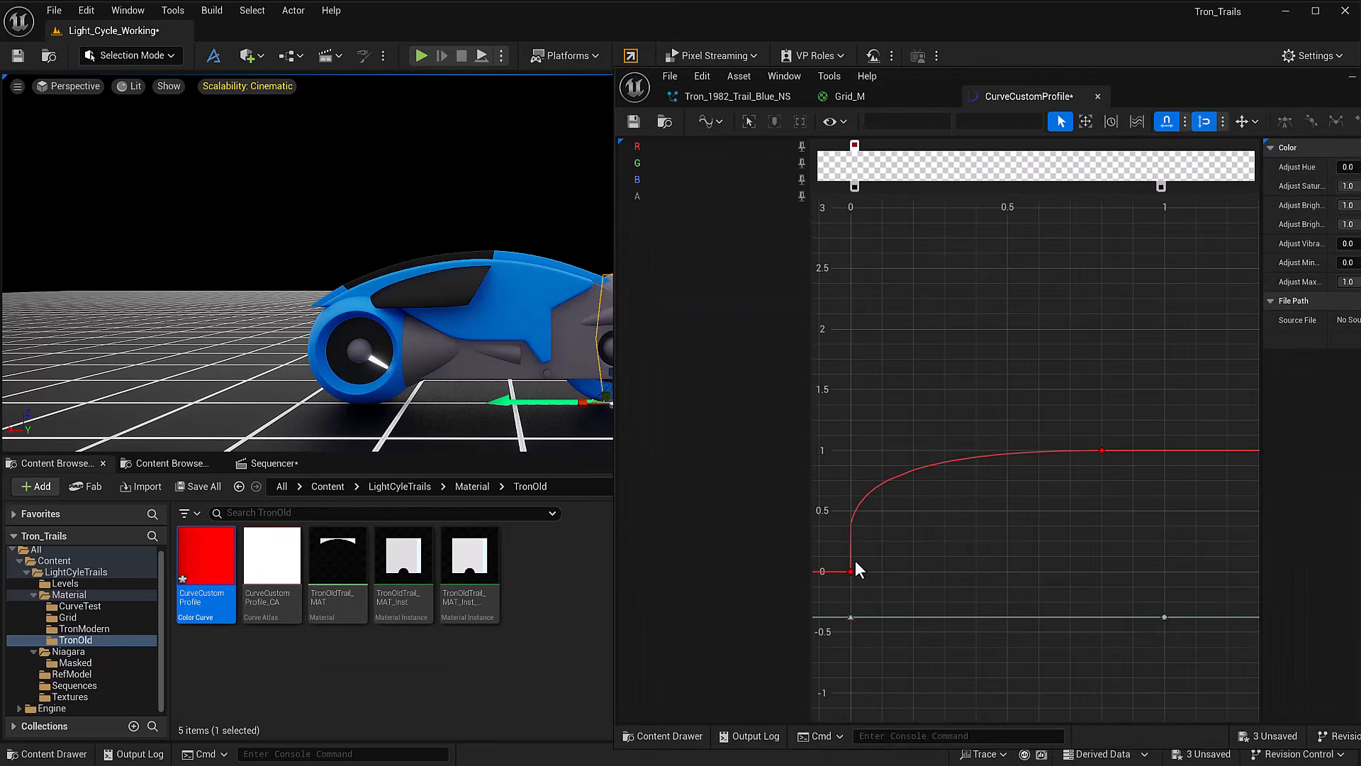
{"action": "left_click_drag", "start_coordinate": [849, 524], "coordinate": [932, 574]}
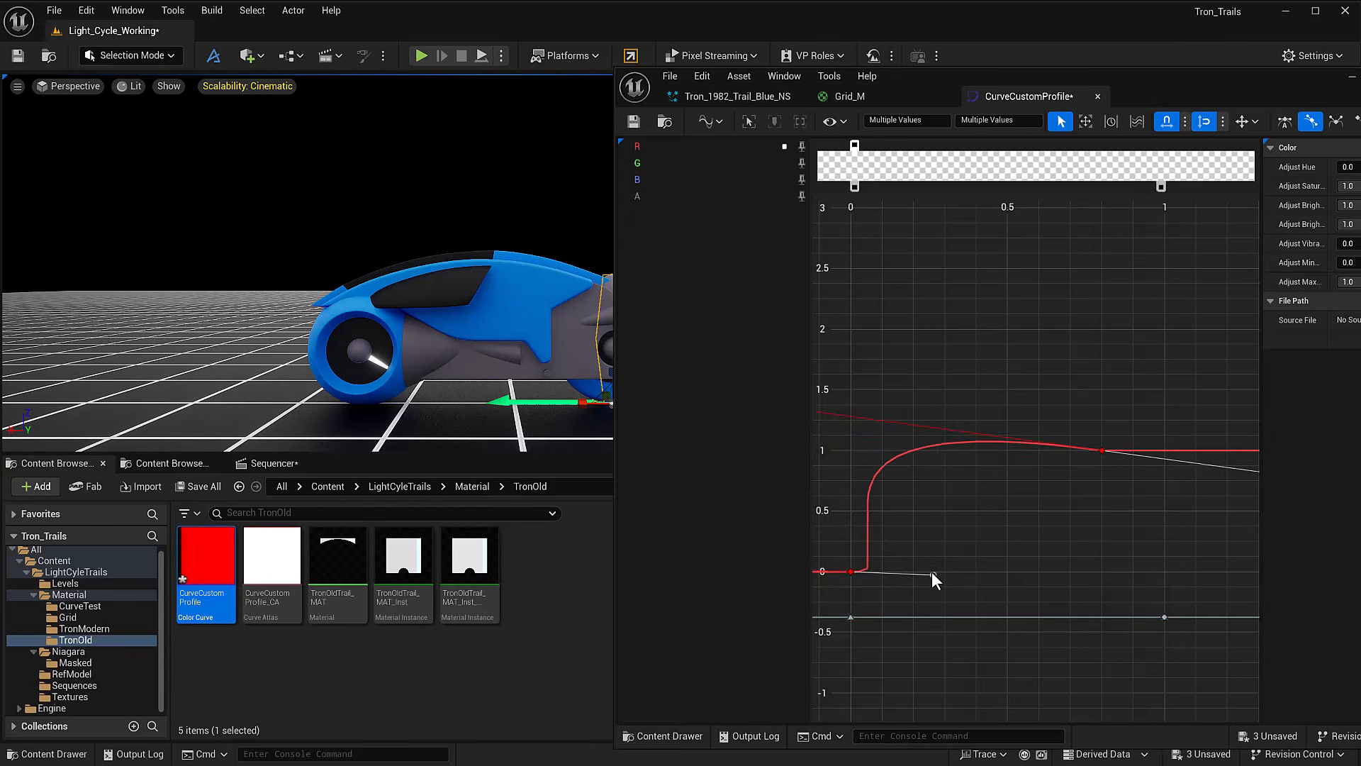
{"action": "left_click_drag", "start_coordinate": [1056, 482], "coordinate": [1056, 482]}
{"action": "scroll", "coordinate": [1011, 441], "scroll_direction": "down", "scroll_amount": 3}
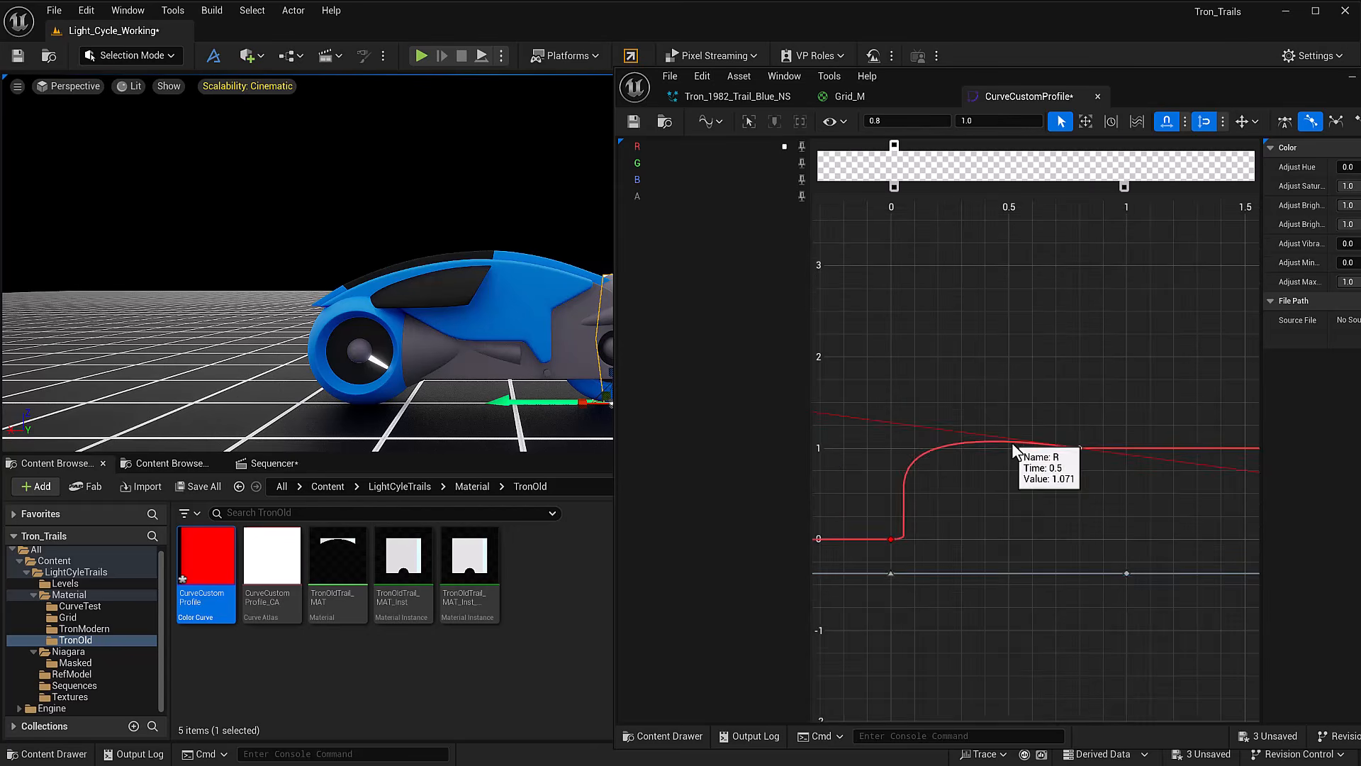
- Level the tangent of the red curve's key at 0.8 and lengthen the horizontal tangent of the key at 0 into an S-shaped profile
{"action": "left_click", "coordinate": [850, 419]}
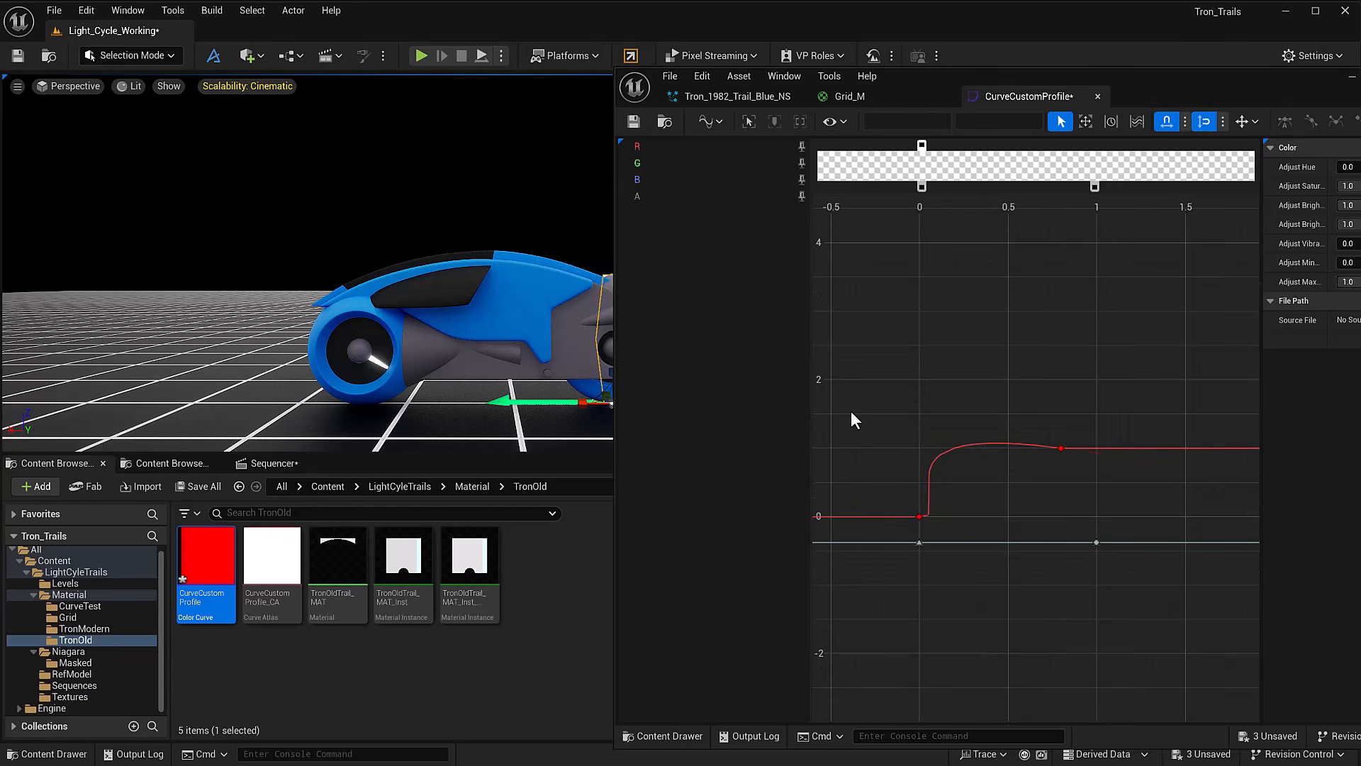
{"action": "left_click", "coordinate": [1061, 448]}
{"action": "left_click_drag", "start_coordinate": [854, 418], "coordinate": [922, 450]}
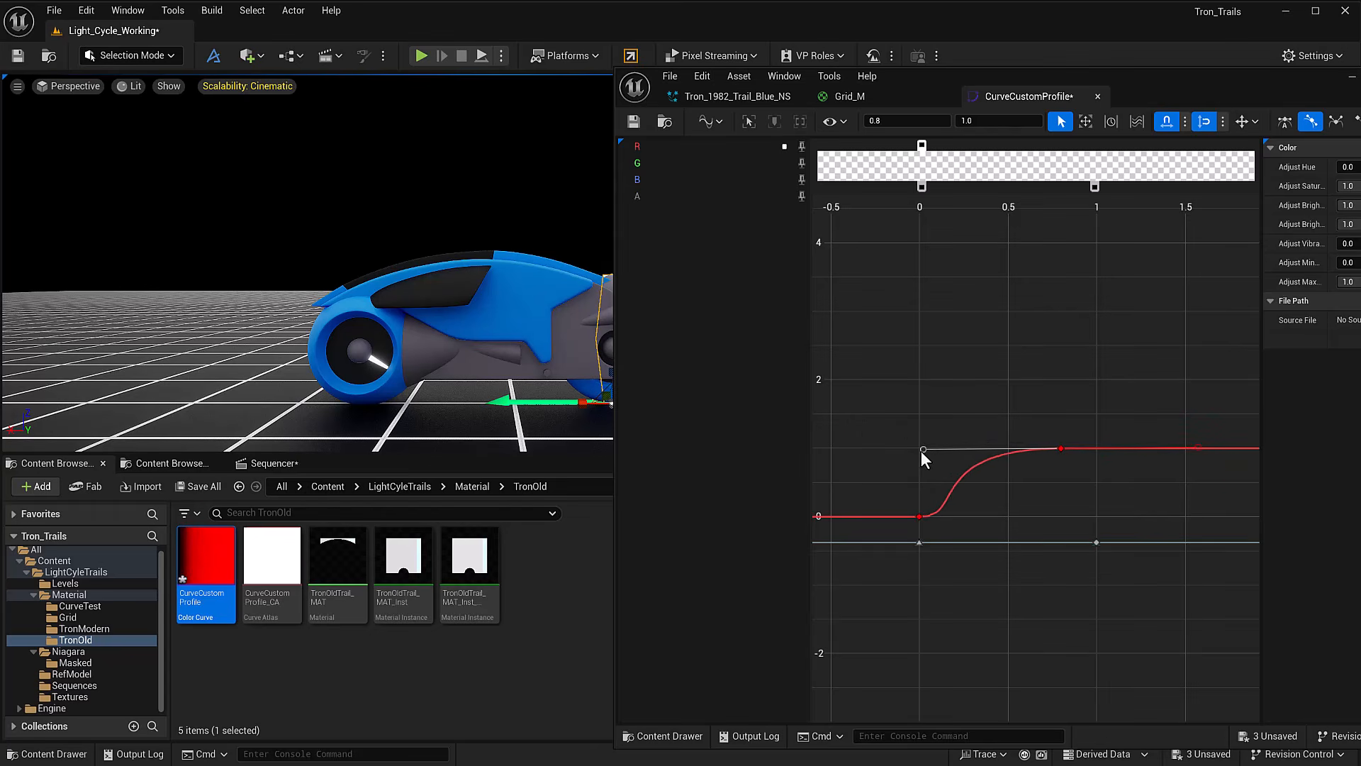
{"action": "left_click", "coordinate": [920, 516]}
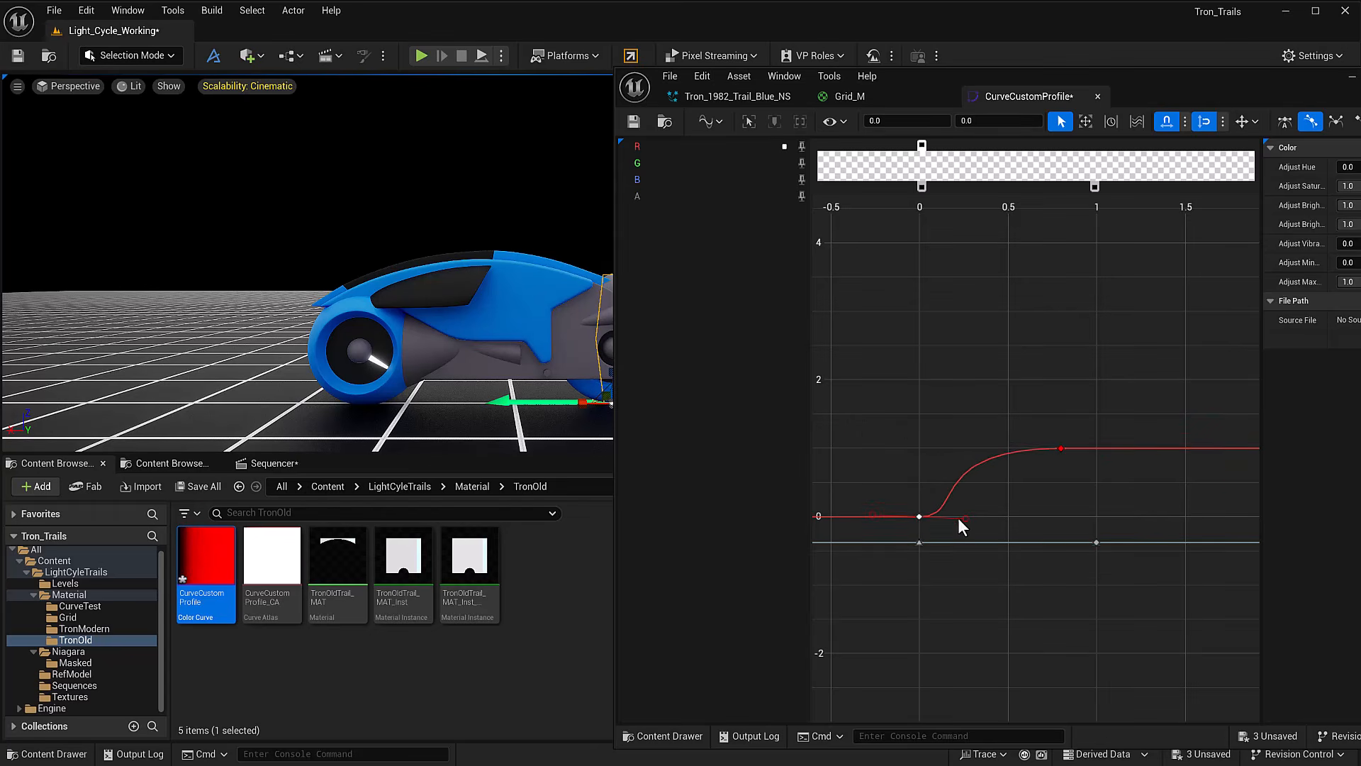
{"action": "left_click_drag", "start_coordinate": [965, 517], "coordinate": [1016, 516]}
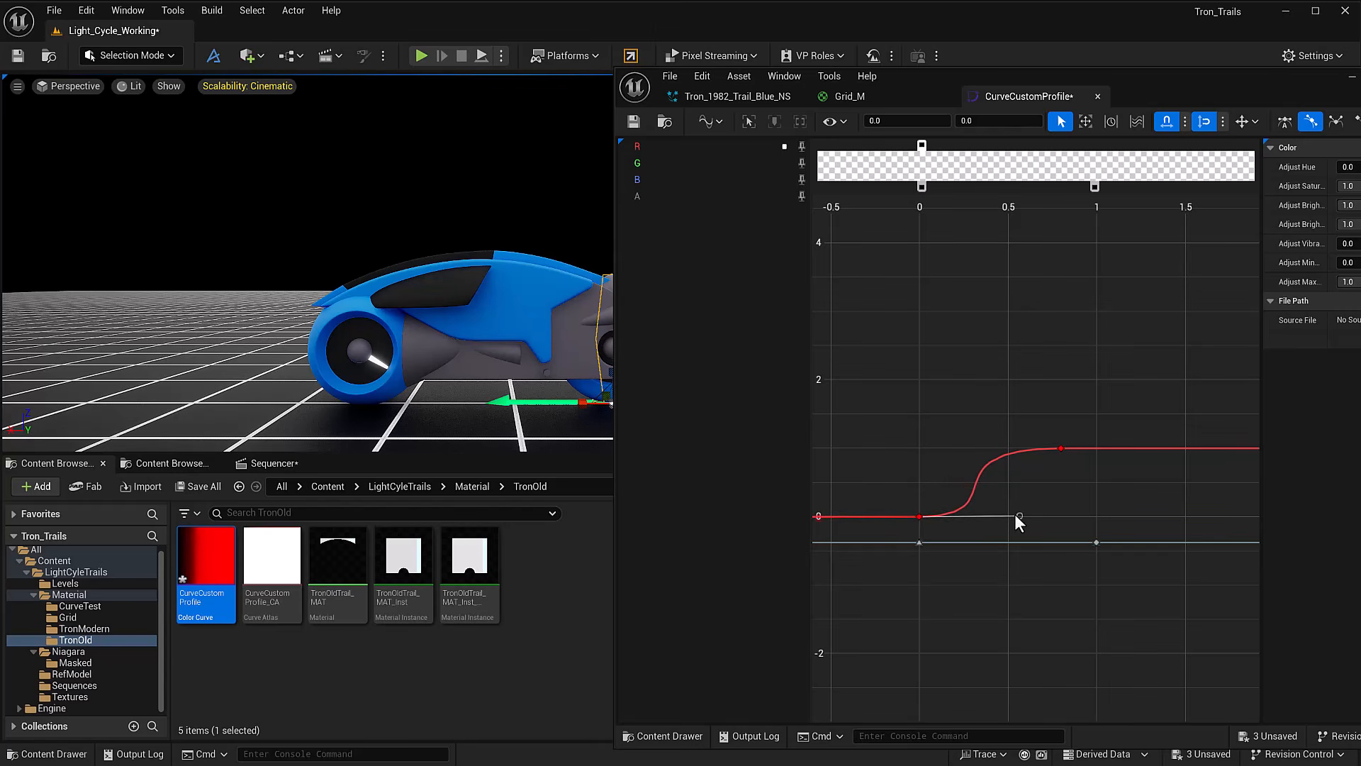
- Leave the curve editor, return to the level sequence and replay it from the start to preview the edited trail profile
{"action": "left_click", "coordinate": [1352, 78]}
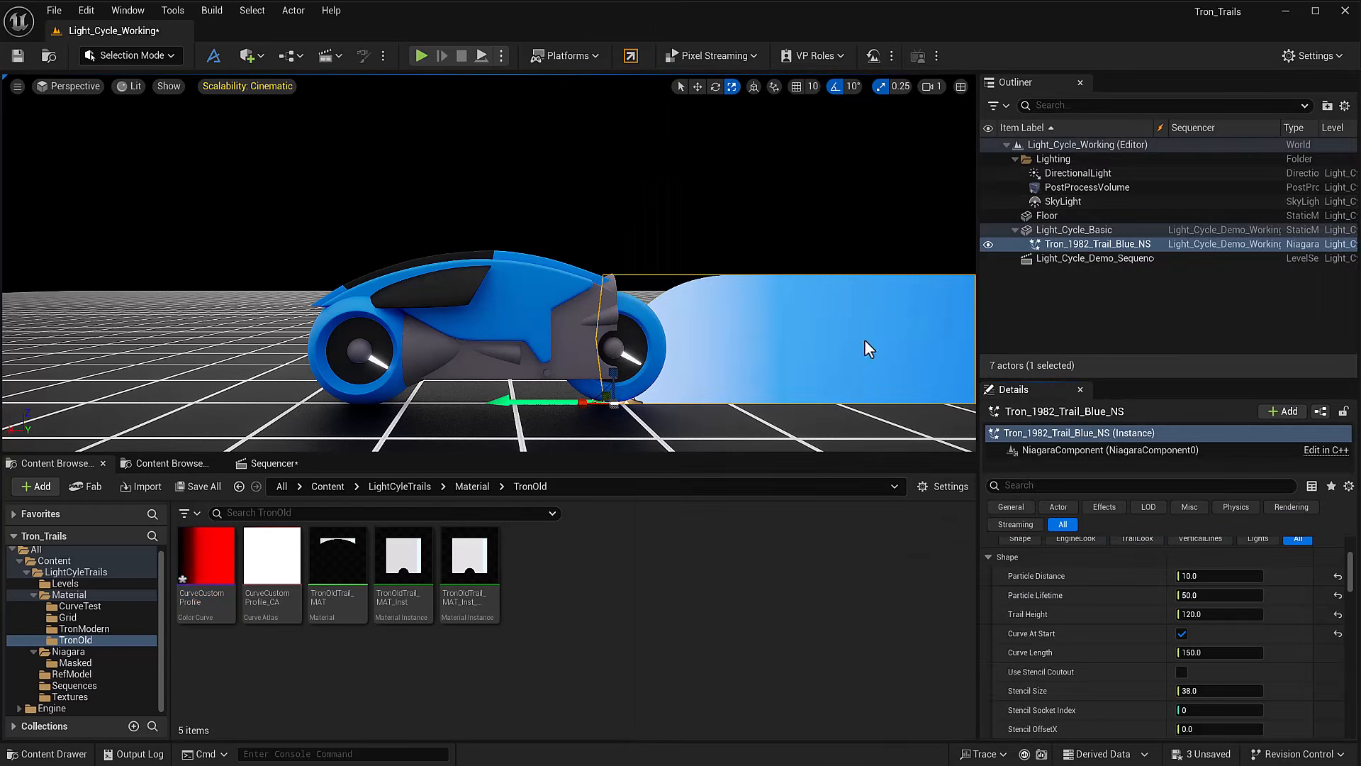
{"action": "left_click", "coordinate": [275, 465]}
{"action": "left_click", "coordinate": [337, 505]}
{"action": "key", "text": "space"}
{"action": "key", "text": "space"}
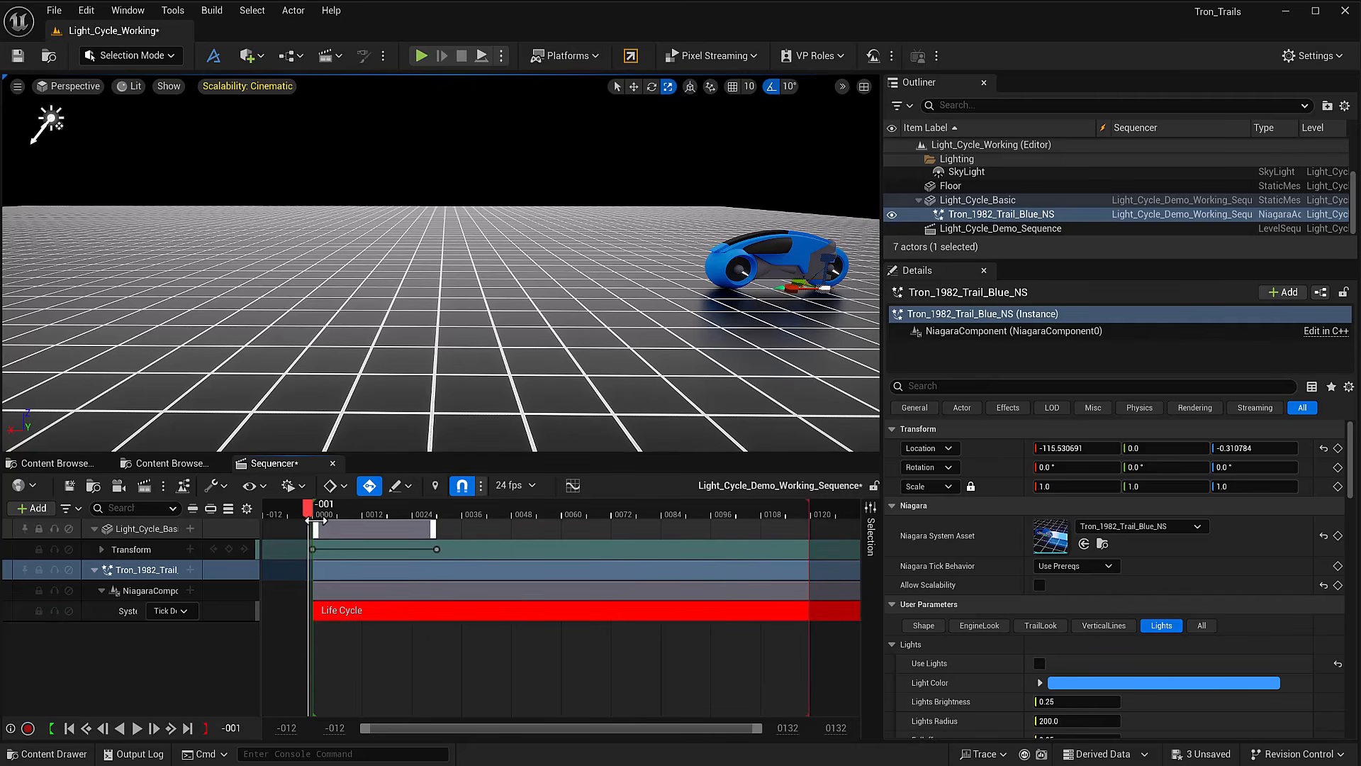
- Replay the sequence with the lights off, turn Use Lights back on for the trail, and preview the animation again
{"action": "key", "text": "space"}
{"action": "key", "text": "space"}
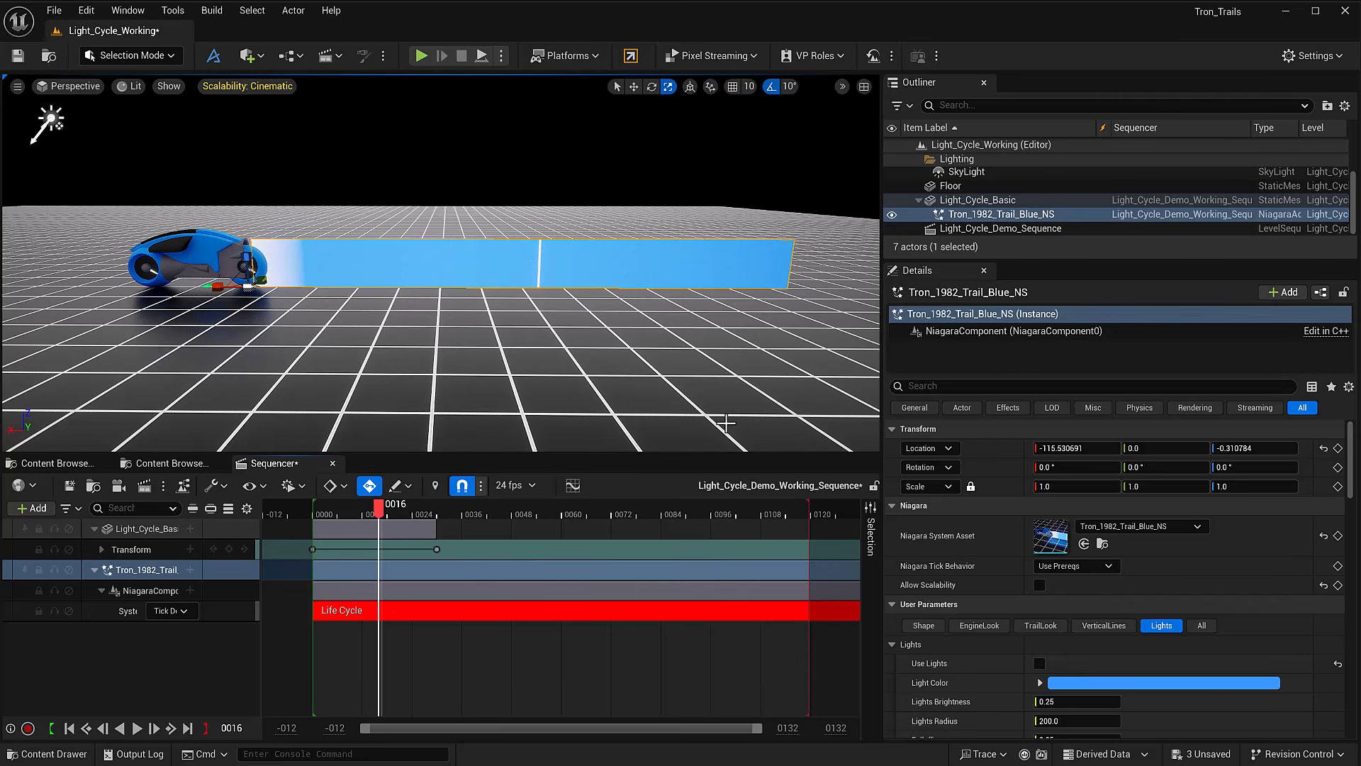
{"action": "left_click", "coordinate": [1040, 664]}
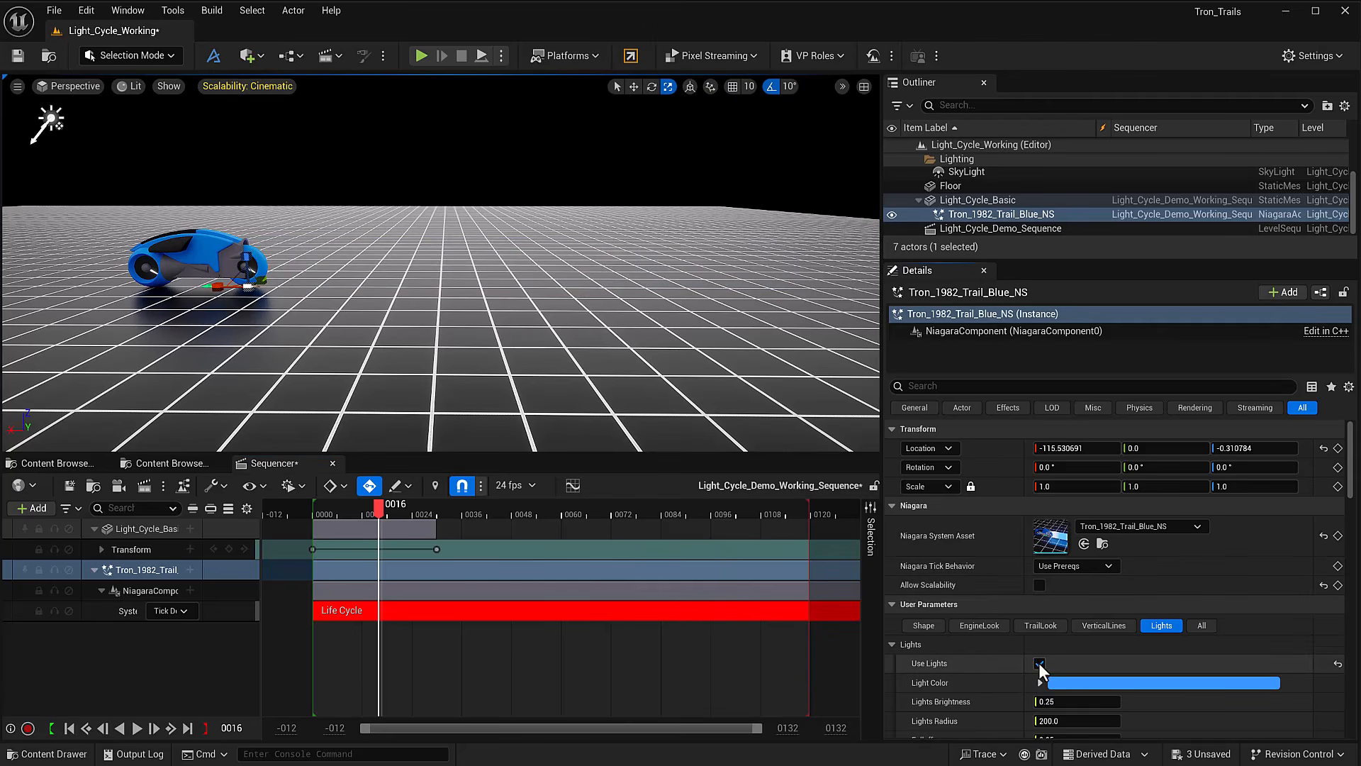
{"action": "left_click_drag", "start_coordinate": [307, 507], "coordinate": [387, 505]}
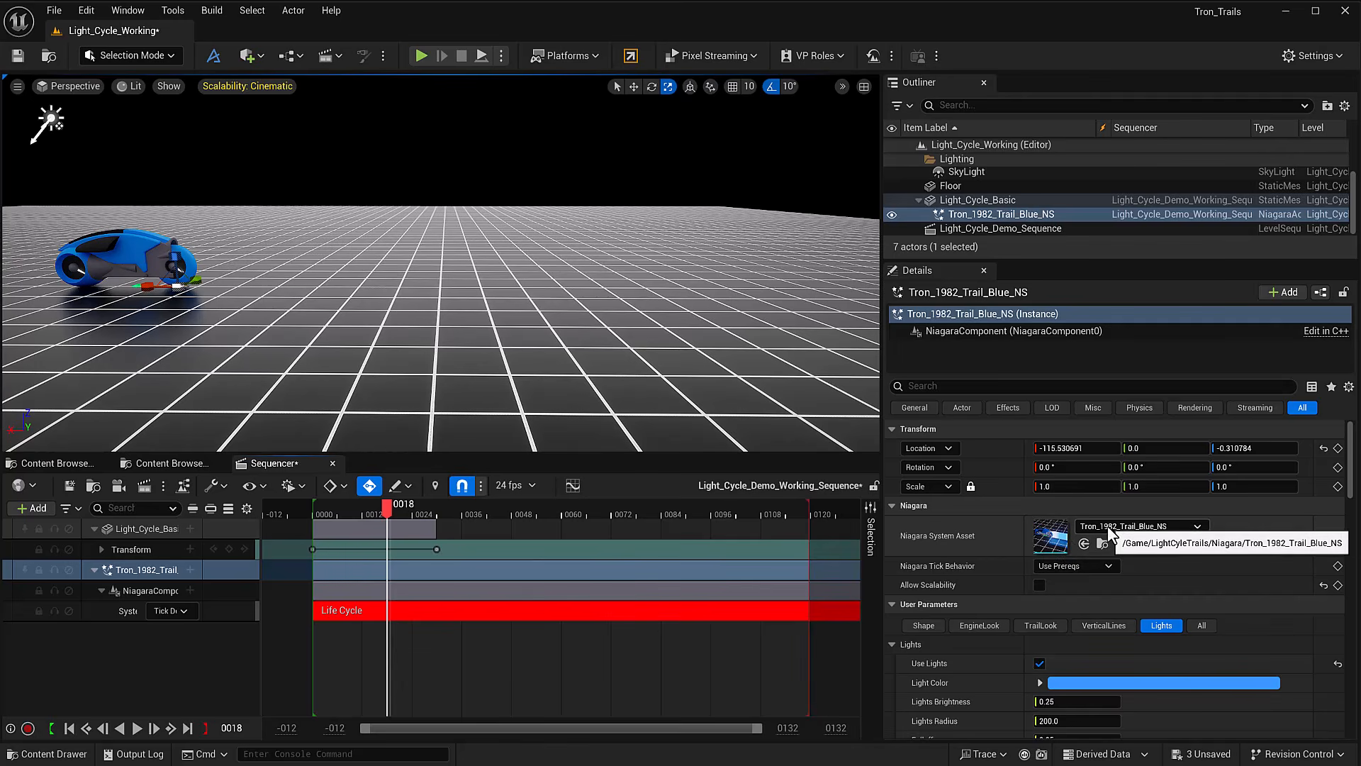
- Look up the masked trail systems in the Niagara Masked folder and return to the level sequence
{"action": "left_click", "coordinate": [66, 466]}
{"action": "double_click", "coordinate": [206, 560]}
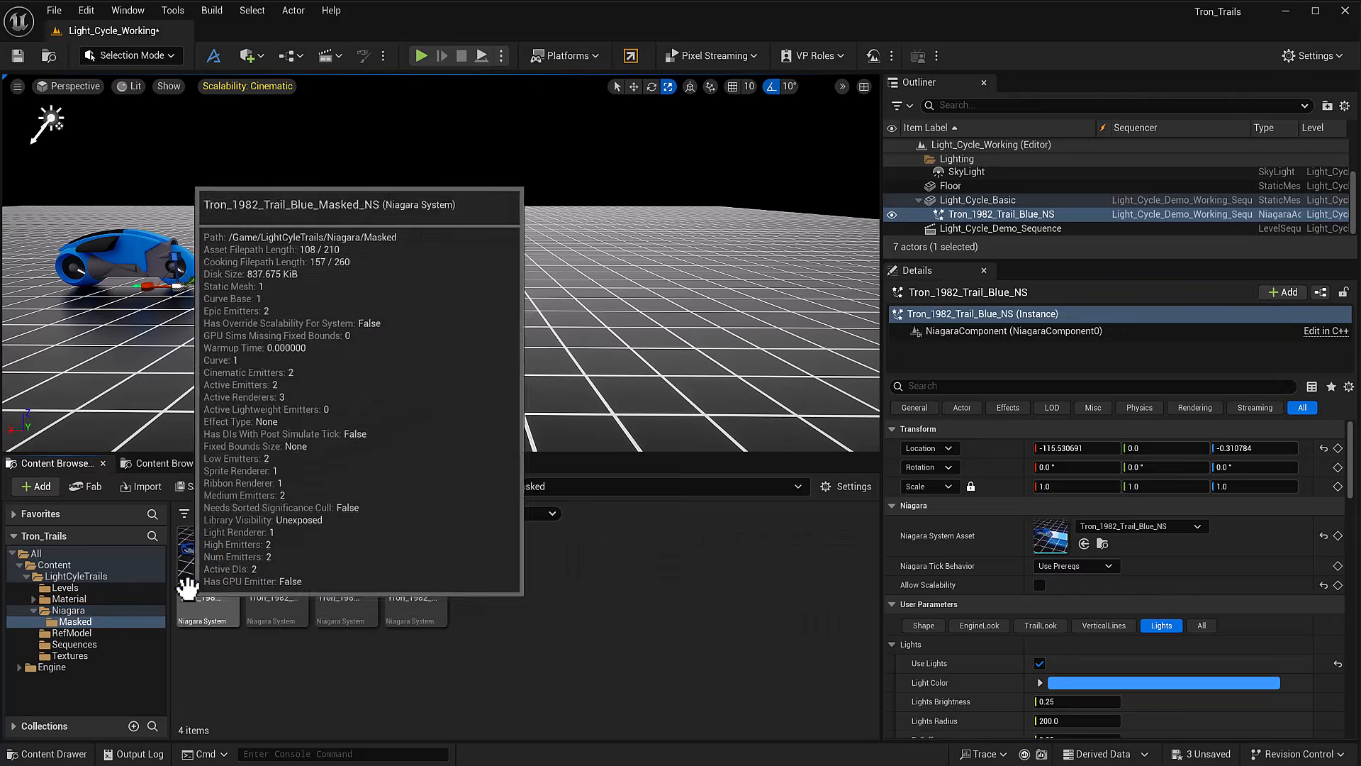
{"action": "left_click_drag", "start_coordinate": [201, 562], "coordinate": [268, 547]}
{"action": "left_click", "coordinate": [270, 465]}
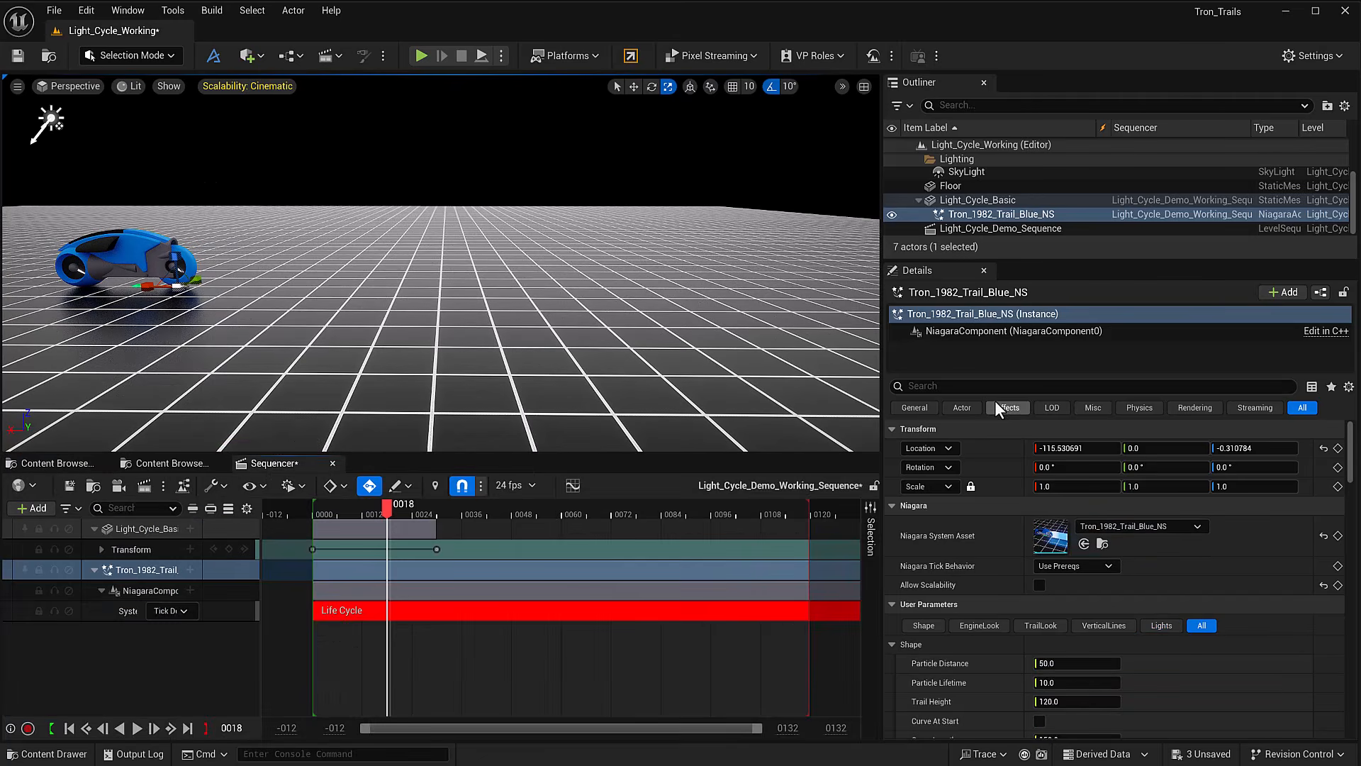
- Switch the trail's Niagara System Asset to Tron_1982_Trail_Blue_Masked_NS and replay the sequence up to frame 17
{"action": "left_click", "coordinate": [1149, 526]}
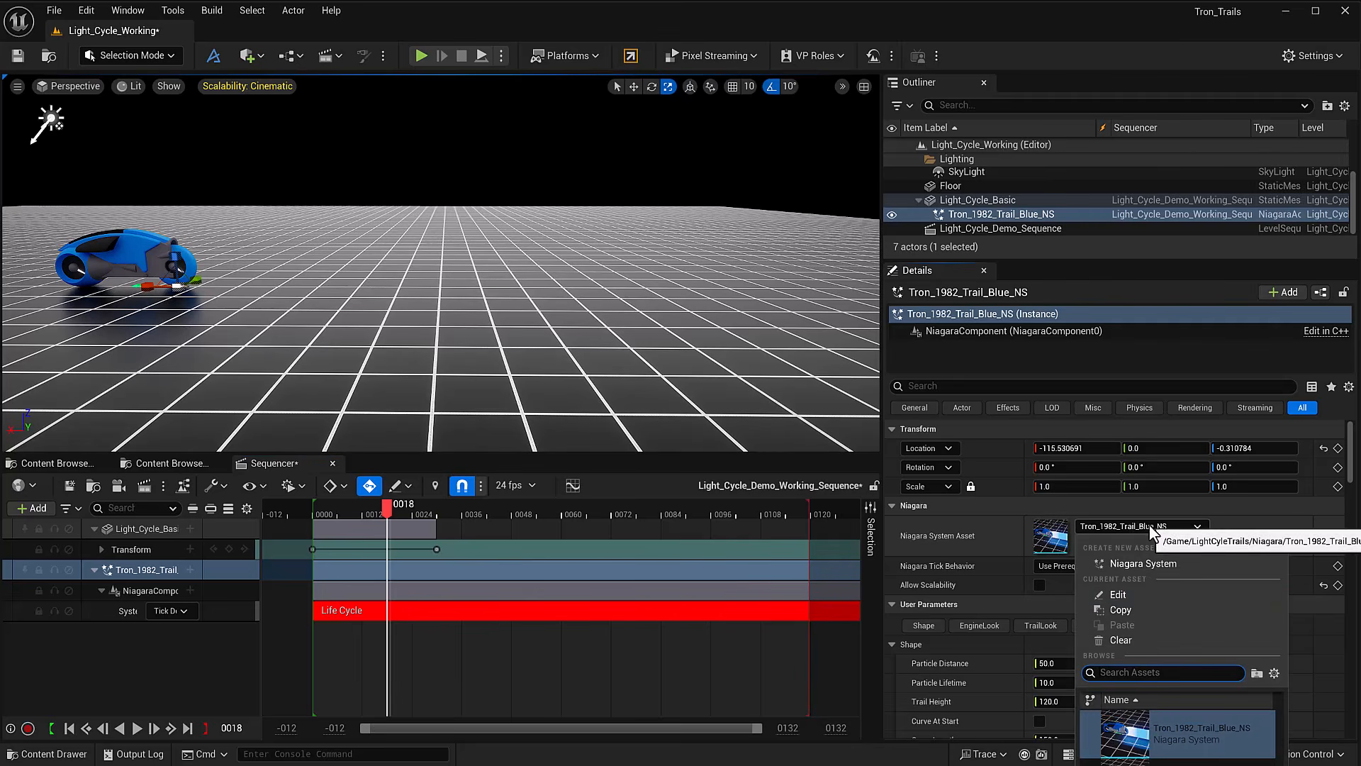
{"action": "scroll", "coordinate": [1191, 737], "scroll_direction": "up", "scroll_amount": 1}
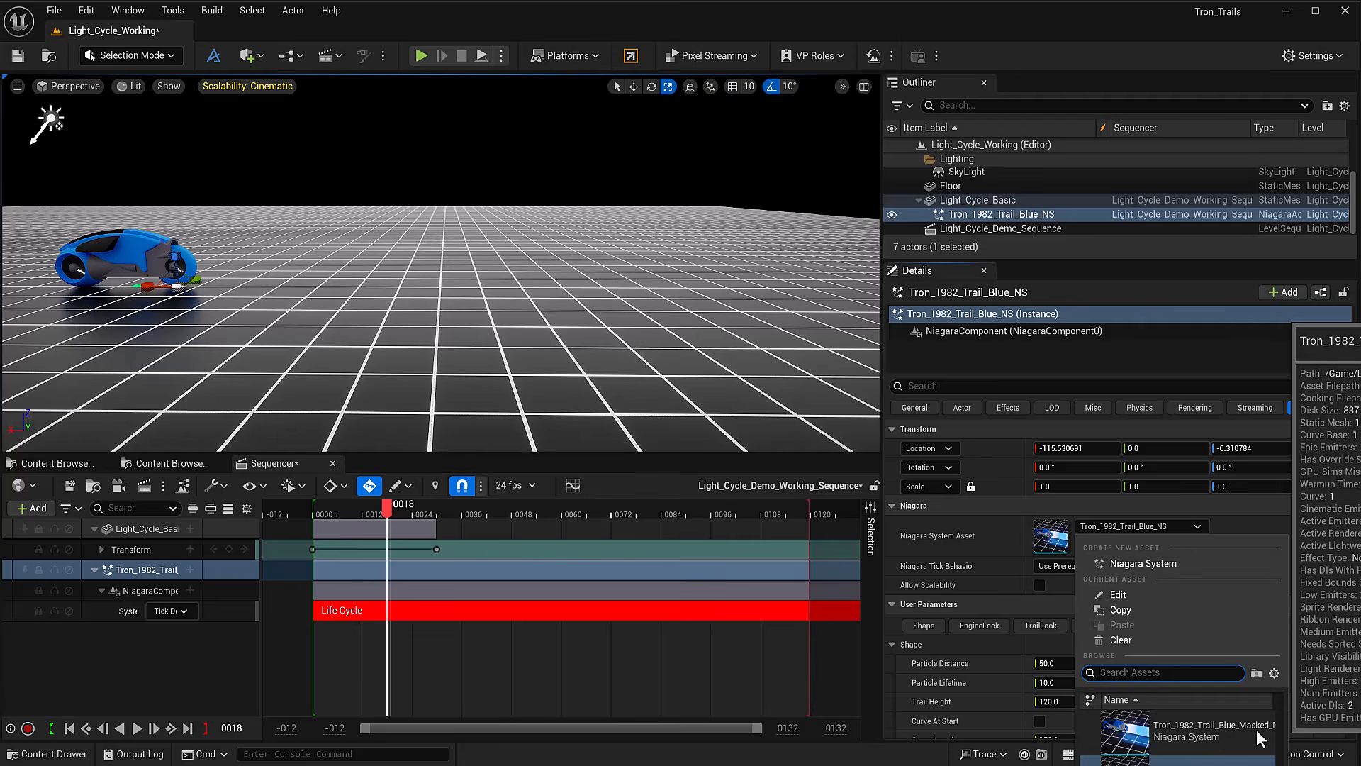
{"action": "left_click", "coordinate": [1223, 730]}
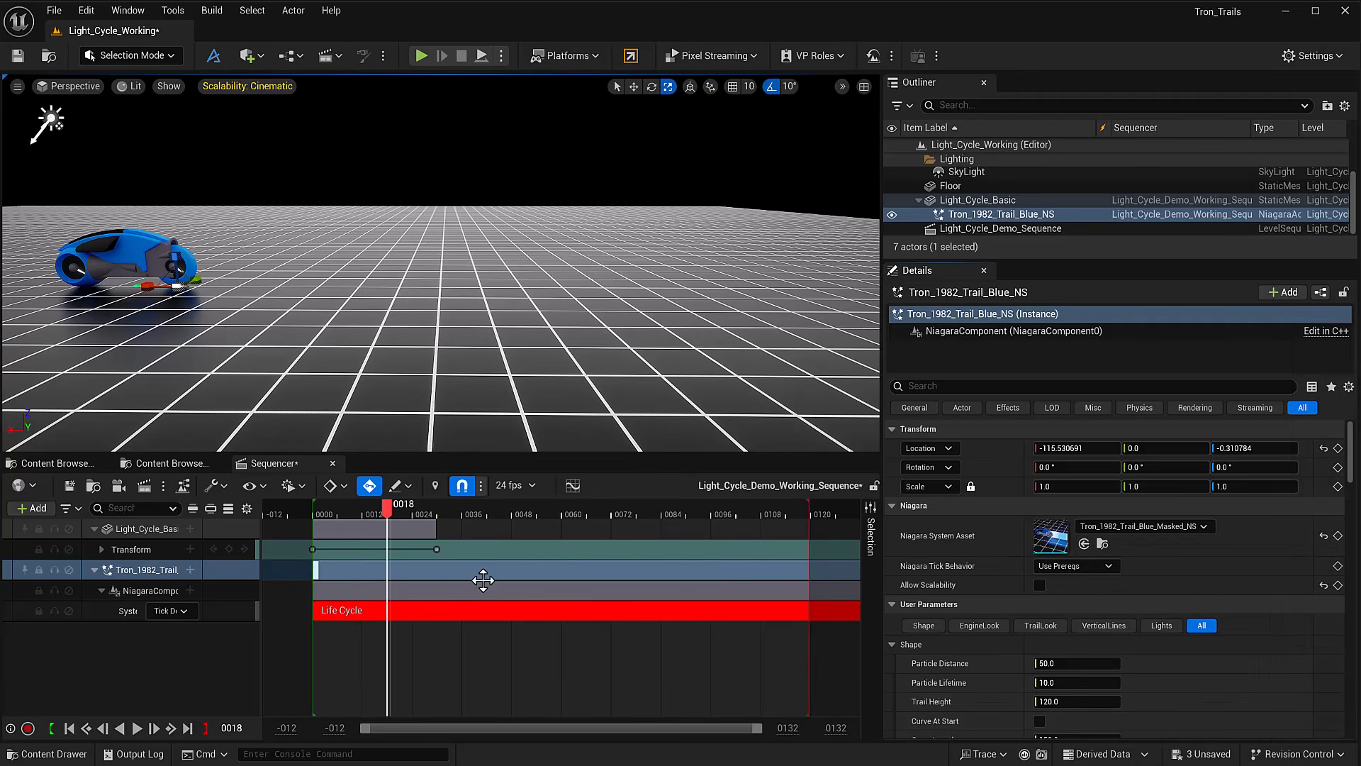
{"action": "left_click", "coordinate": [304, 506]}
{"action": "key", "text": "space"}
{"action": "key", "text": "space"}
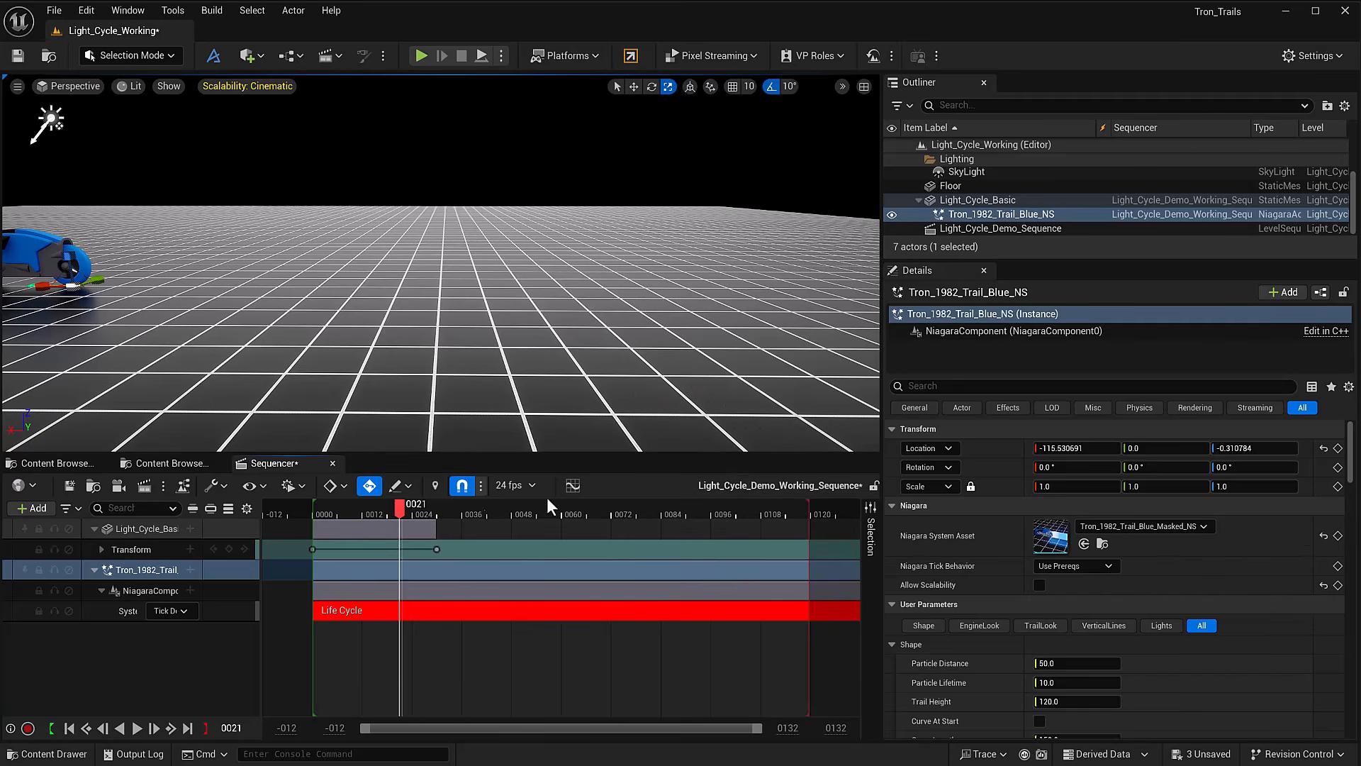
{"action": "left_click_drag", "start_coordinate": [312, 511], "coordinate": [383, 511]}
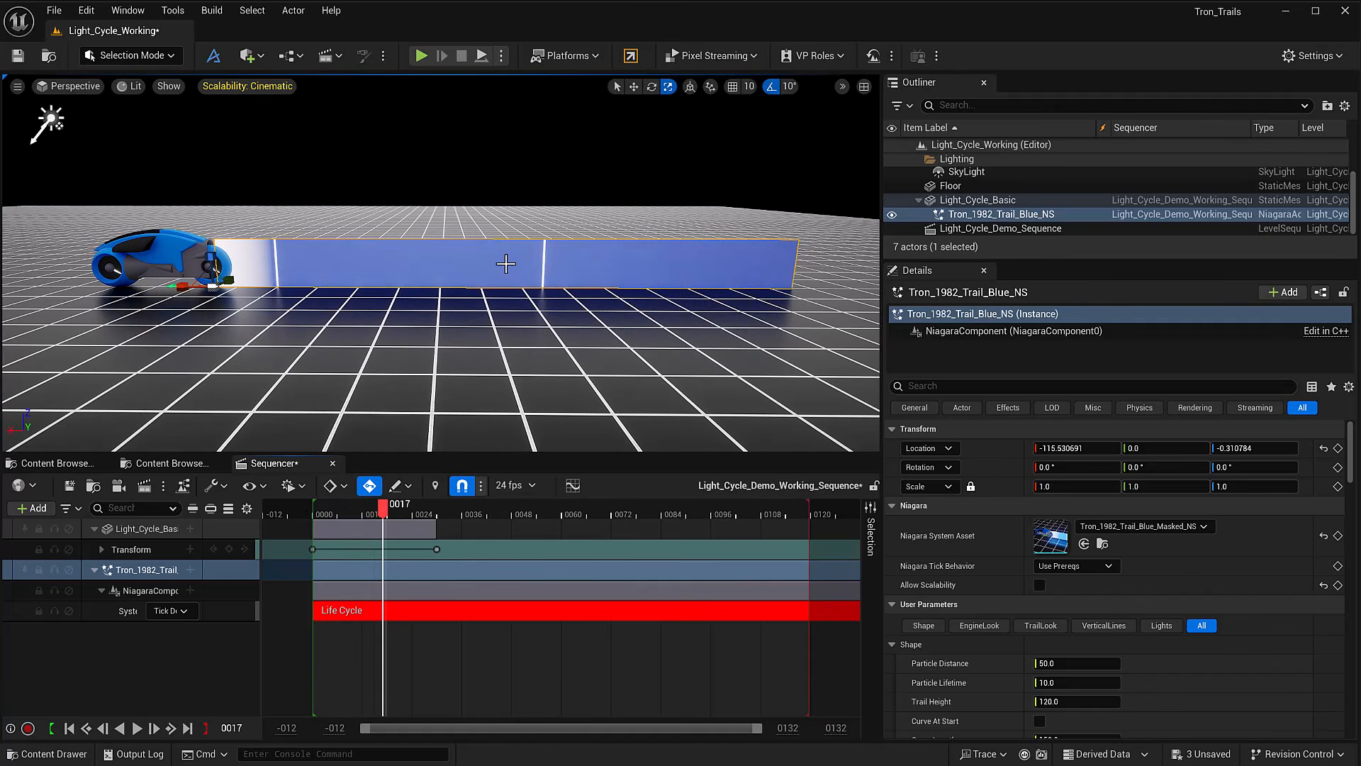
- Set the masked trail's Trail Emissive Strength to 0.5 and replay the sequence from the start
{"action": "scroll", "coordinate": [1009, 628], "scroll_direction": "down", "scroll_amount": 2}
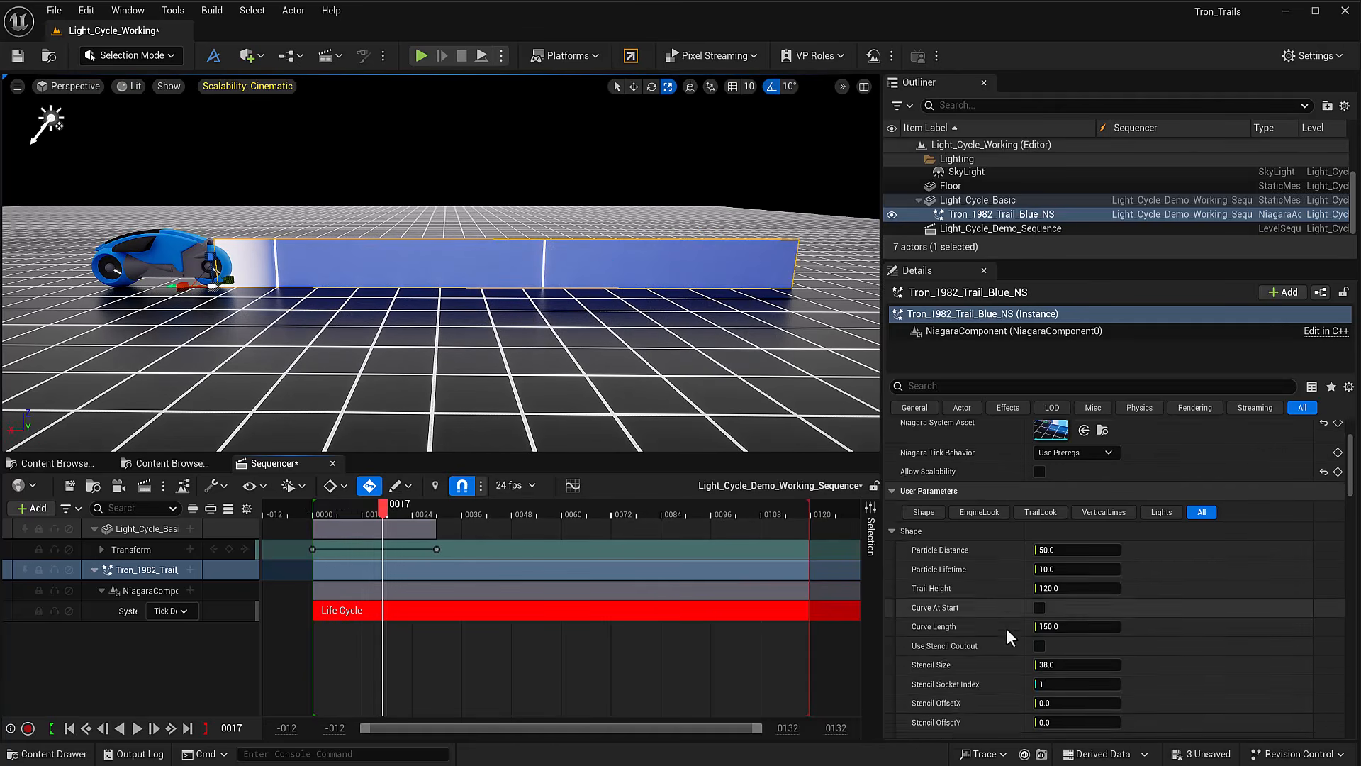
{"action": "left_click", "coordinate": [1039, 558]}
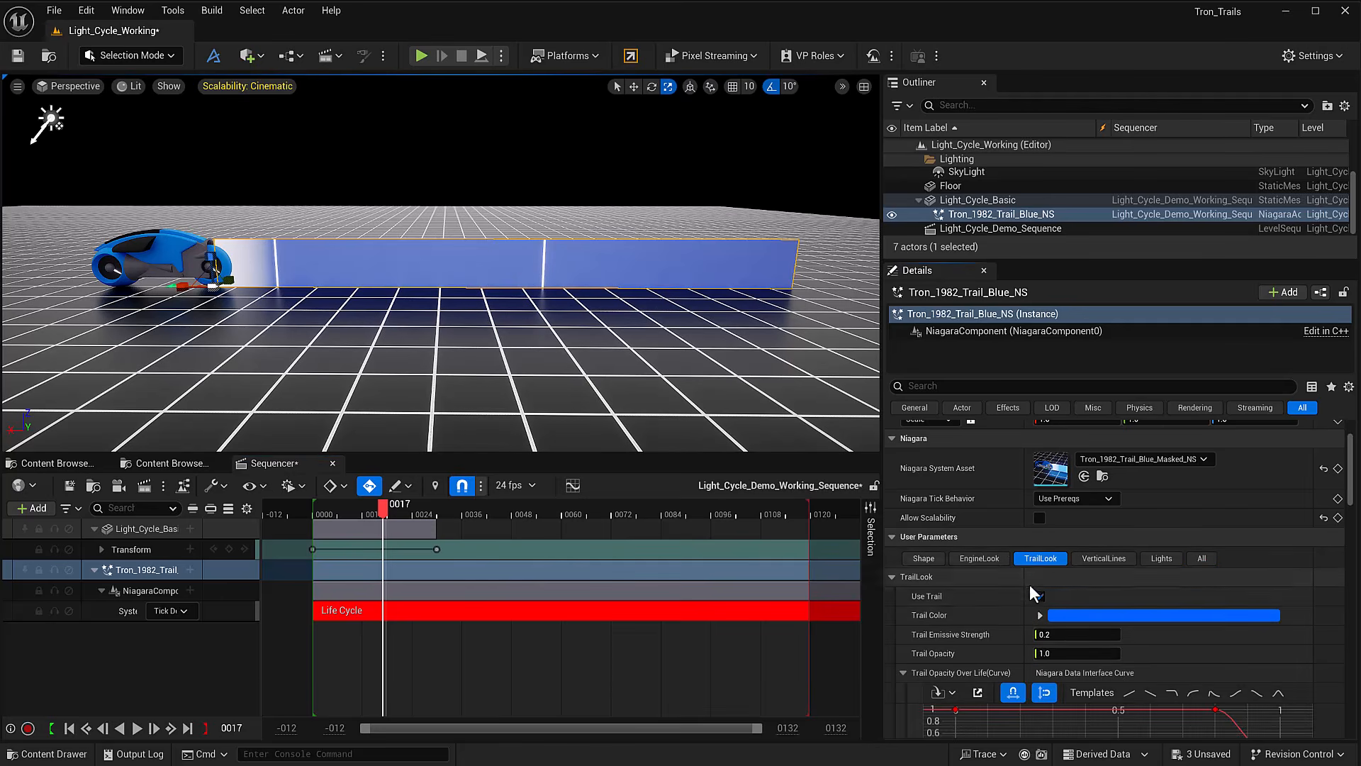
{"action": "left_click", "coordinate": [1057, 633]}
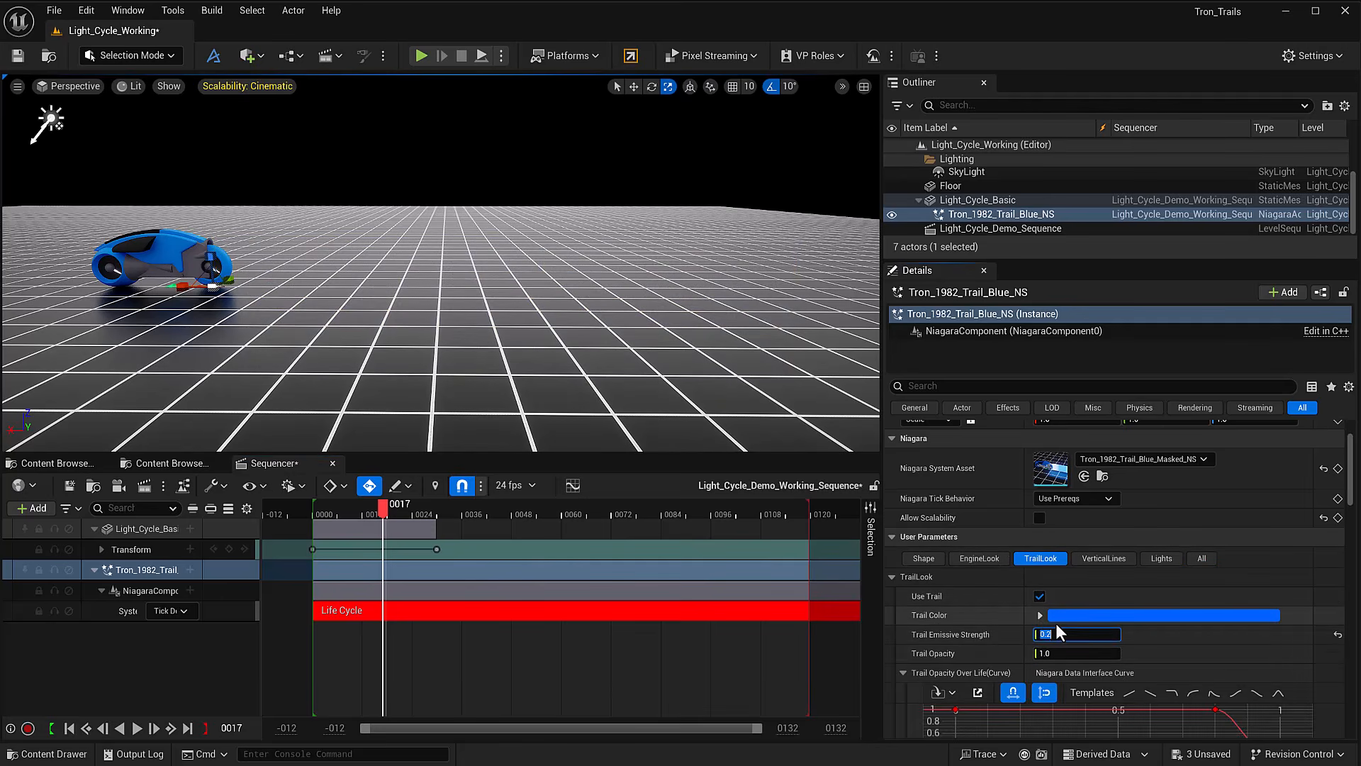
{"action": "type", "text": "0.5"}
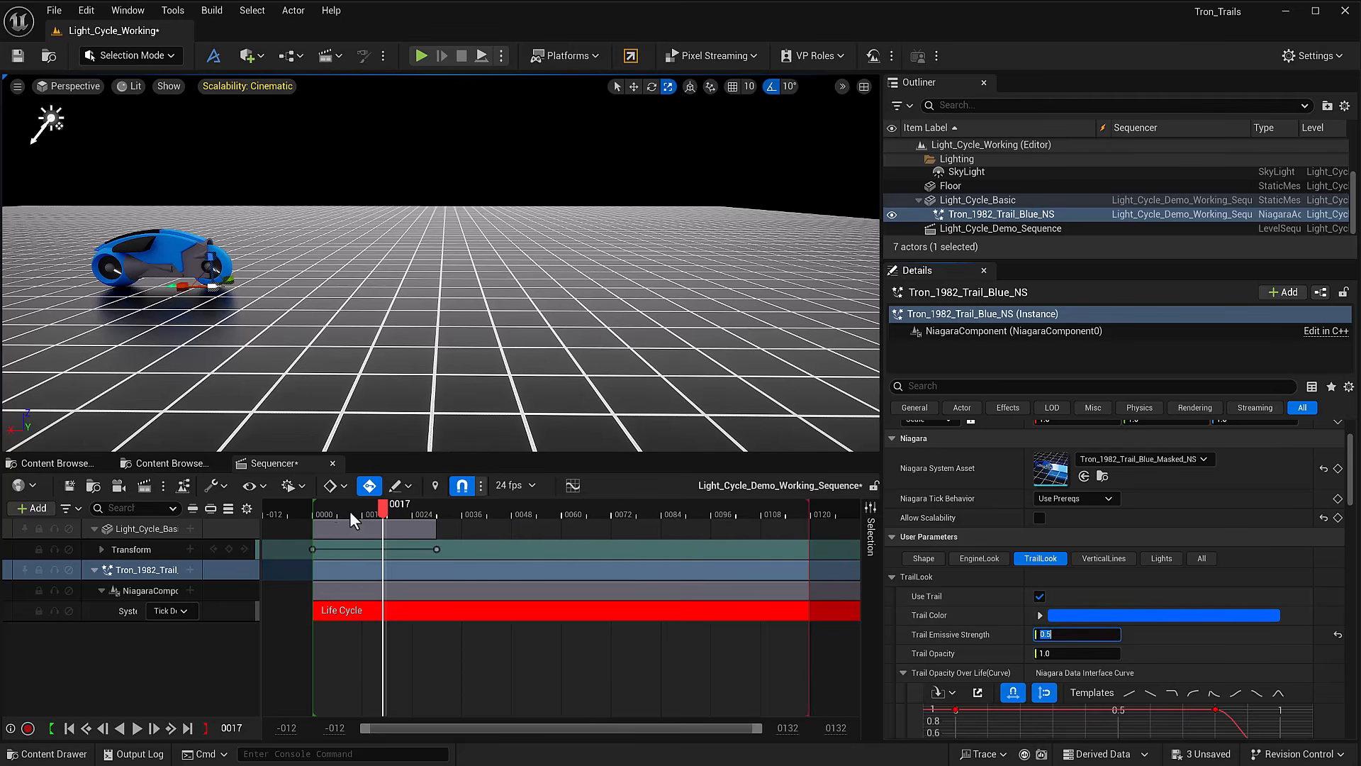
{"action": "left_click", "coordinate": [310, 506]}
{"action": "key", "text": "space"}
{"action": "key", "text": "space"}
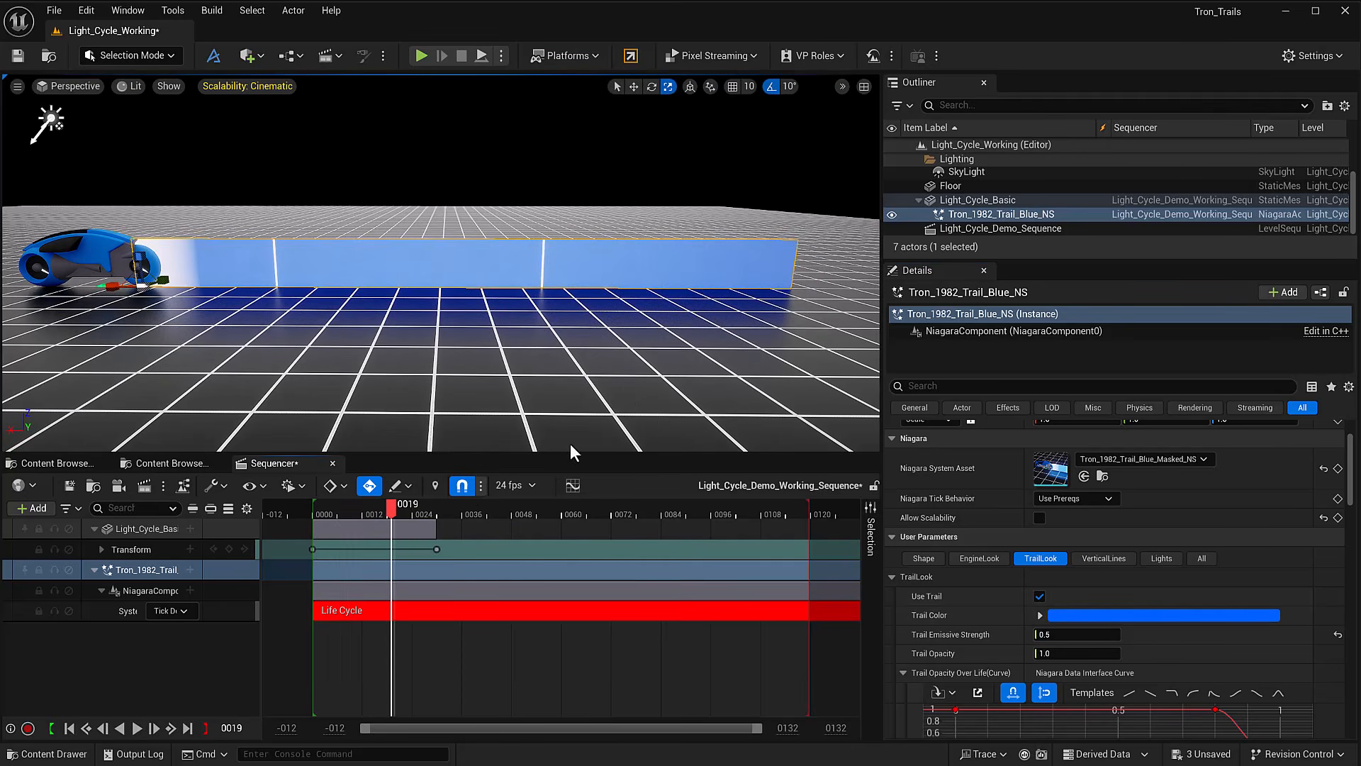
- Raise the Trail Emissive Strength to 1.0, replay the sequence up to frame 18 and inspect the brighter trail
{"action": "left_click", "coordinate": [1053, 634]}
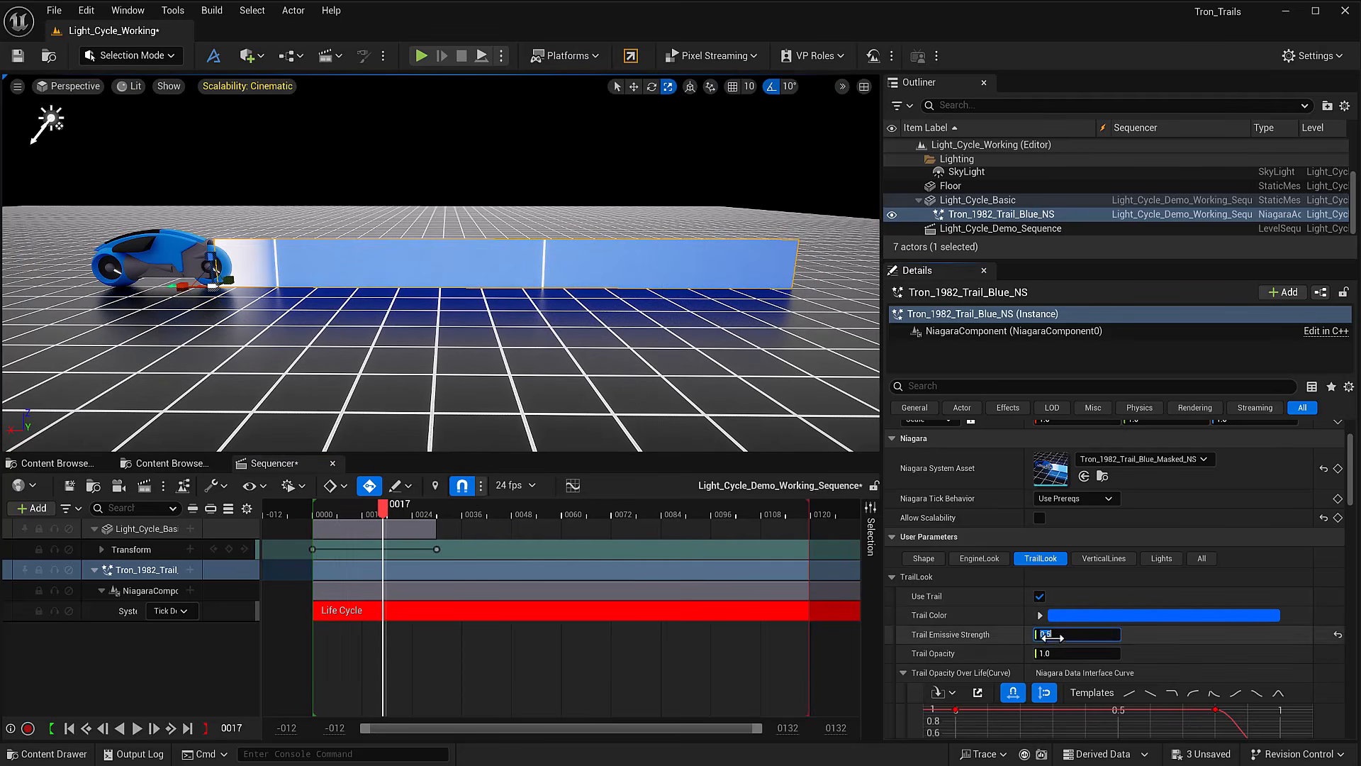
{"action": "type", "text": "1"}
{"action": "key", "text": "Return"}
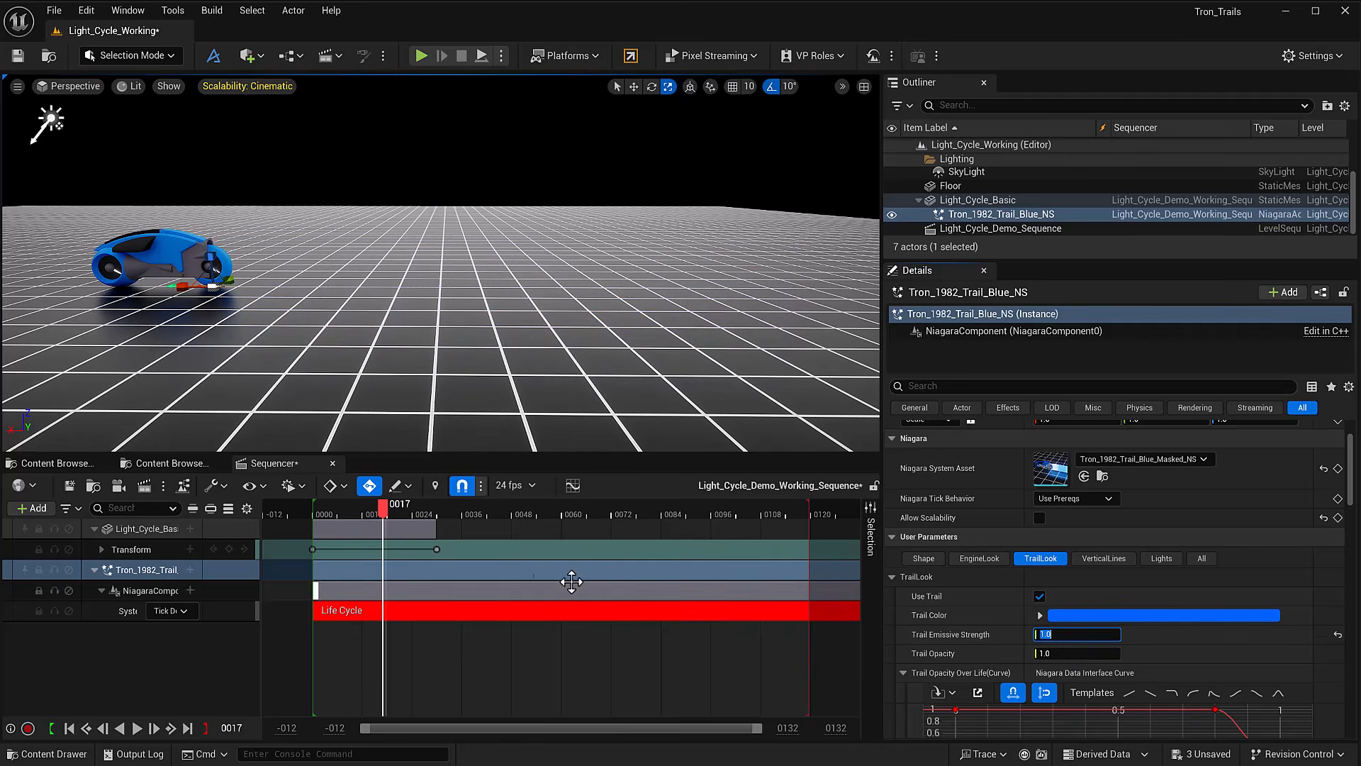
{"action": "left_click", "coordinate": [296, 511]}
{"action": "key", "text": "space"}
{"action": "key", "text": "space"}
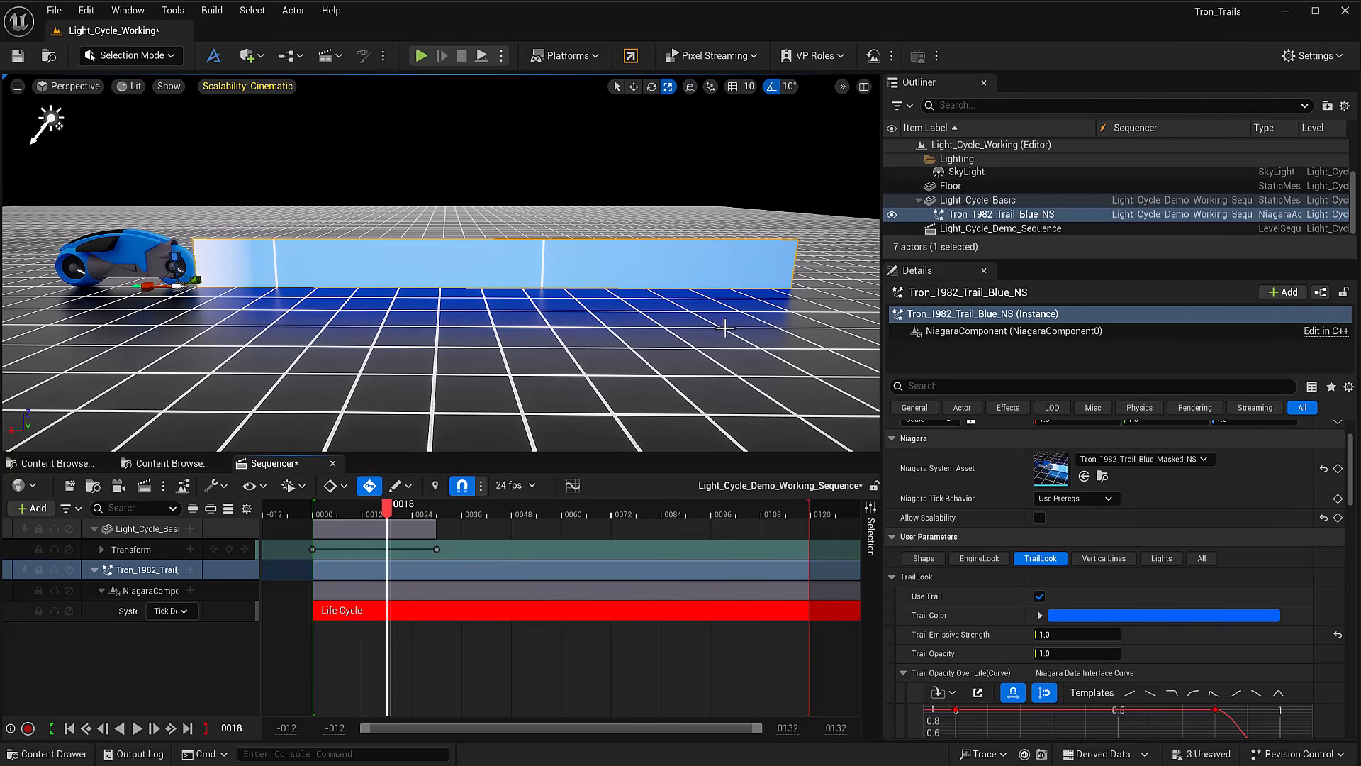
{"action": "left_click_drag", "start_coordinate": [510, 375], "coordinate": [64, 128], "text": "alt"}
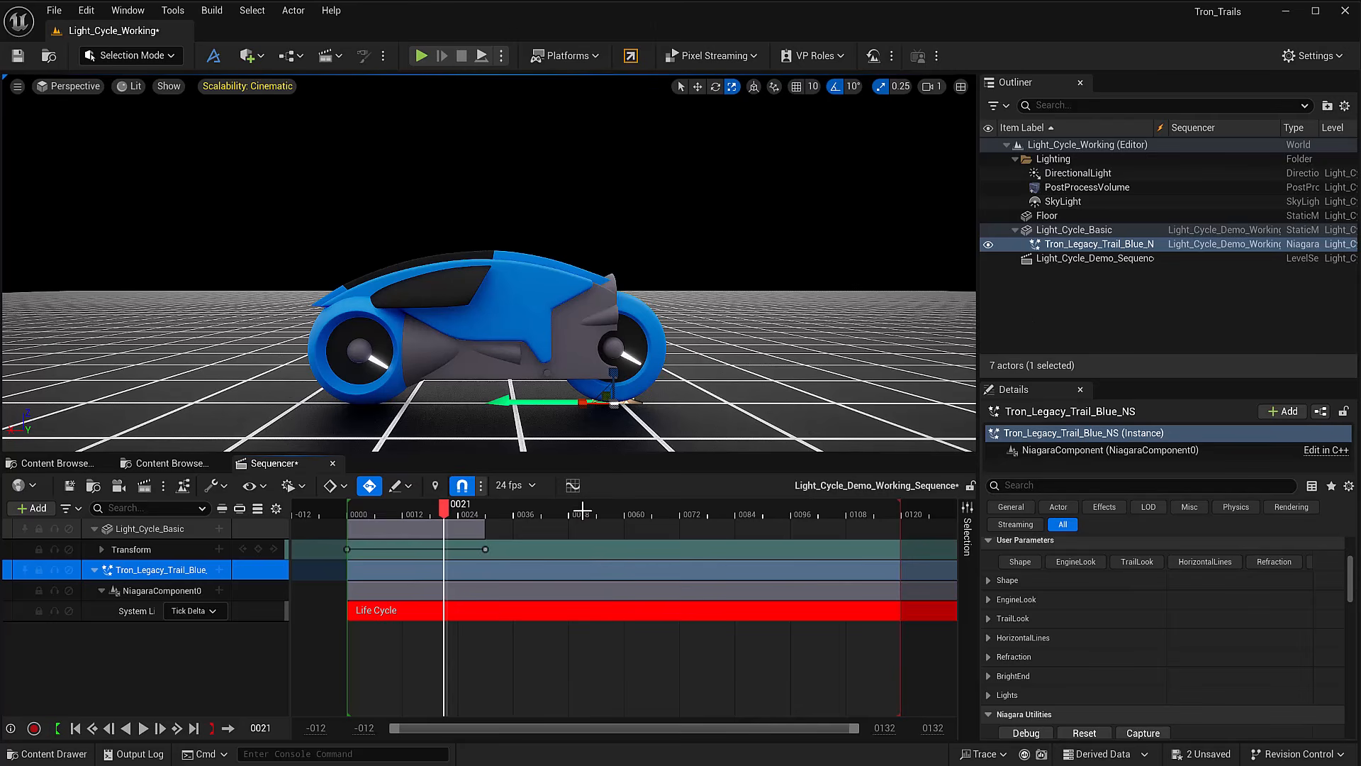
- Check Tron_Legacy_Trail_Blue_NS in the Niagara folder, return to the level sequence and replay it with the legacy trail up to frame 24
{"action": "left_click", "coordinate": [56, 462]}
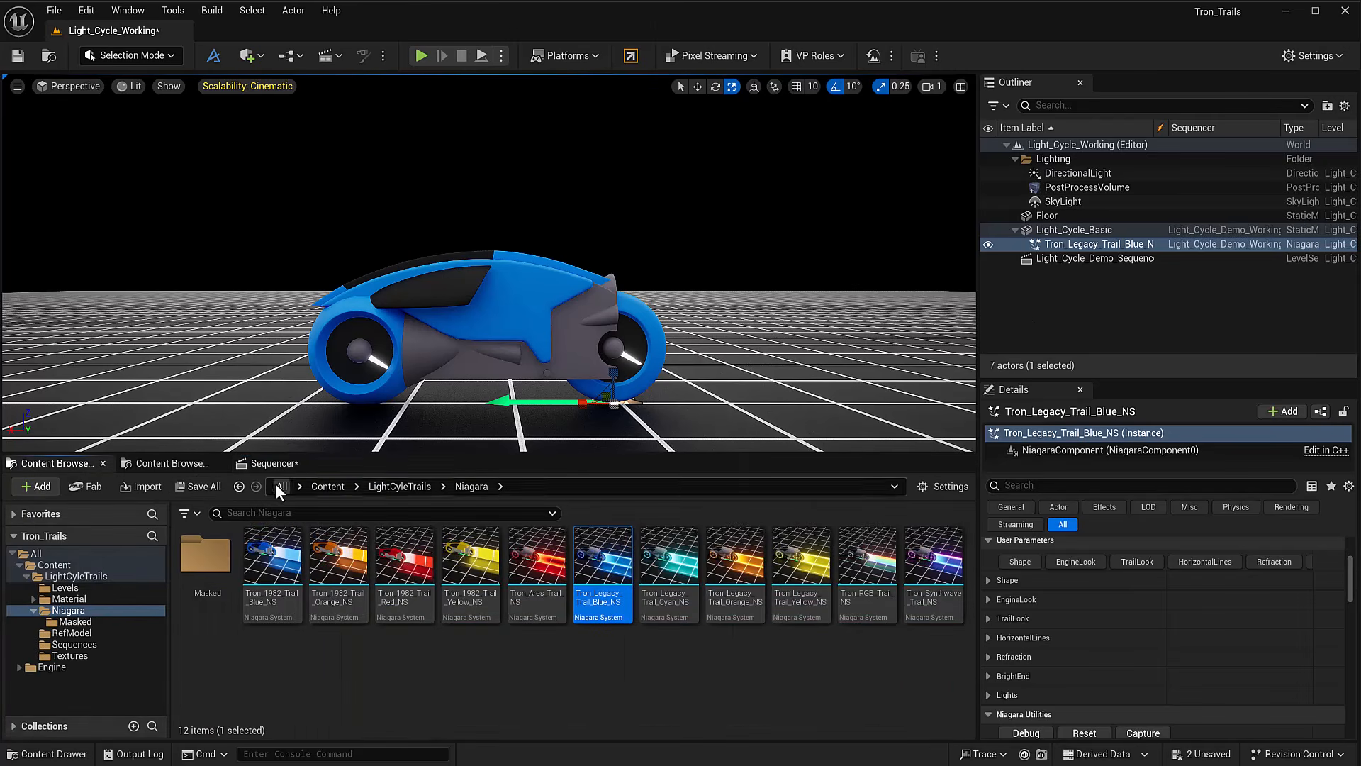
{"action": "left_click", "coordinate": [273, 463]}
{"action": "left_click", "coordinate": [336, 512]}
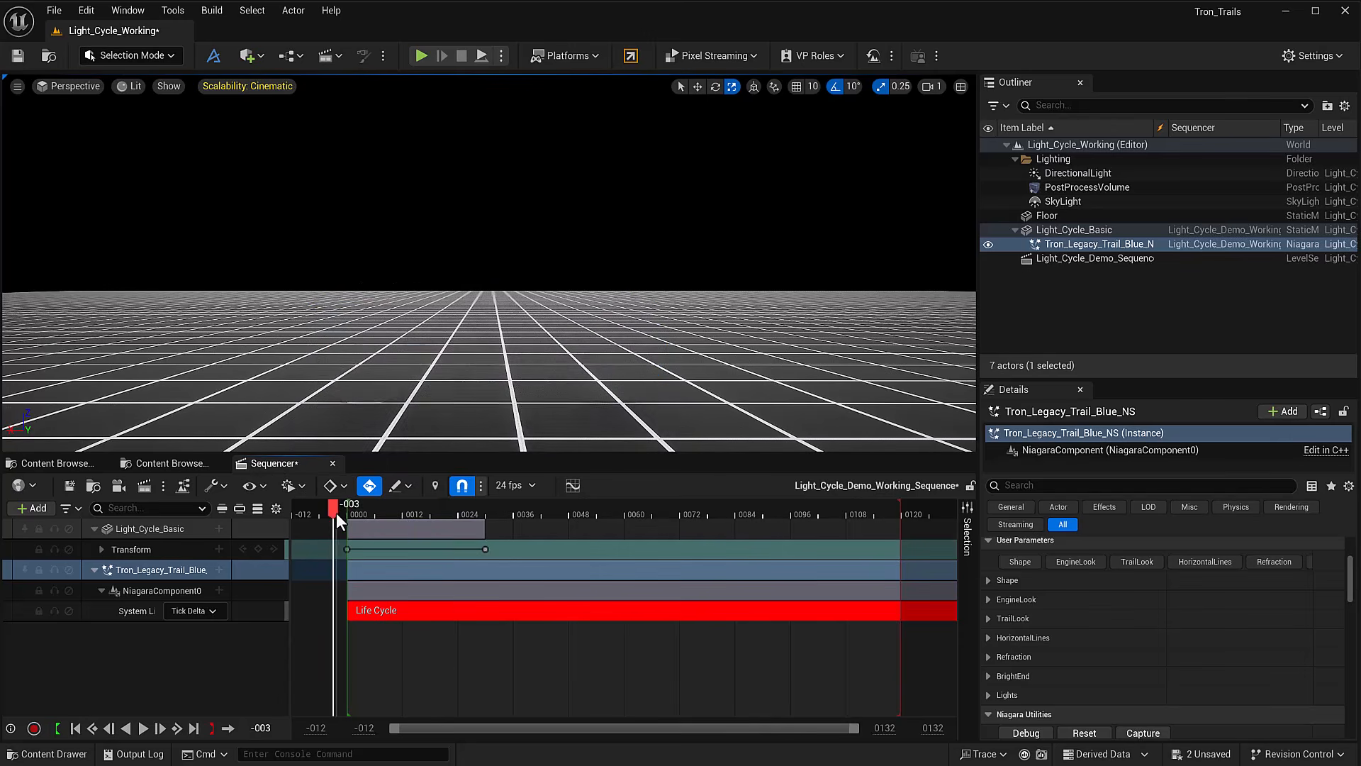
{"action": "key", "text": "space"}
{"action": "key", "text": "space"}
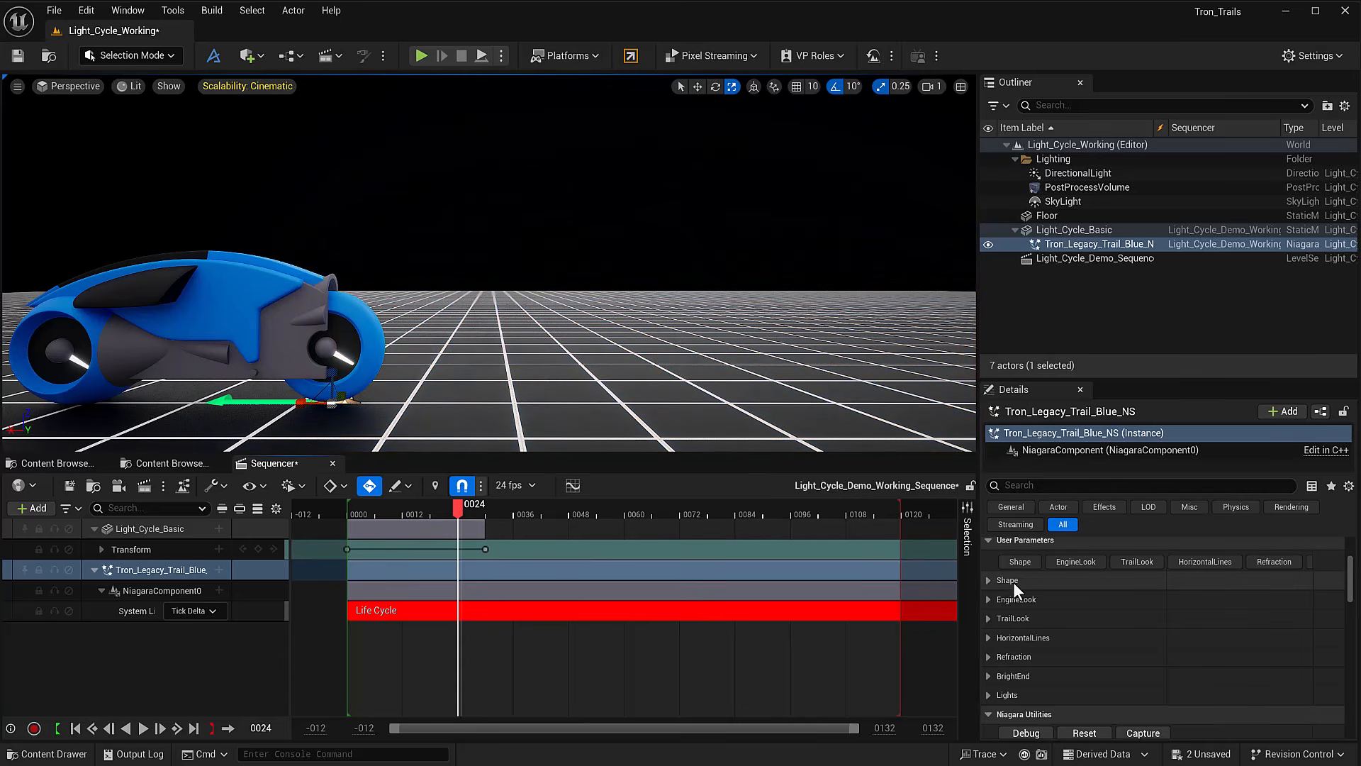
- Turn off Use Horizontal Lines for the legacy trail and replay the sequence up to frame 25
{"action": "left_click", "coordinate": [988, 638]}
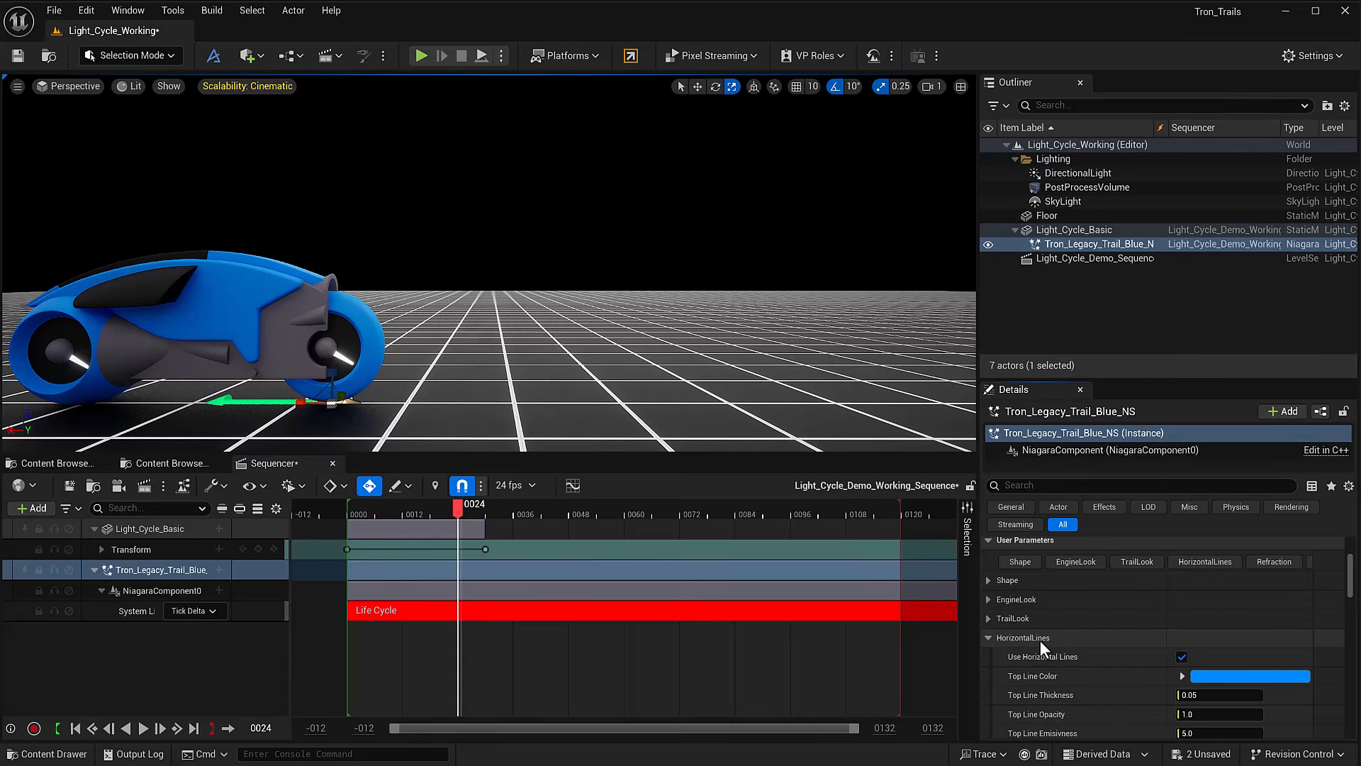
{"action": "left_click", "coordinate": [1181, 657]}
{"action": "left_click", "coordinate": [343, 508]}
{"action": "key", "text": "space"}
{"action": "key", "text": "space"}
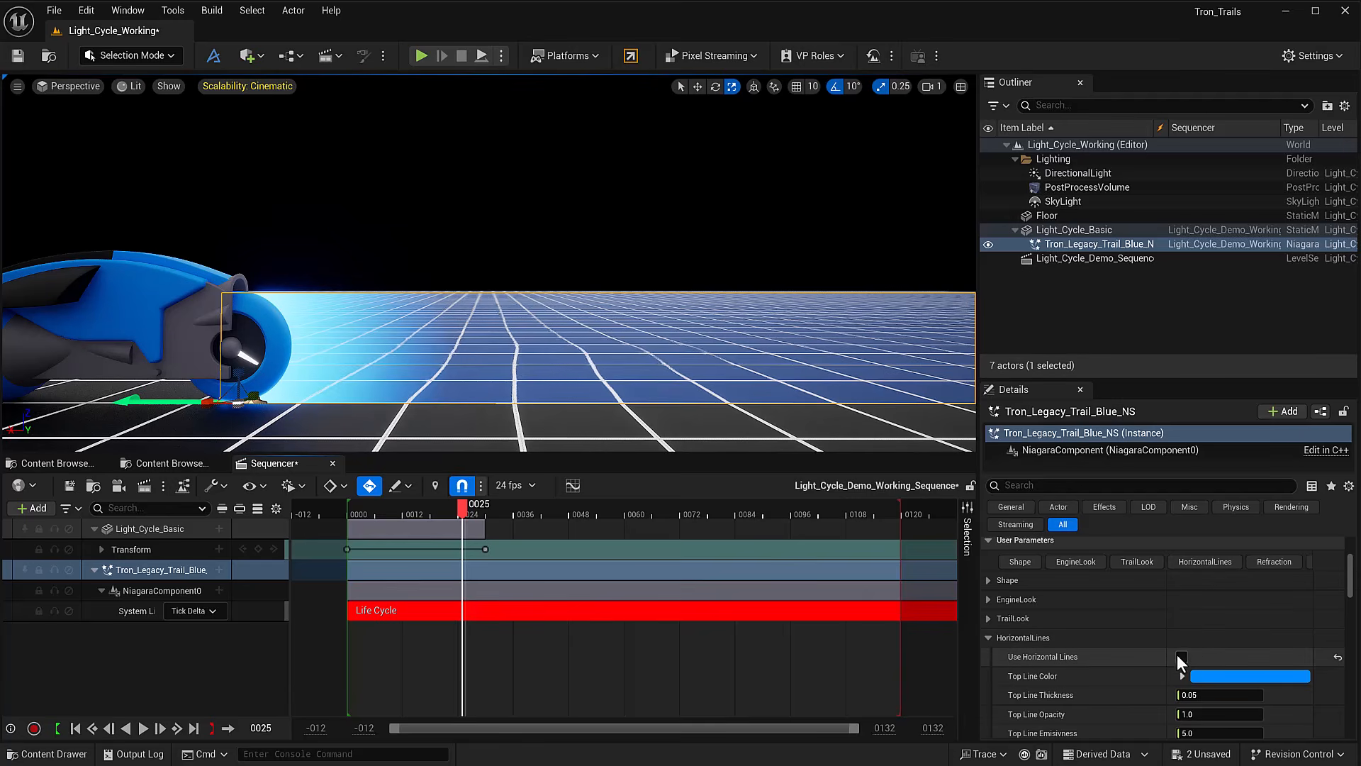
- Turn Use Horizontal Lines back on and replay the sequence up to frame 24
{"action": "left_click", "coordinate": [1181, 656]}
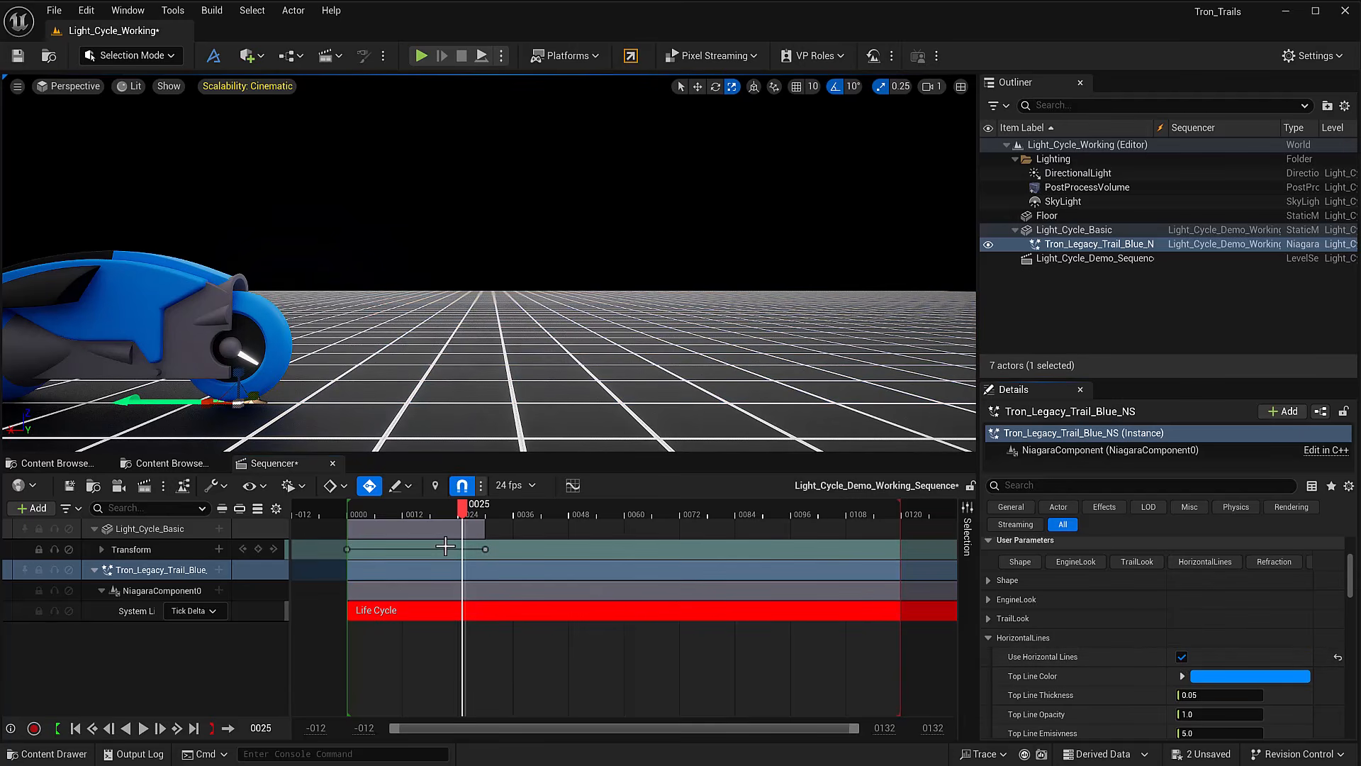
{"action": "left_click", "coordinate": [345, 512]}
{"action": "key", "text": "space"}
{"action": "key", "text": "space"}
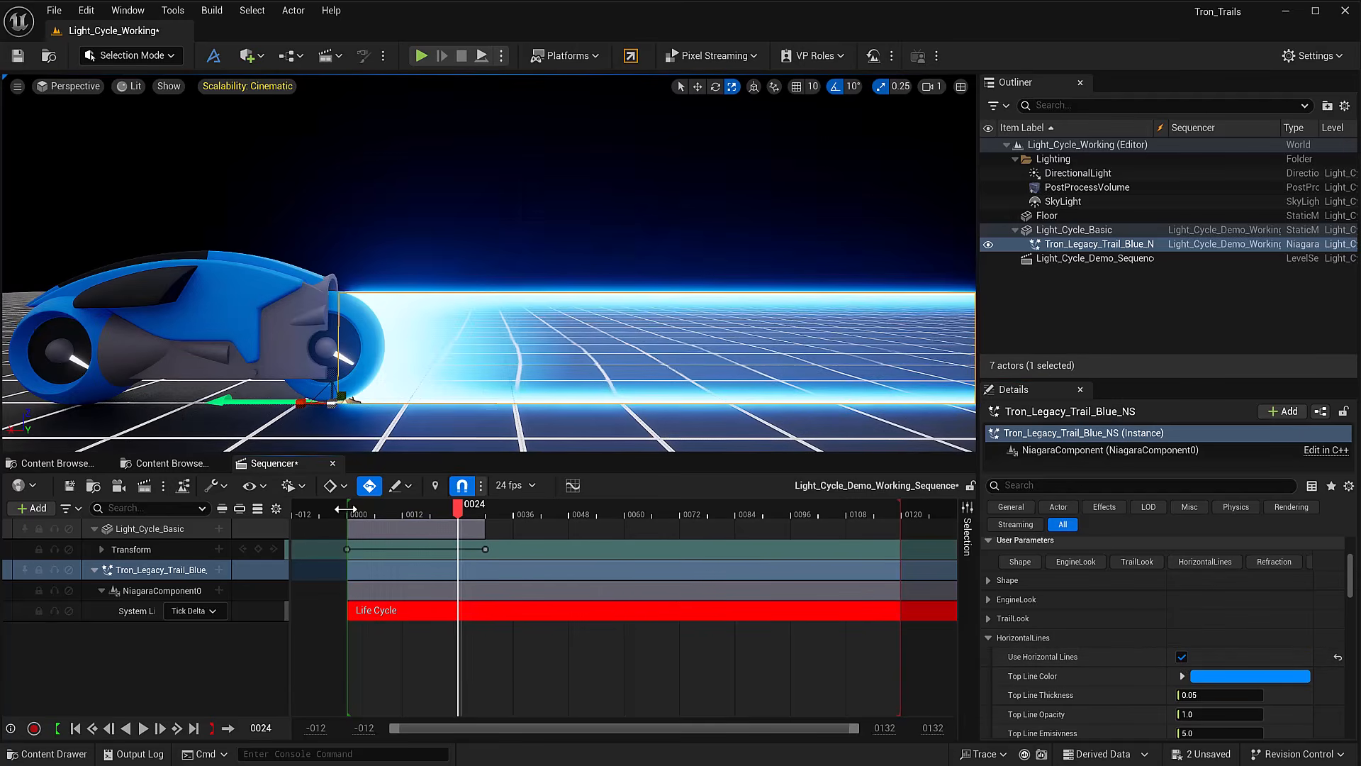
- Set the Top Line Thickness to 0.2 and replay the sequence up to frame 24
{"action": "scroll", "coordinate": [1130, 695], "scroll_direction": "down", "scroll_amount": 1}
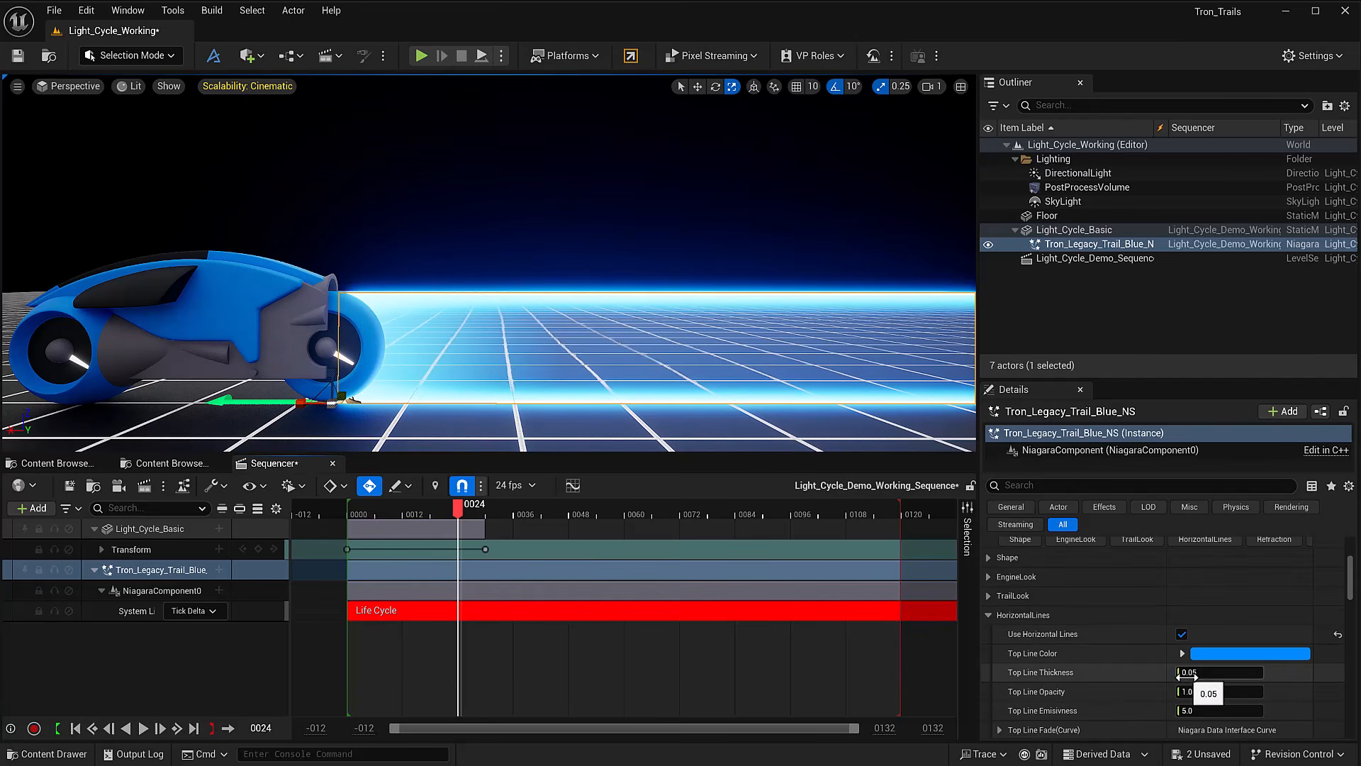
{"action": "left_click", "coordinate": [1216, 673]}
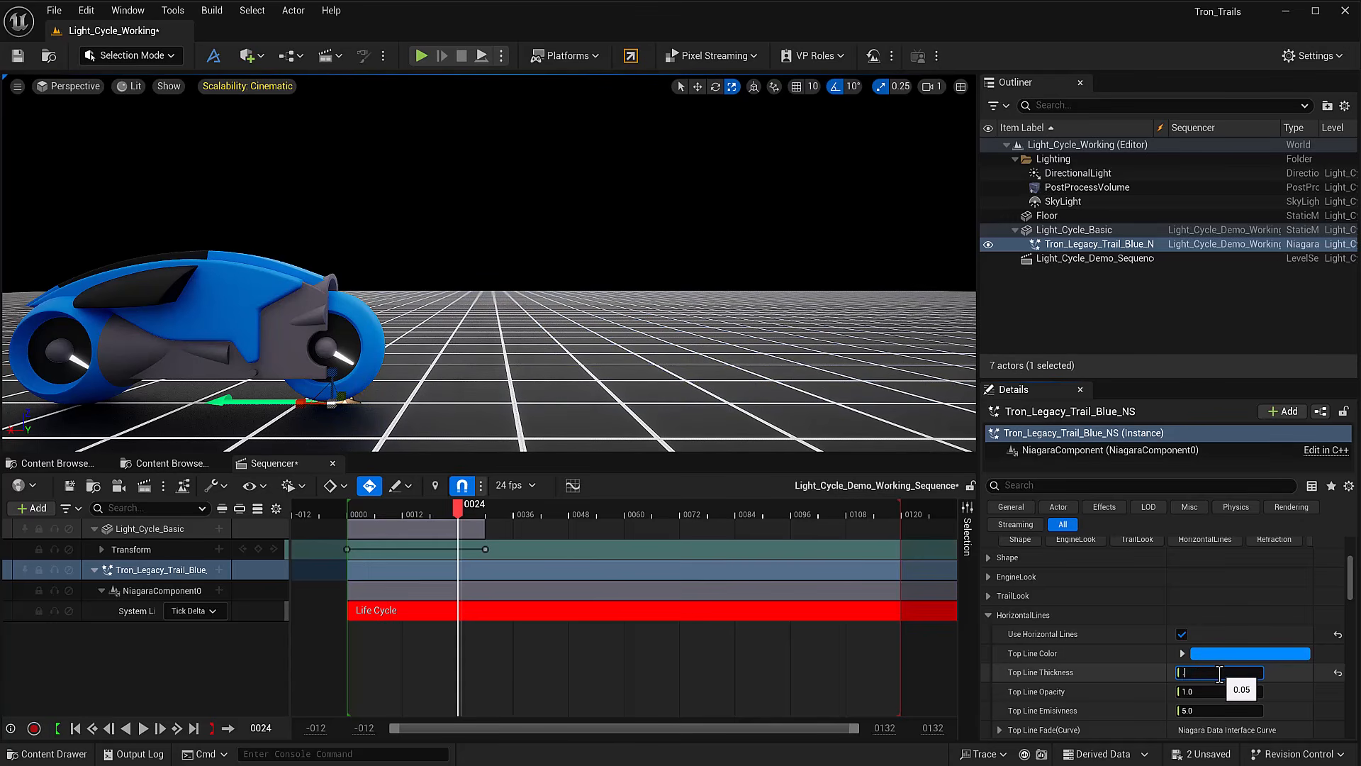
{"action": "left_click", "coordinate": [337, 509]}
{"action": "key", "text": "space"}
{"action": "key", "text": "space"}
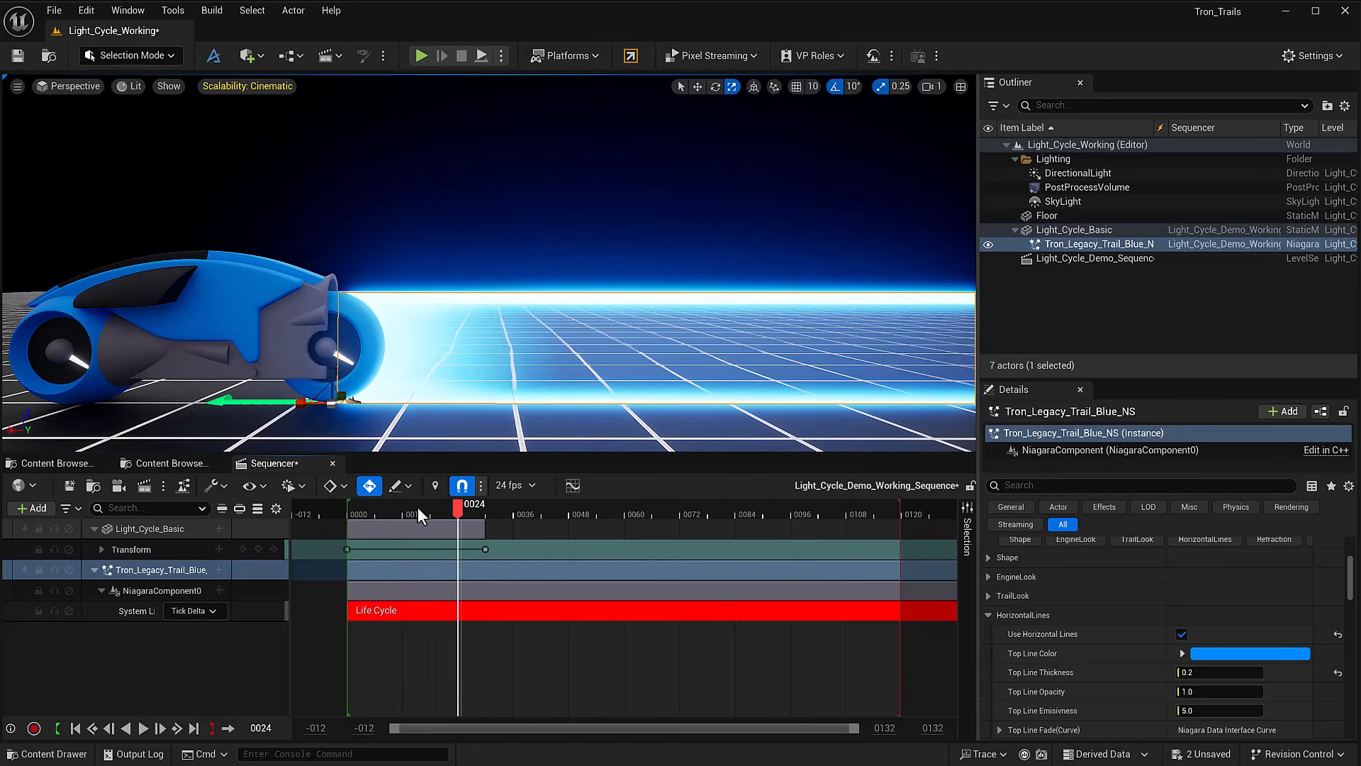
- Reset the Top Line Thickness to its default of 0.05, set the Top Line Opacity to 0.5 and replay the sequence
{"action": "left_click", "coordinate": [1337, 674]}
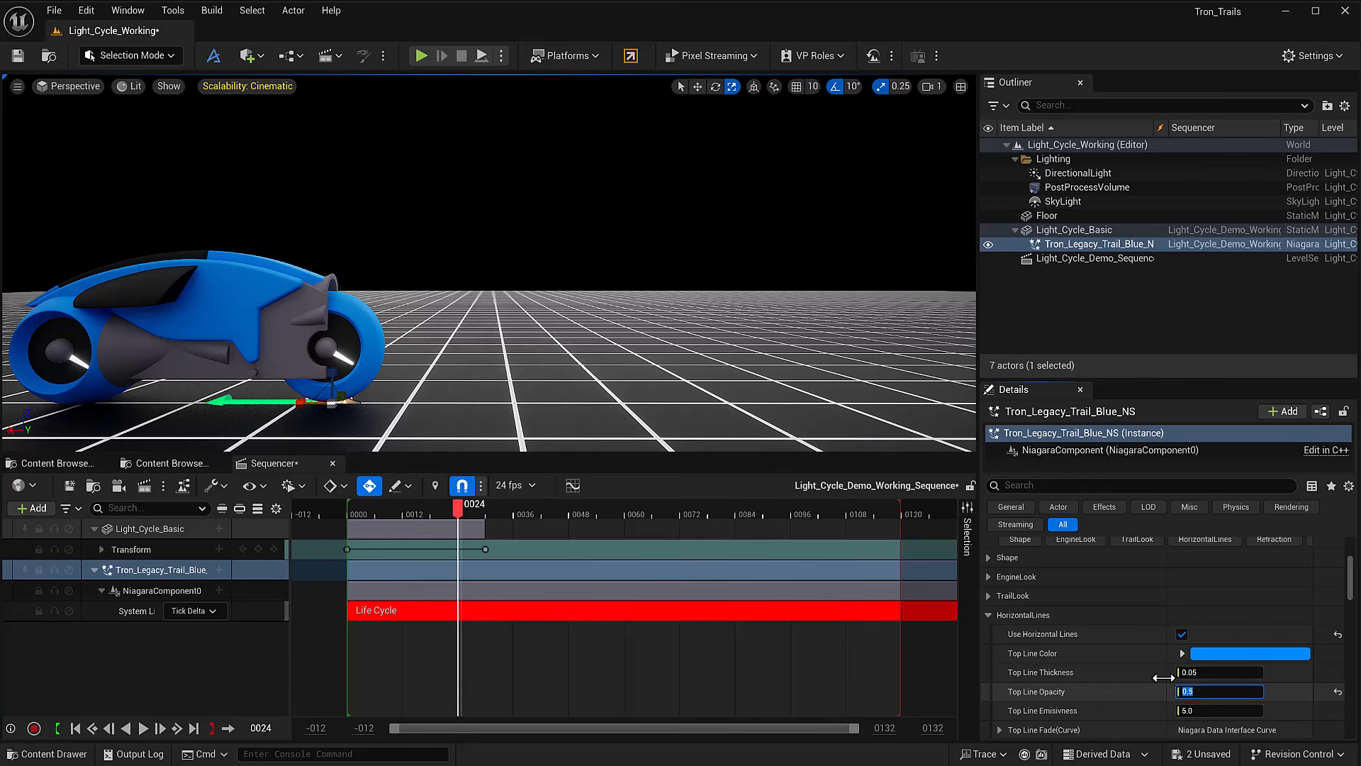
{"action": "left_click", "coordinate": [345, 512]}
{"action": "key", "text": "space"}
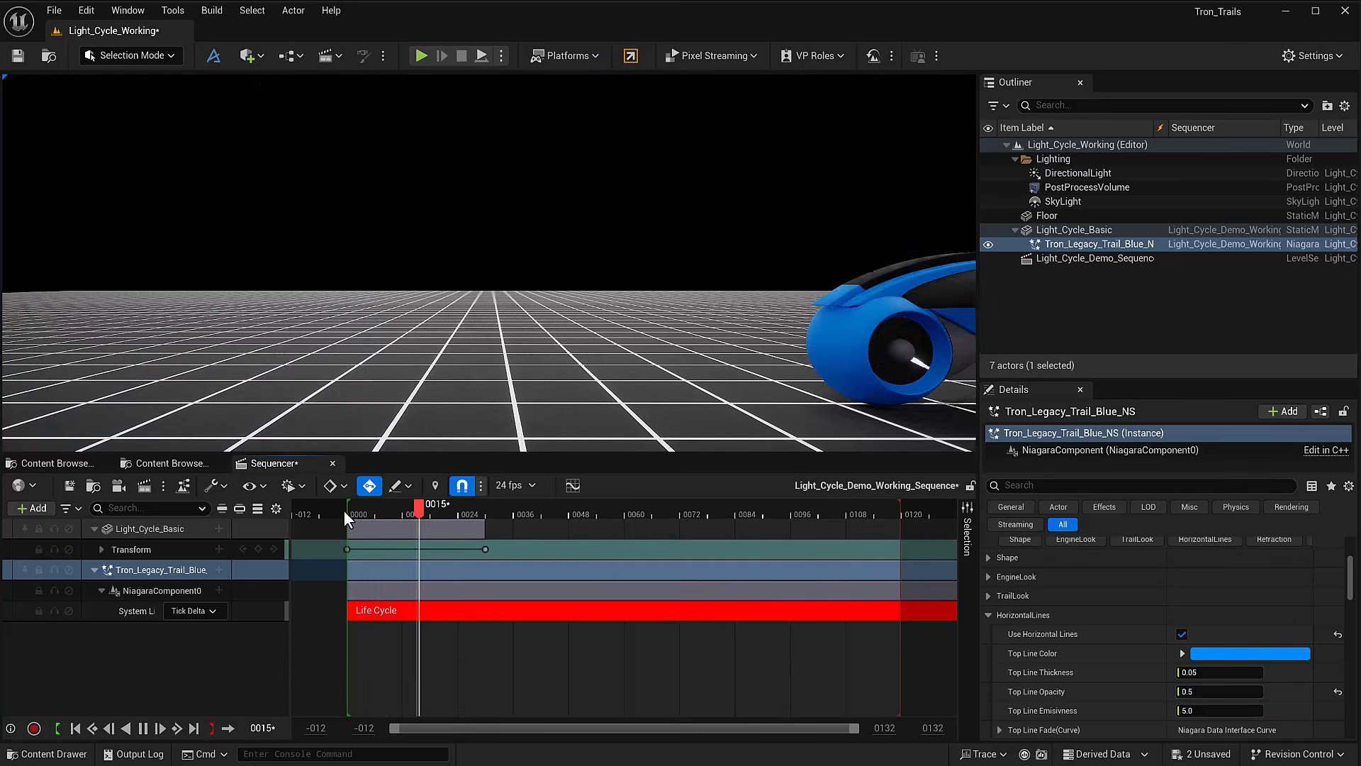
{"action": "key", "text": "space"}
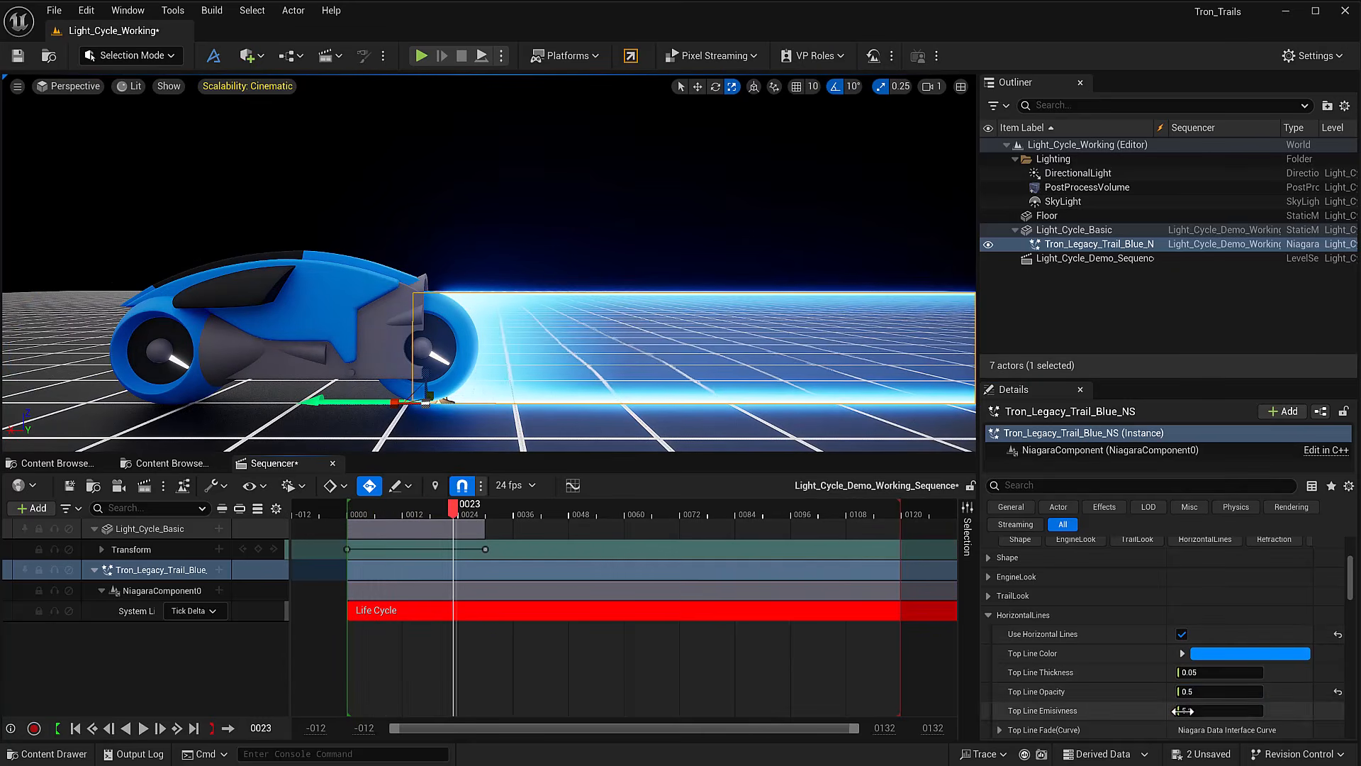
- Reset the Top Line Opacity to its default of 1.0 and bring the bottom line parameters into view
{"action": "left_click", "coordinate": [1335, 691]}
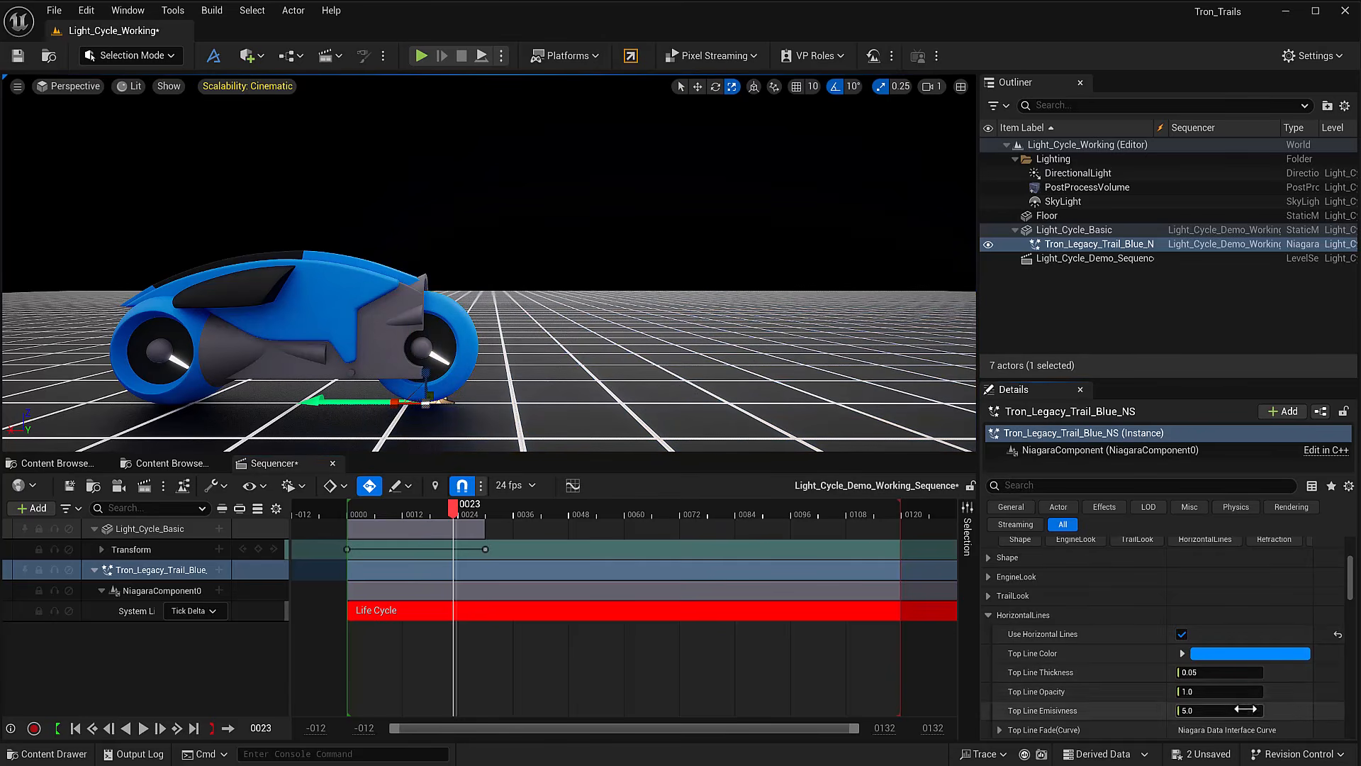
{"action": "scroll", "coordinate": [1055, 696], "scroll_direction": "down", "scroll_amount": 2}
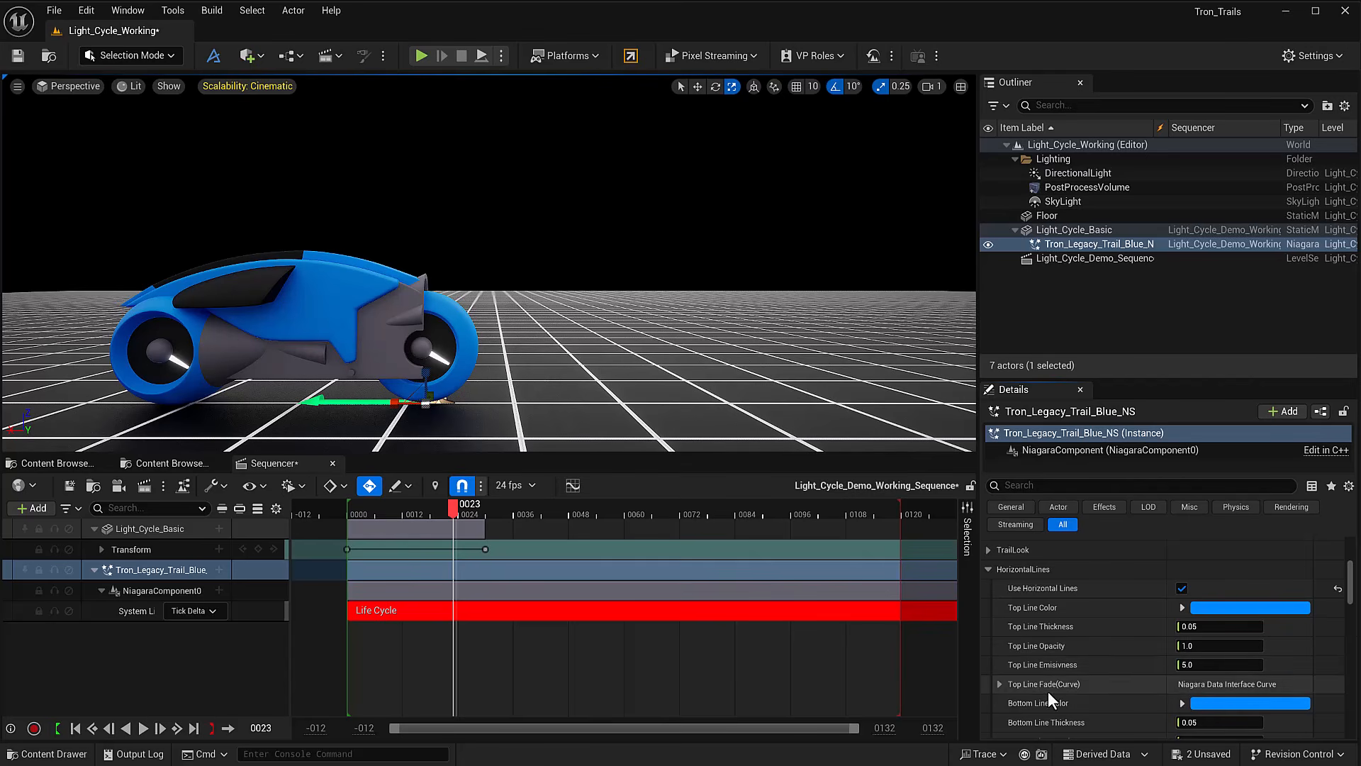
{"action": "scroll", "coordinate": [1047, 691], "scroll_direction": "down", "scroll_amount": 1}
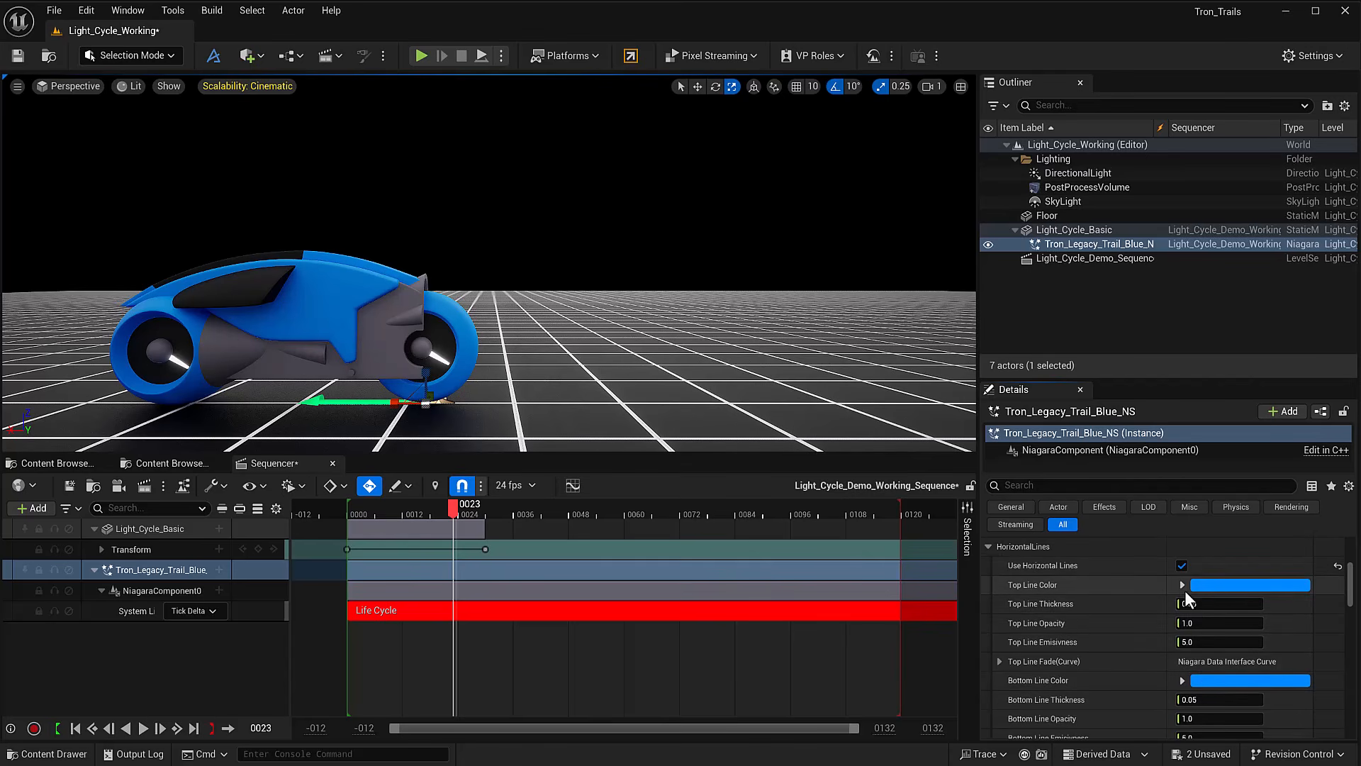
- Try a magenta Top Line Color with a replay up to frame 27, and reset the color to its default
{"action": "left_click", "coordinate": [1195, 585]}
{"action": "left_click", "coordinate": [1319, 650]}
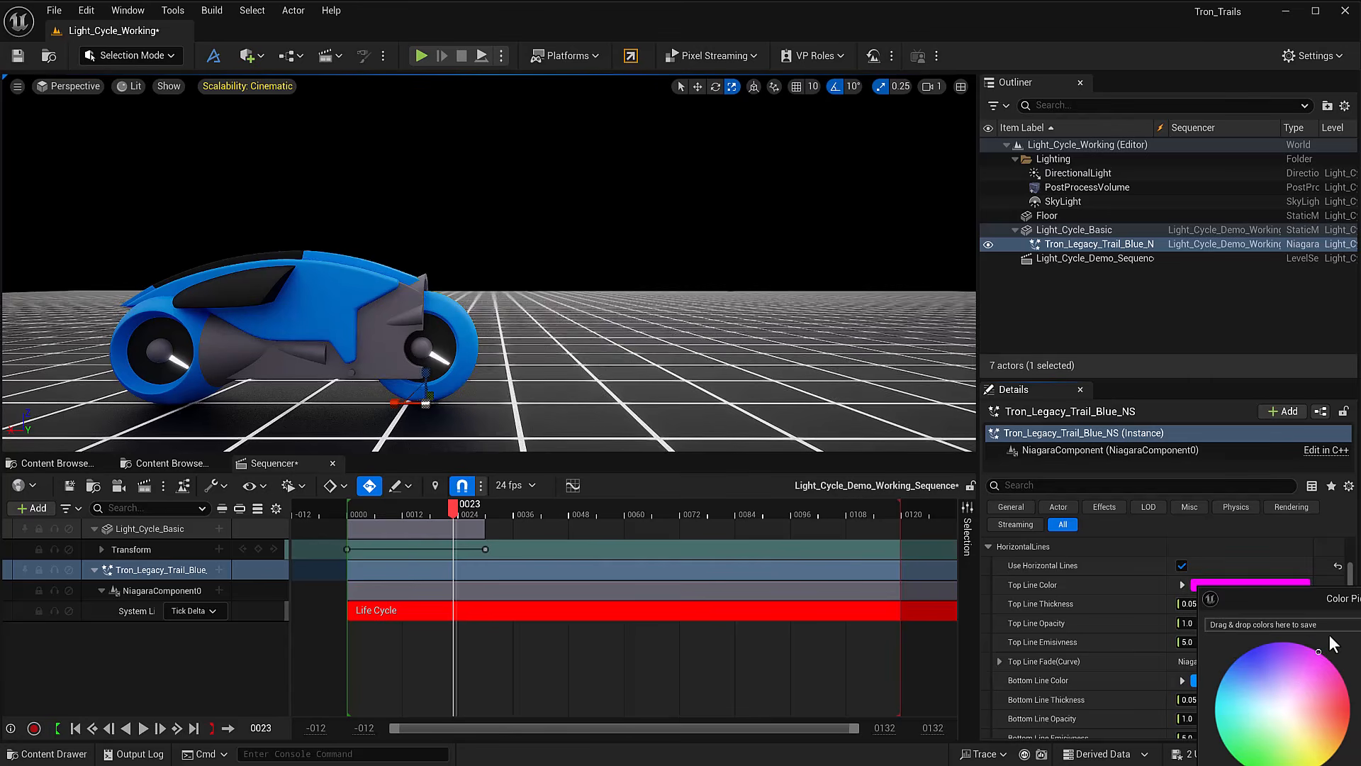
{"action": "left_click_drag", "start_coordinate": [1333, 596], "coordinate": [1043, 429]}
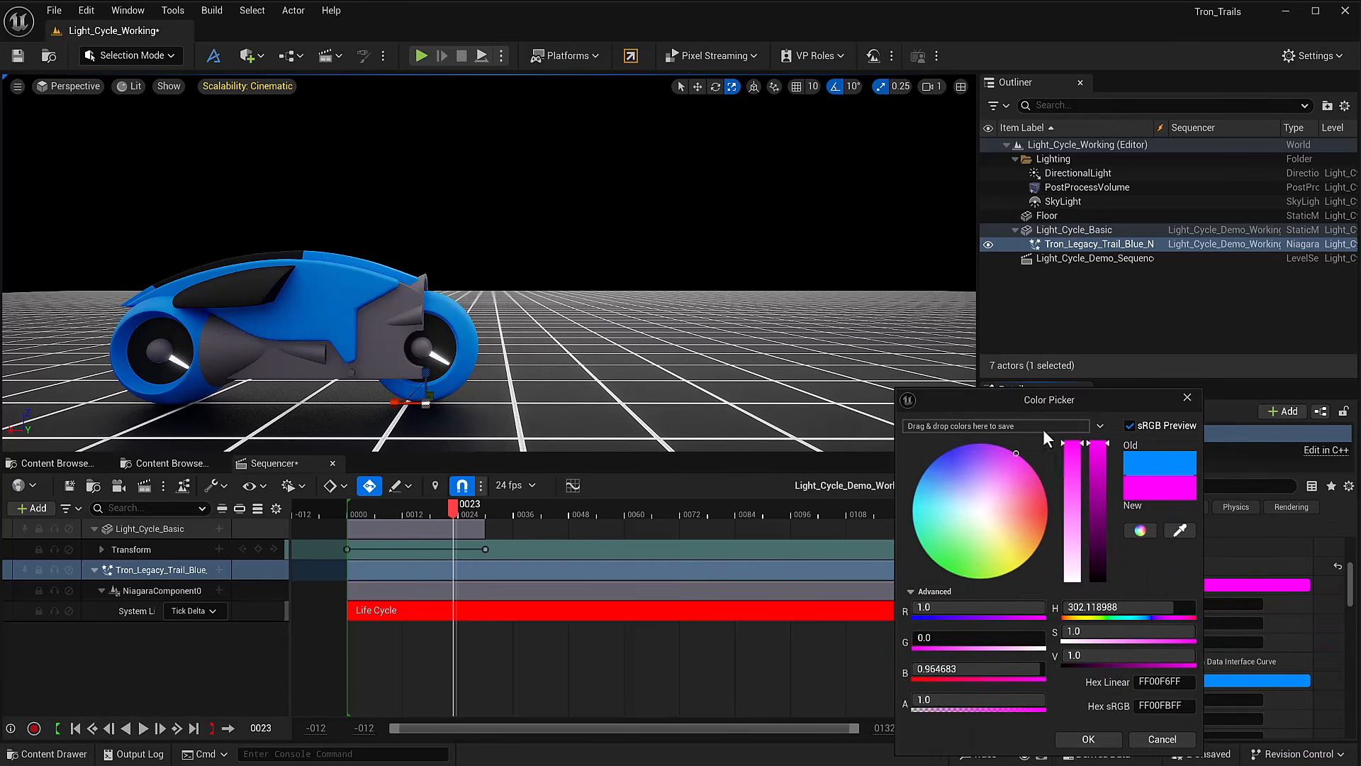
{"action": "left_click", "coordinate": [1088, 739]}
{"action": "left_click", "coordinate": [349, 510]}
{"action": "key", "text": "space"}
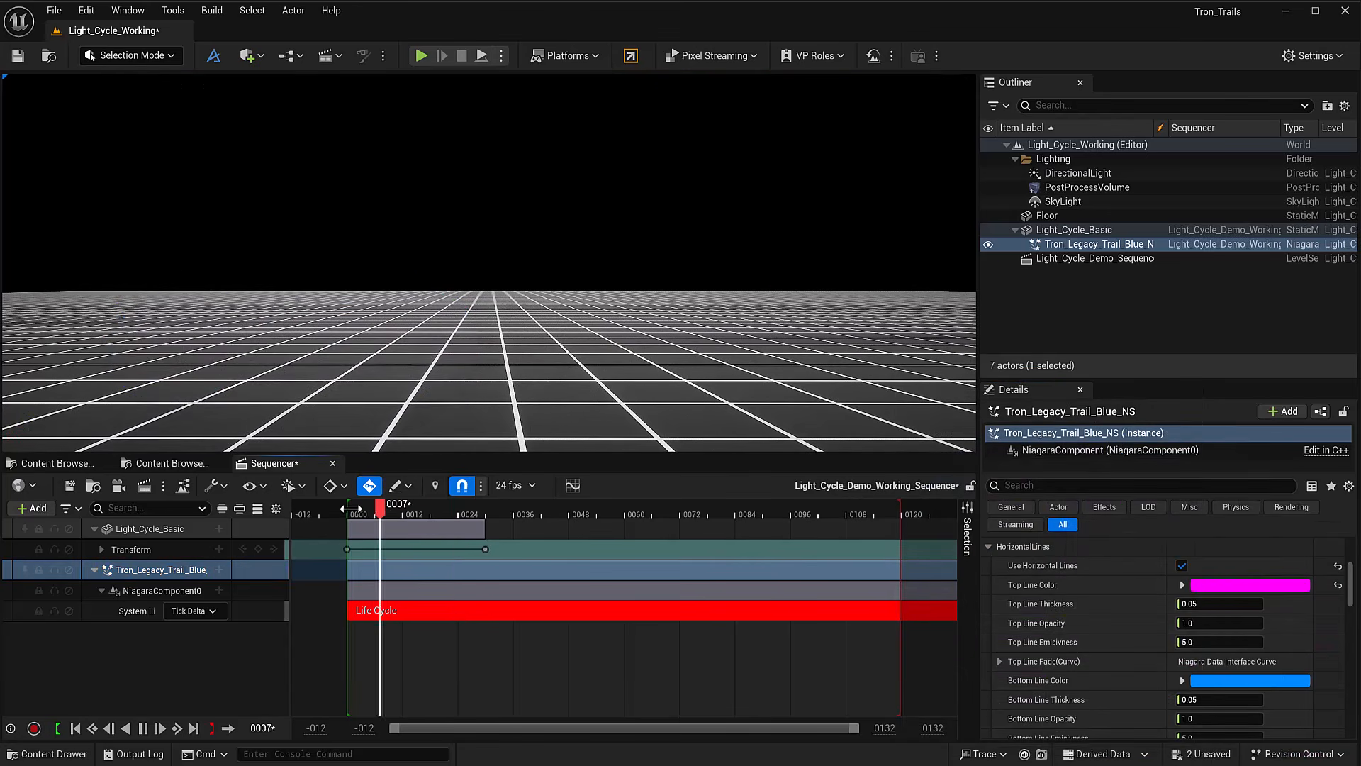
{"action": "key", "text": "space"}
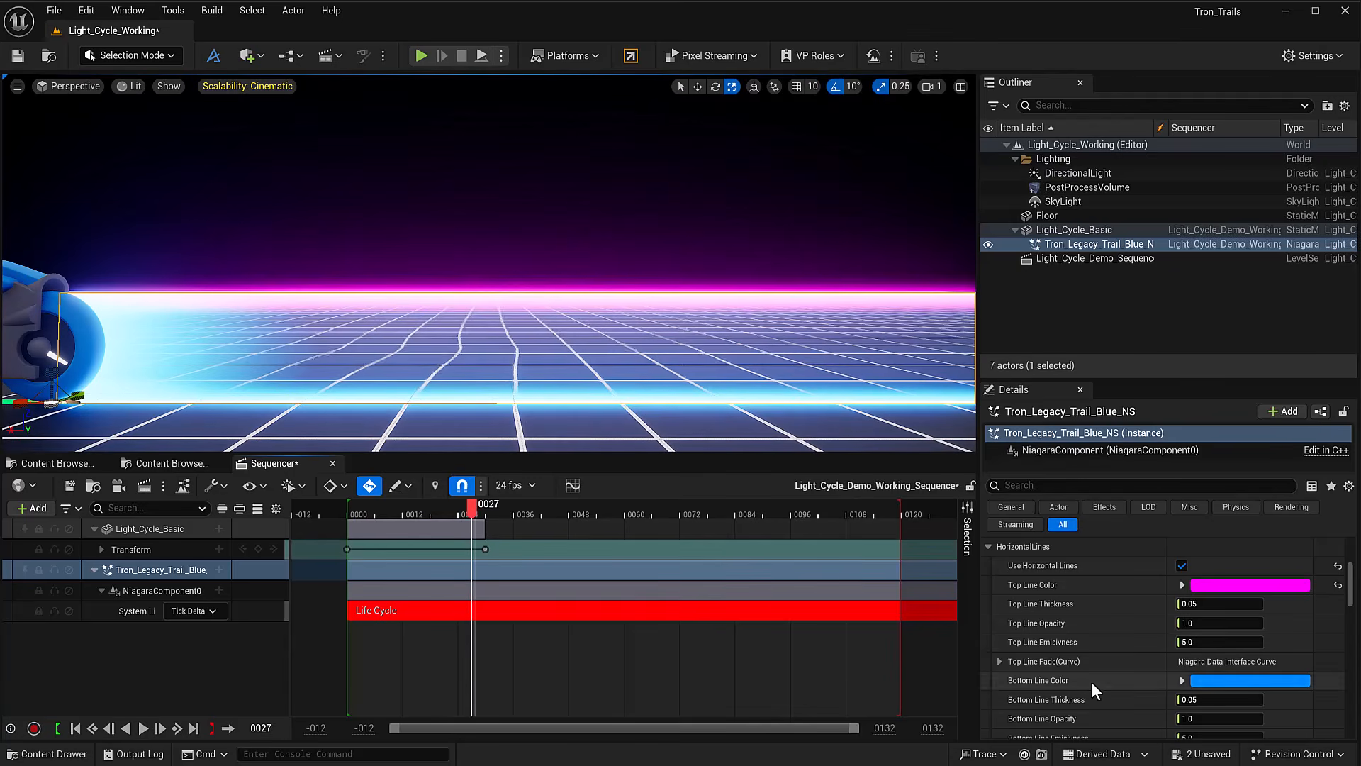
{"action": "left_click", "coordinate": [1338, 584]}
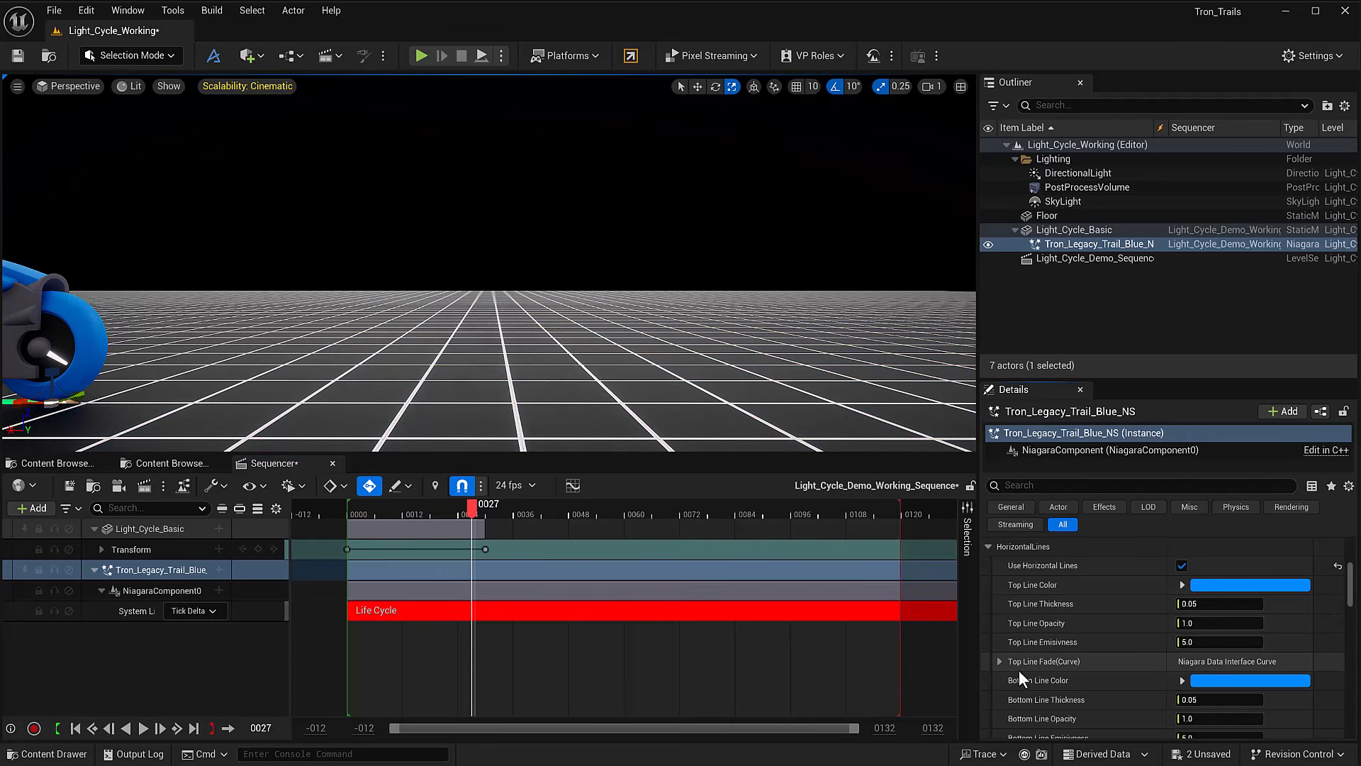
- Expand the Top Line Fade curve and replay the sequence up to frame 25 to examine the top line's fade
{"action": "scroll", "coordinate": [1035, 667], "scroll_direction": "down", "scroll_amount": 1}
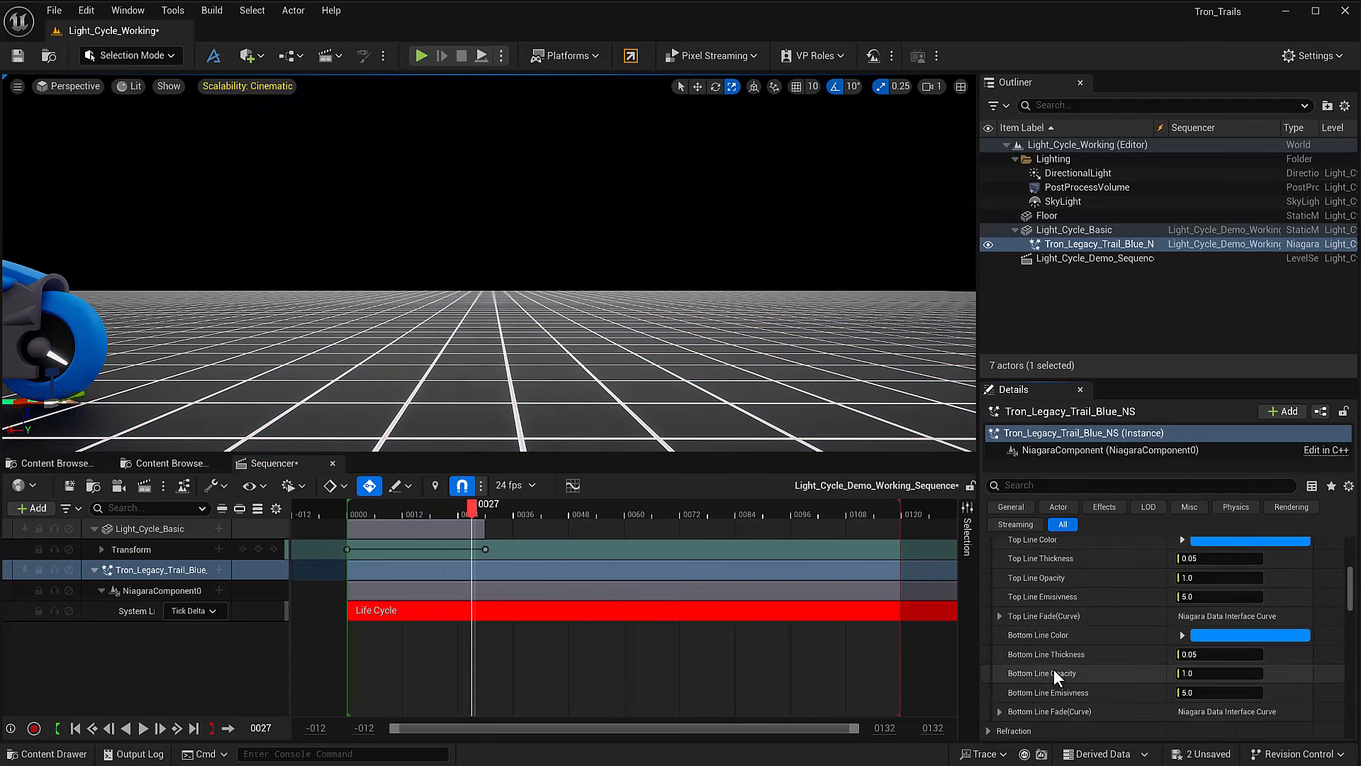
{"action": "left_click", "coordinate": [999, 616]}
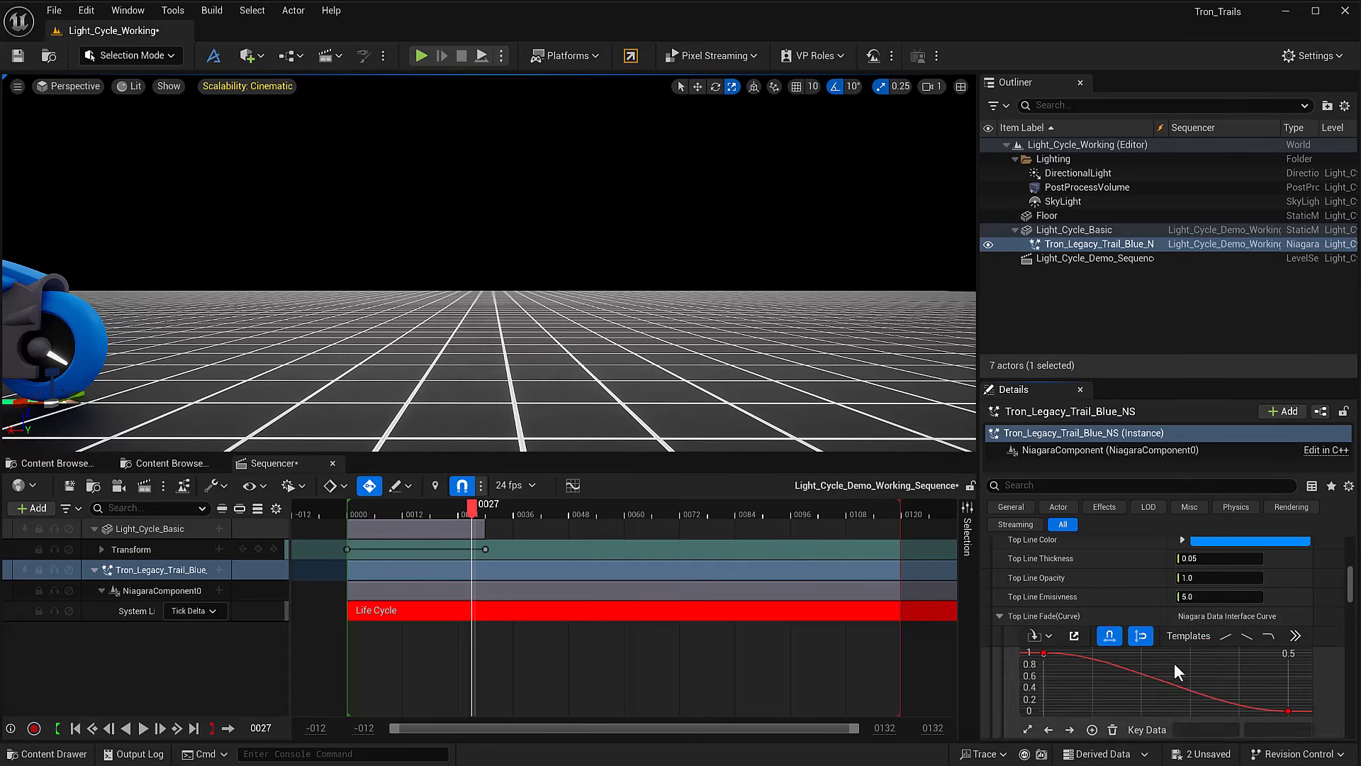
{"action": "left_click", "coordinate": [342, 509]}
{"action": "key", "text": "space"}
{"action": "key", "text": "space"}
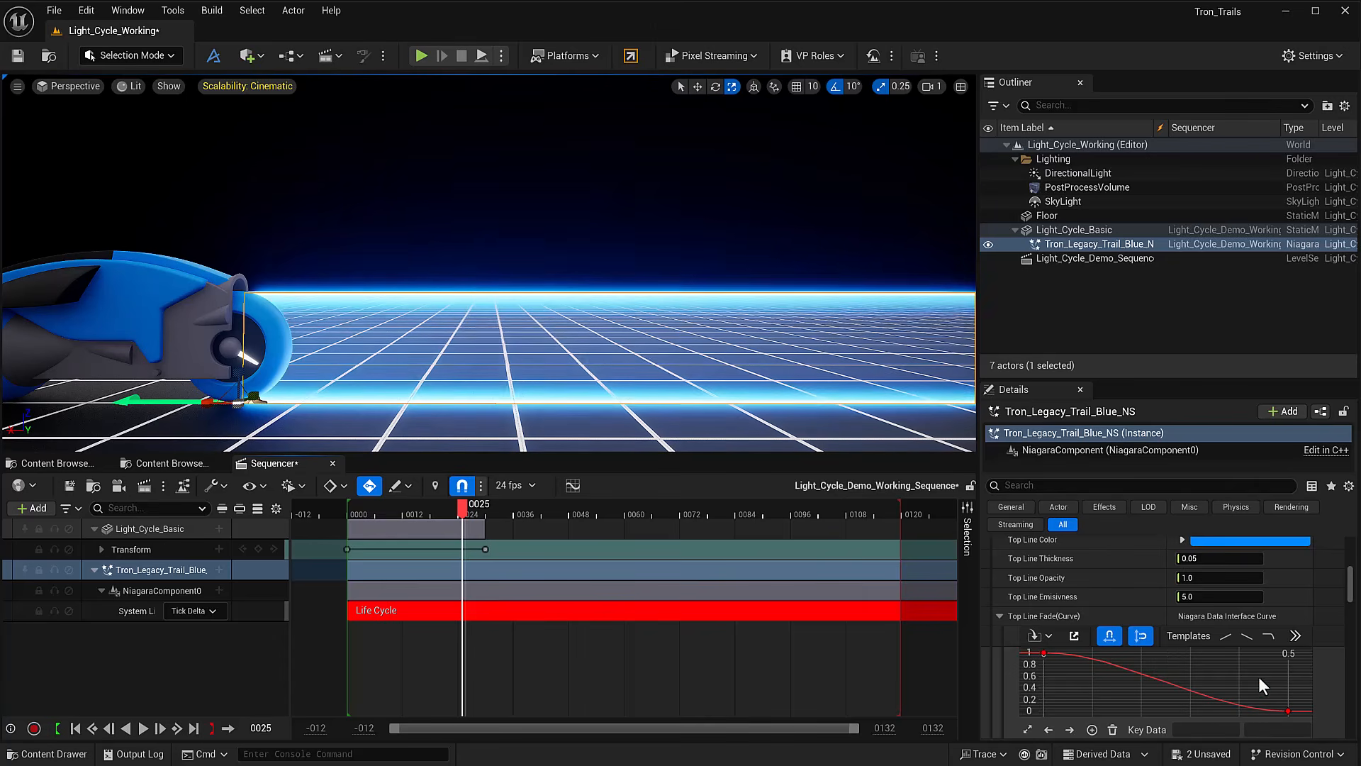
- Move the end key of the Top Line Fade curve to time 1.0 and replay the sequence up to frame 25
{"action": "scroll", "coordinate": [1282, 702], "scroll_direction": "down", "scroll_amount": 3}
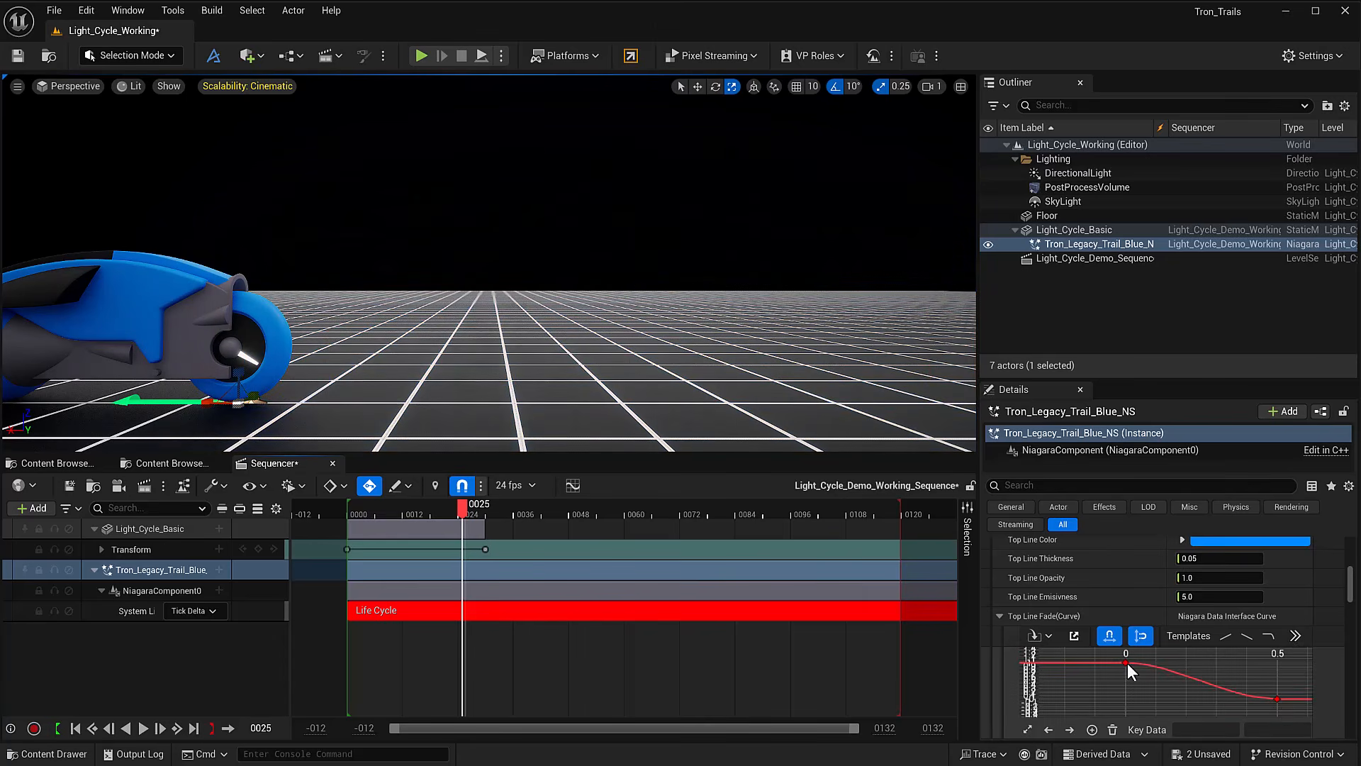
{"action": "scroll", "coordinate": [1276, 692], "scroll_direction": "down", "scroll_amount": 2}
{"action": "left_click", "coordinate": [1278, 698]}
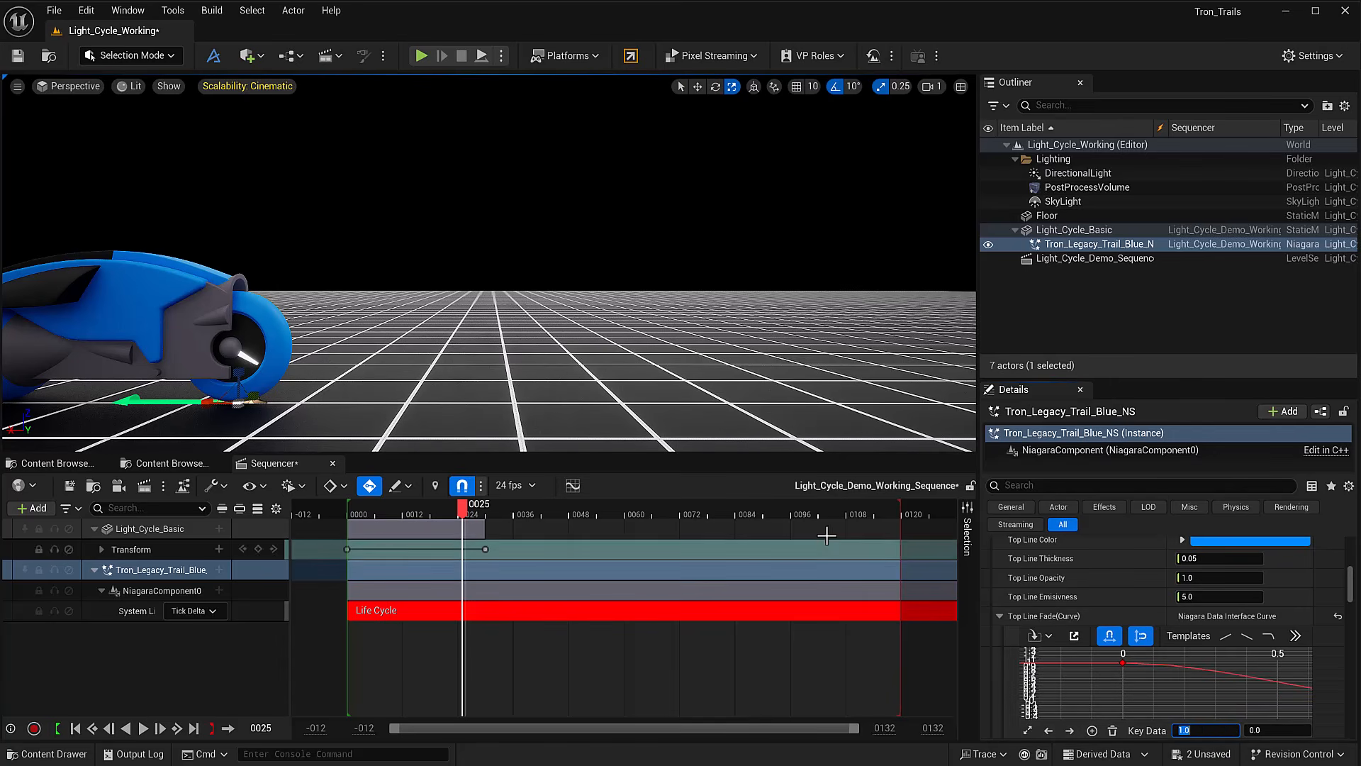
{"action": "left_click", "coordinate": [346, 512]}
{"action": "key", "text": "space"}
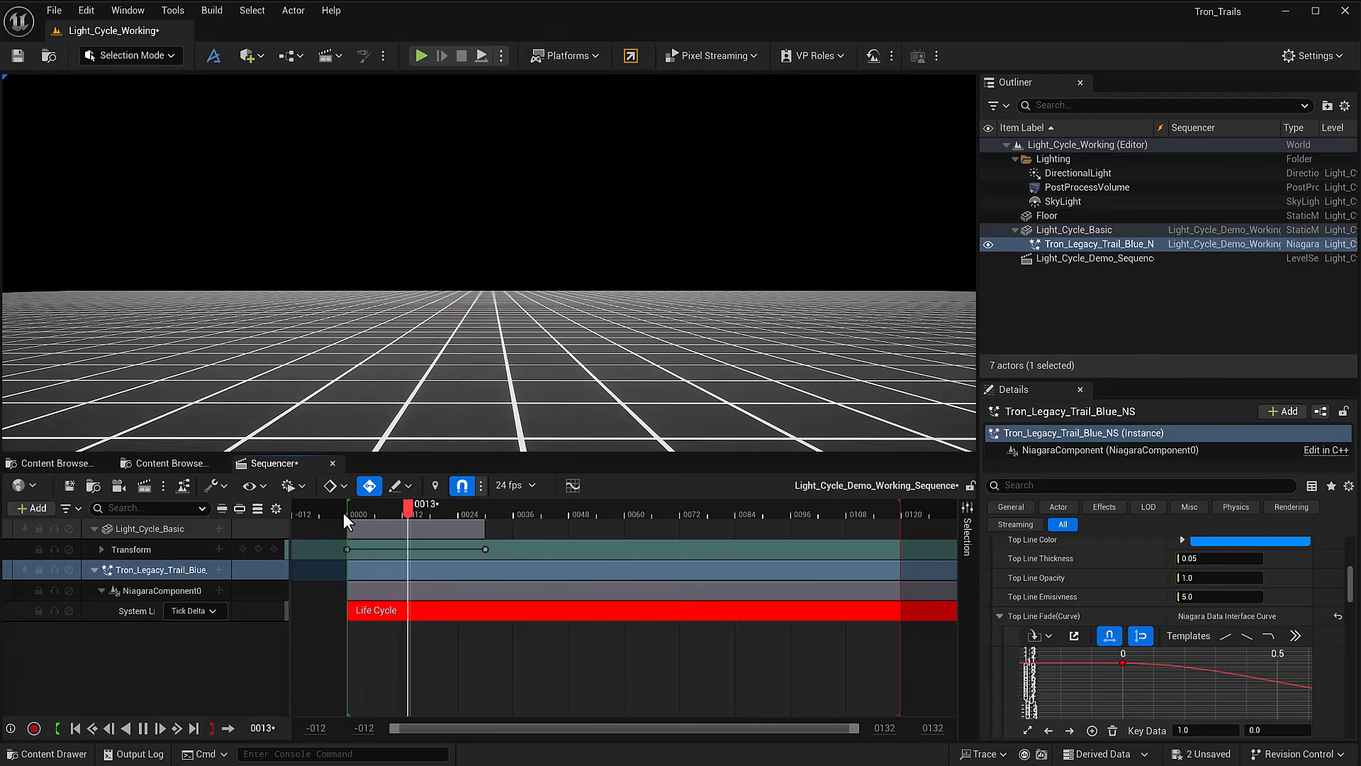
{"action": "key", "text": "space"}
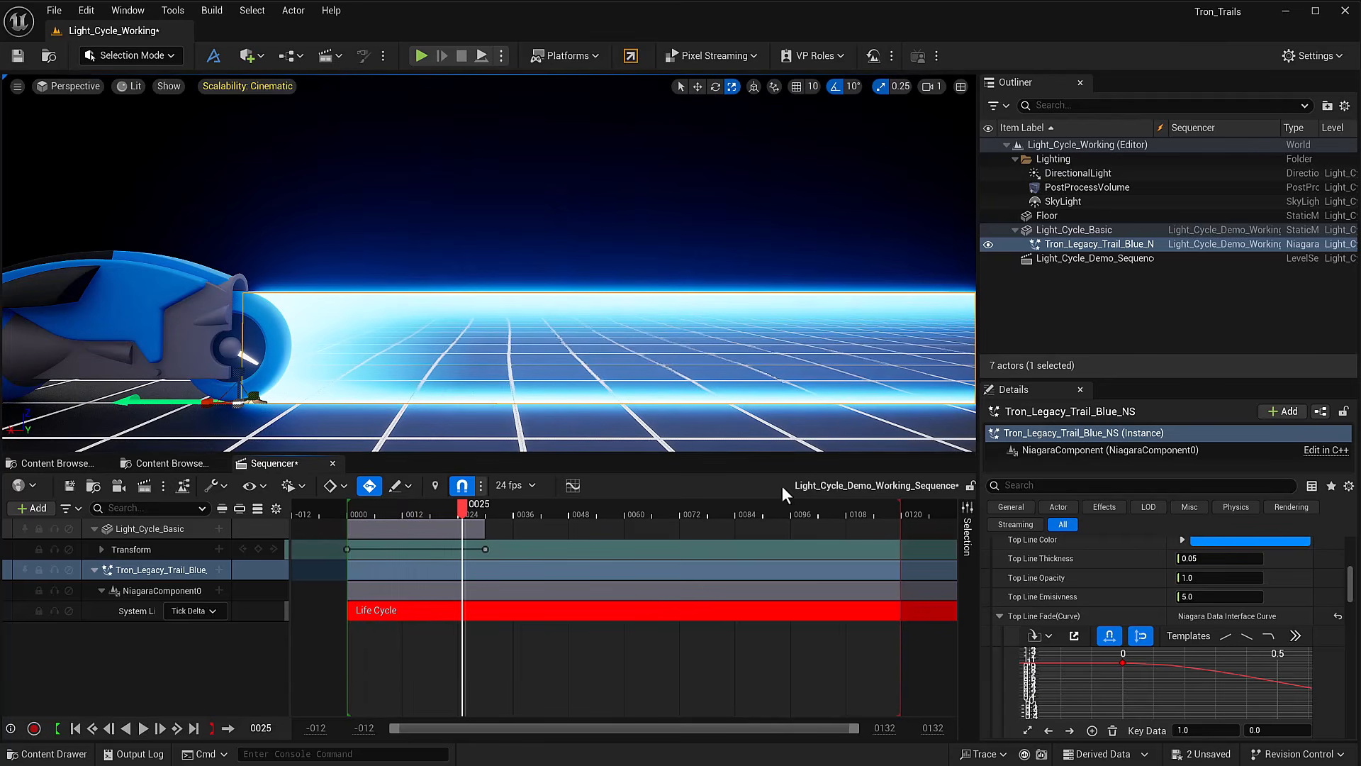
- Apply the descending linear ramp template to the Top Line Fade curve and replay the sequence up to frame 24
{"action": "left_click", "coordinate": [1244, 636]}
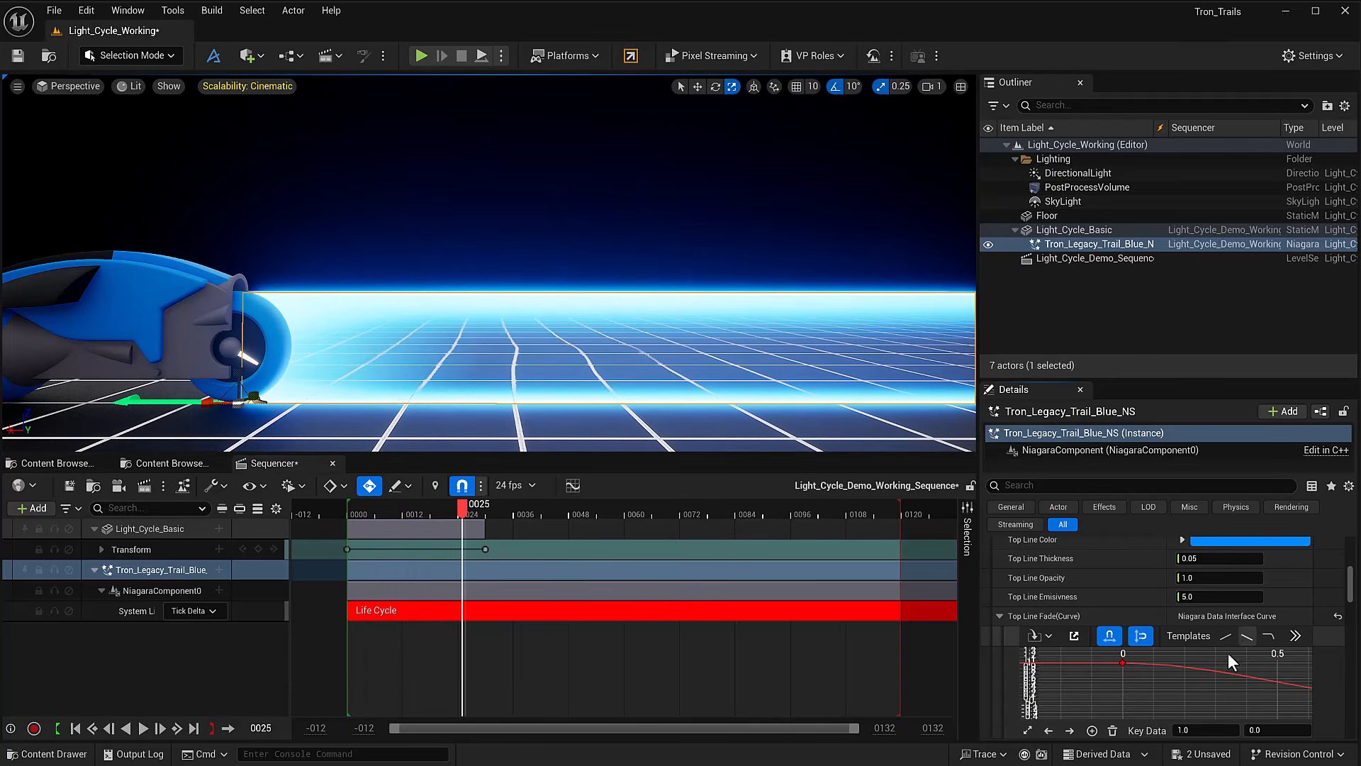
{"action": "scroll", "coordinate": [1189, 687], "scroll_direction": "down", "scroll_amount": 4}
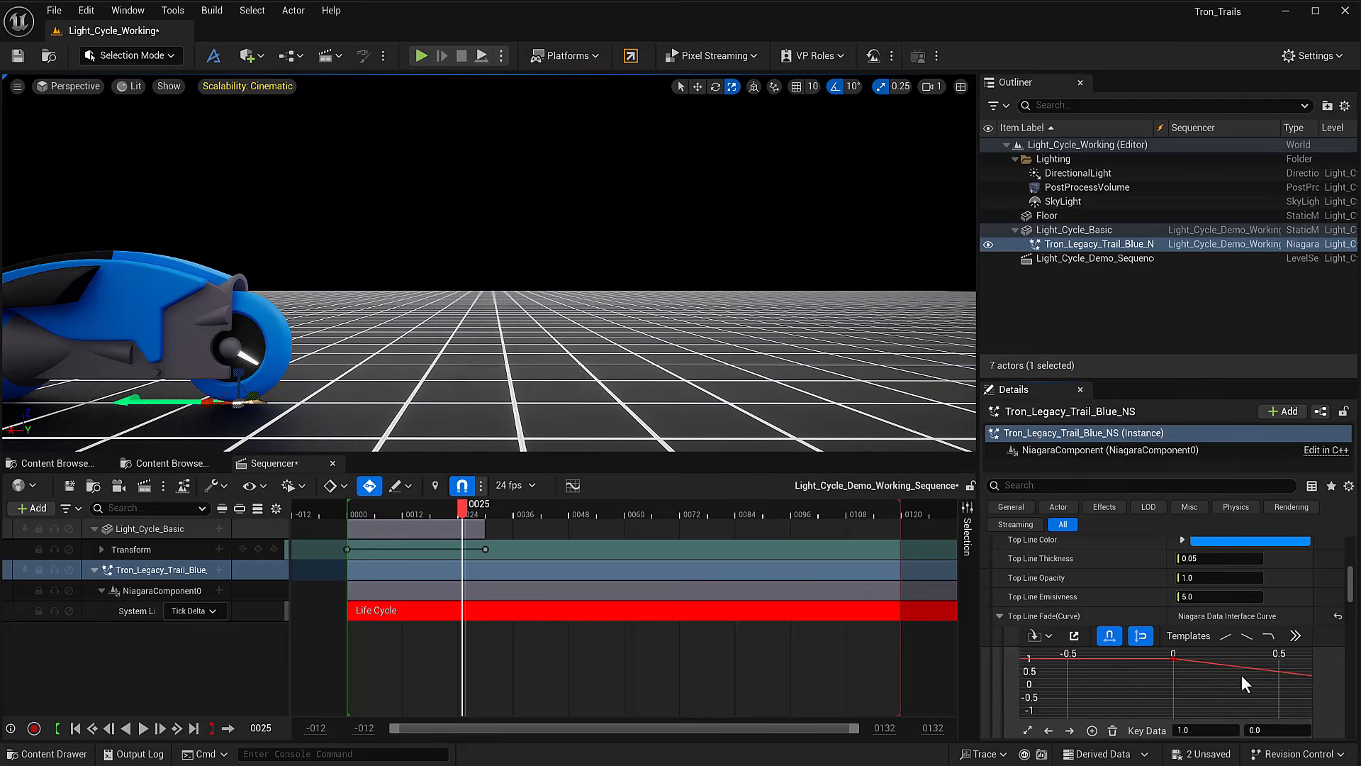
{"action": "left_click", "coordinate": [349, 510]}
{"action": "key", "text": "space"}
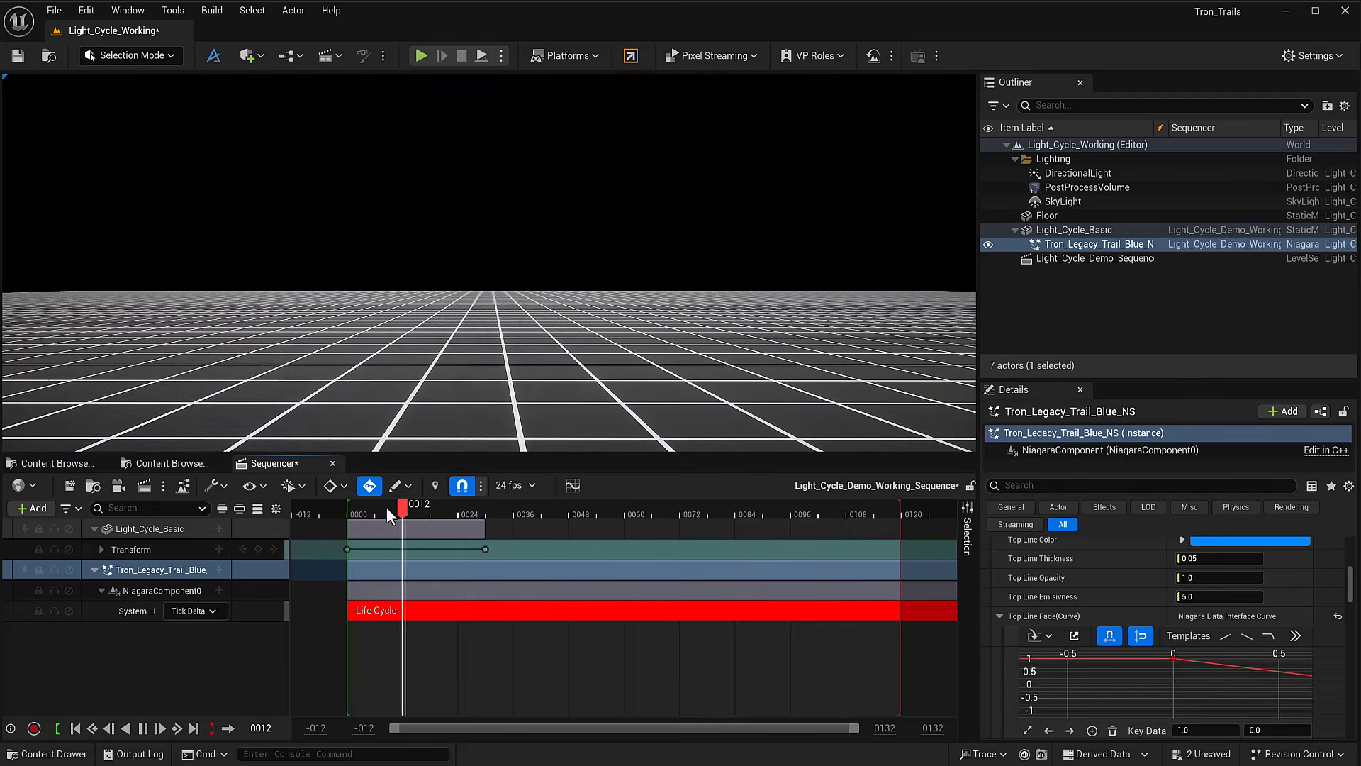
{"action": "key", "text": "space"}
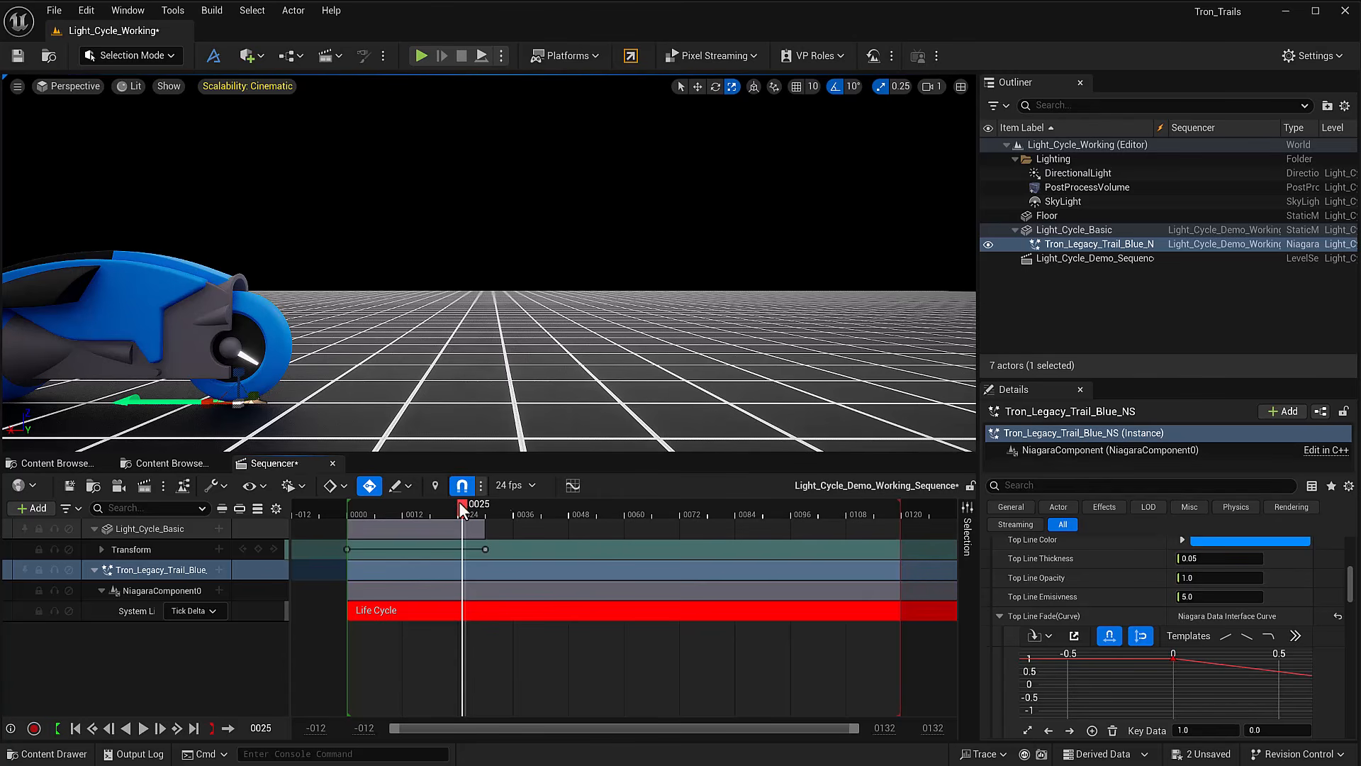
{"action": "left_click", "coordinate": [338, 507]}
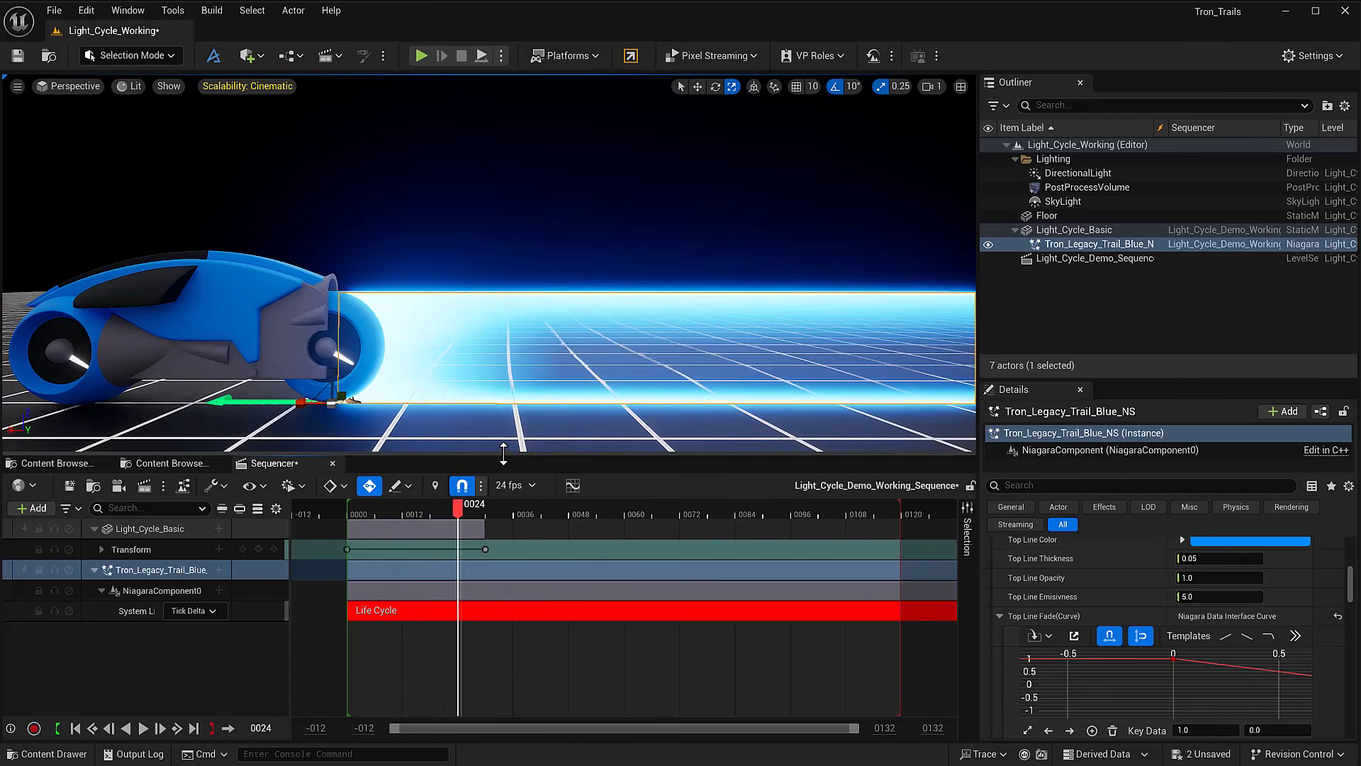
- Bring the Refraction parameters into view and replay the sequence up to frame 21 to examine the trail's distortion
{"action": "left_click", "coordinate": [337, 507]}
{"action": "key", "text": "space"}
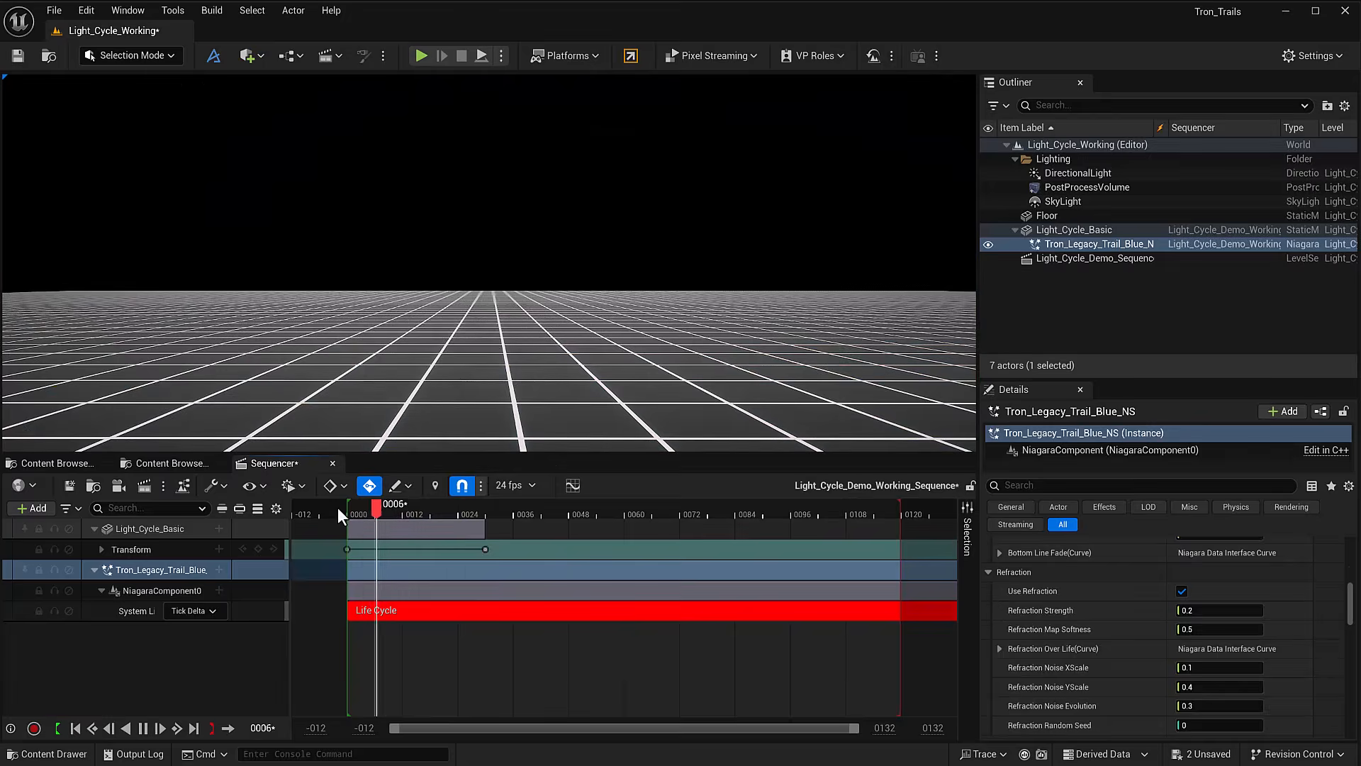
{"action": "key", "text": "space"}
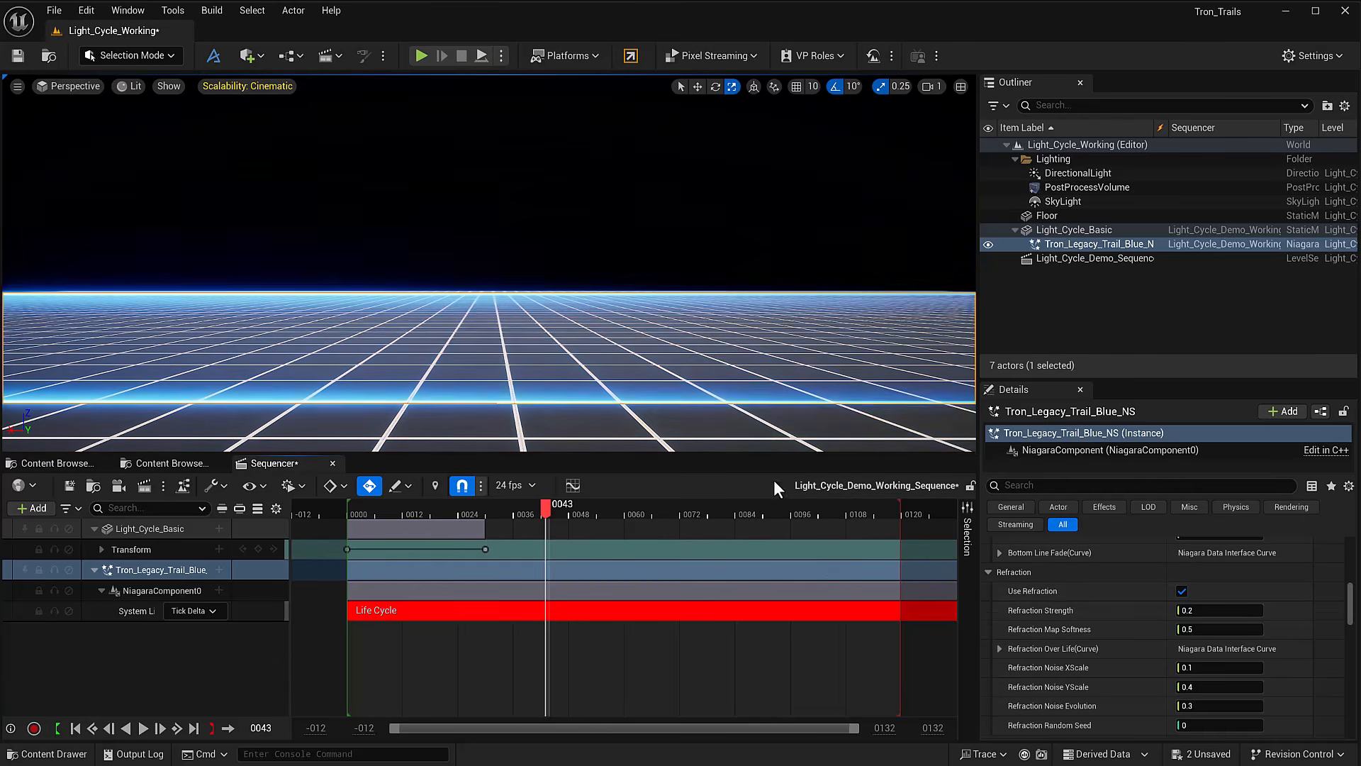
{"action": "left_click", "coordinate": [343, 508]}
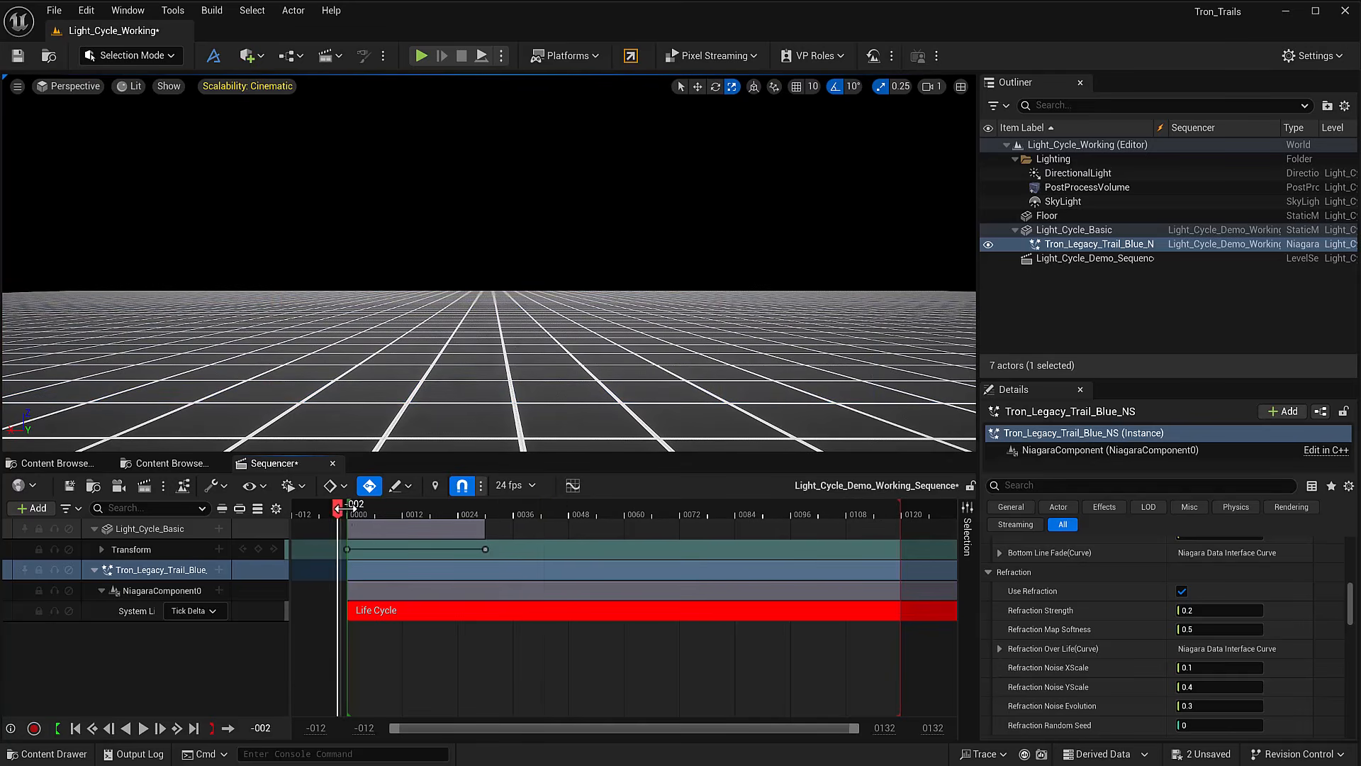
{"action": "key", "text": "space"}
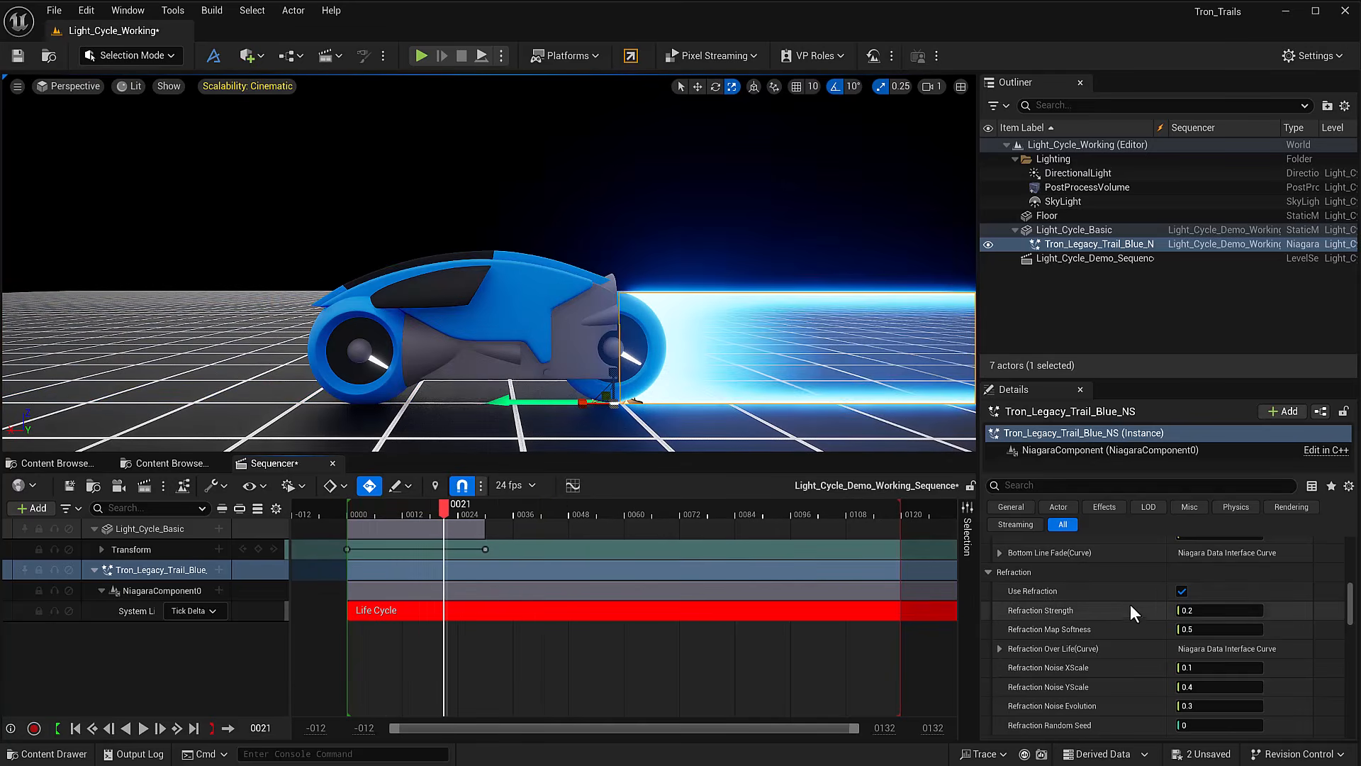
- Turn off Use Refraction and replay the sequence up to frame 24
{"action": "left_click", "coordinate": [1182, 592]}
{"action": "left_click", "coordinate": [337, 506]}
{"action": "key", "text": "space"}
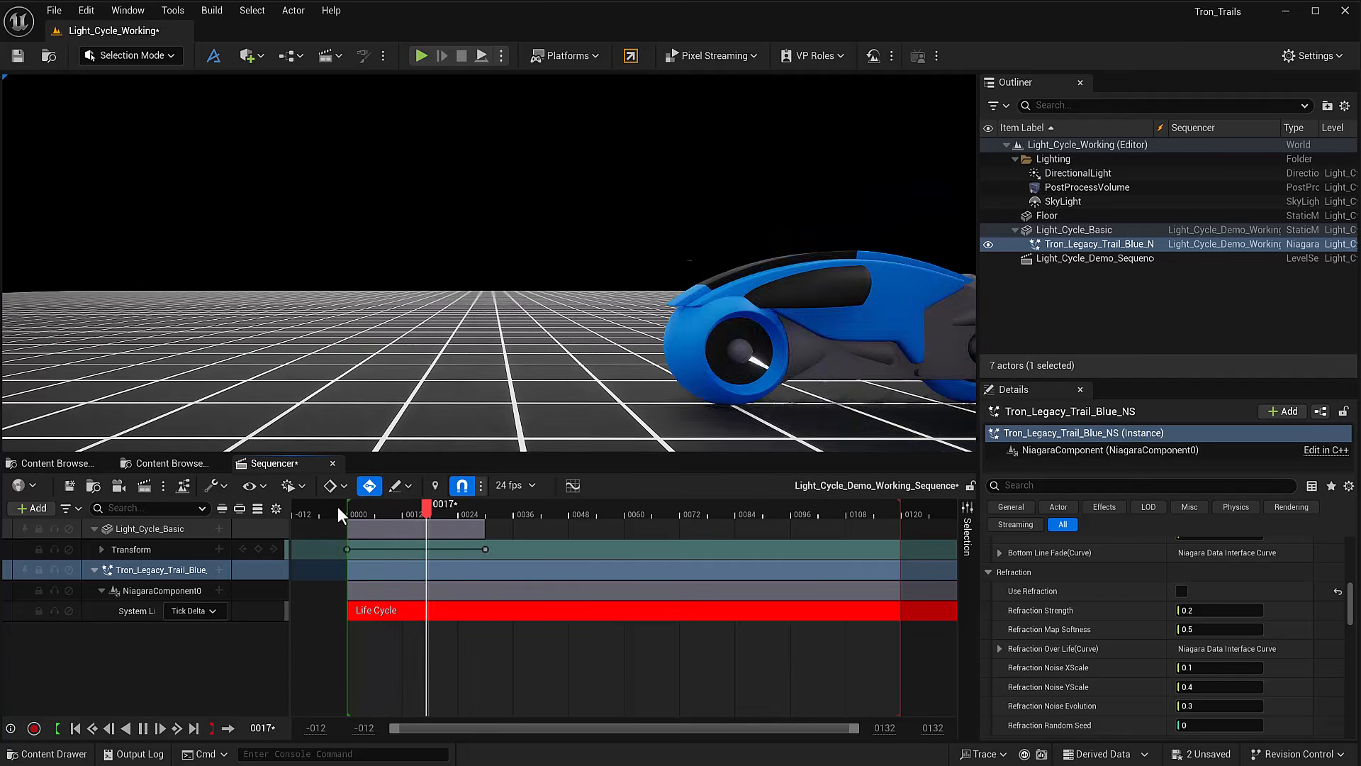
{"action": "key", "text": "space"}
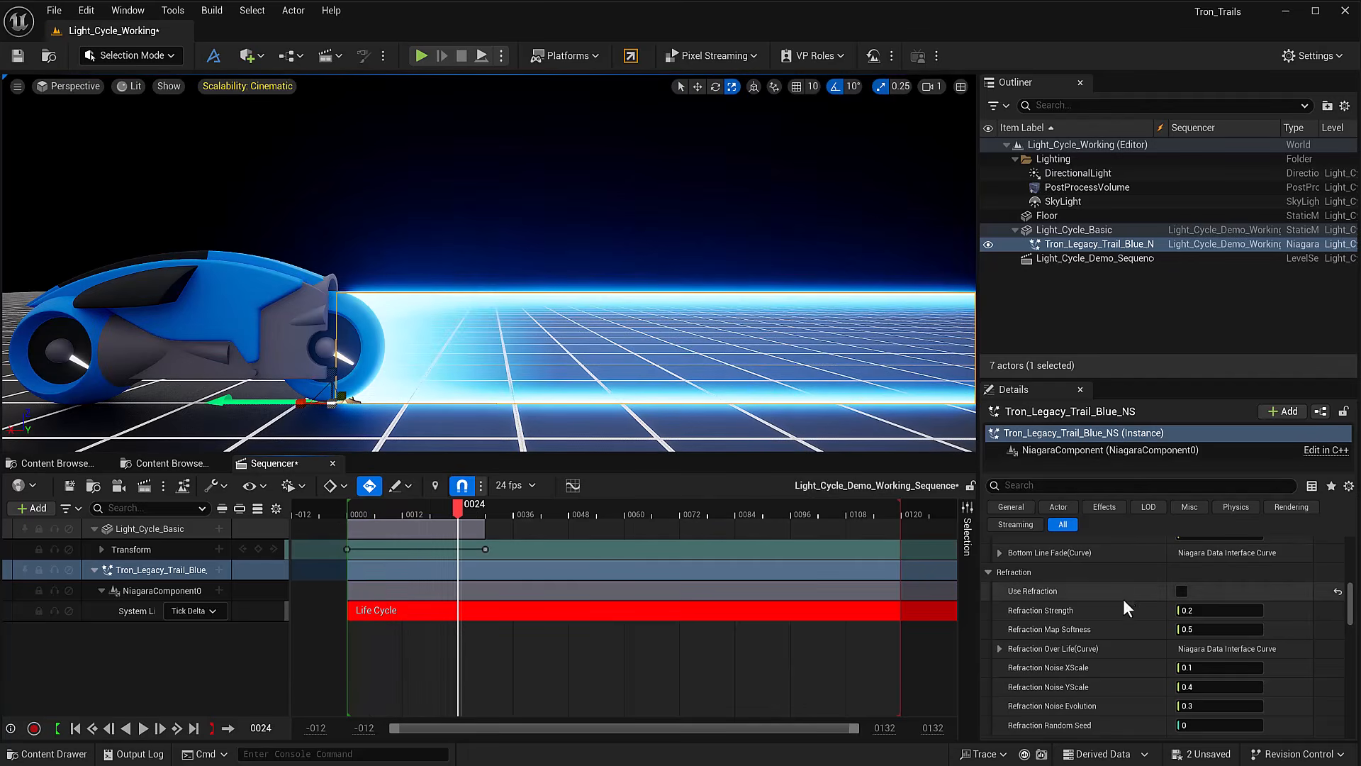
- Turn Use Refraction back on and replay the sequence up to frame 24
{"action": "left_click", "coordinate": [1182, 591]}
{"action": "left_click", "coordinate": [347, 504]}
{"action": "key", "text": "space"}
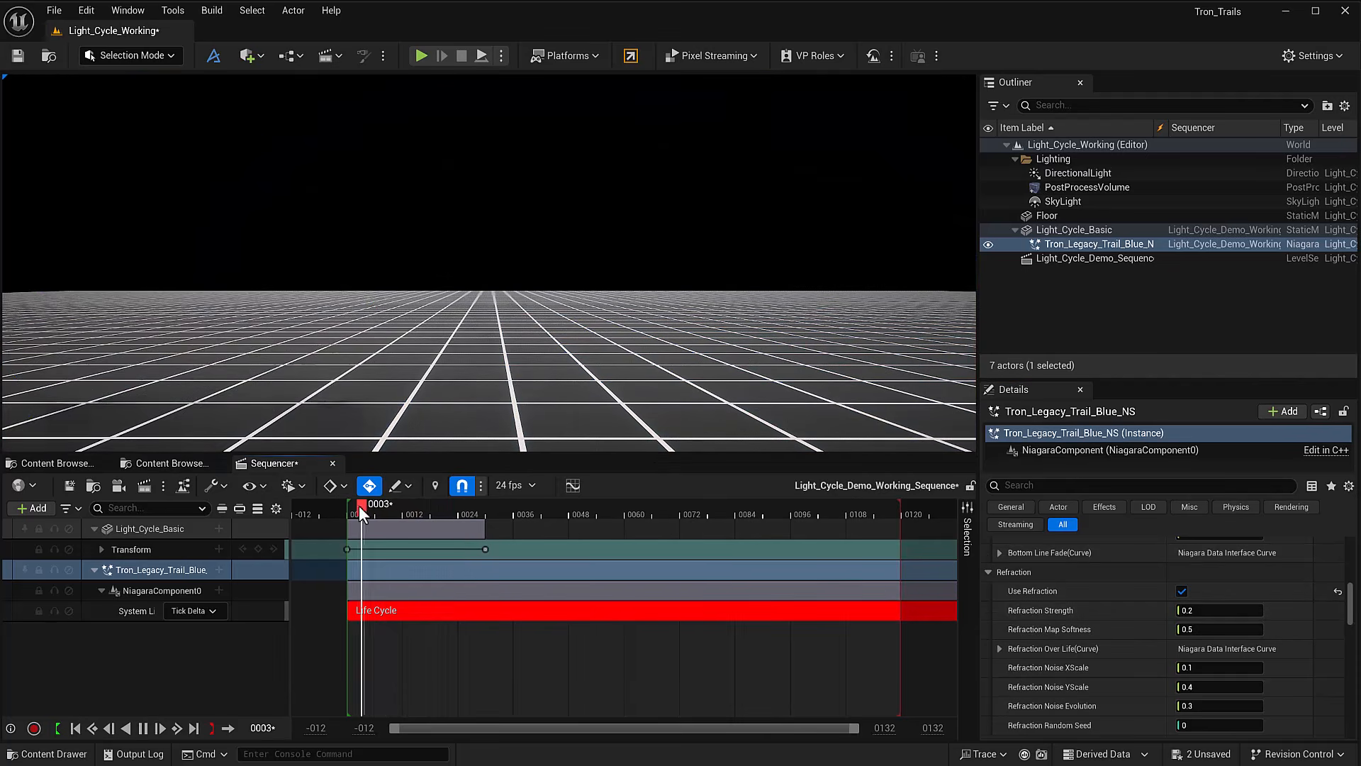
{"action": "key", "text": "space"}
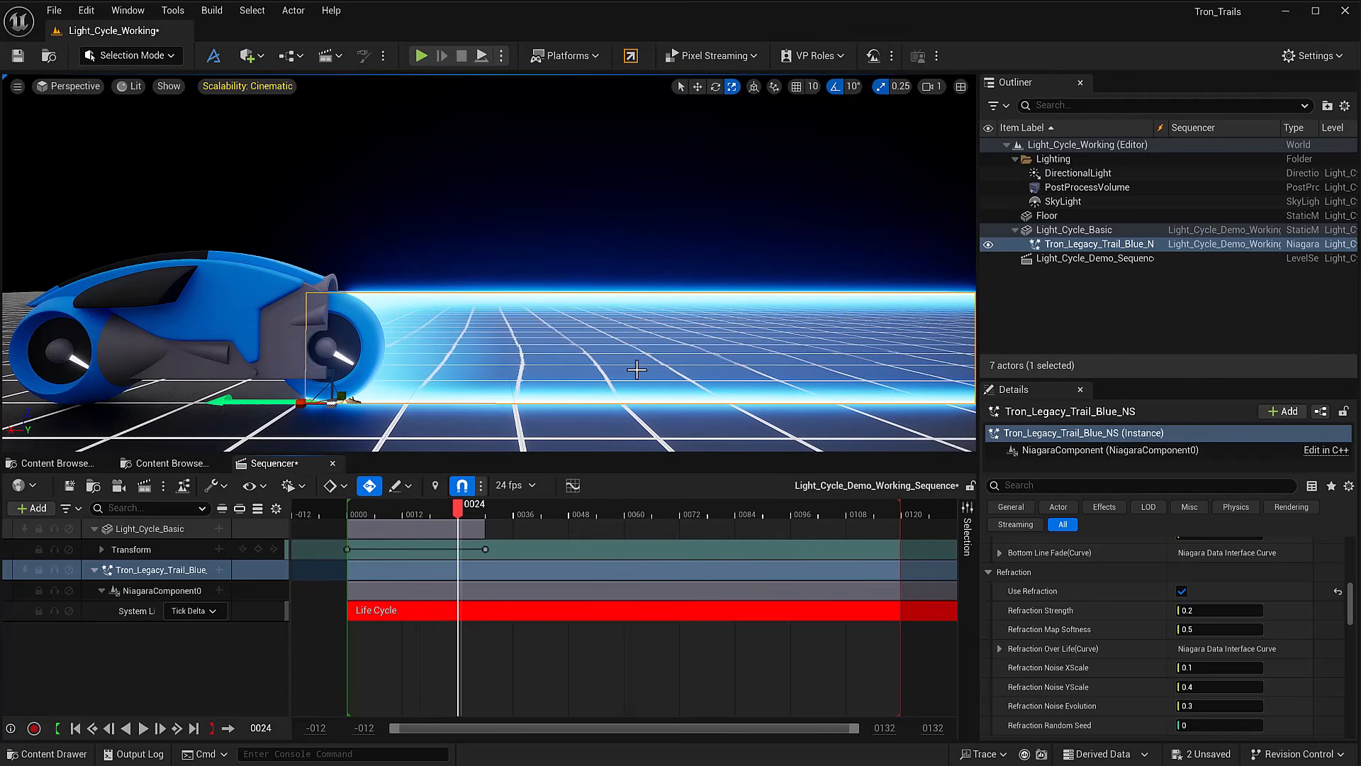
- Set the Refraction Strength to 1.0 and replay the sequence up to frame 25
{"action": "left_click_drag", "start_coordinate": [1198, 612], "coordinate": [1248, 618]}
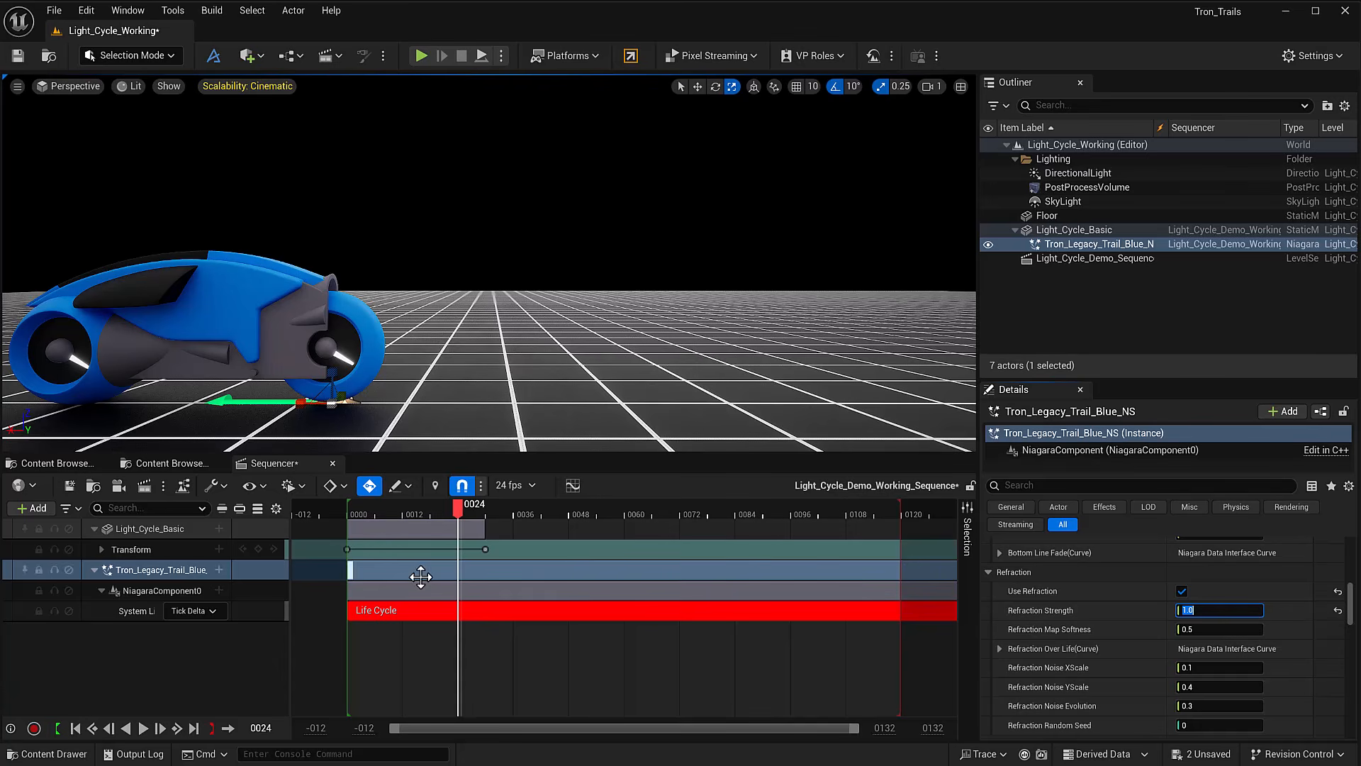
{"action": "left_click", "coordinate": [347, 513]}
{"action": "key", "text": "space"}
{"action": "key", "text": "space"}
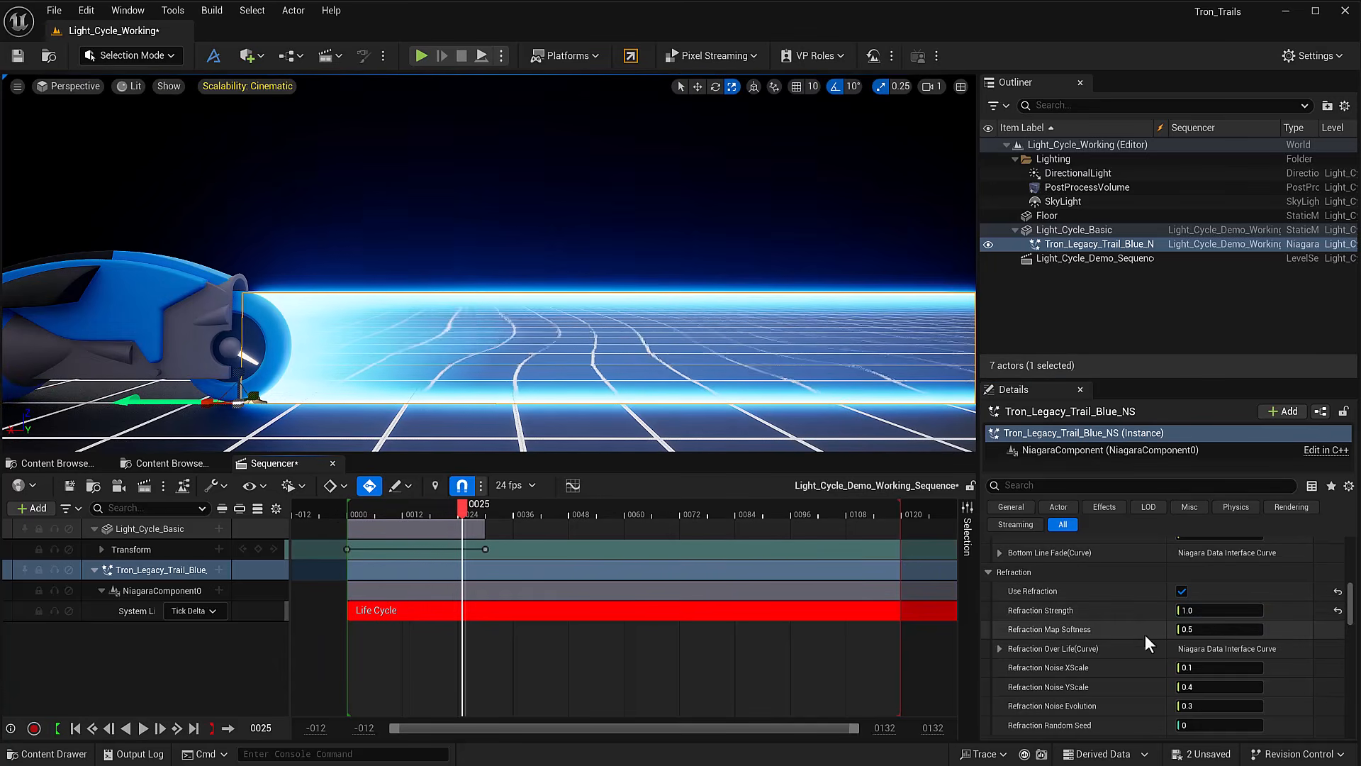
- Set the Refraction Map Softness to 0, replay the sequence and stop on frame 25
{"action": "left_click", "coordinate": [1190, 632]}
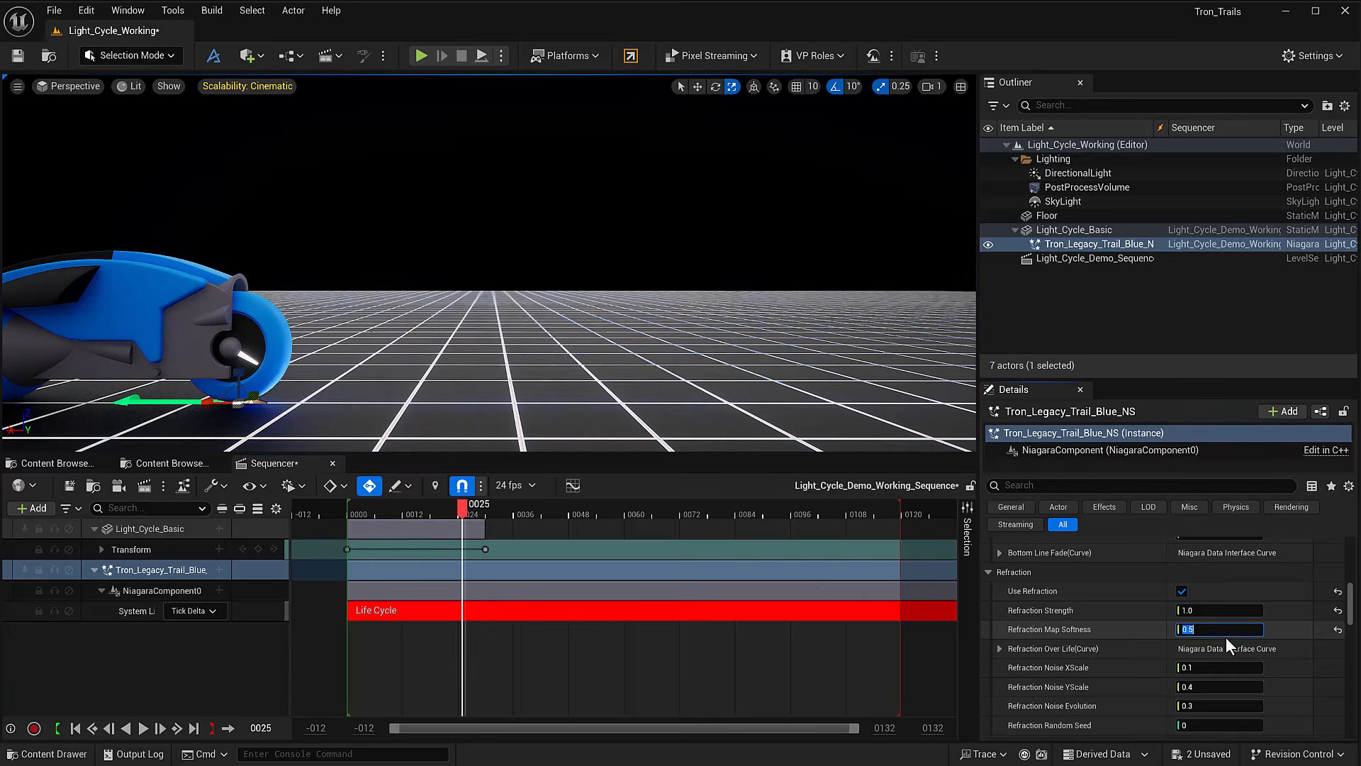
{"action": "key", "text": "BackSpace"}
{"action": "type", "text": "0"}
{"action": "key", "text": "Return"}
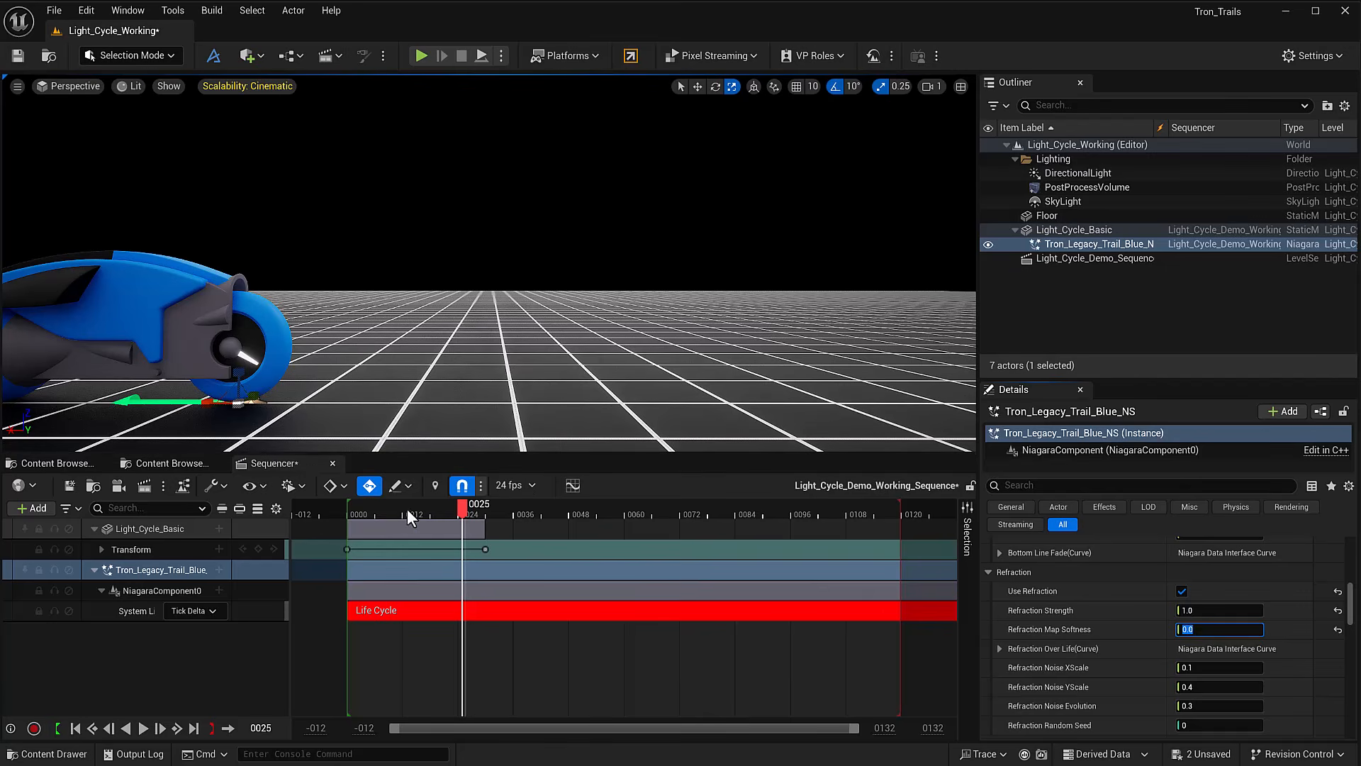
{"action": "left_click", "coordinate": [341, 513]}
{"action": "key", "text": "space"}
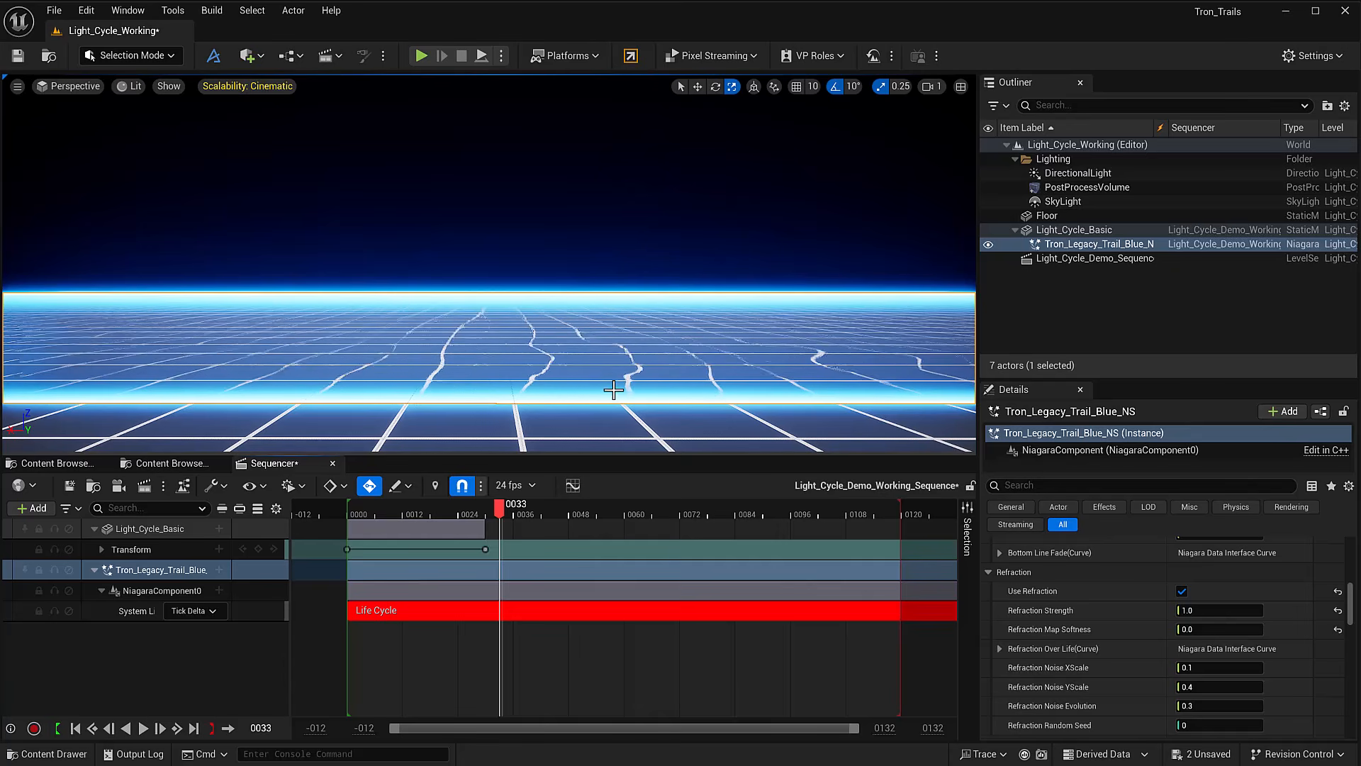
{"action": "left_click_drag", "start_coordinate": [440, 509], "coordinate": [464, 509]}
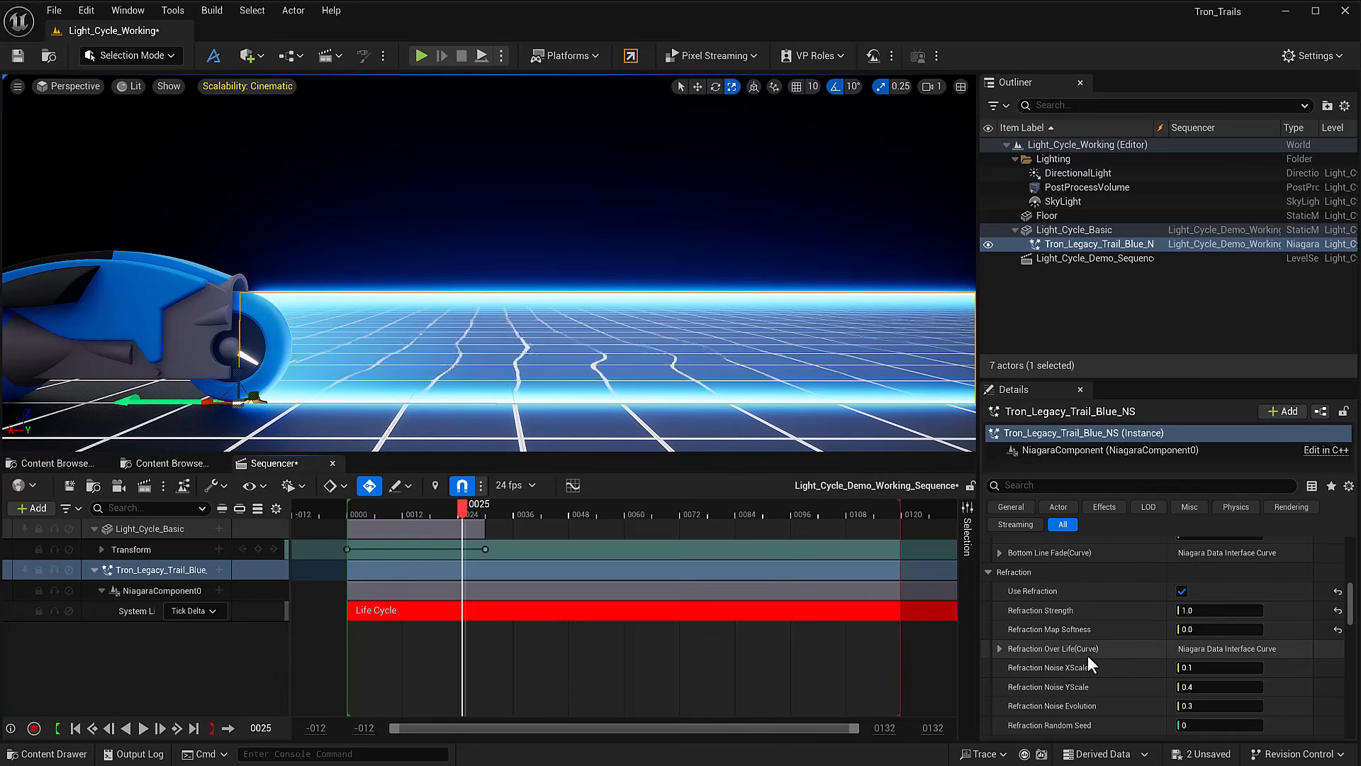
- Move the end key of the Refraction Over Life curve to time 0.1 and replay the sequence up to frame 78
{"action": "left_click", "coordinate": [1000, 649]}
{"action": "scroll", "coordinate": [1049, 652], "scroll_direction": "down", "scroll_amount": 2}
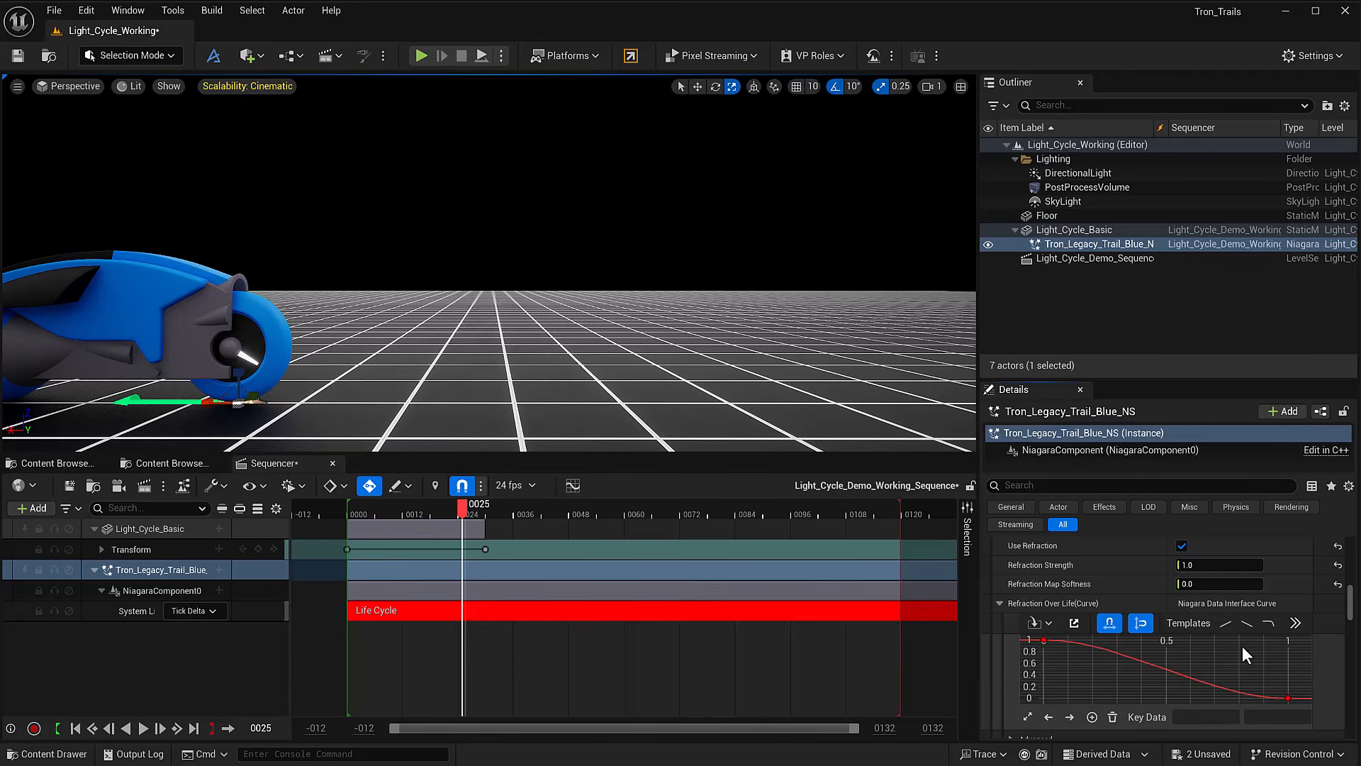
{"action": "left_click", "coordinate": [1288, 698]}
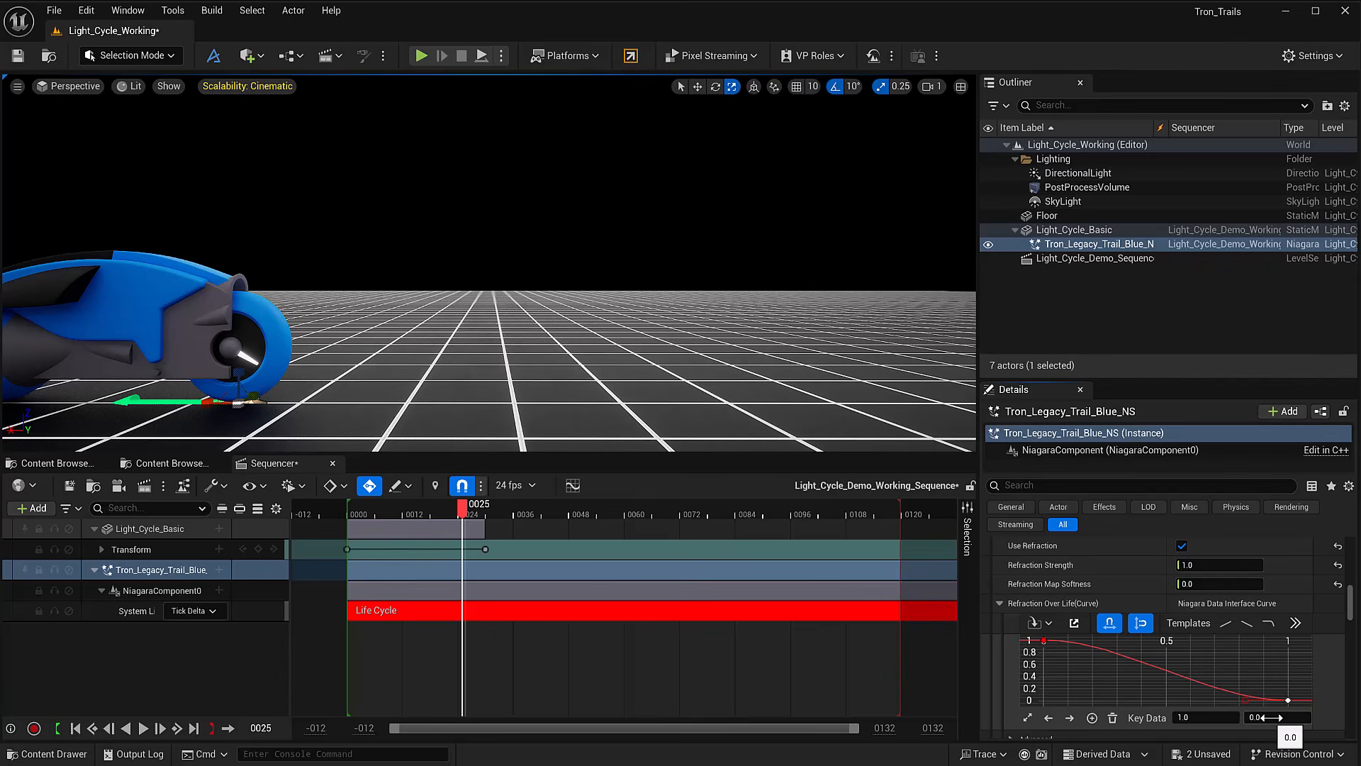
{"action": "left_click", "coordinate": [1222, 714]}
{"action": "type", "text": ".1"}
{"action": "key", "text": "Return"}
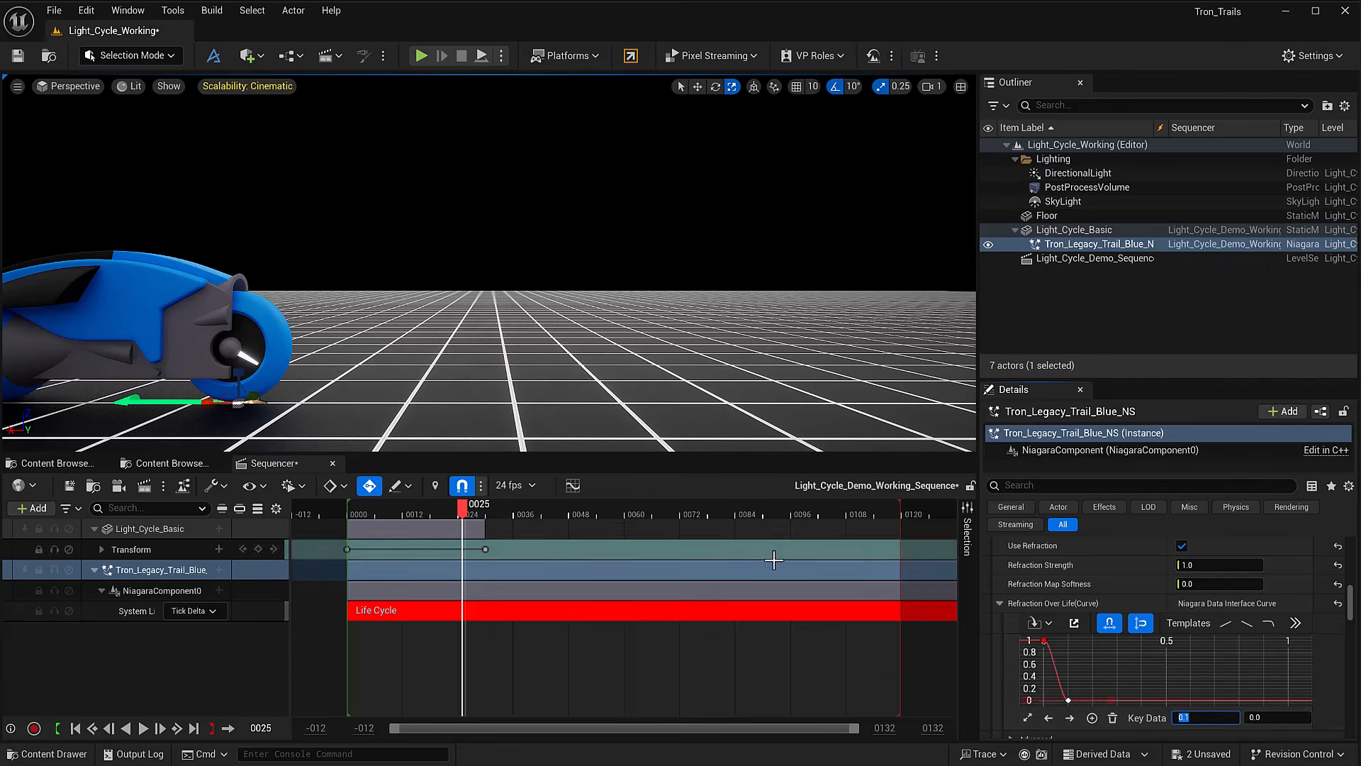
{"action": "left_click", "coordinate": [334, 510]}
{"action": "key", "text": "space"}
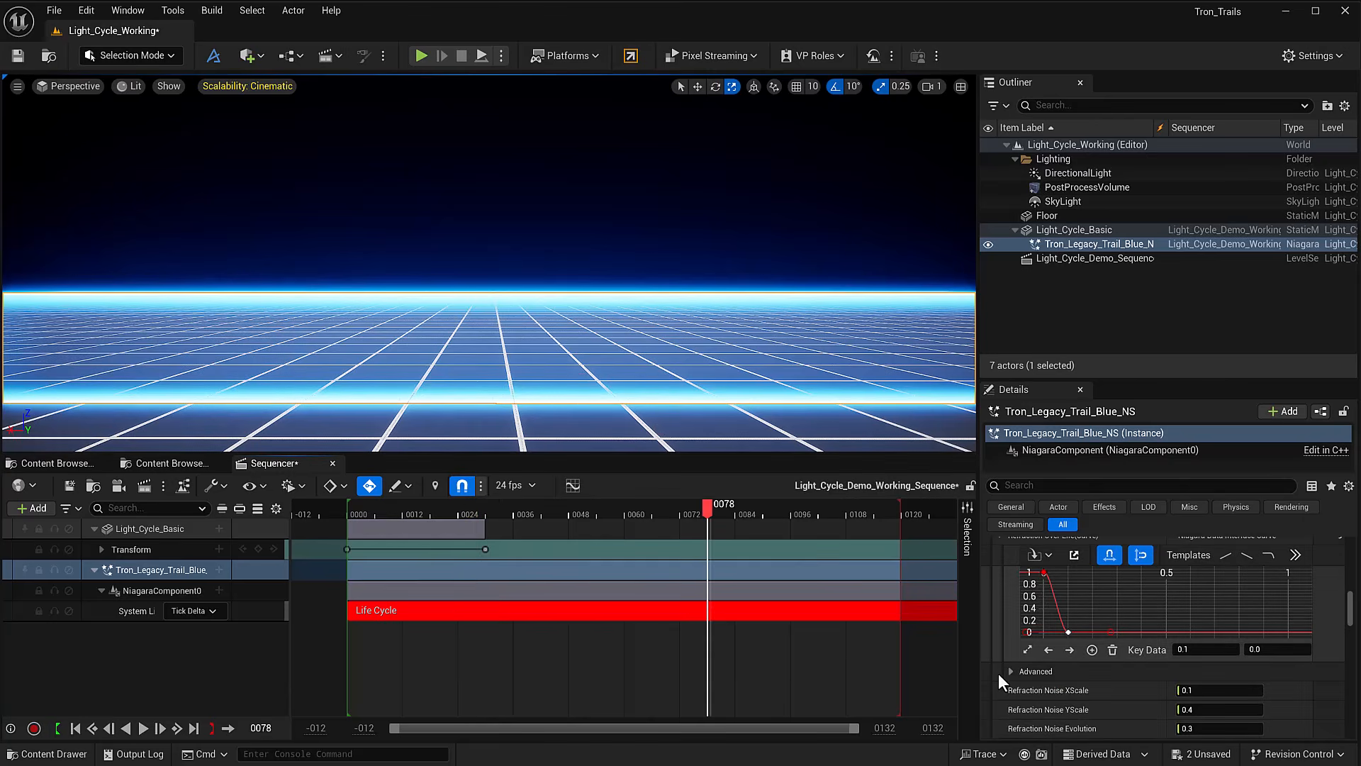
- Set the Refraction Noise Evolution to 10.0 and replay the sequence up to frame 27
{"action": "scroll", "coordinate": [998, 674], "scroll_direction": "down", "scroll_amount": 3}
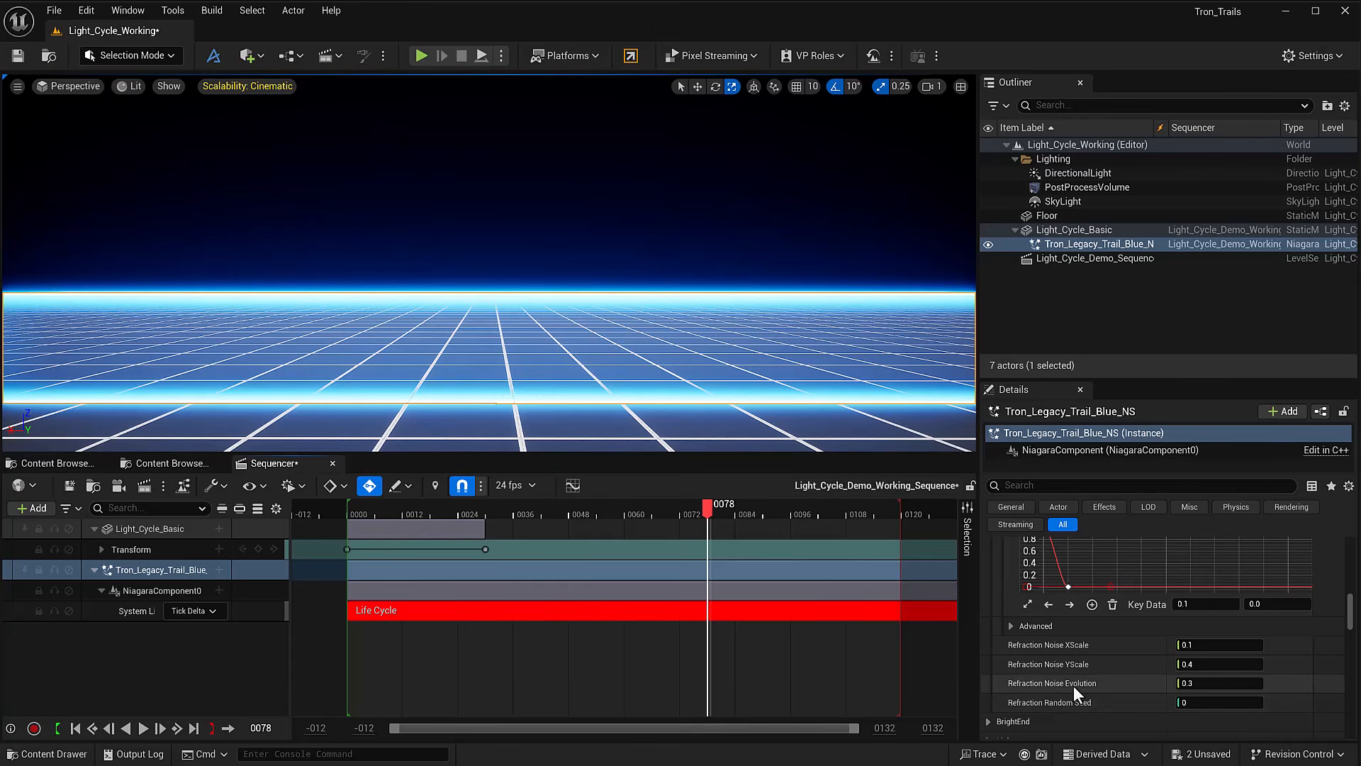
{"action": "left_click", "coordinate": [1201, 682]}
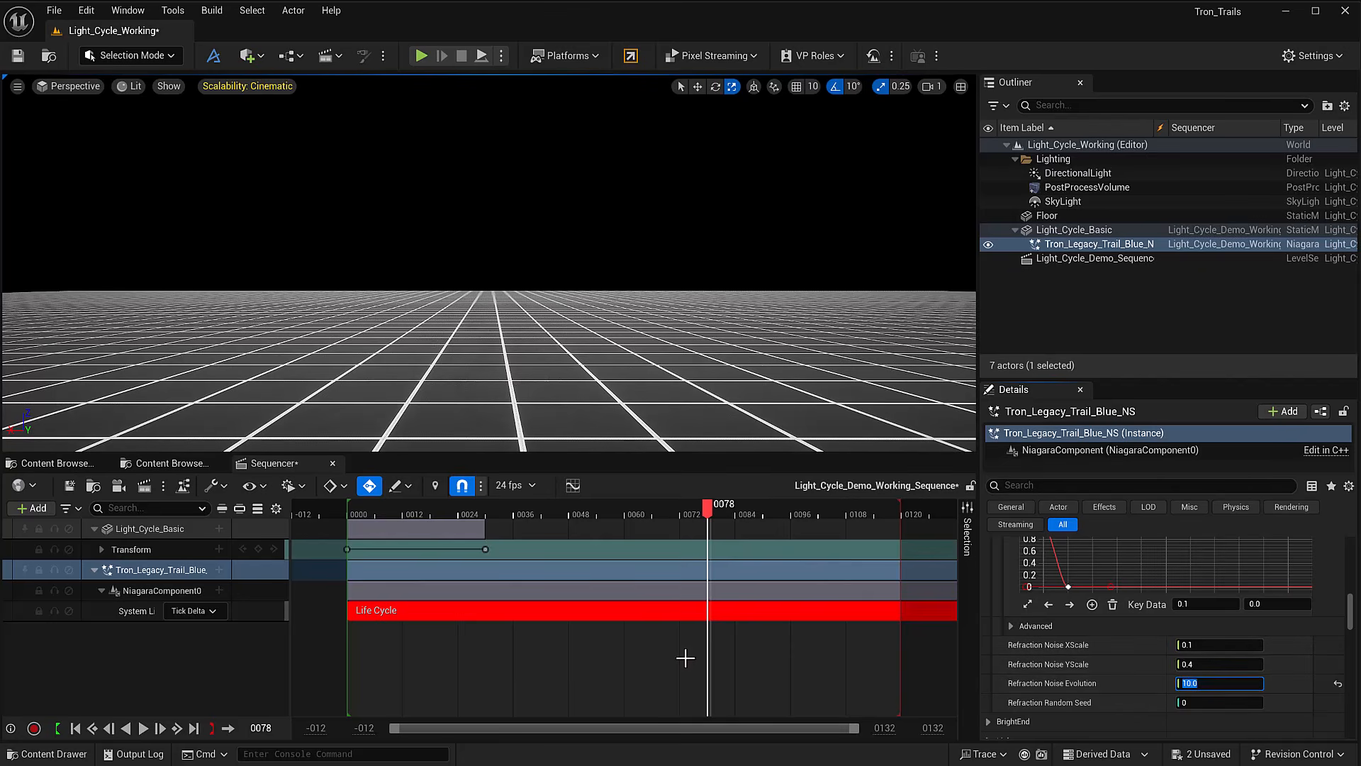
{"action": "left_click", "coordinate": [331, 513]}
{"action": "key", "text": "space"}
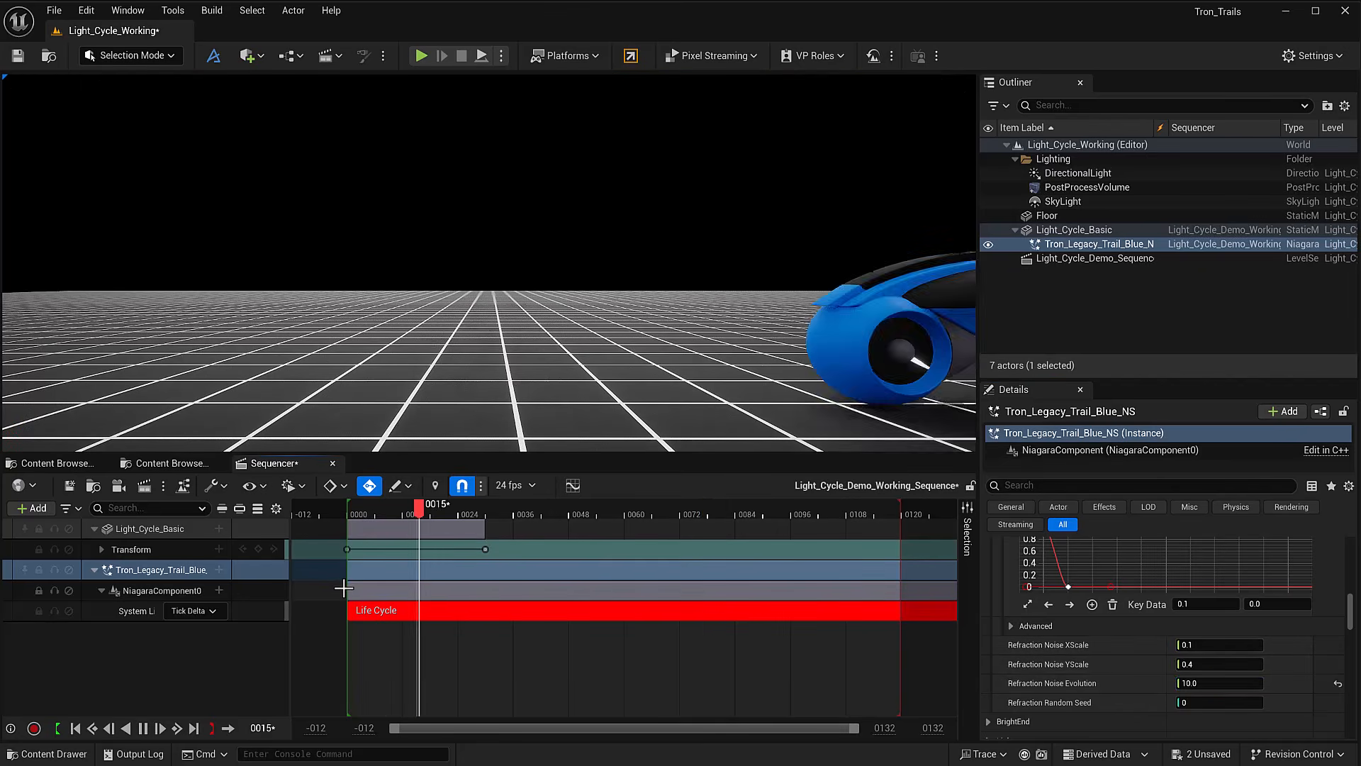
{"action": "key", "text": "space"}
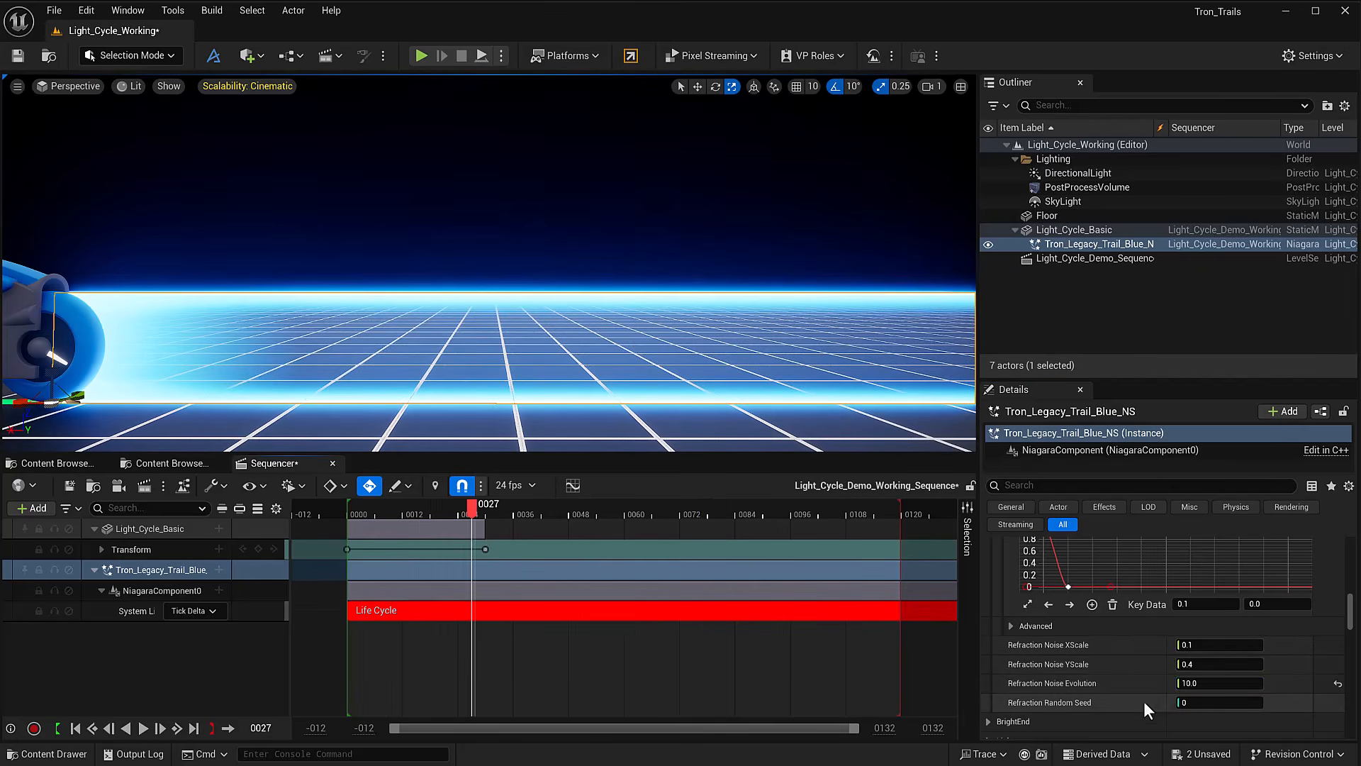
- Set the Refraction Noise Evolution to 0 and replay the sequence up to frame 32
{"action": "left_click", "coordinate": [1198, 683]}
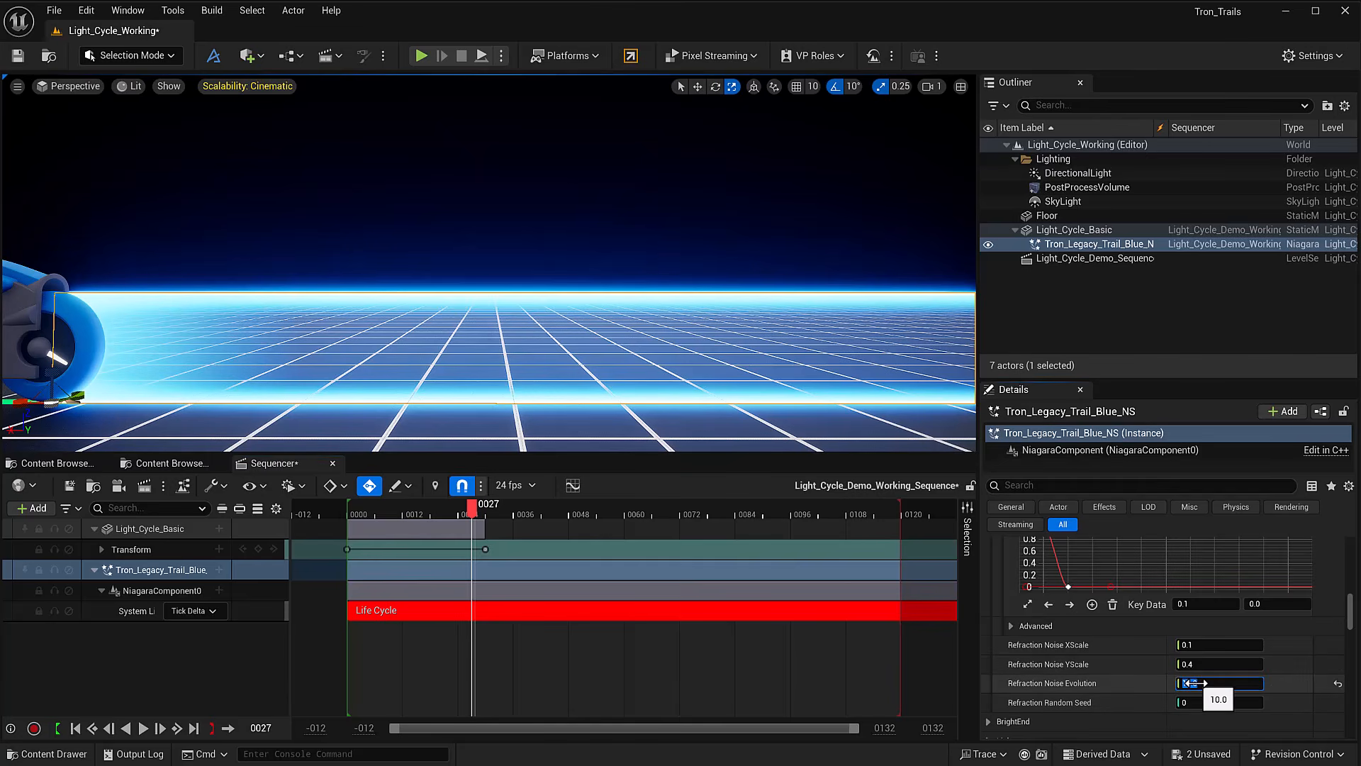
{"action": "type", "text": "0"}
{"action": "key", "text": "Return"}
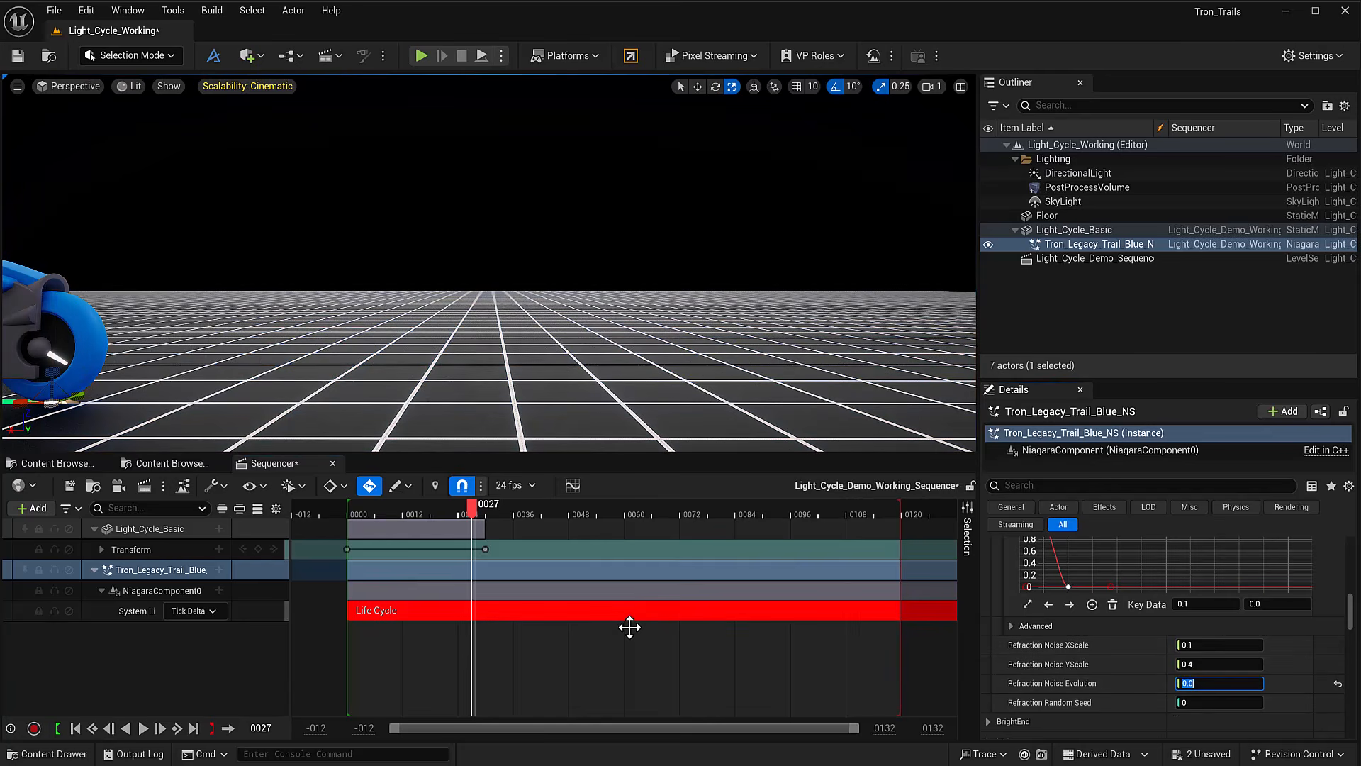
{"action": "left_click", "coordinate": [339, 508]}
{"action": "key", "text": "space"}
{"action": "key", "text": "space"}
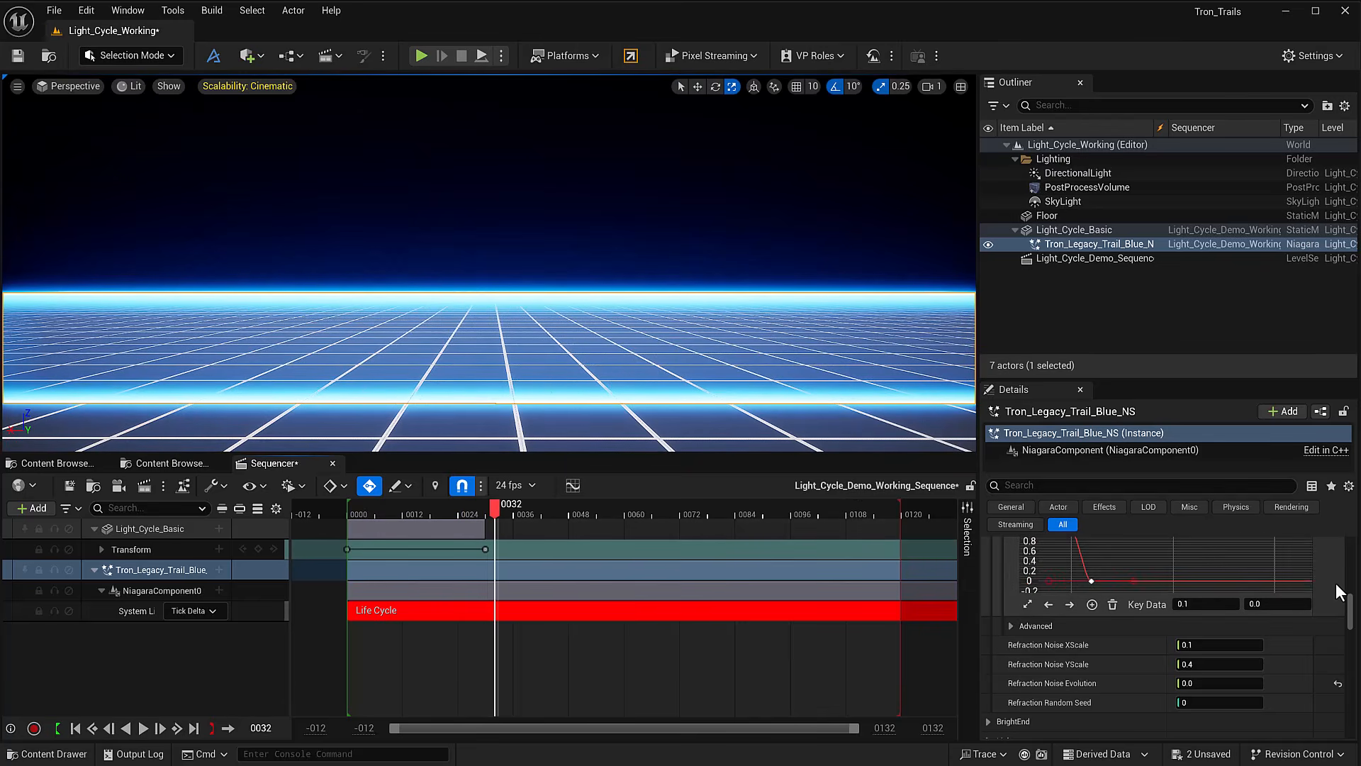
- Apply the linear ramp-down template to the Refraction Over Life curve and replay the sequence up to frame 36
{"action": "scroll", "coordinate": [1338, 591], "scroll_direction": "up", "scroll_amount": 2}
{"action": "left_click", "coordinate": [1246, 554]}
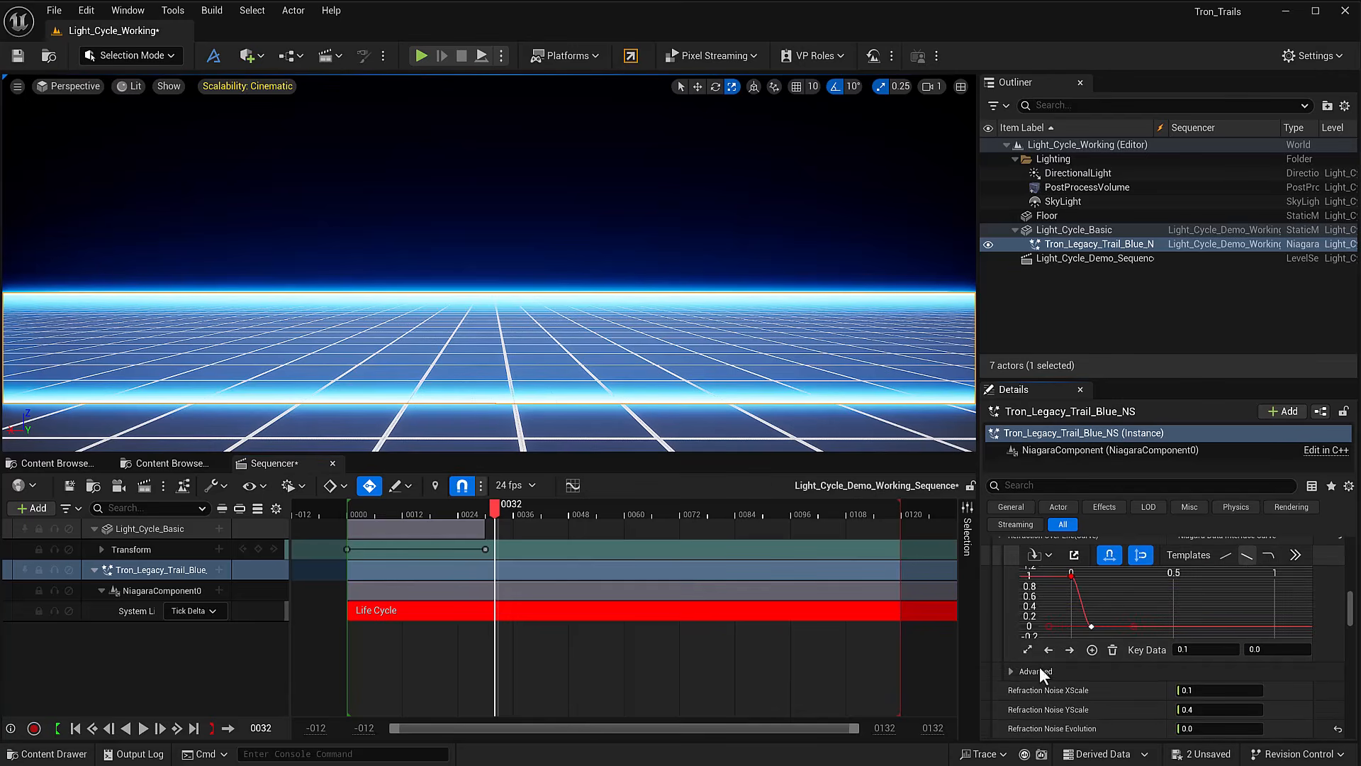
{"action": "left_click", "coordinate": [339, 513]}
{"action": "key", "text": "space"}
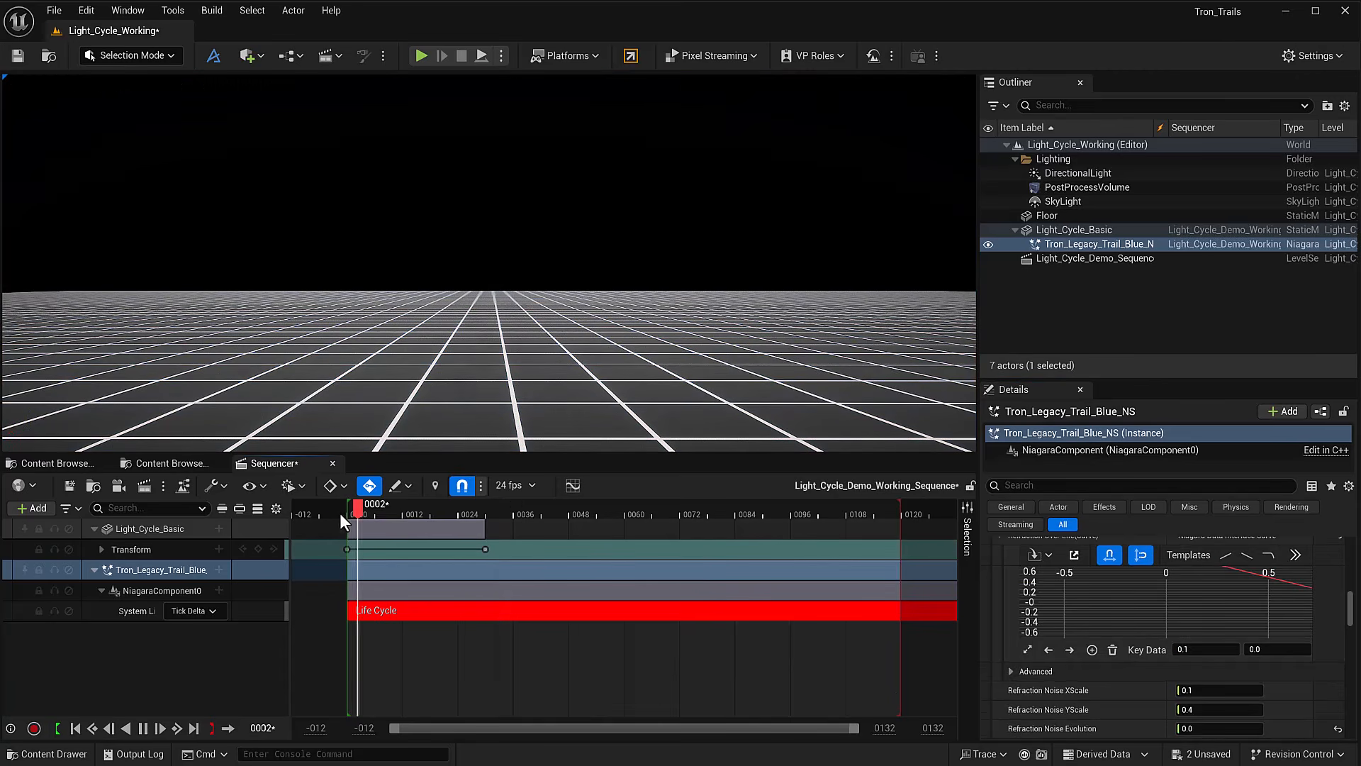
{"action": "key", "text": "space"}
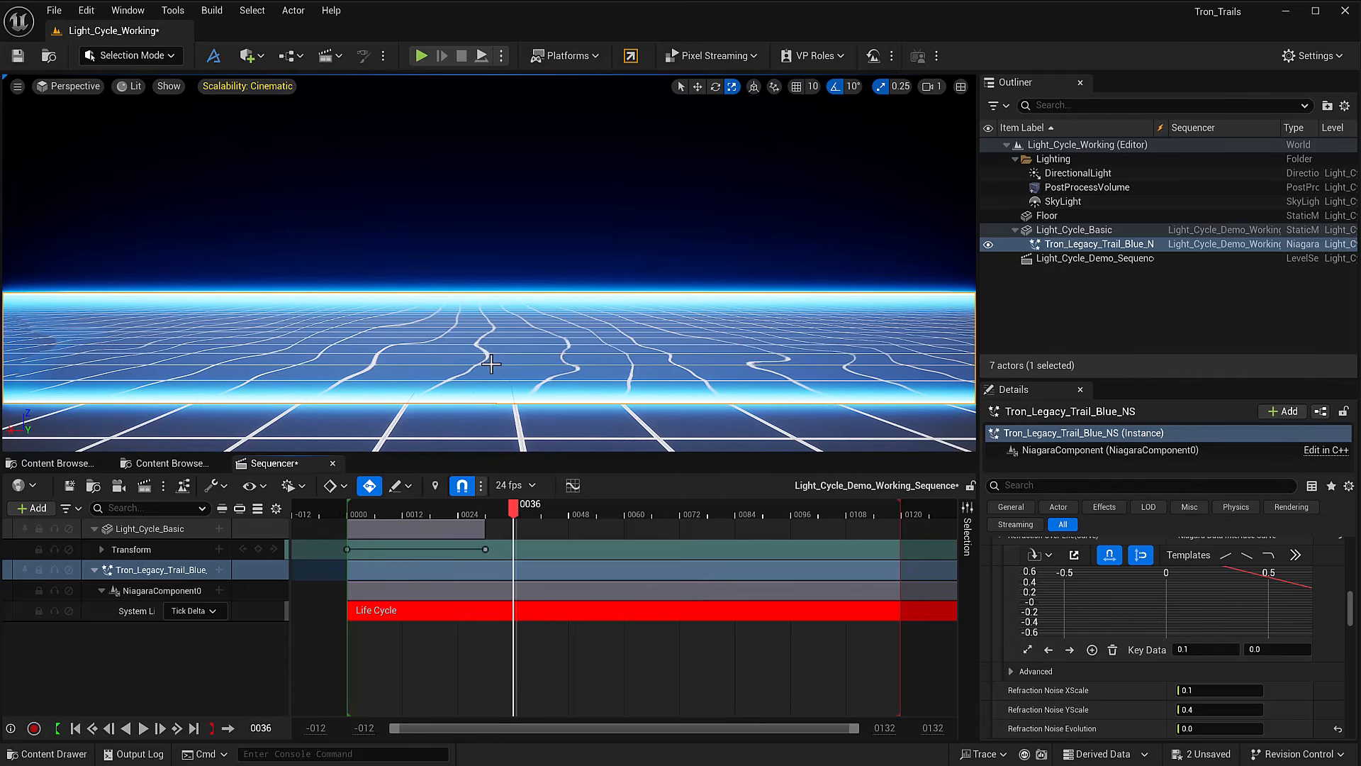
- Set the Refraction Random Seed to 5000 and replay the sequence from its start
{"action": "scroll", "coordinate": [993, 665], "scroll_direction": "down", "scroll_amount": 2}
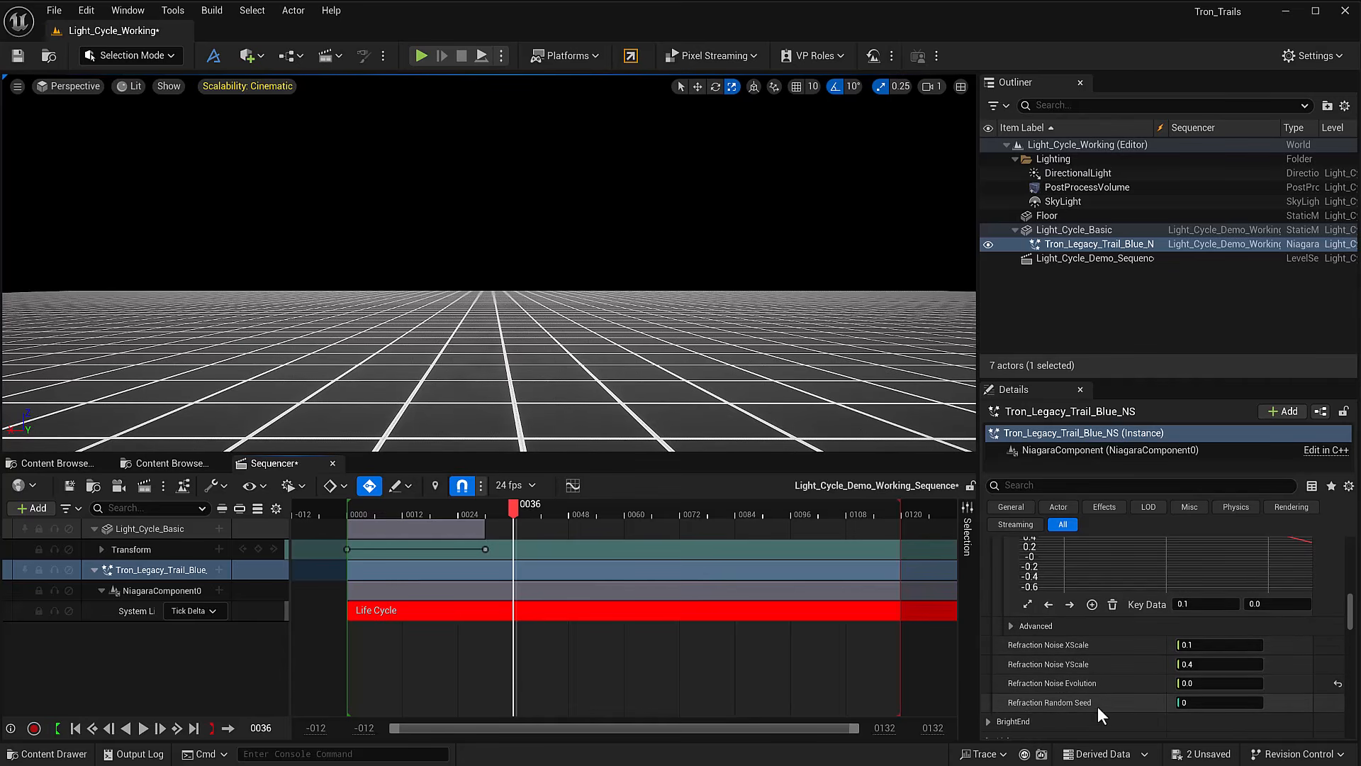
{"action": "left_click", "coordinate": [1183, 707]}
{"action": "type", "text": "0"}
{"action": "key", "text": "Return"}
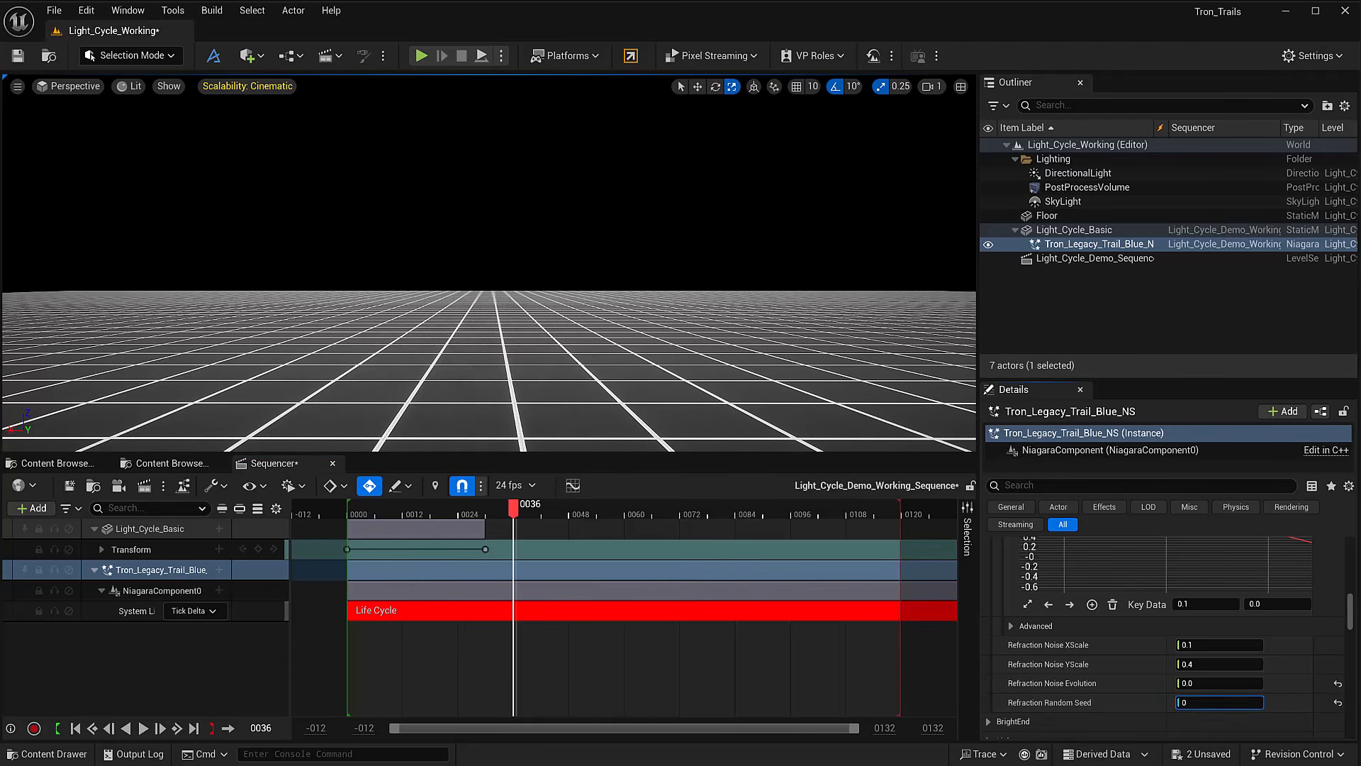
{"action": "left_click", "coordinate": [1182, 702]}
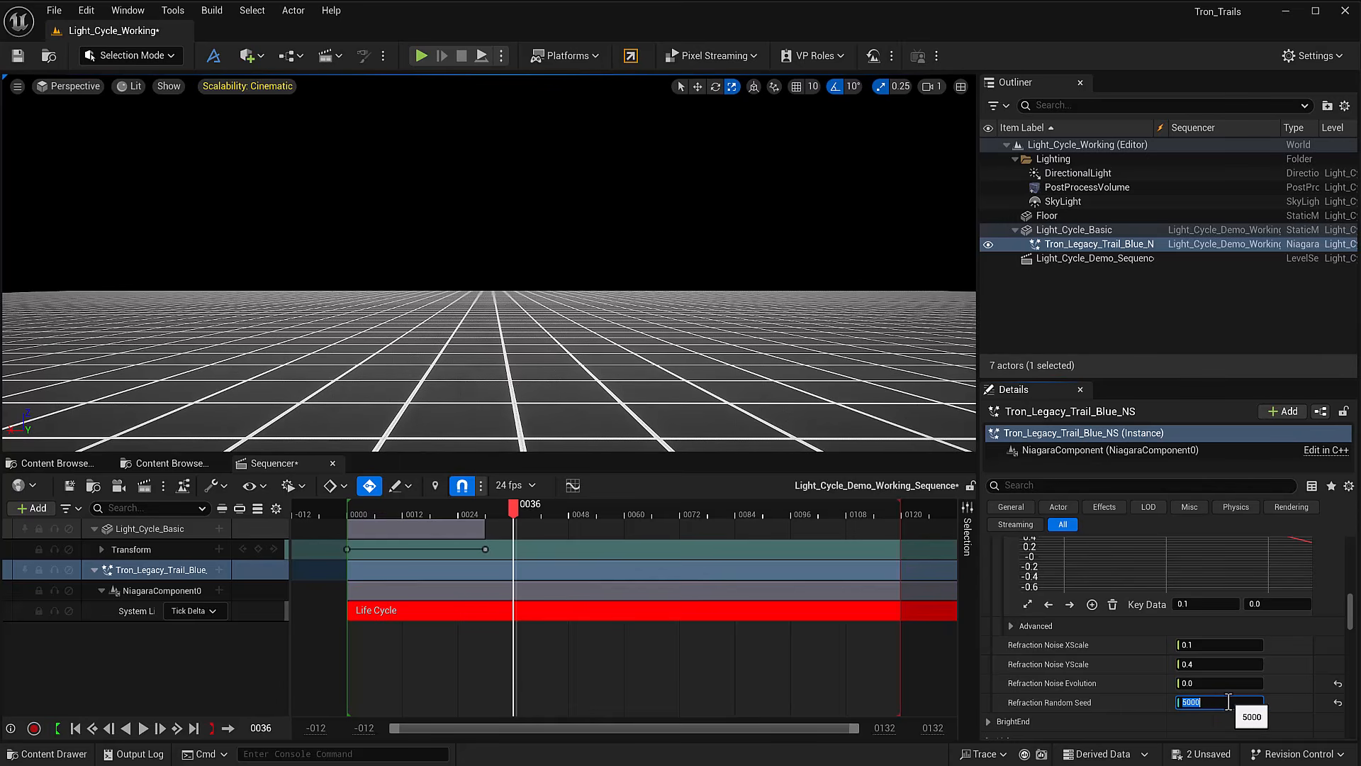
{"action": "left_click", "coordinate": [343, 508]}
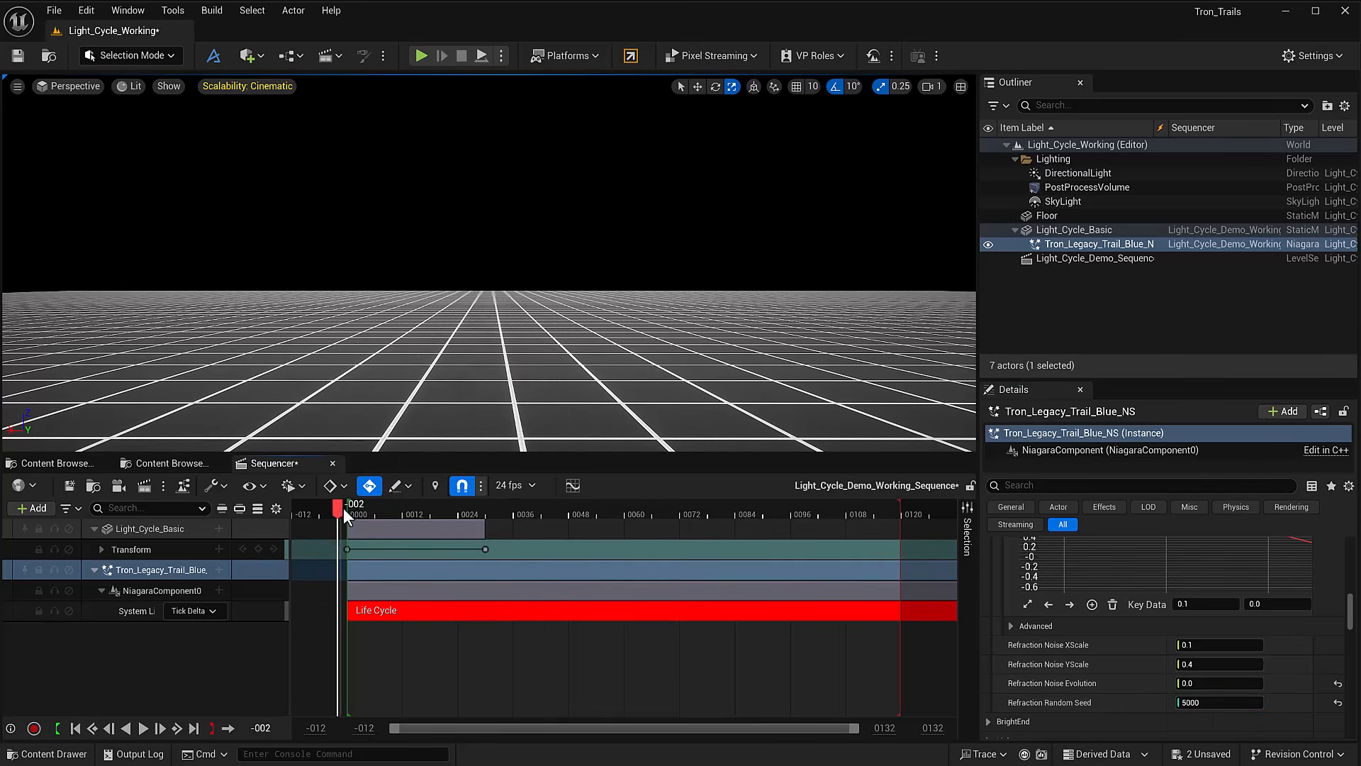
{"action": "key", "text": "space"}
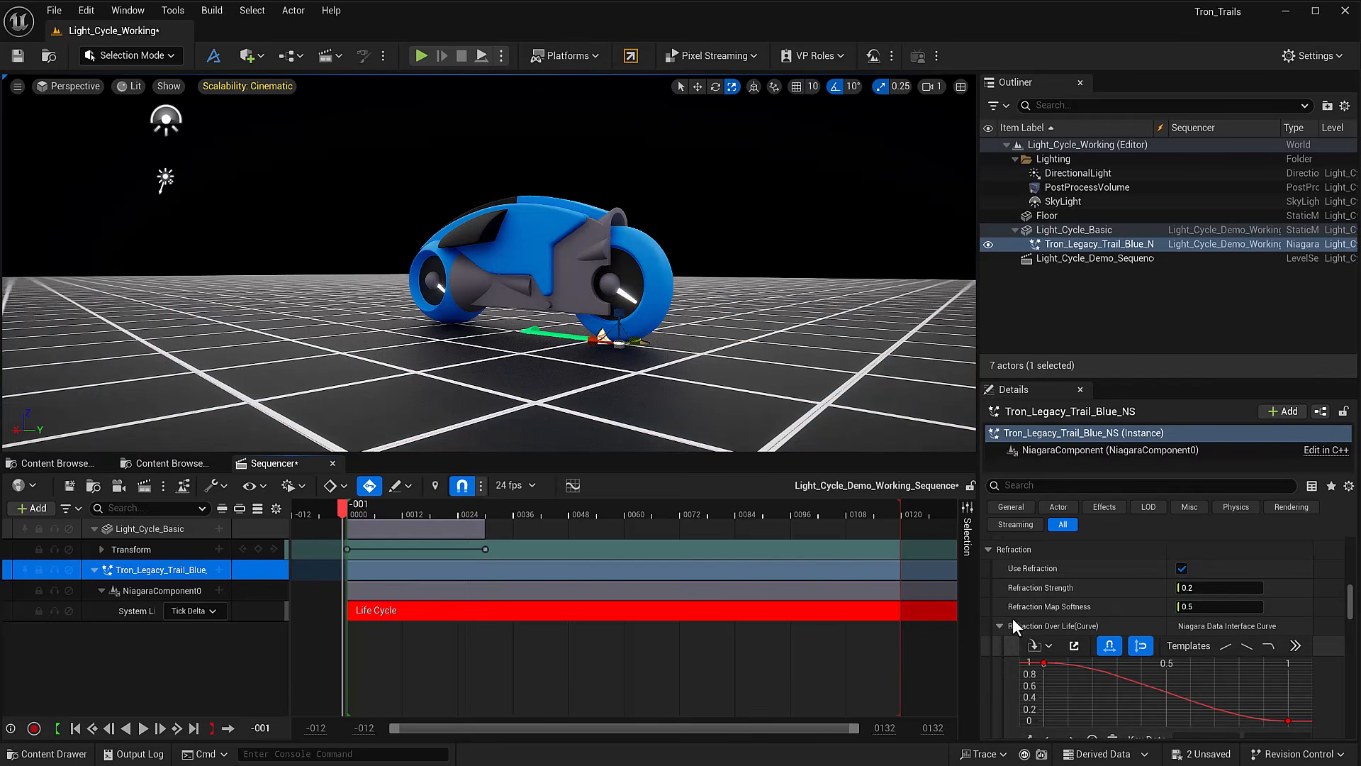
- Compare the trail with Use Bright End on and off by scrubbing to frames 12 and 15, leaving it enabled
{"action": "left_click", "coordinate": [989, 549]}
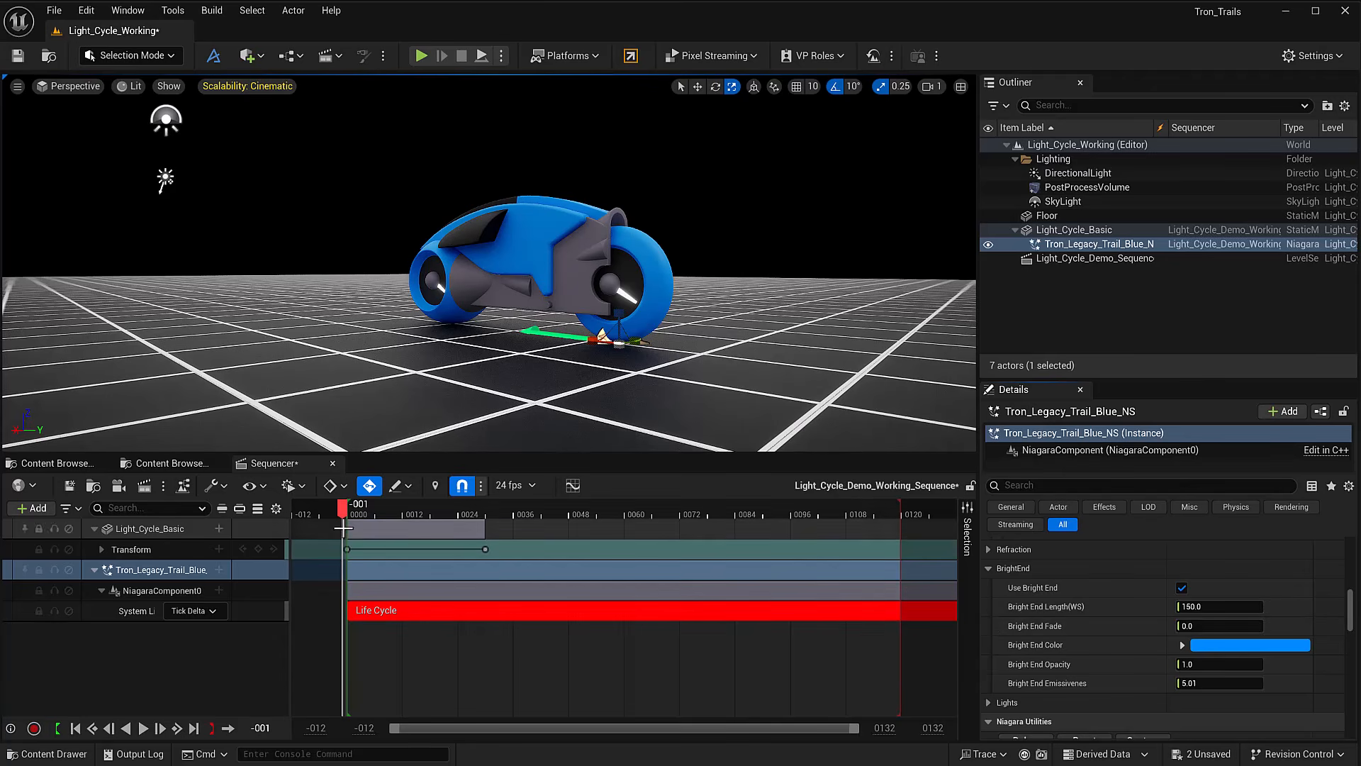
{"action": "left_click_drag", "start_coordinate": [342, 509], "coordinate": [402, 509]}
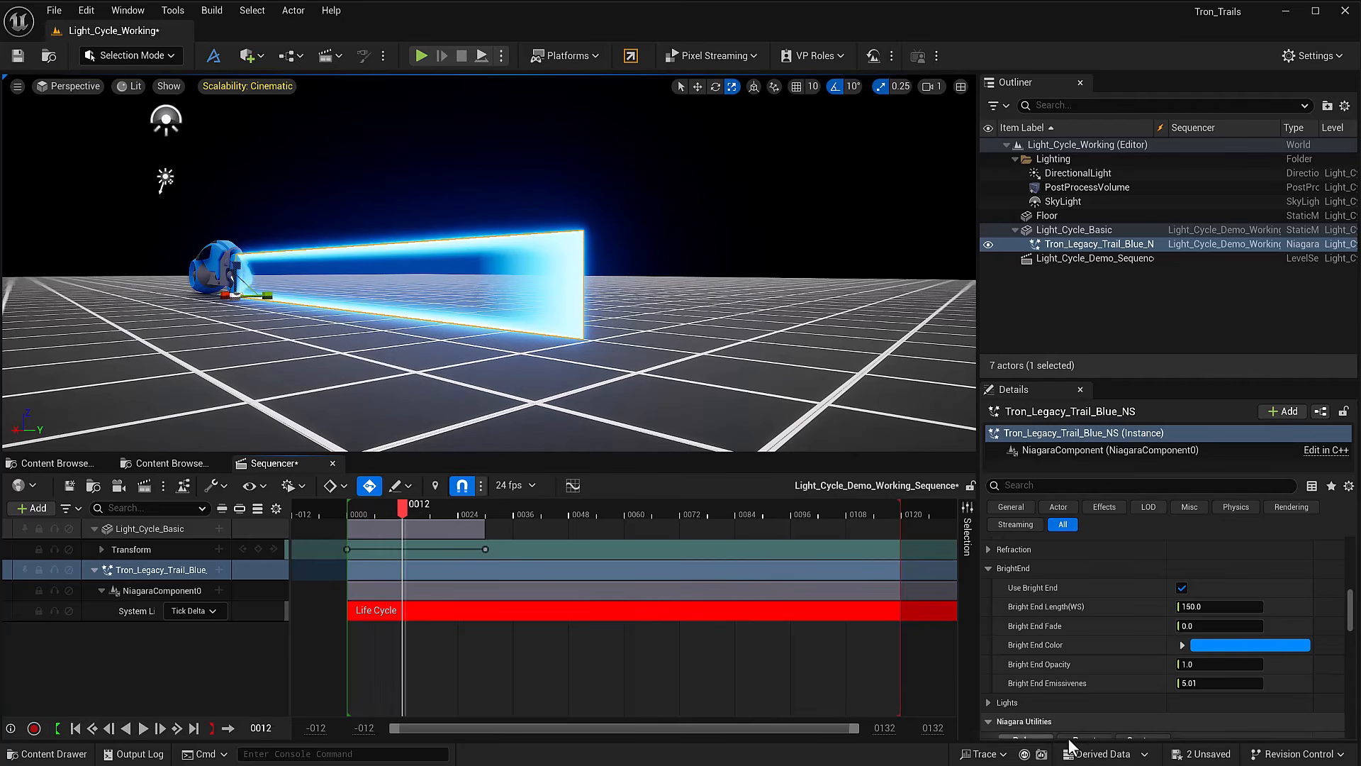
{"action": "left_click", "coordinate": [1181, 588]}
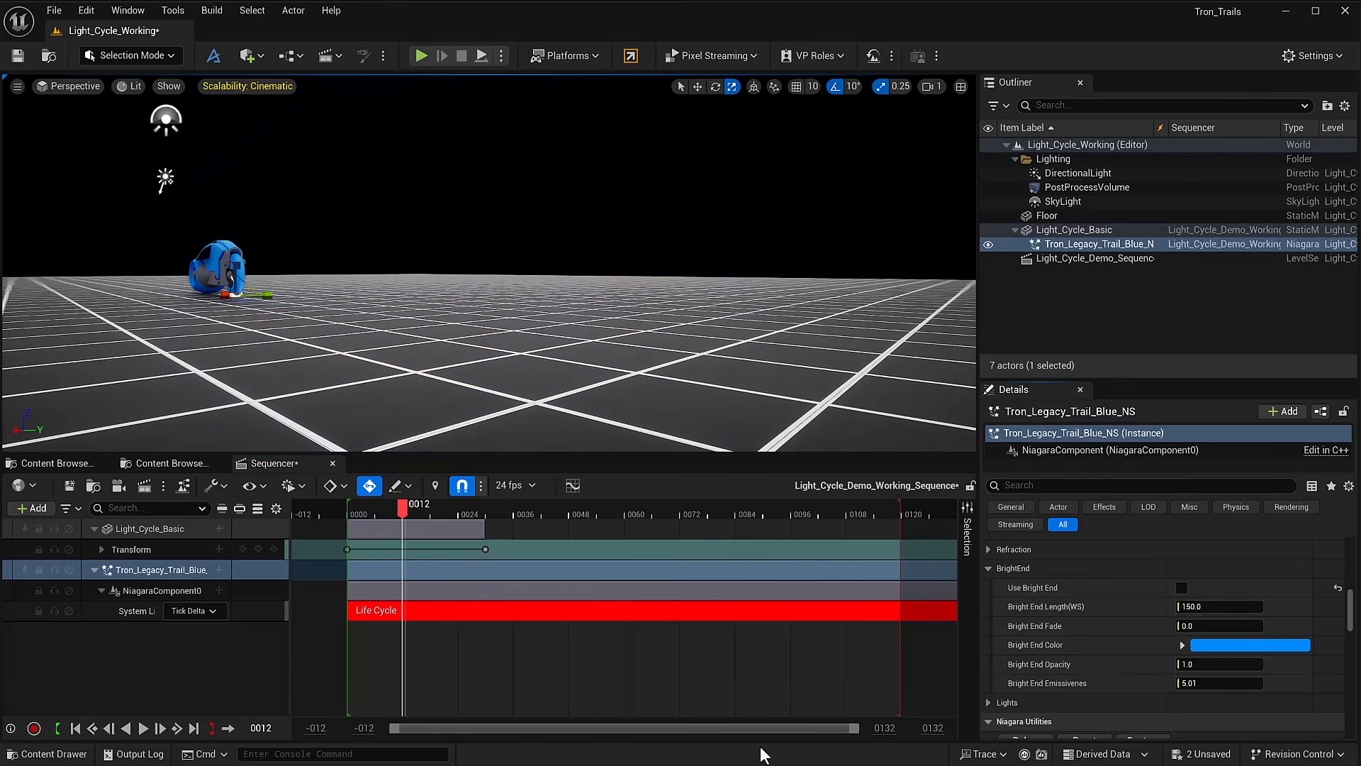
{"action": "left_click_drag", "start_coordinate": [349, 512], "coordinate": [417, 525]}
{"action": "left_click", "coordinate": [1181, 588]}
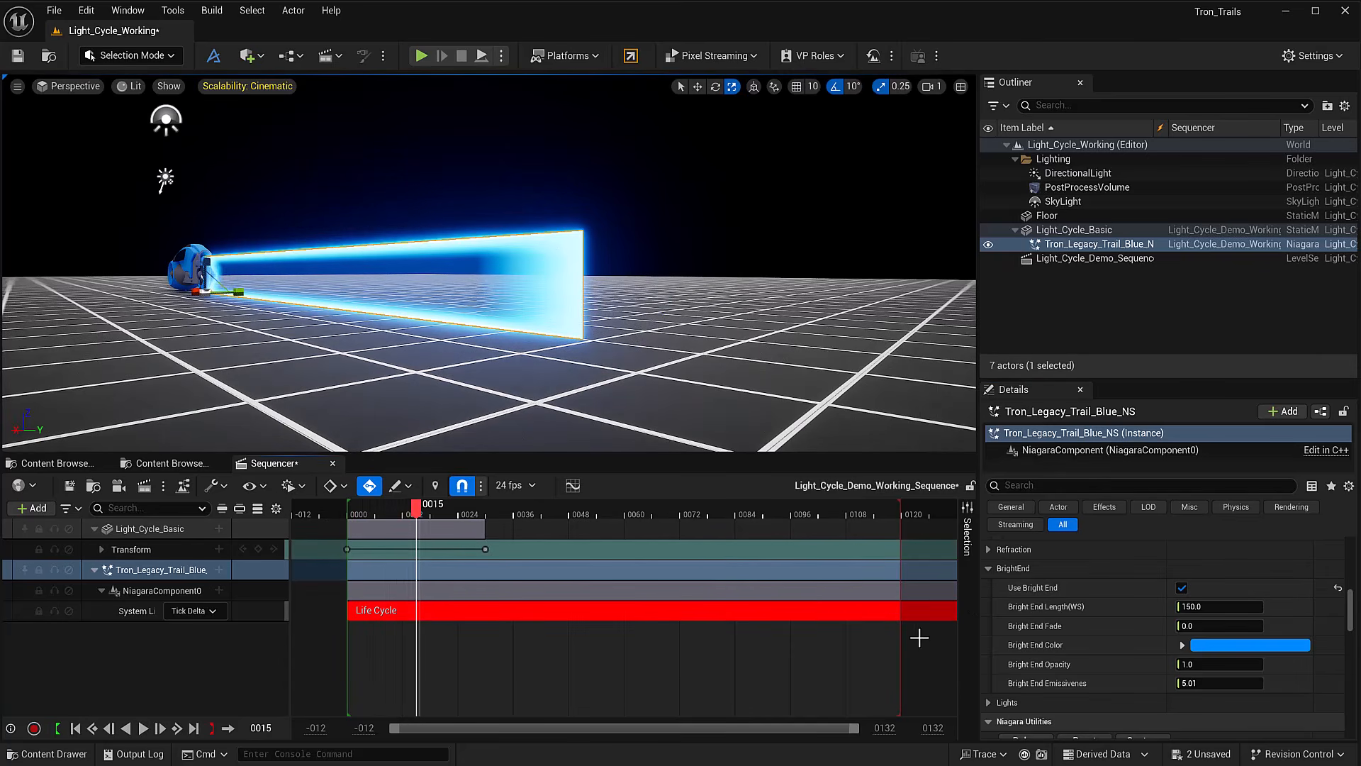
- Increase the Bright End Length to about 504 and replay the sequence up to frame 19
{"action": "left_click_drag", "start_coordinate": [1191, 606], "coordinate": [1248, 606]}
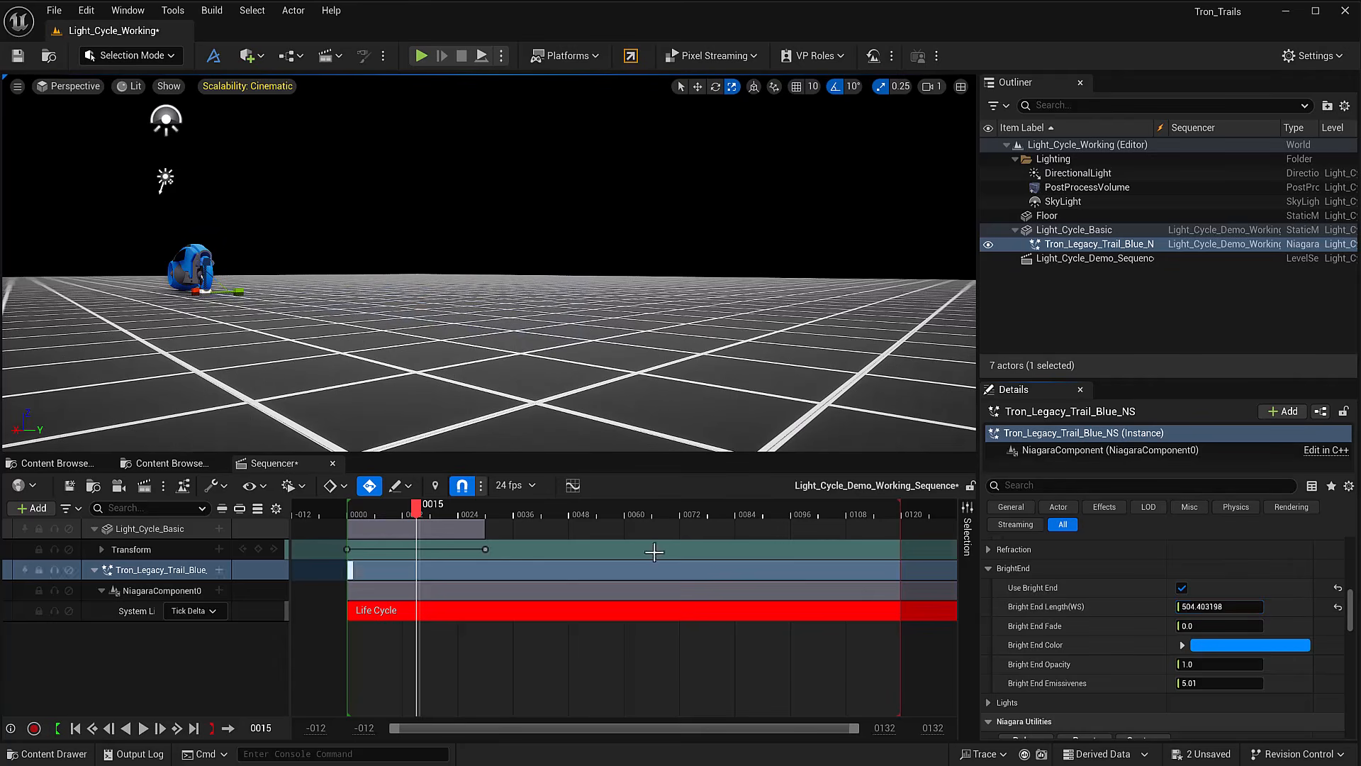
{"action": "left_click", "coordinate": [338, 510]}
{"action": "key", "text": "space"}
{"action": "key", "text": "space"}
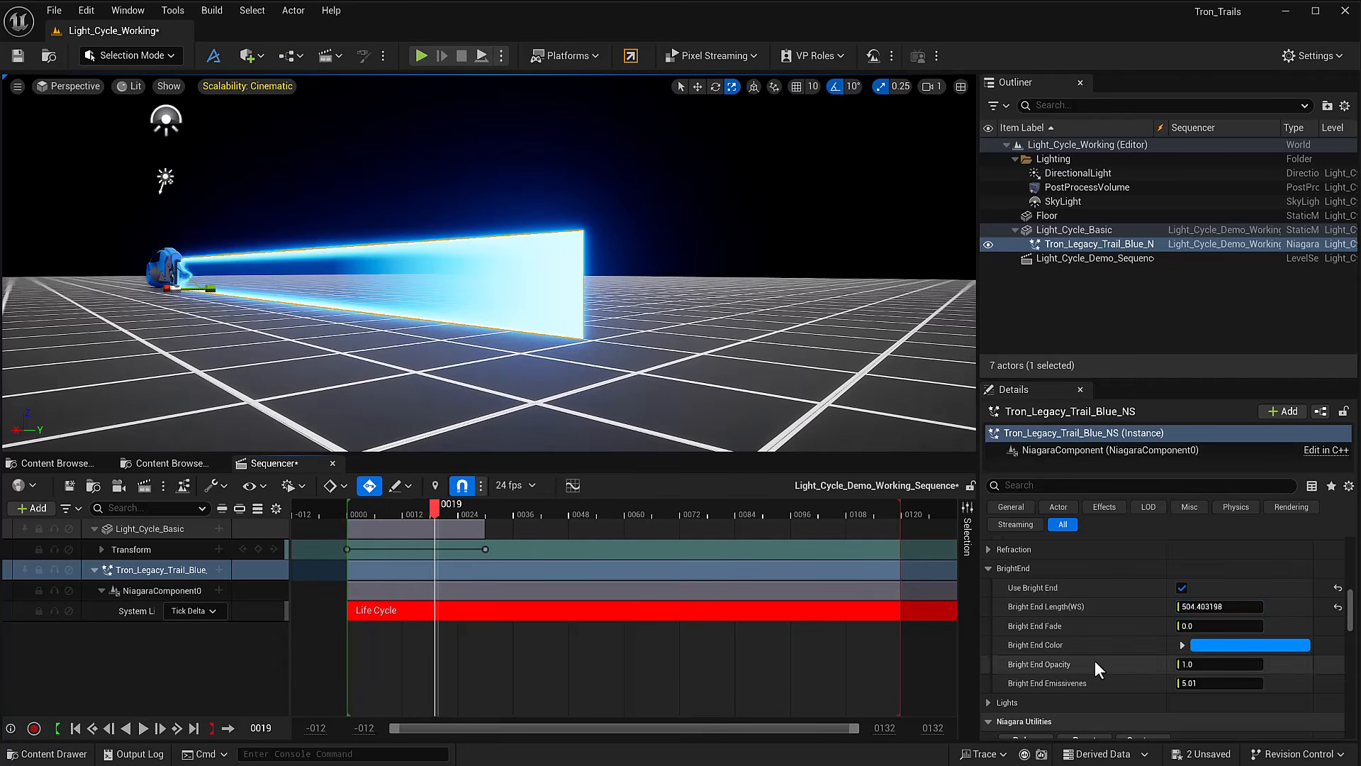
- Raise the Bright End Fade to about 15.6 and replay the sequence up to frame 13
{"action": "left_click_drag", "start_coordinate": [1197, 625], "coordinate": [1224, 625]}
{"action": "left_click", "coordinate": [337, 512]}
{"action": "key", "text": "space"}
{"action": "key", "text": "space"}
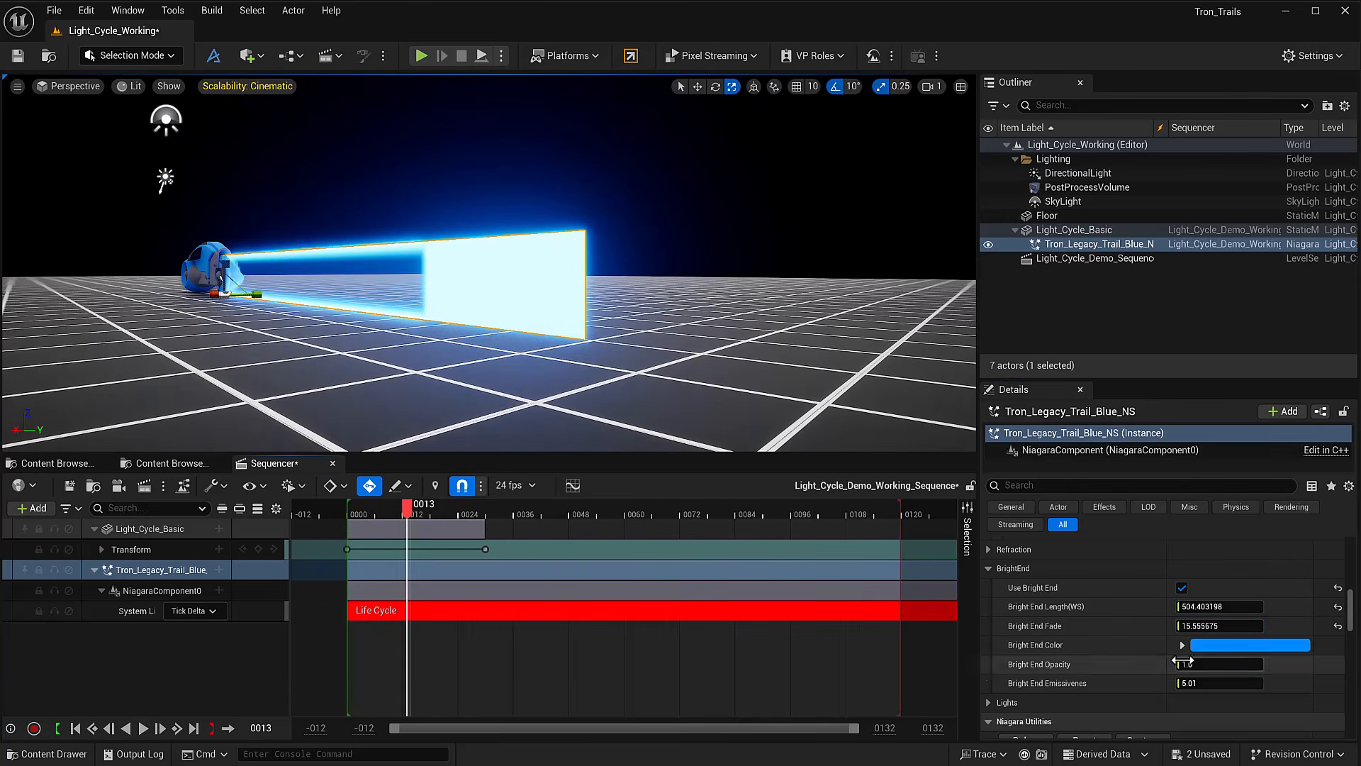
- Try a Bright End Fade of 2.0 on the trail and reset the fade to its default
{"action": "left_click", "coordinate": [1193, 626]}
{"action": "type", "text": "2"}
{"action": "key", "text": "Return"}
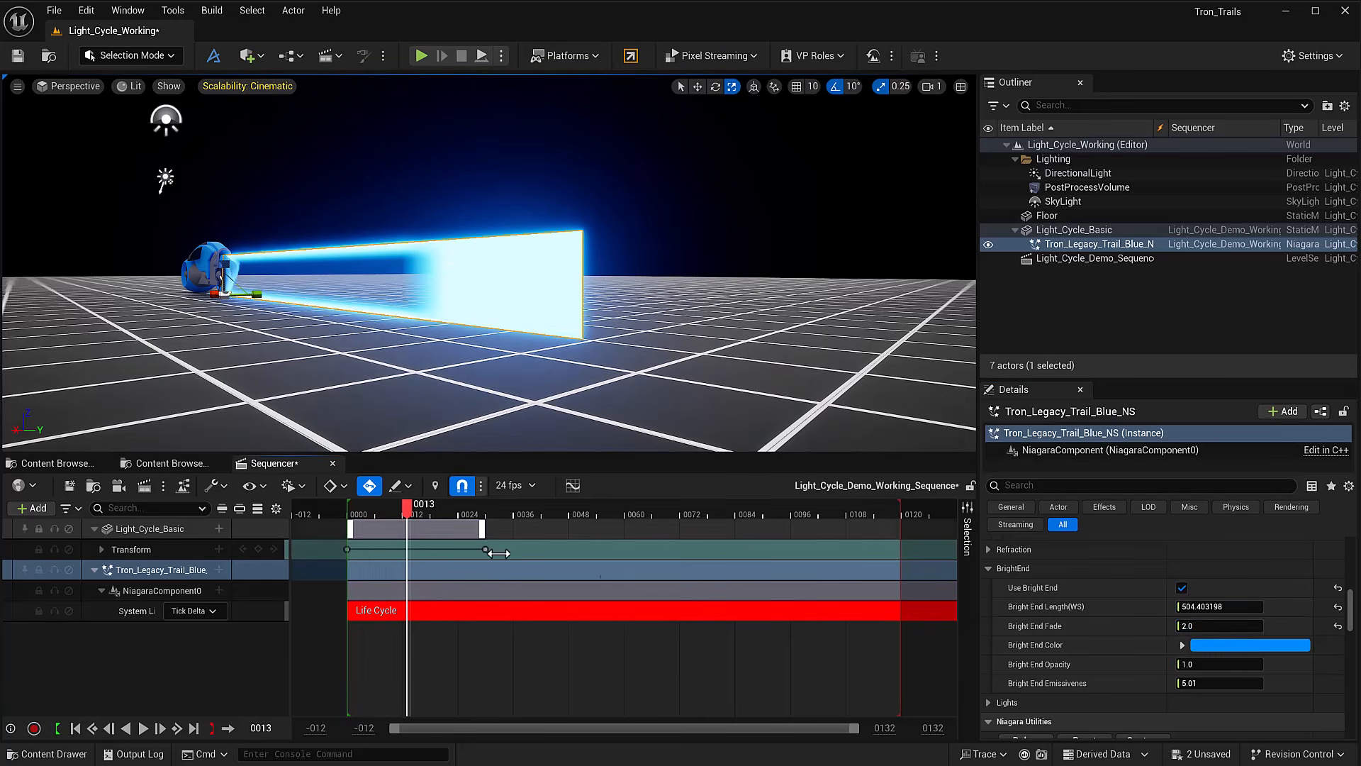
{"action": "left_click", "coordinate": [1338, 626]}
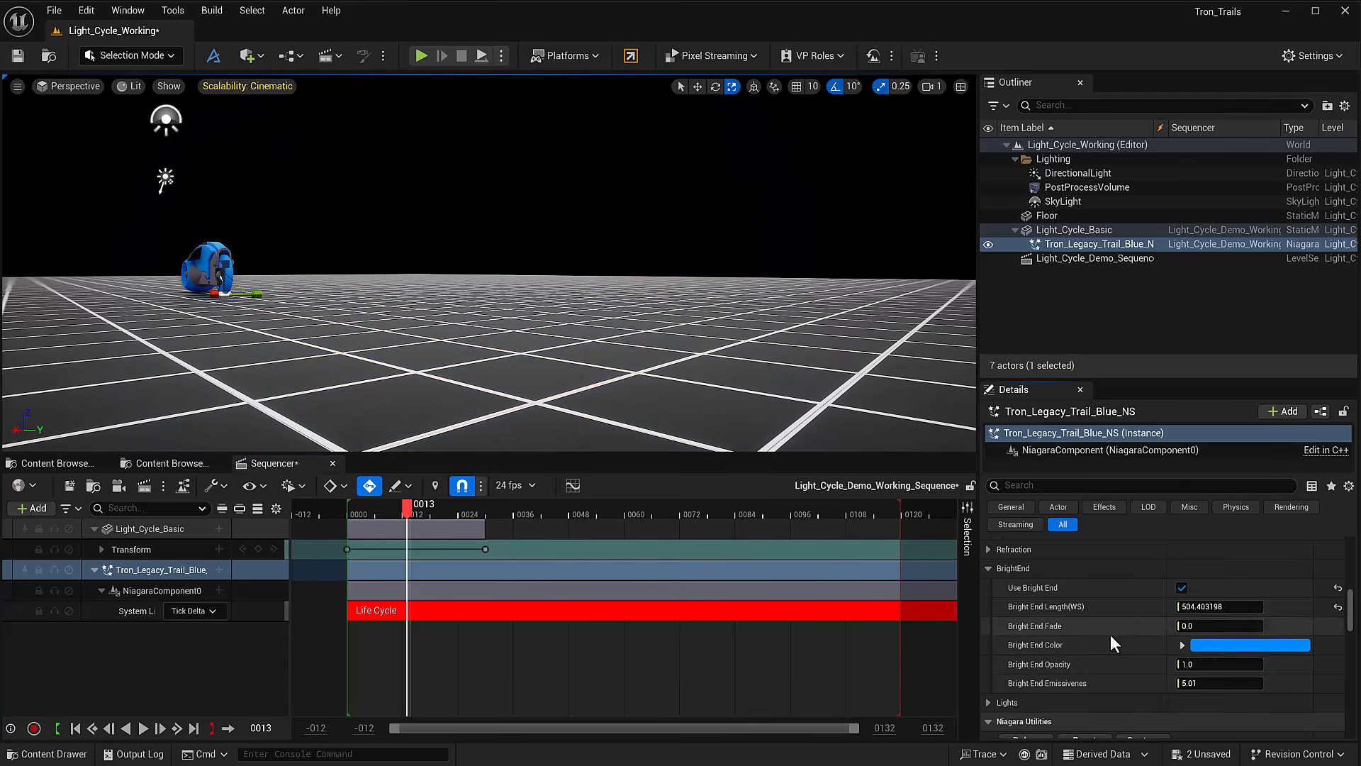
- Change the Bright End Color to magenta and replay the sequence up to frame 14
{"action": "left_click", "coordinate": [1198, 645]}
{"action": "left_click", "coordinate": [1331, 682]}
{"action": "left_click_drag", "start_coordinate": [1276, 619], "coordinate": [1082, 411]}
{"action": "left_click", "coordinate": [1128, 406]}
{"action": "left_click", "coordinate": [347, 512]}
{"action": "key", "text": "space"}
{"action": "key", "text": "space"}
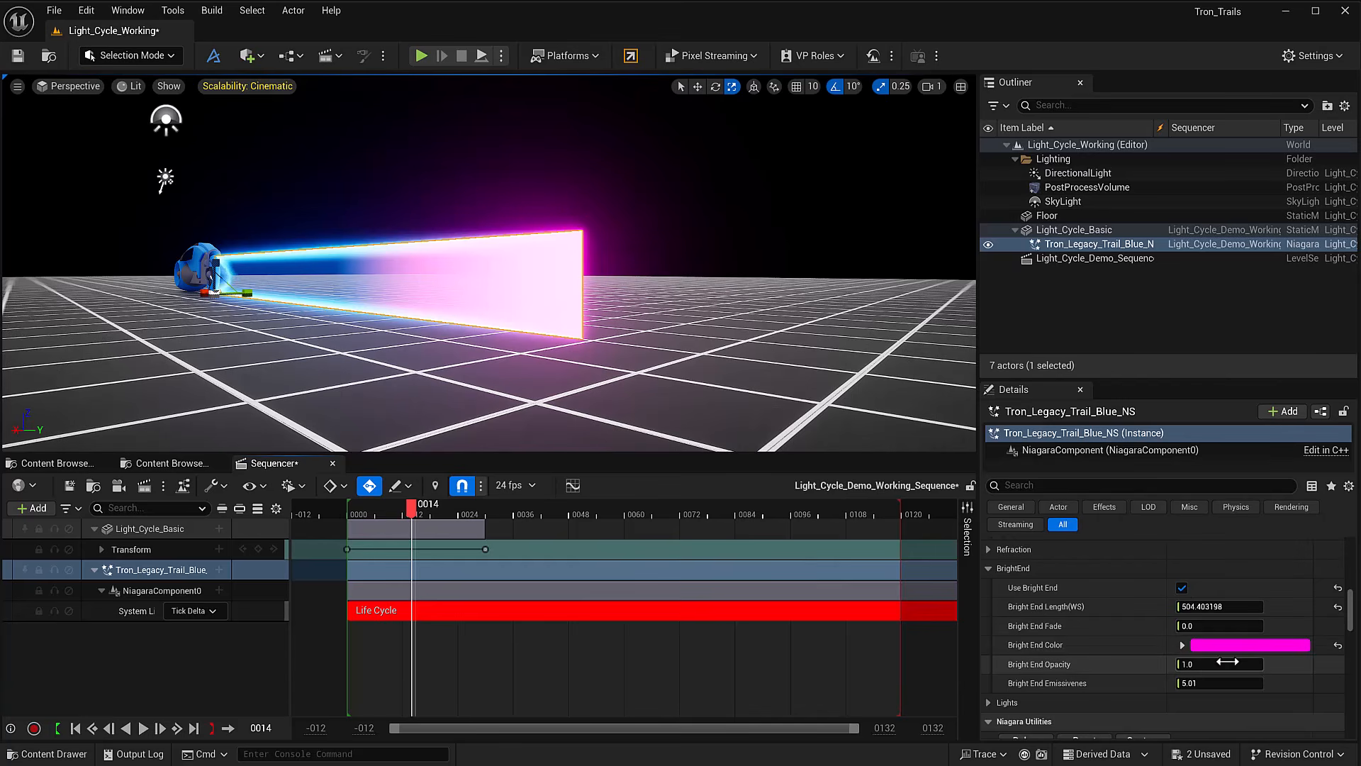
- Try a Bright End Opacity of 0.5 in a replay up to frame 18, and reset the Bright End Opacity and Color to their defaults
{"action": "left_click_drag", "start_coordinate": [1186, 669], "coordinate": [1178, 670]}
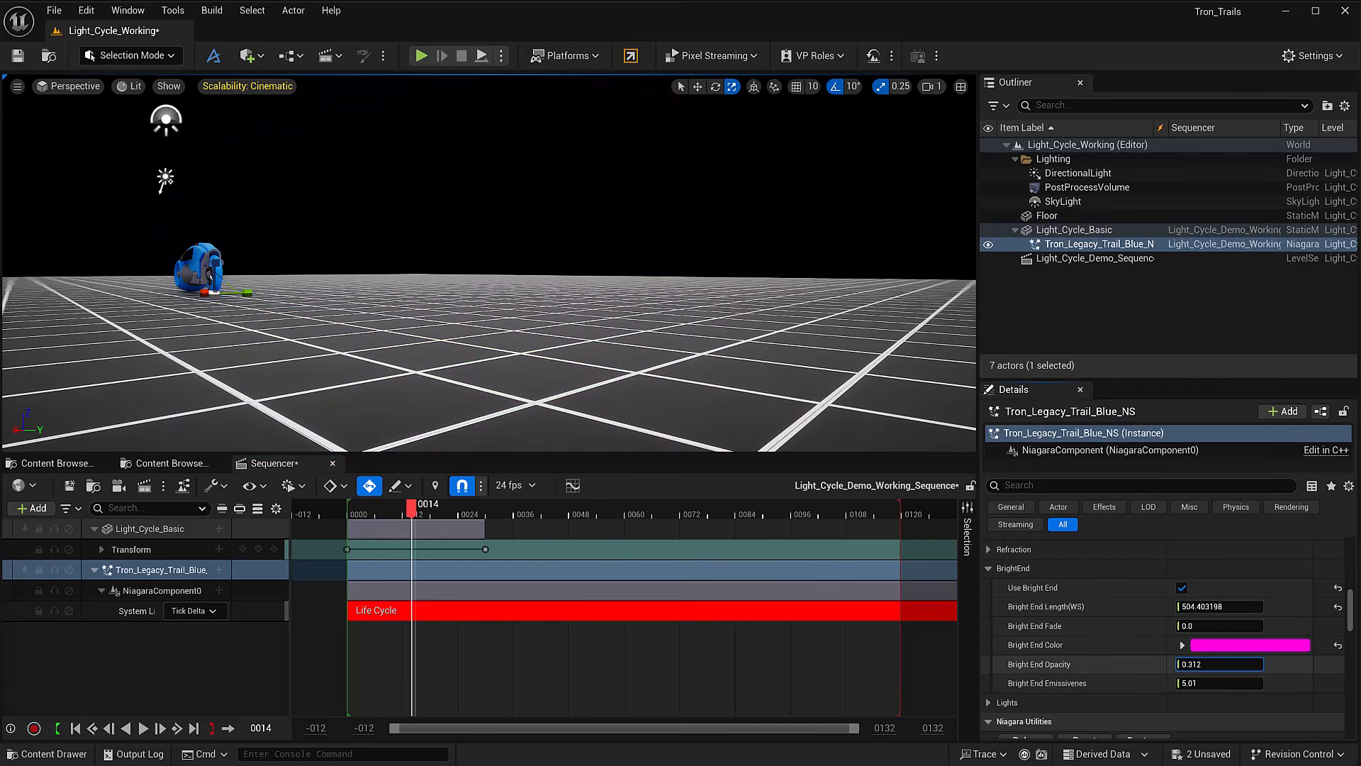
{"action": "left_click_drag", "start_coordinate": [411, 509], "coordinate": [333, 509]}
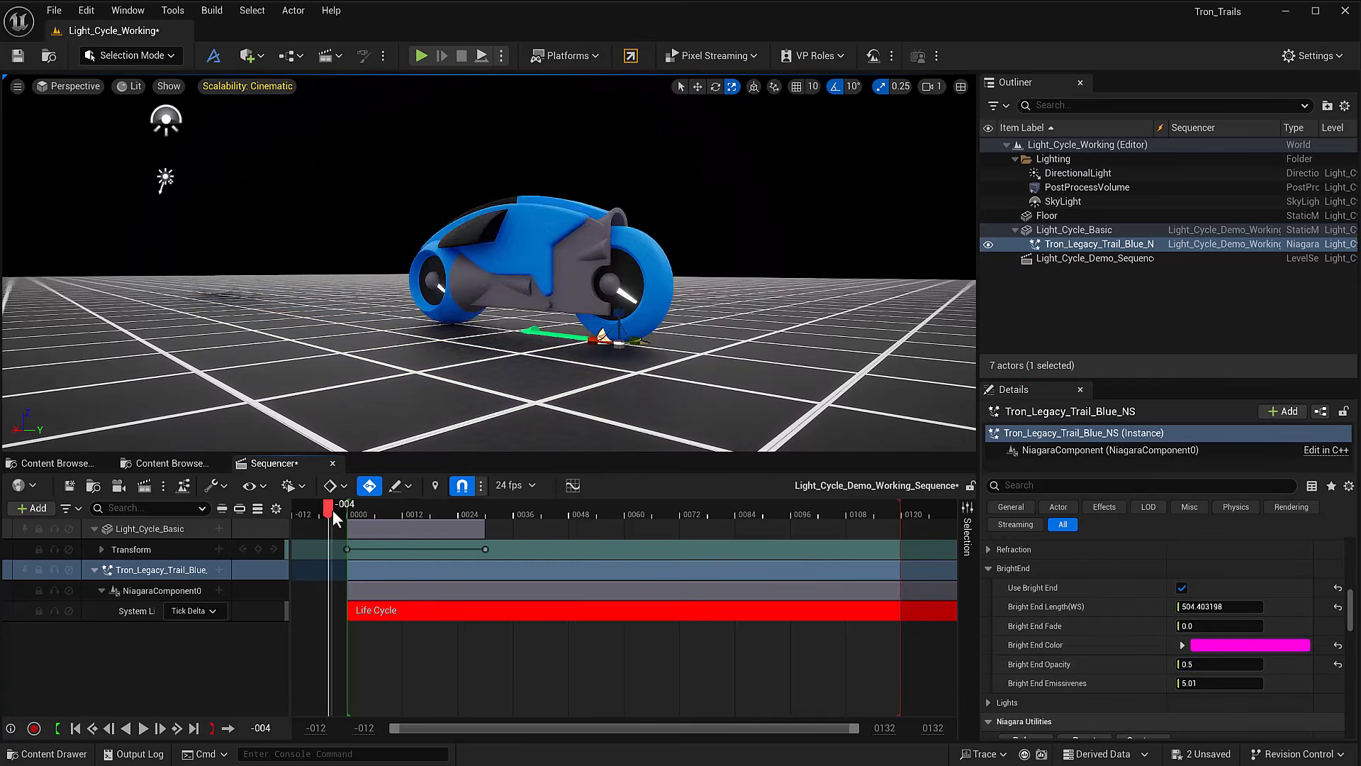
{"action": "key", "text": "space"}
{"action": "key", "text": "space"}
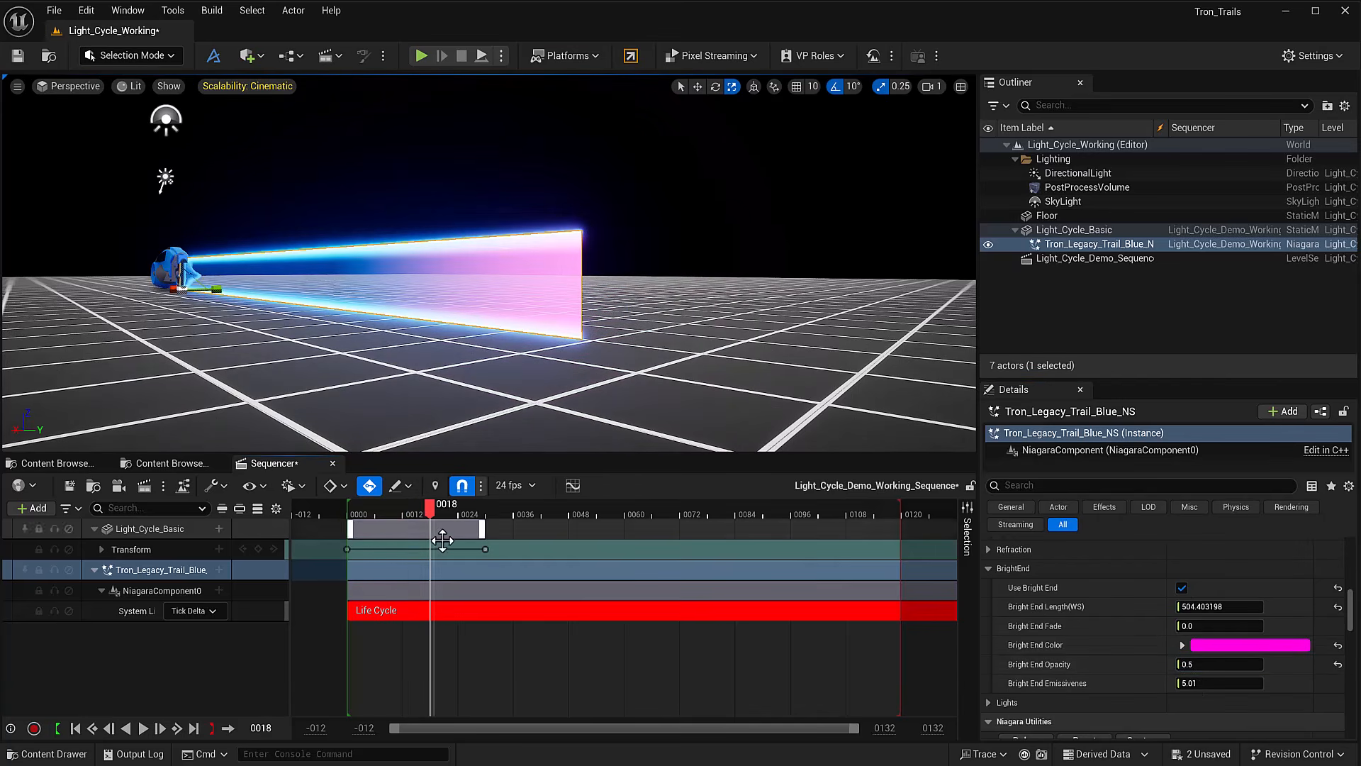
{"action": "left_click", "coordinate": [1337, 665]}
{"action": "left_click", "coordinate": [1338, 645]}
- Set the Bright End Emissiveness to 20.0 and replay the sequence
{"action": "left_click", "coordinate": [1209, 683]}
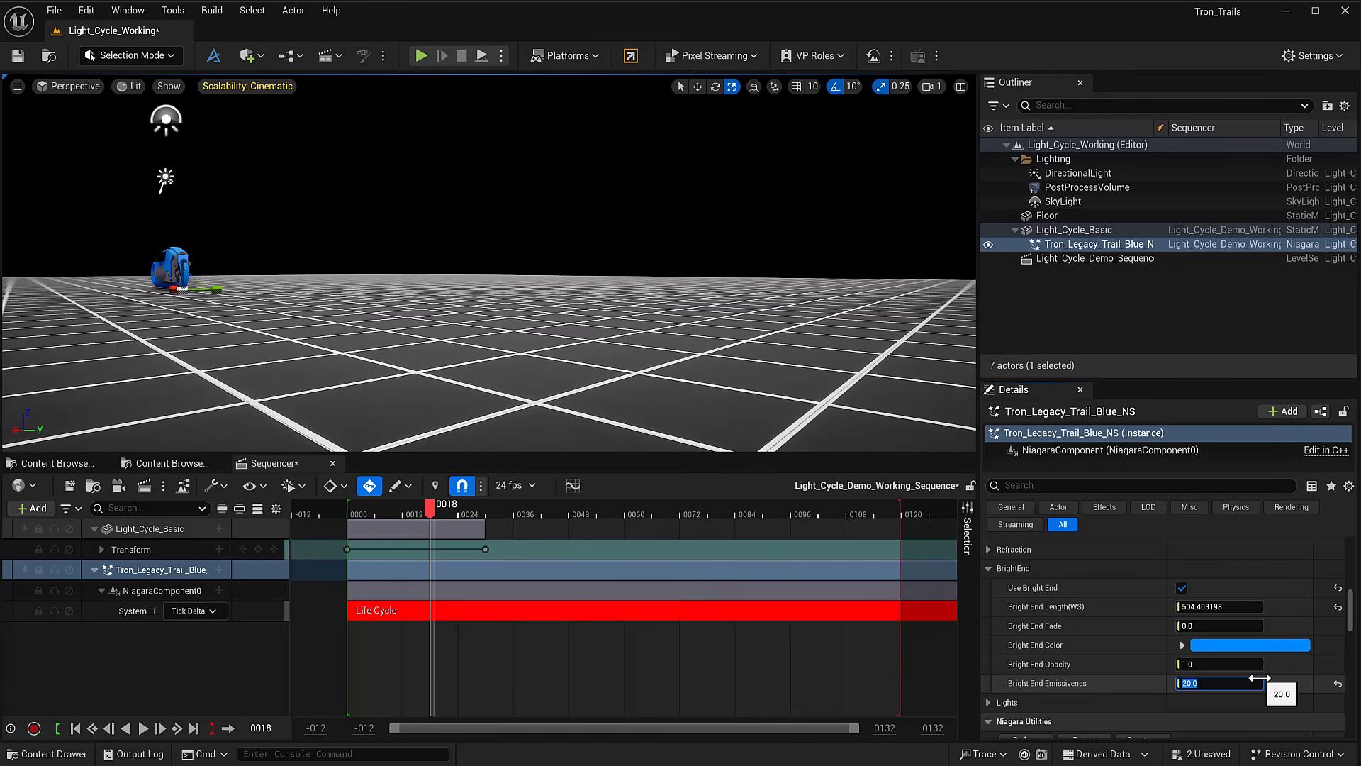
{"action": "left_click", "coordinate": [348, 512]}
{"action": "key", "text": "space"}
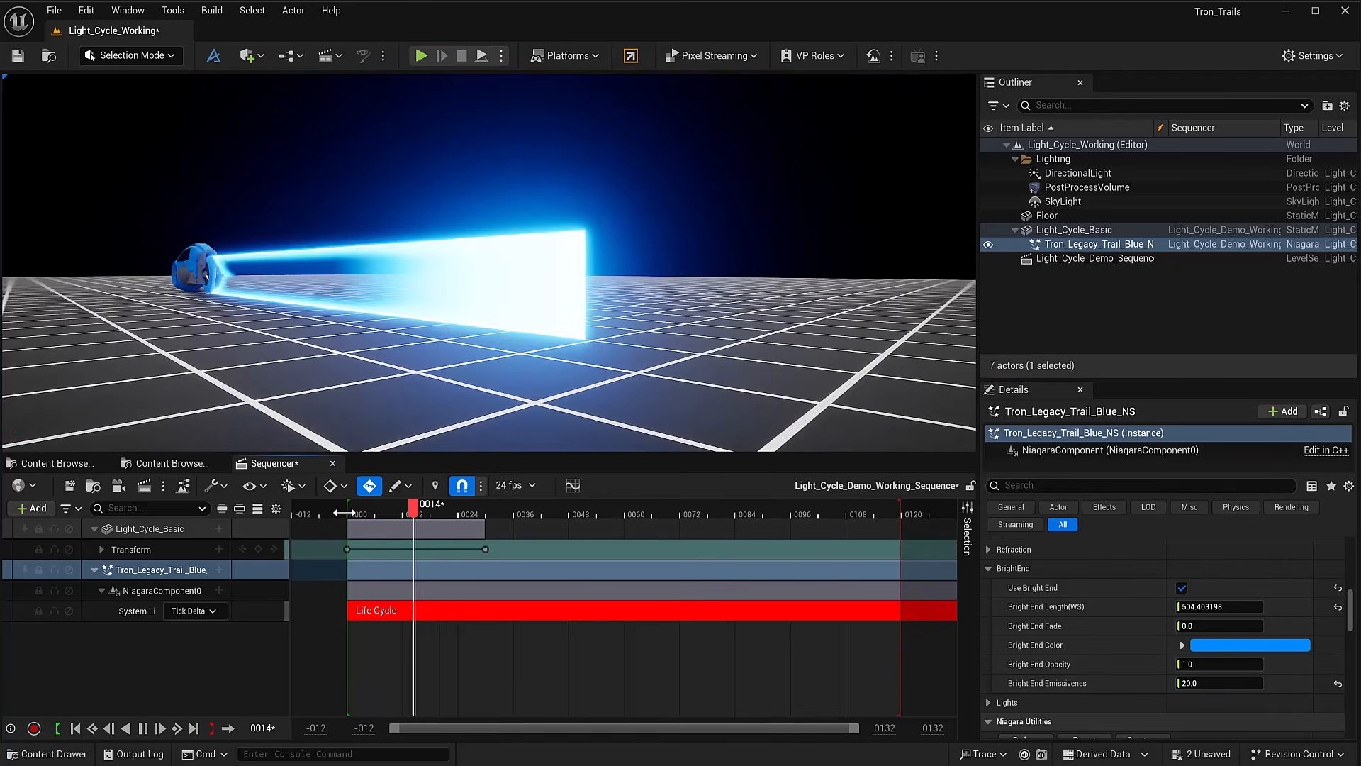
{"action": "key", "text": "space"}
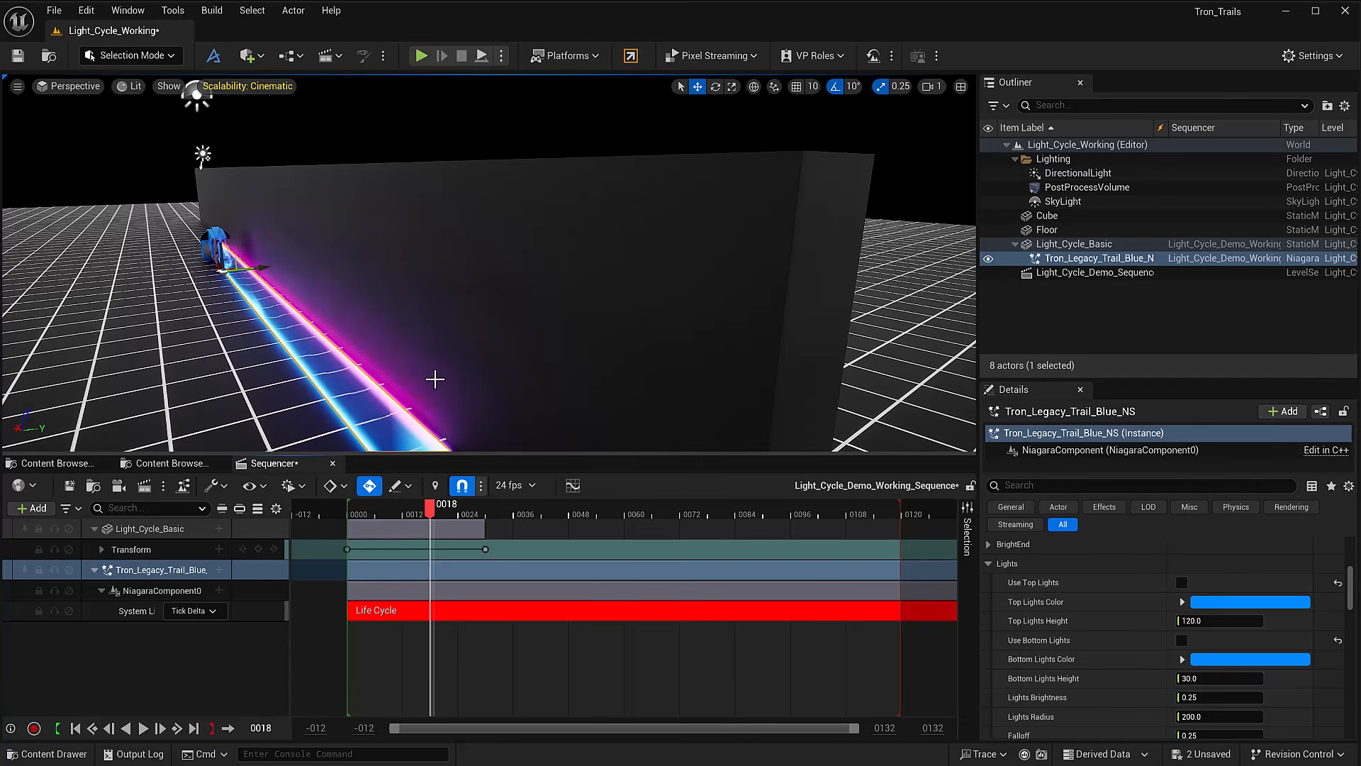
- Replay the sequence up to frame 13 and examine the wall beside the trail with the top and bottom lights disabled
{"action": "left_click", "coordinate": [347, 512]}
{"action": "key", "text": "space"}
{"action": "key", "text": "space"}
{"action": "right_click_drag", "start_coordinate": [441, 391], "coordinate": [351, 391]}
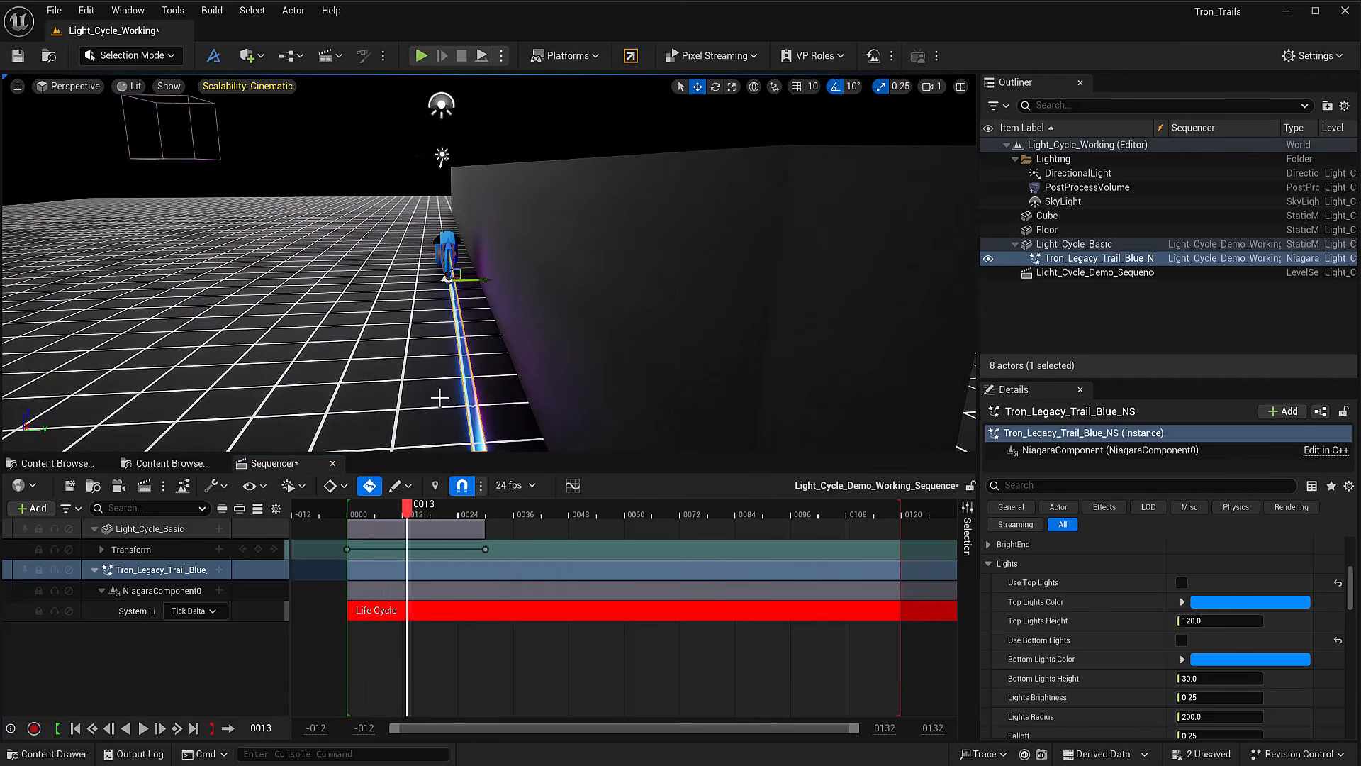
{"action": "right_click_drag", "start_coordinate": [424, 367], "coordinate": [577, 343]}
- Enable Use Top Lights and Use Bottom Lights and replay the sequence up to frame 16
{"action": "left_click", "coordinate": [1181, 583]}
{"action": "left_click", "coordinate": [1181, 640]}
{"action": "left_click", "coordinate": [338, 517]}
{"action": "key", "text": "space"}
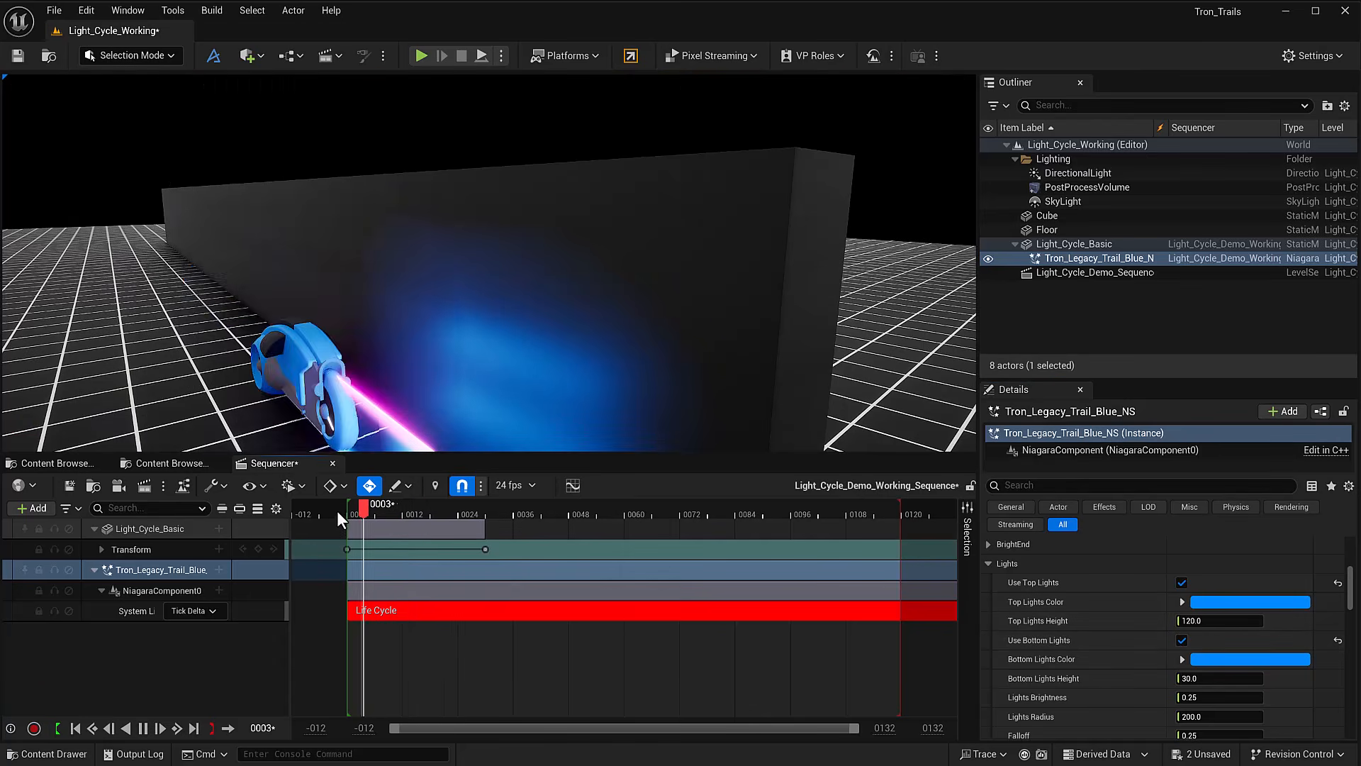
{"action": "key", "text": "space"}
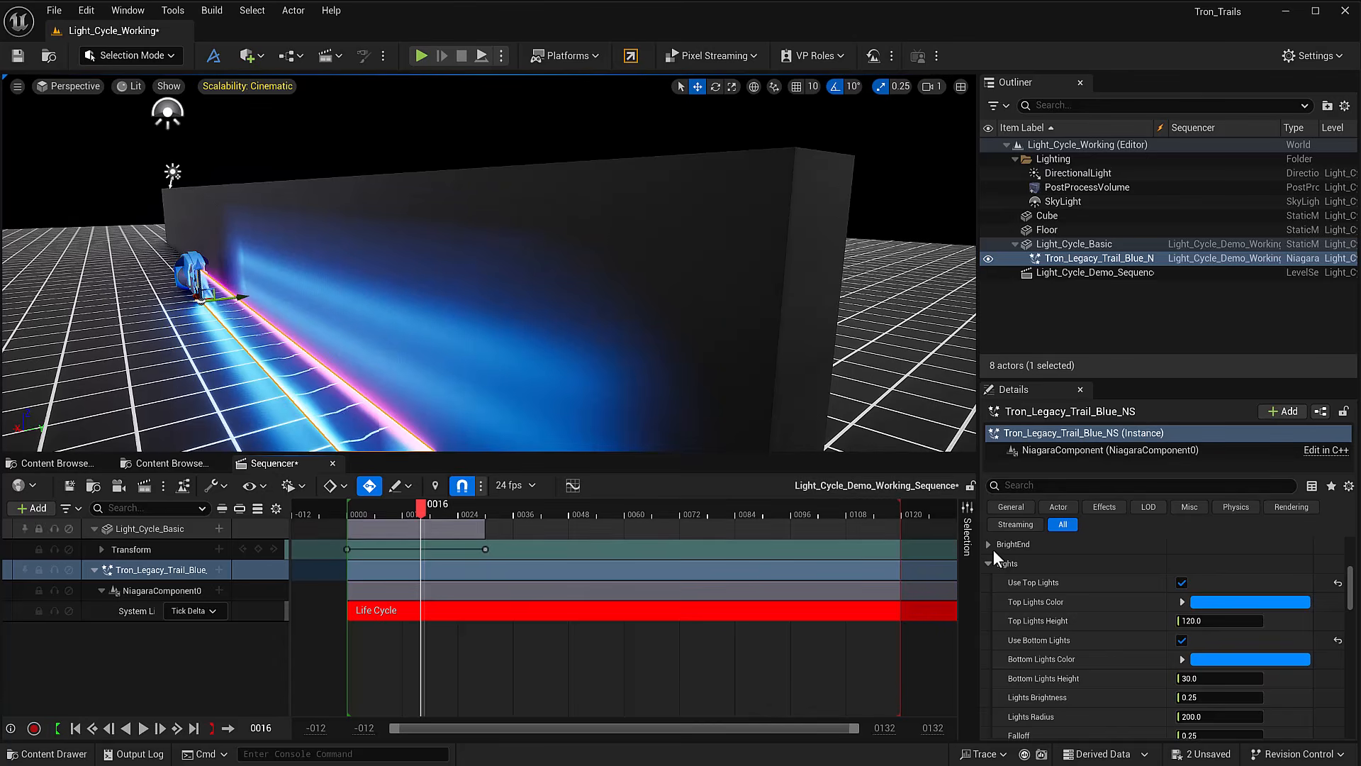
- Set the blue trail's Top Lights Color to magenta and replay the sequence up to frame 18
{"action": "left_click", "coordinate": [1254, 605]}
{"action": "left_click_drag", "start_coordinate": [1355, 702], "coordinate": [1360, 672]}
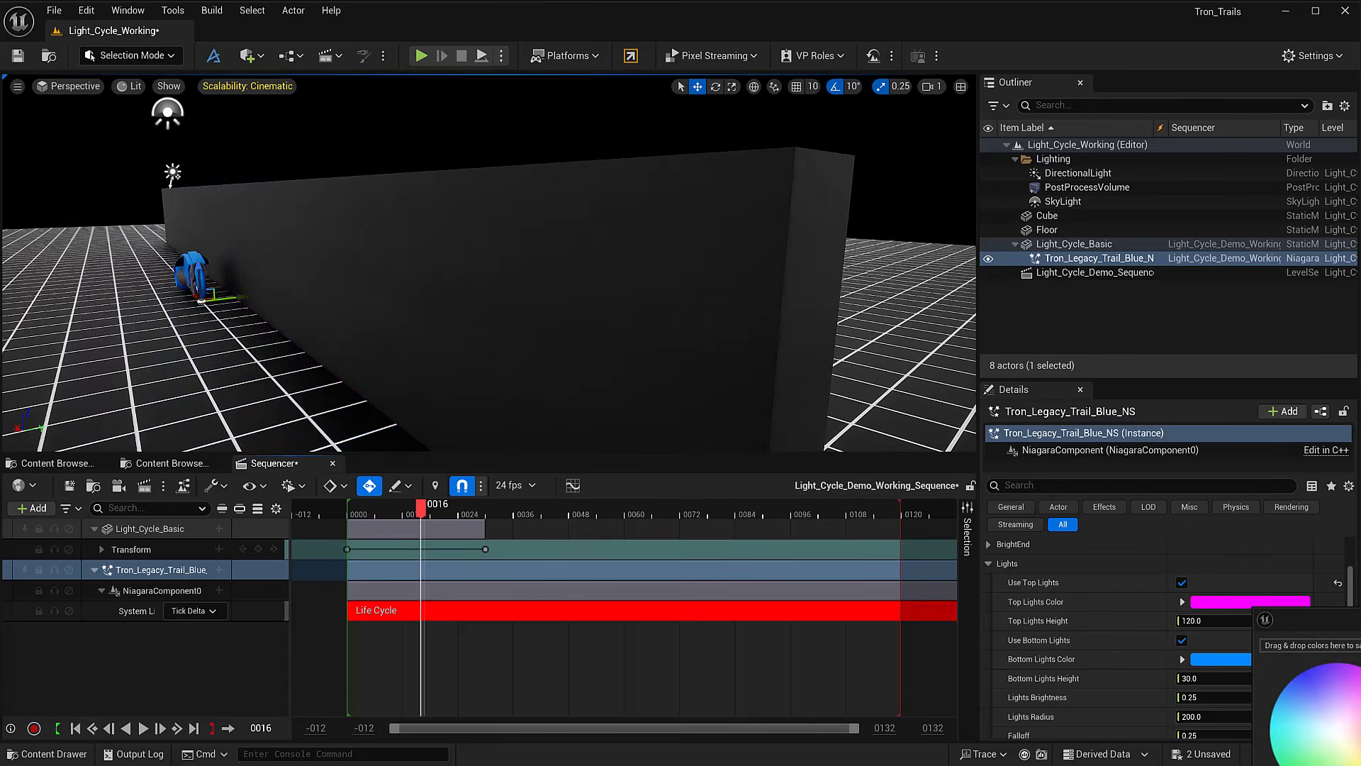
{"action": "key", "text": "Return"}
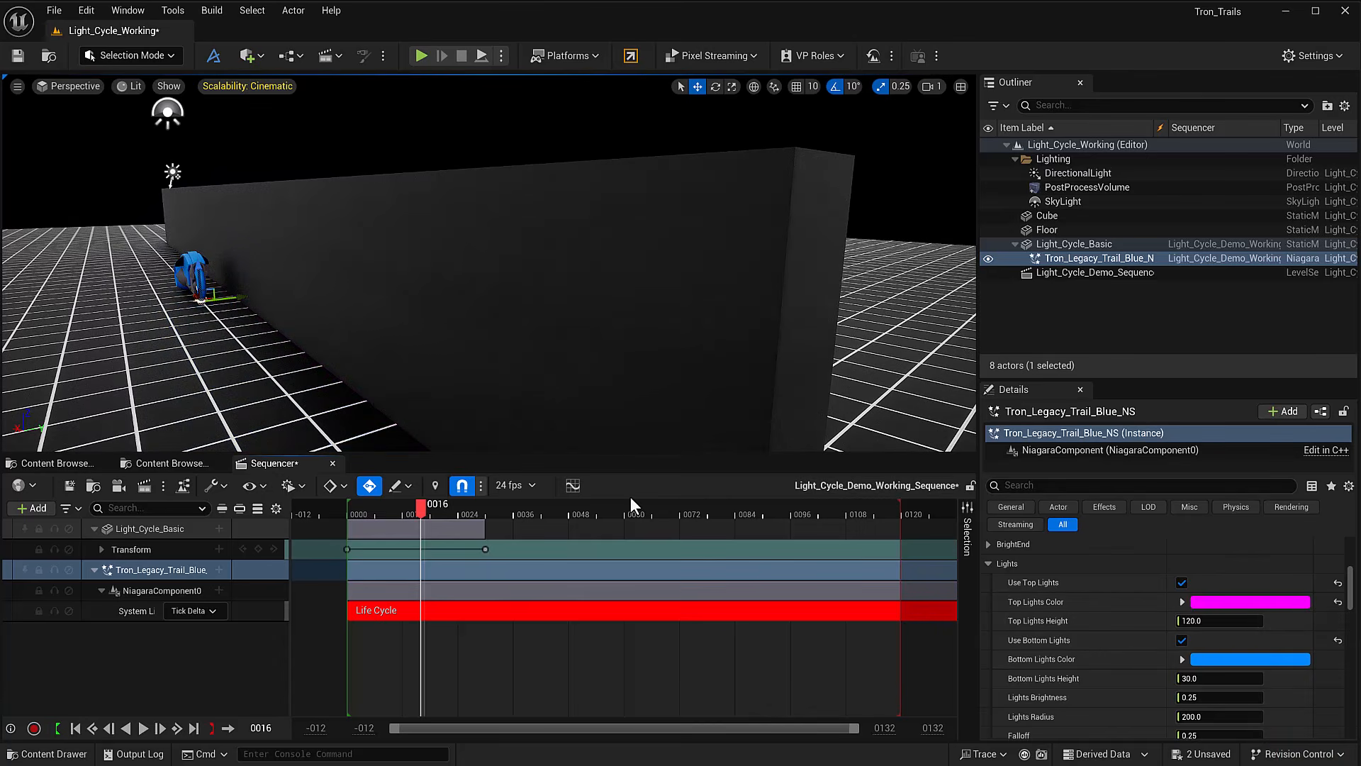
{"action": "left_click", "coordinate": [341, 514]}
{"action": "key", "text": "space"}
{"action": "key", "text": "space"}
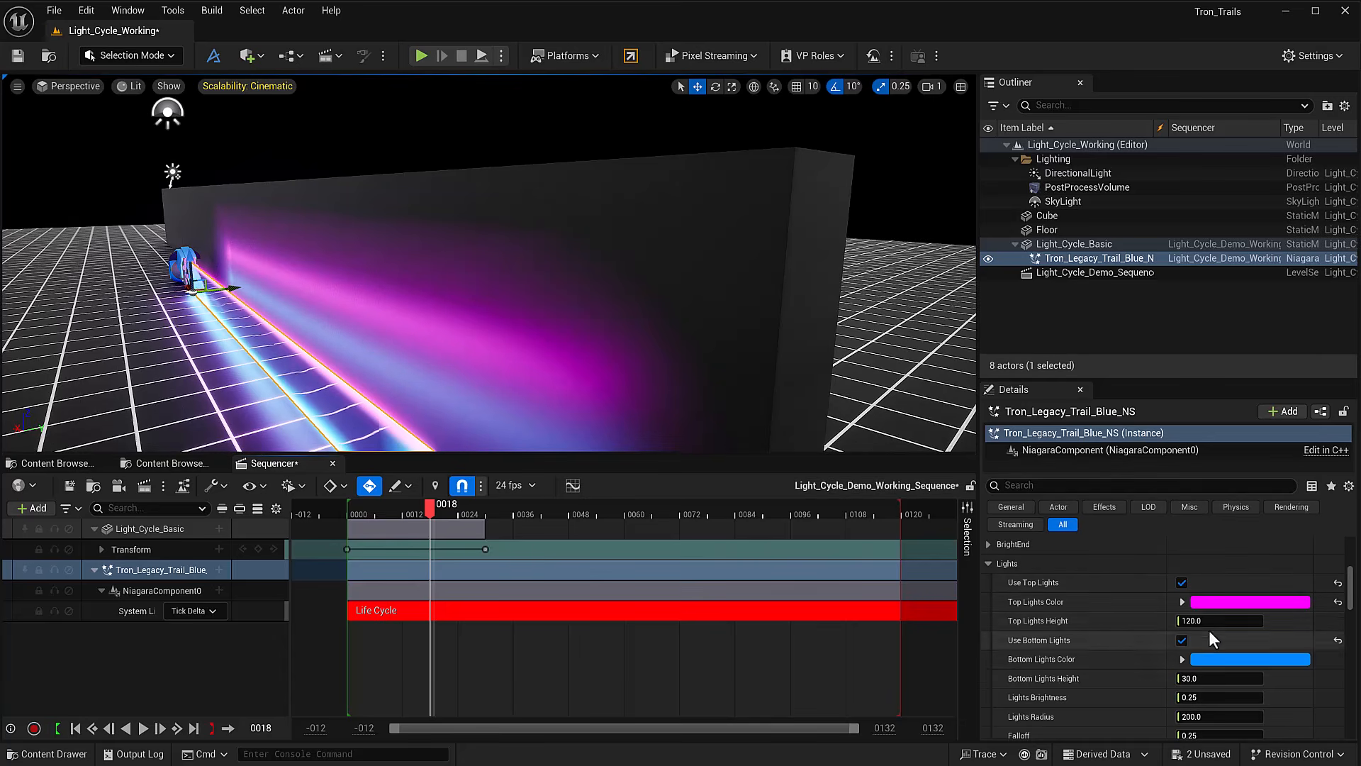
- Lower the Top Lights Height to about 71 and run the sequence from the start to frame 20
{"action": "left_click_drag", "start_coordinate": [1218, 621], "coordinate": [1205, 621]}
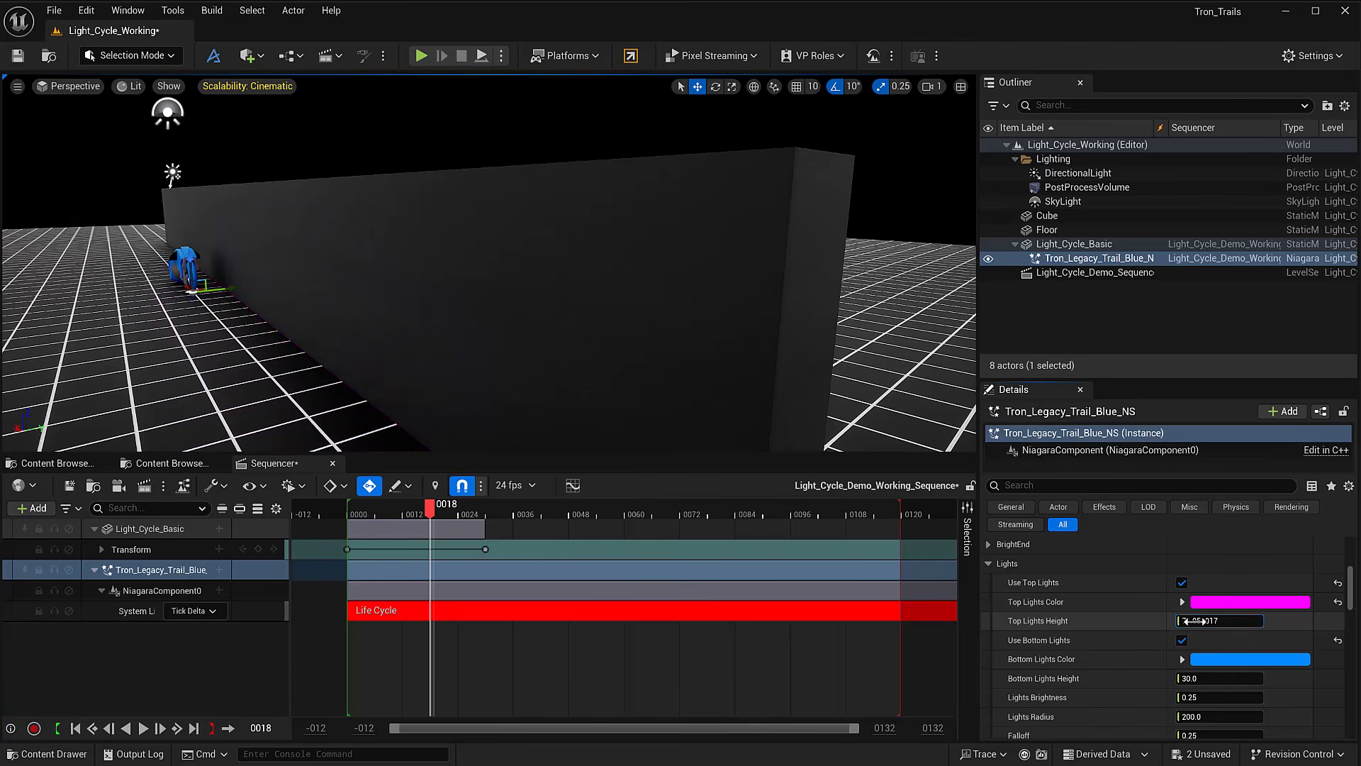
{"action": "left_click", "coordinate": [333, 511]}
{"action": "left_click_drag", "start_coordinate": [339, 512], "coordinate": [440, 512]}
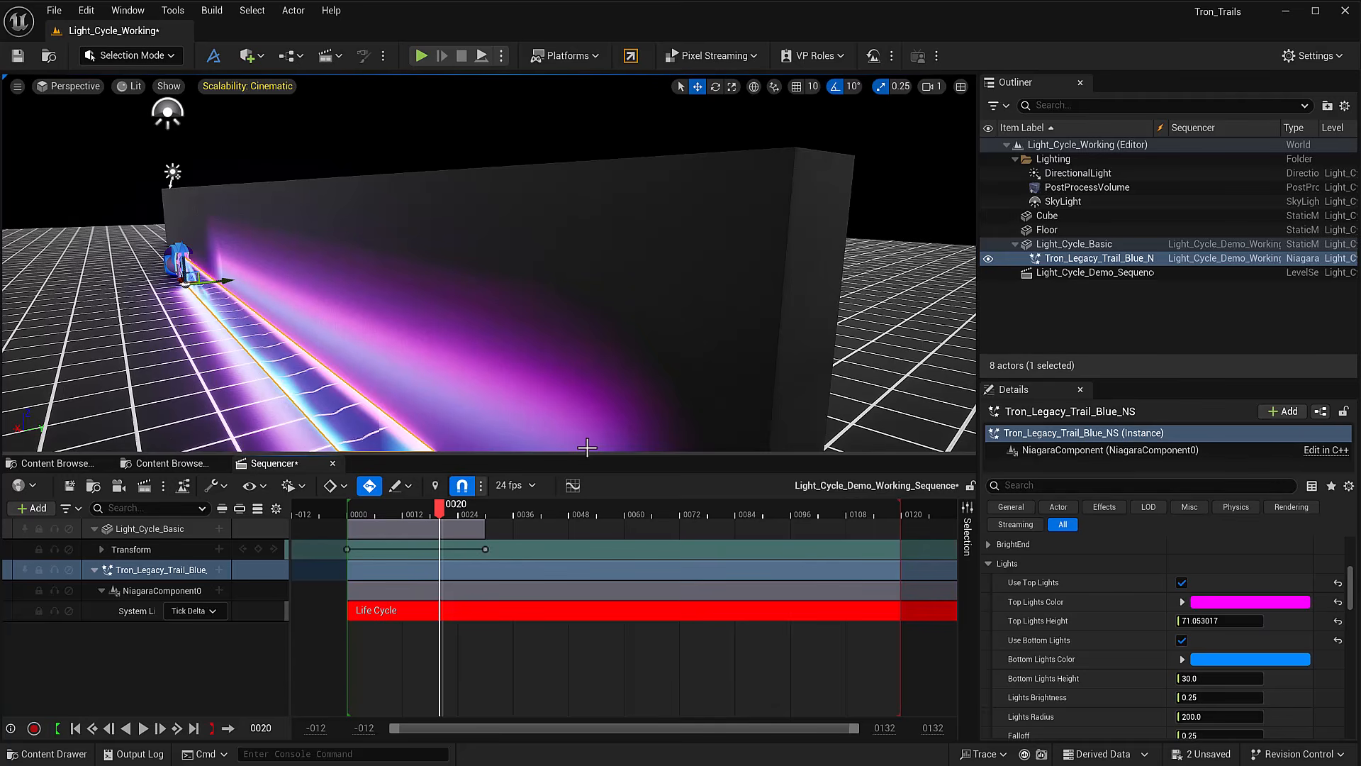
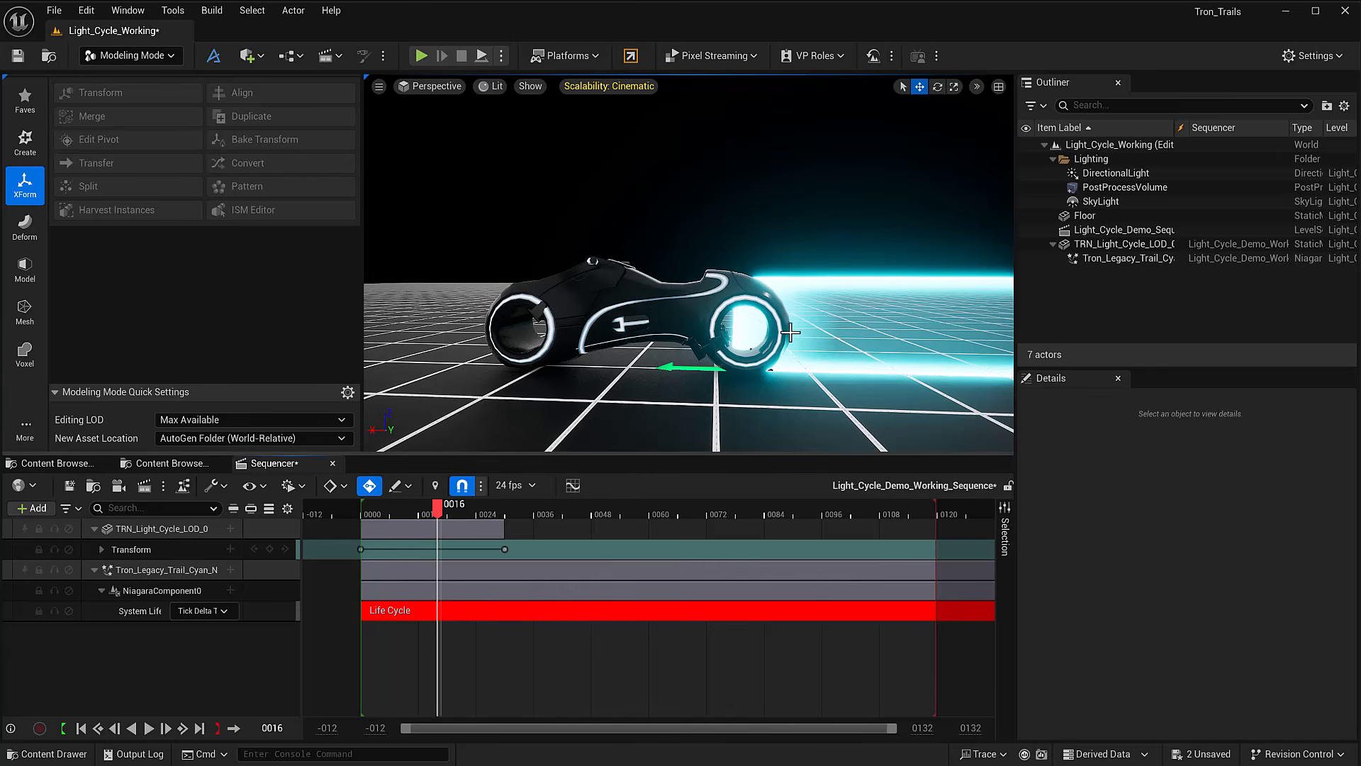
- Enable Use Stencil Coutout for the cyan trail and replay the sequence up to frame 19
{"action": "mouse_move", "coordinate": [744, 395]}
{"action": "left_mouse_down", "text": "alt"}
{"action": "mouse_move", "coordinate": [737, 380]}
{"action": "mouse_move", "coordinate": [759, 381]}
{"action": "mouse_move", "coordinate": [787, 430]}
{"action": "mouse_move", "coordinate": [830, 438]}
{"action": "mouse_move", "coordinate": [765, 409]}
{"action": "left_mouse_up", "text": "alt"}
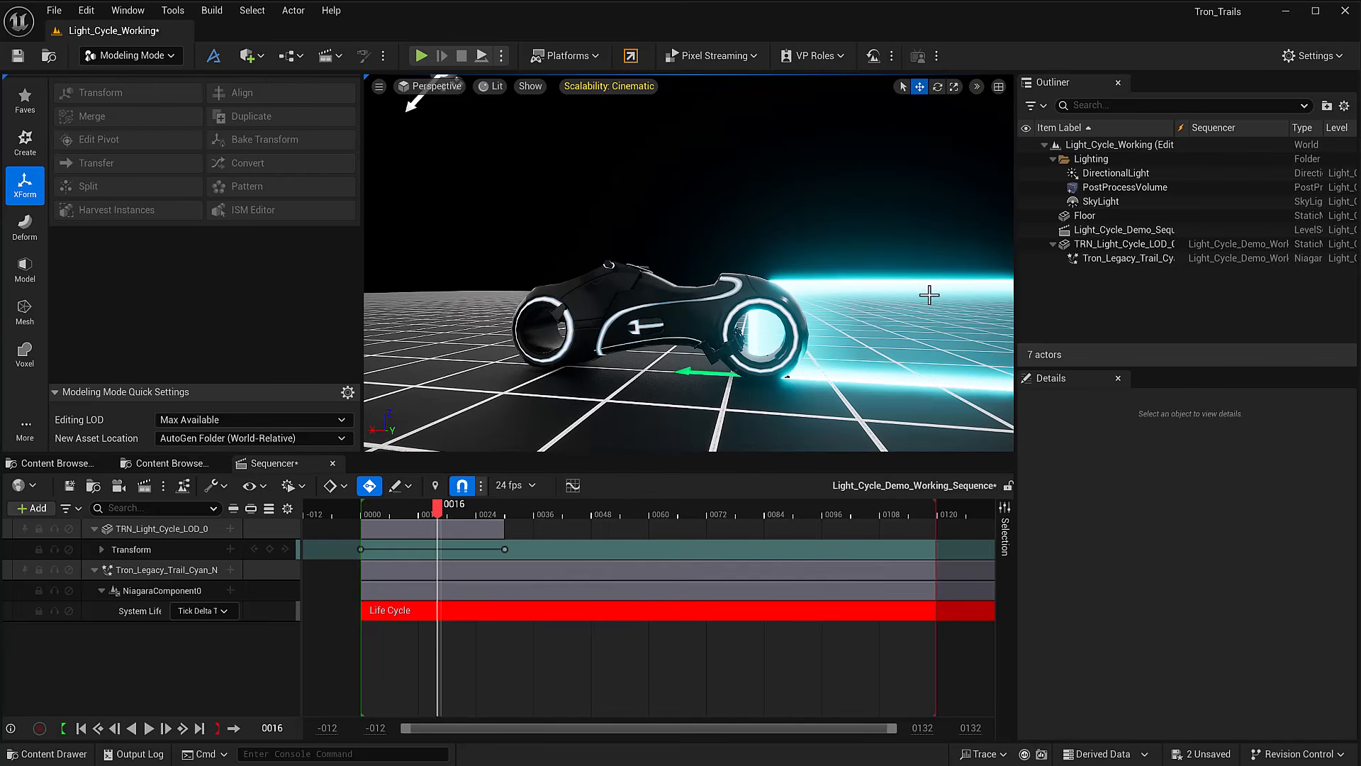
{"action": "left_click", "coordinate": [895, 287]}
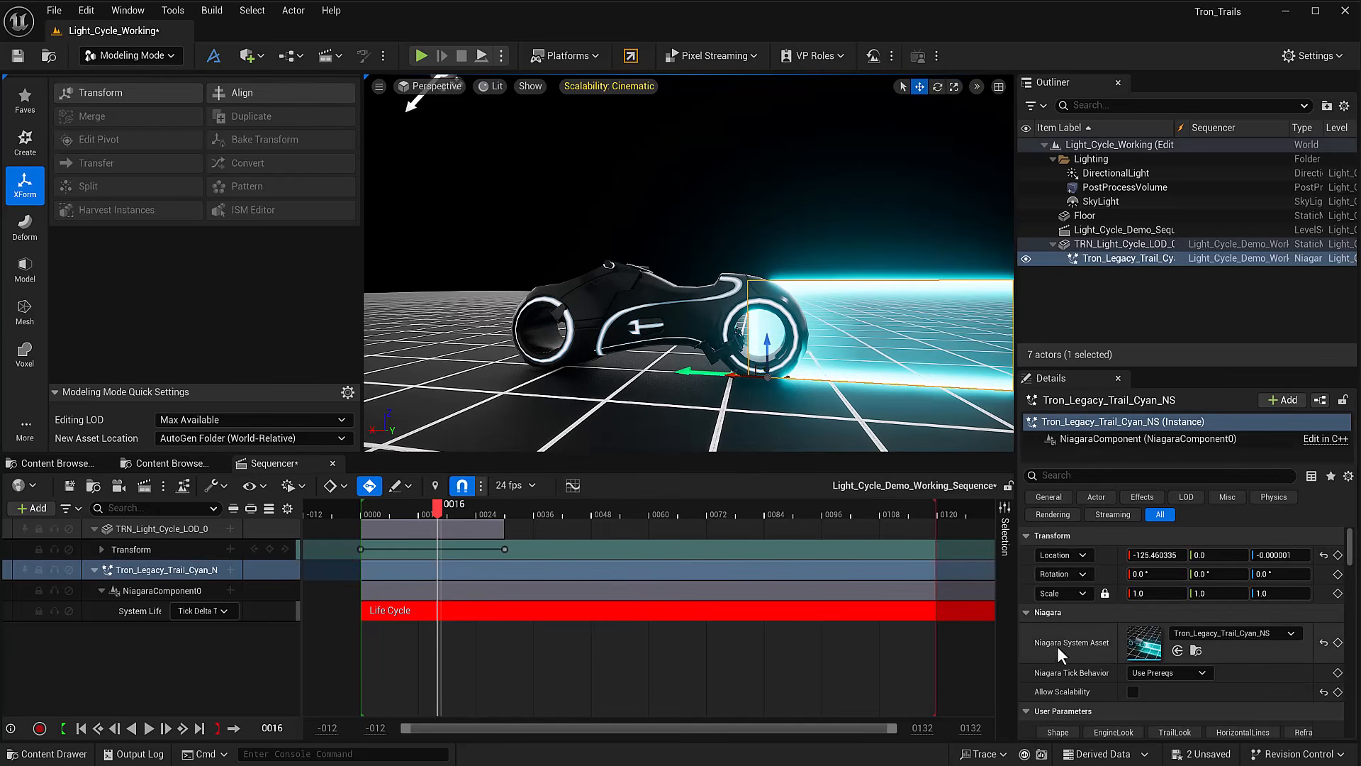
{"action": "scroll", "coordinate": [1022, 631], "scroll_direction": "down", "scroll_amount": 3}
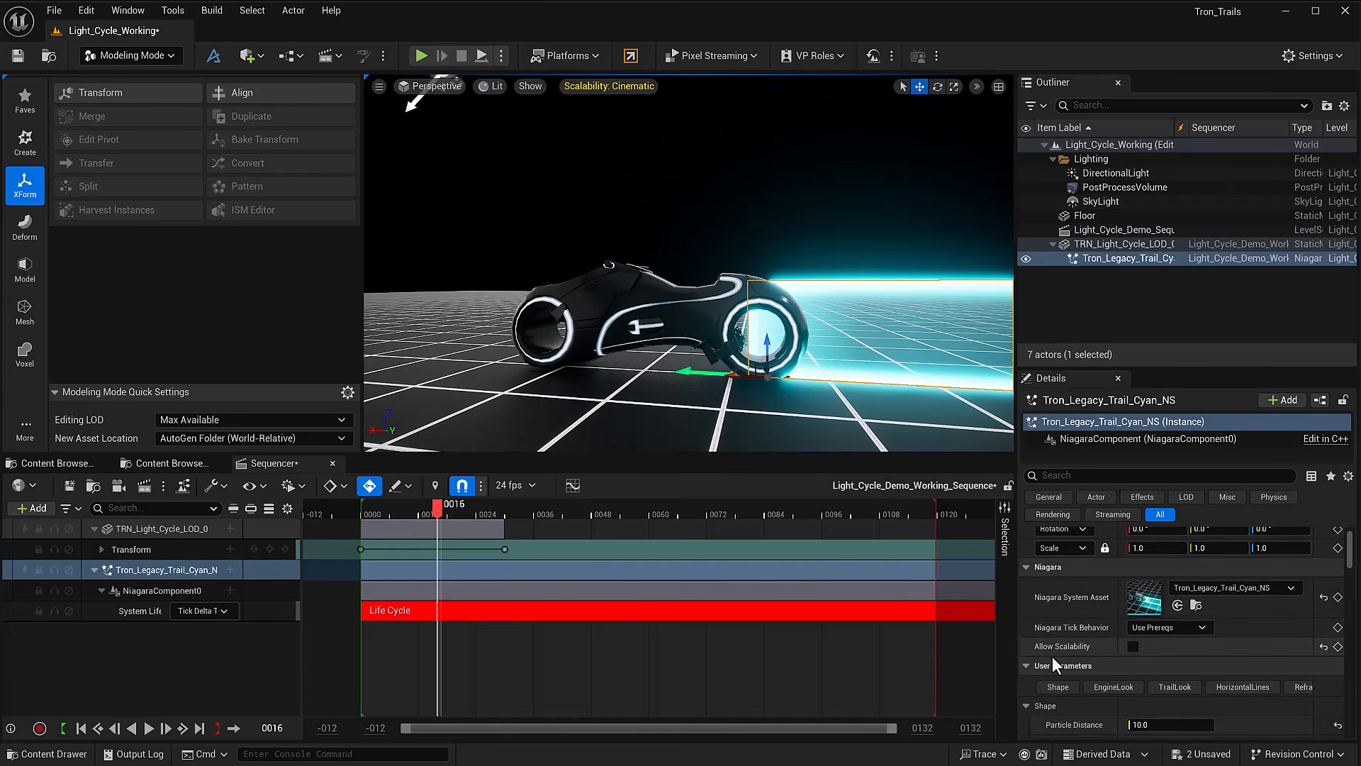
{"action": "scroll", "coordinate": [1049, 678], "scroll_direction": "down", "scroll_amount": 2}
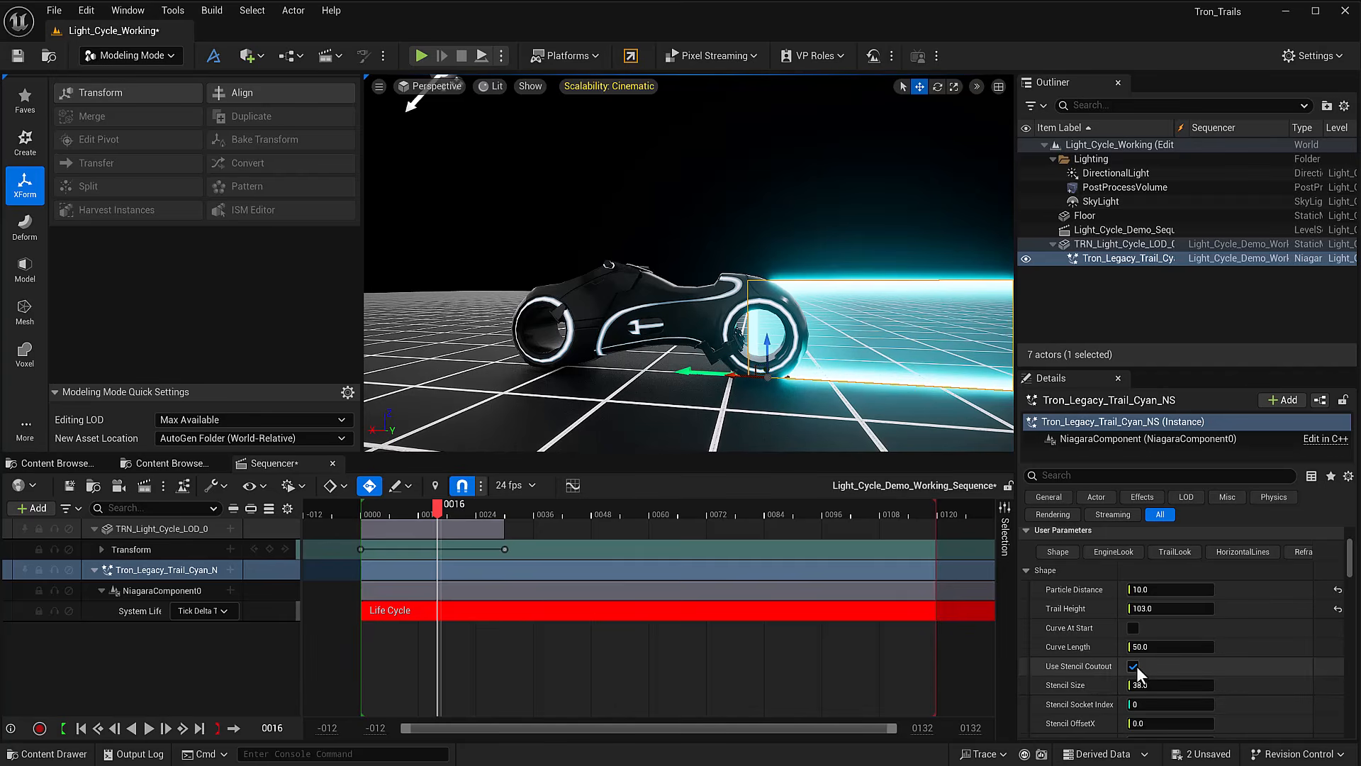
{"action": "left_click", "coordinate": [1133, 667]}
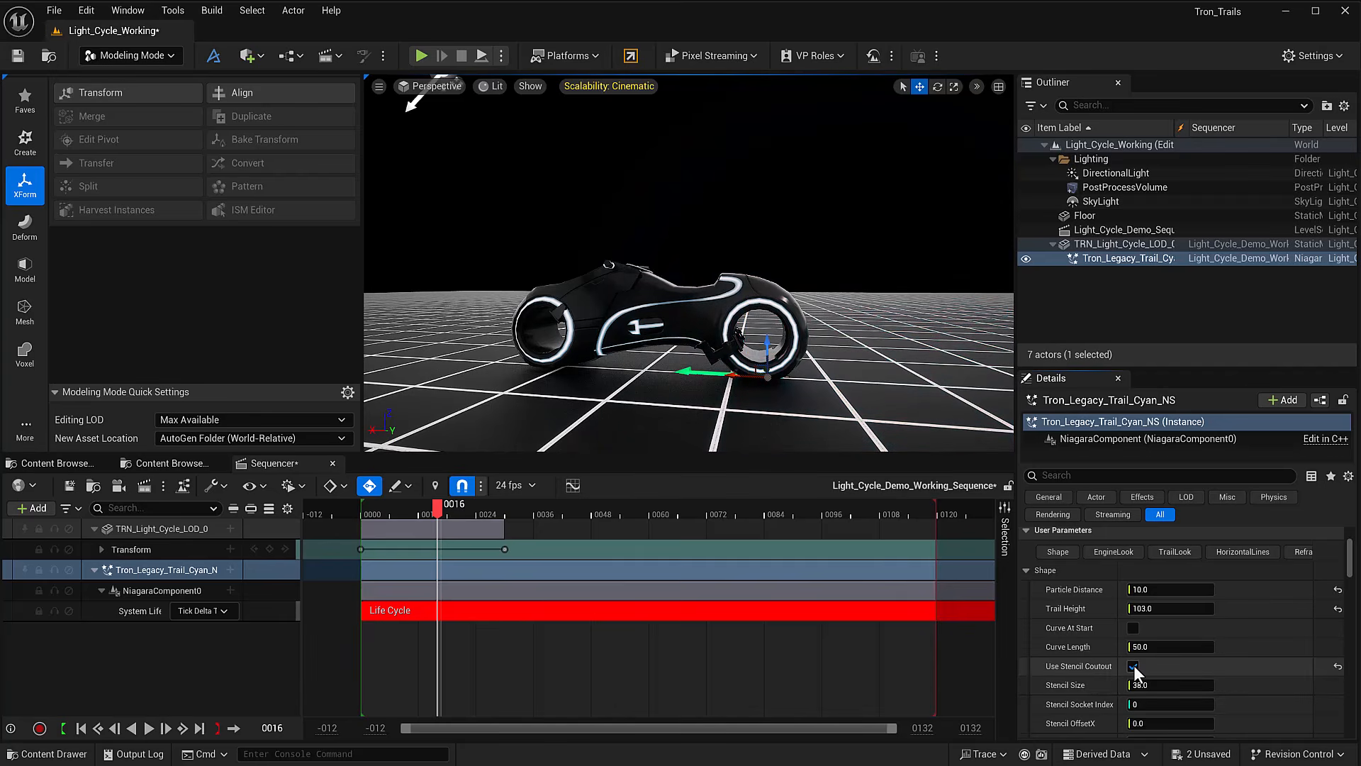
{"action": "left_click", "coordinate": [357, 504]}
{"action": "key", "text": "space"}
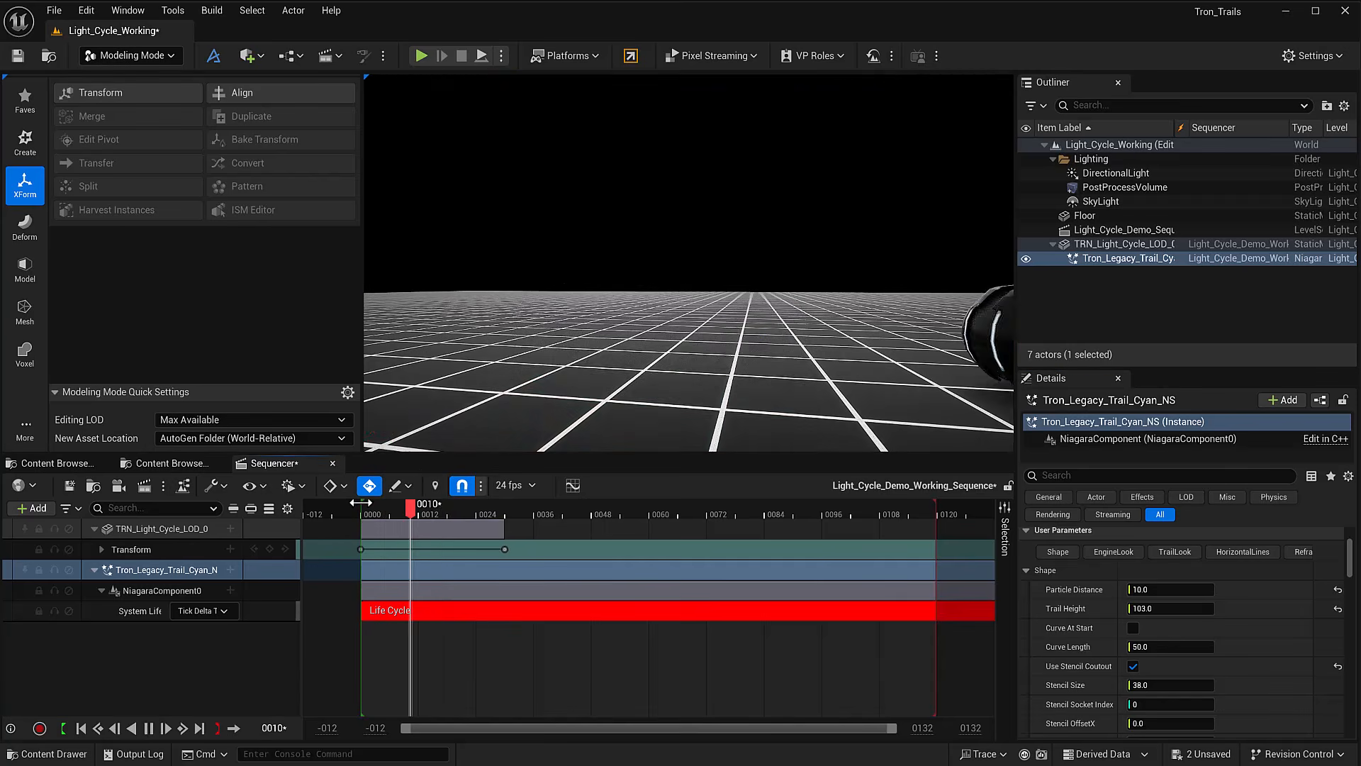
{"action": "key", "text": "space"}
{"action": "right_click_drag", "start_coordinate": [656, 434], "coordinate": [610, 434]}
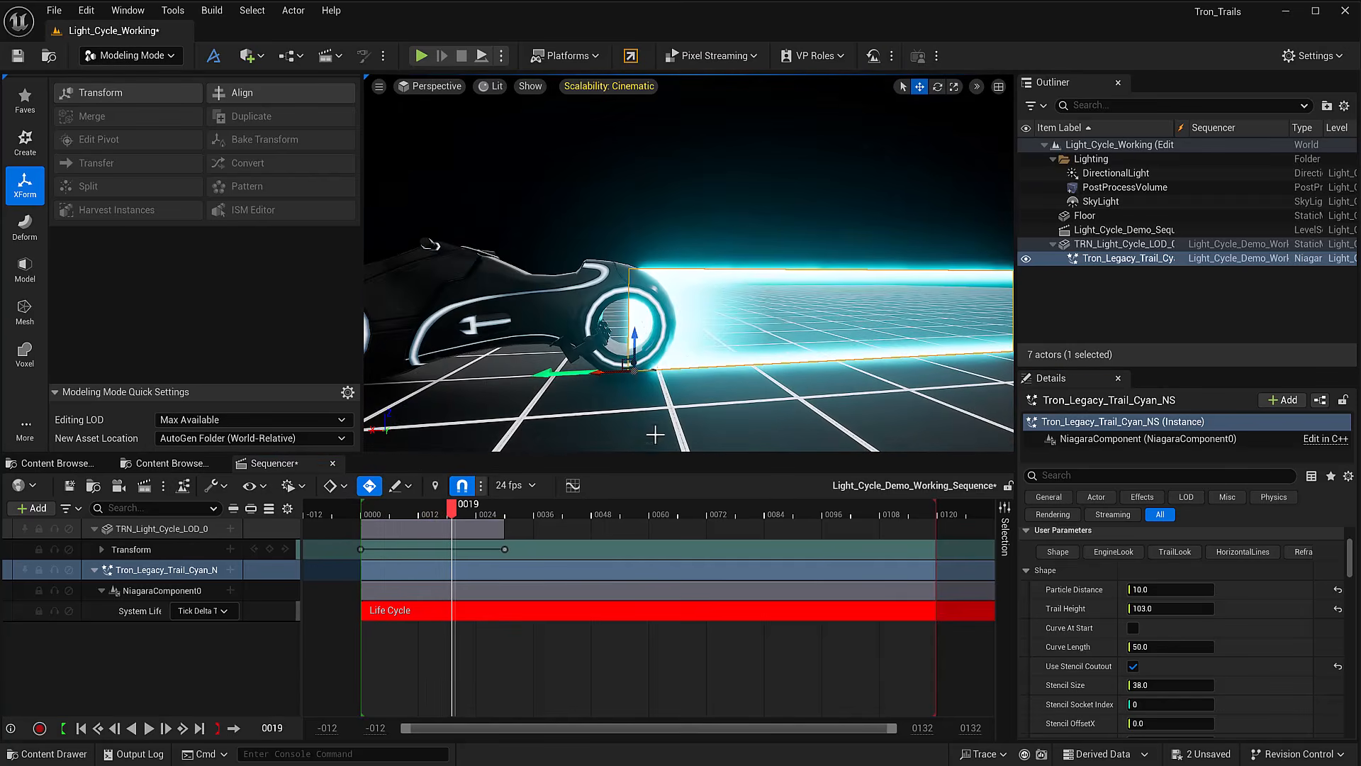
- Open the light cycle's TRN_Light_Cycle_LOD_0 static mesh with its Socket Manager and view the mesh from the Left
{"action": "left_click", "coordinate": [419, 341]}
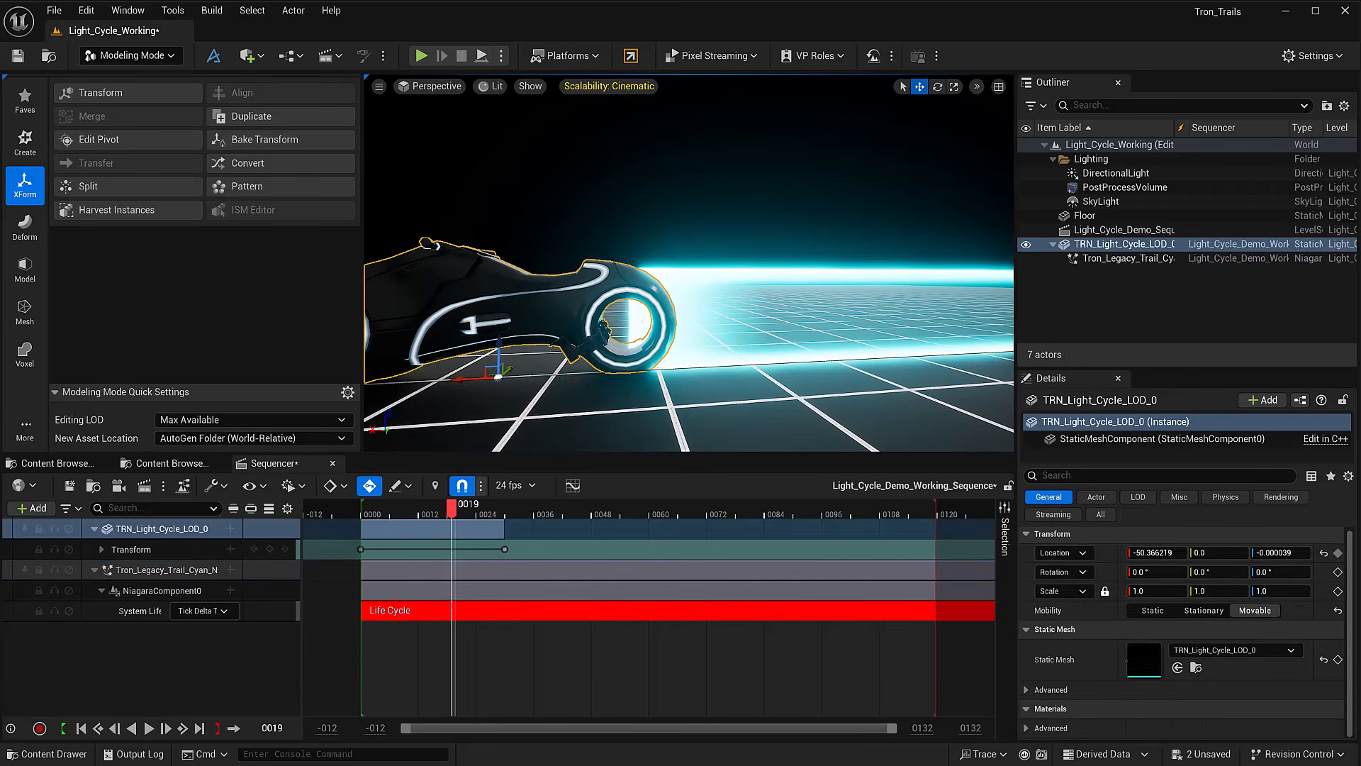
{"action": "double_click", "coordinate": [1147, 654]}
{"action": "left_click_drag", "start_coordinate": [1303, 329], "coordinate": [486, 44]}
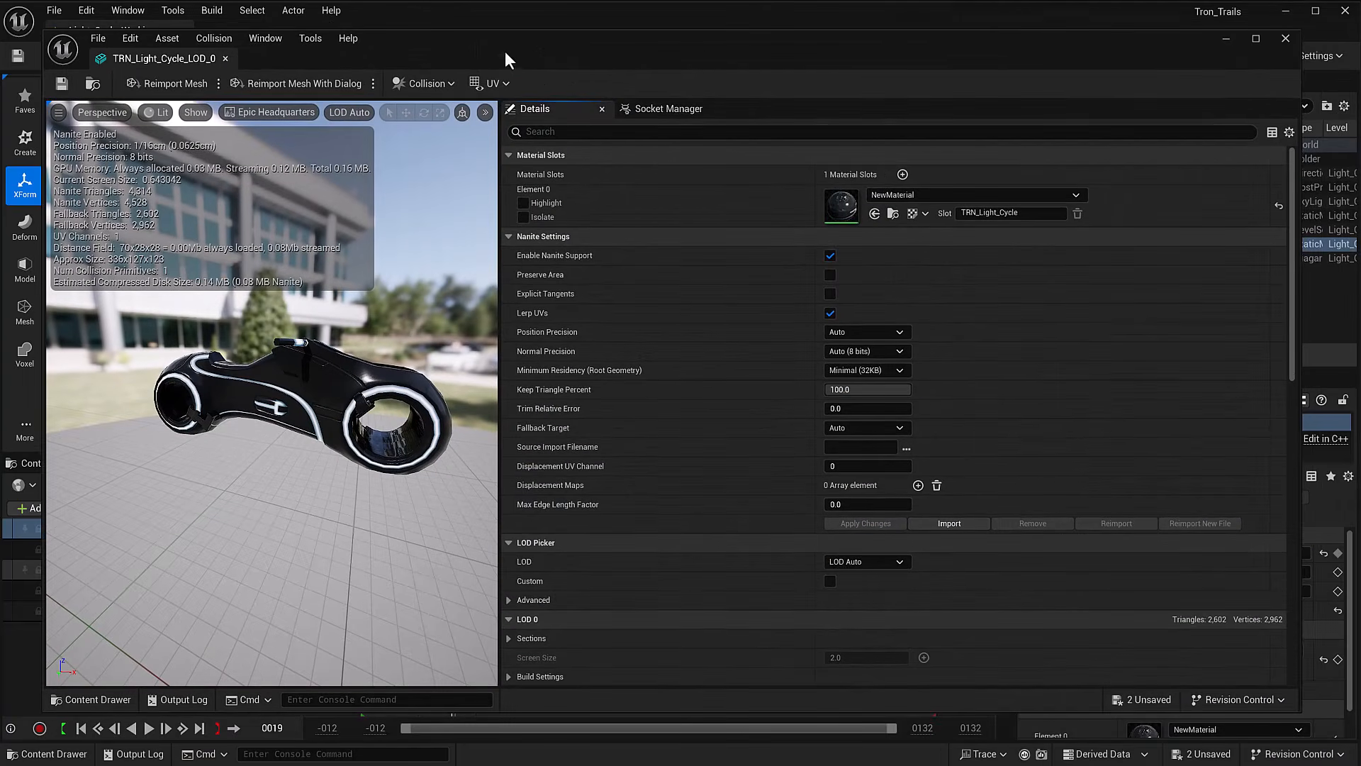
{"action": "left_click", "coordinate": [658, 111]}
{"action": "left_click_drag", "start_coordinate": [491, 259], "coordinate": [373, 365]}
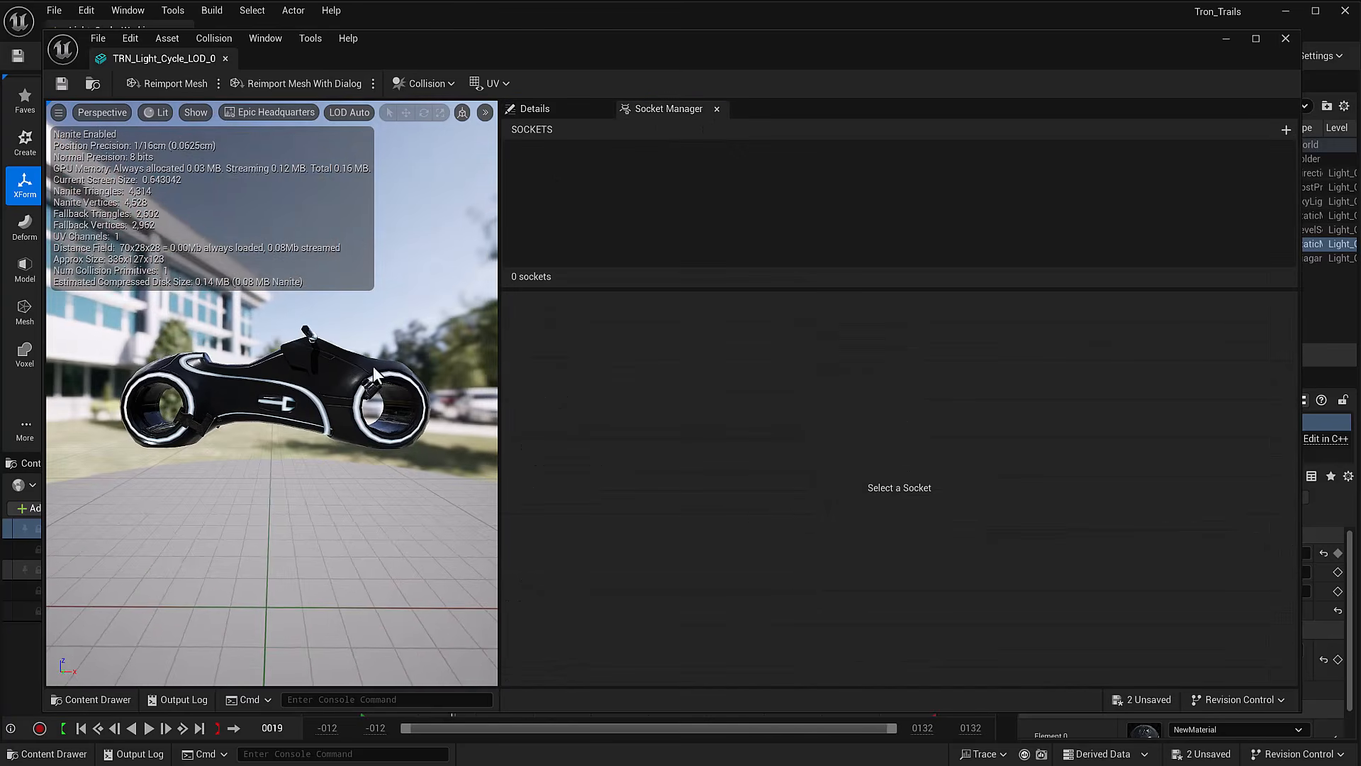
{"action": "left_click", "coordinate": [112, 113]}
{"action": "left_click", "coordinate": [120, 198]}
{"action": "scroll", "coordinate": [289, 398], "scroll_direction": "up", "scroll_amount": 5}
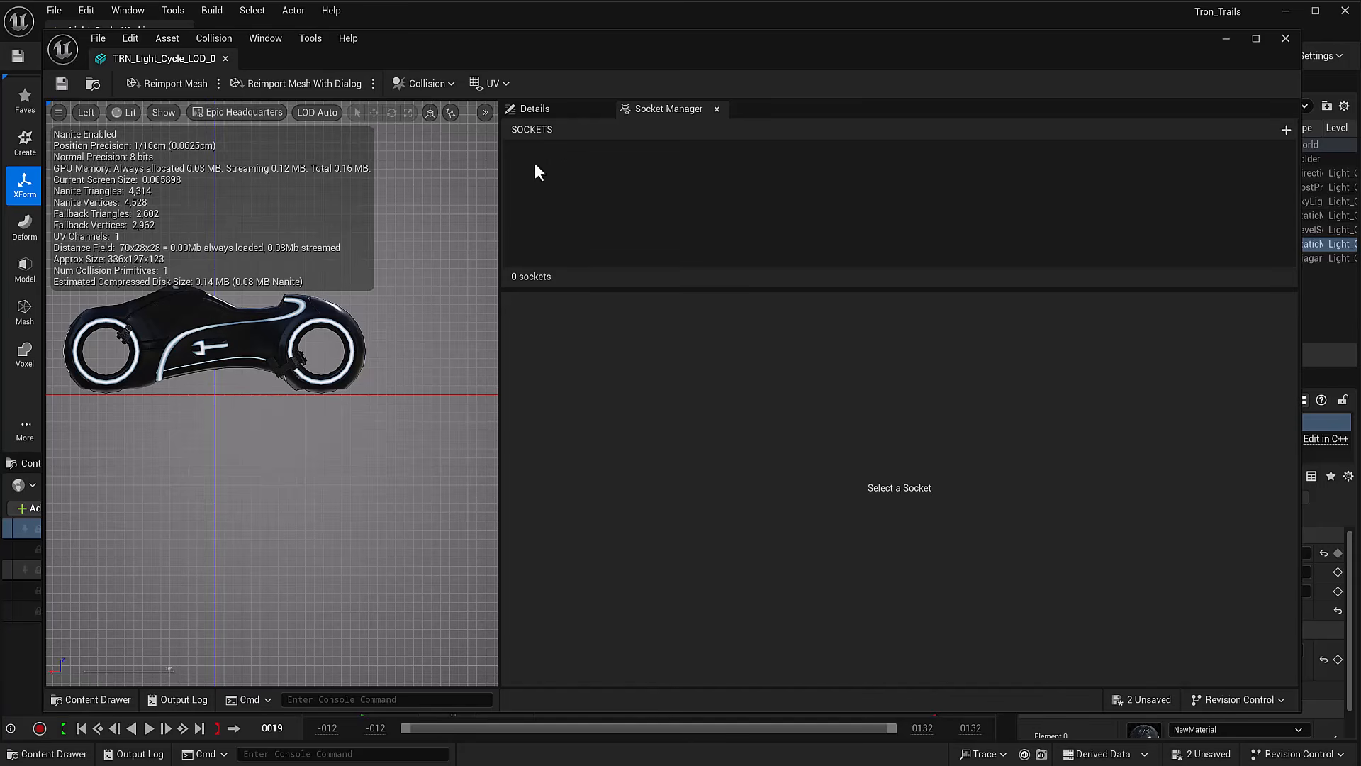
- Add a socket named Trail and move it along X to about -116.8, at the base of the rear wheel
{"action": "left_click", "coordinate": [1283, 131]}
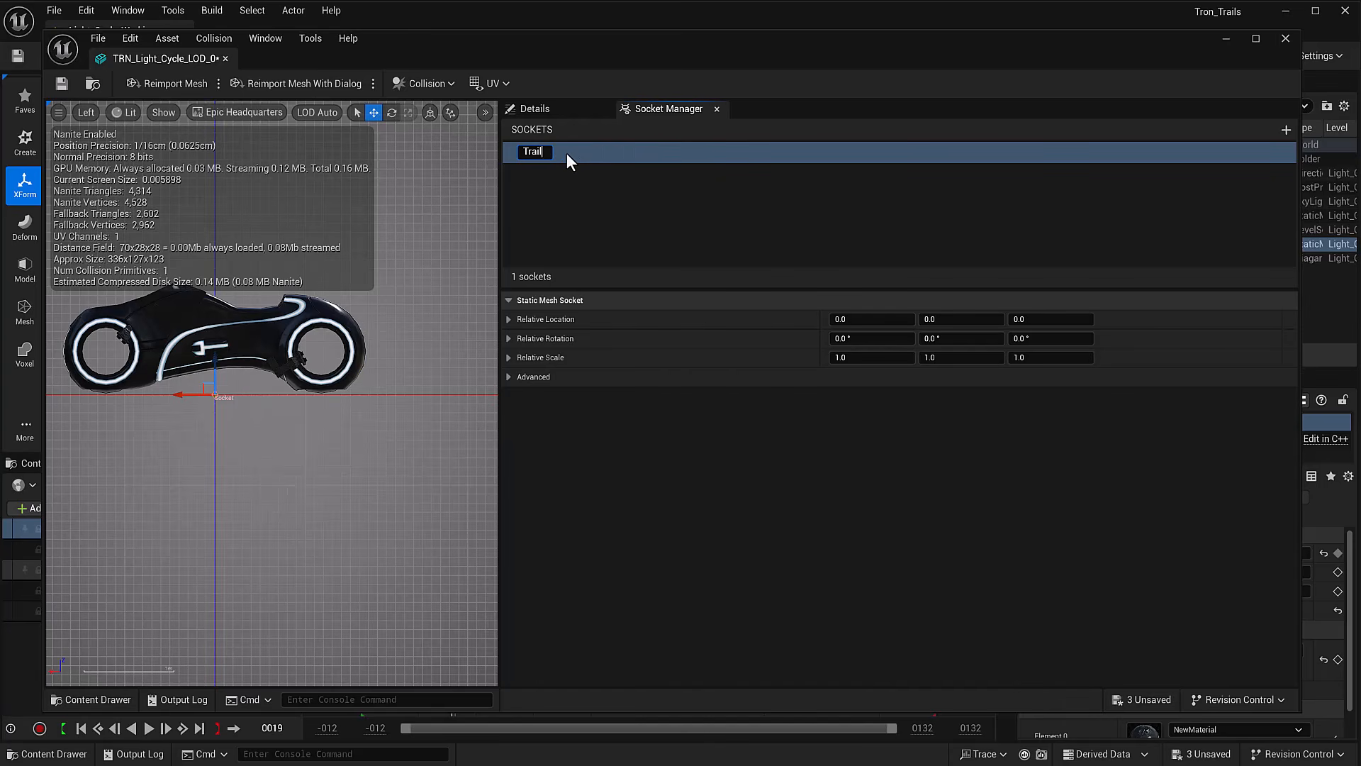
{"action": "key", "text": "Return"}
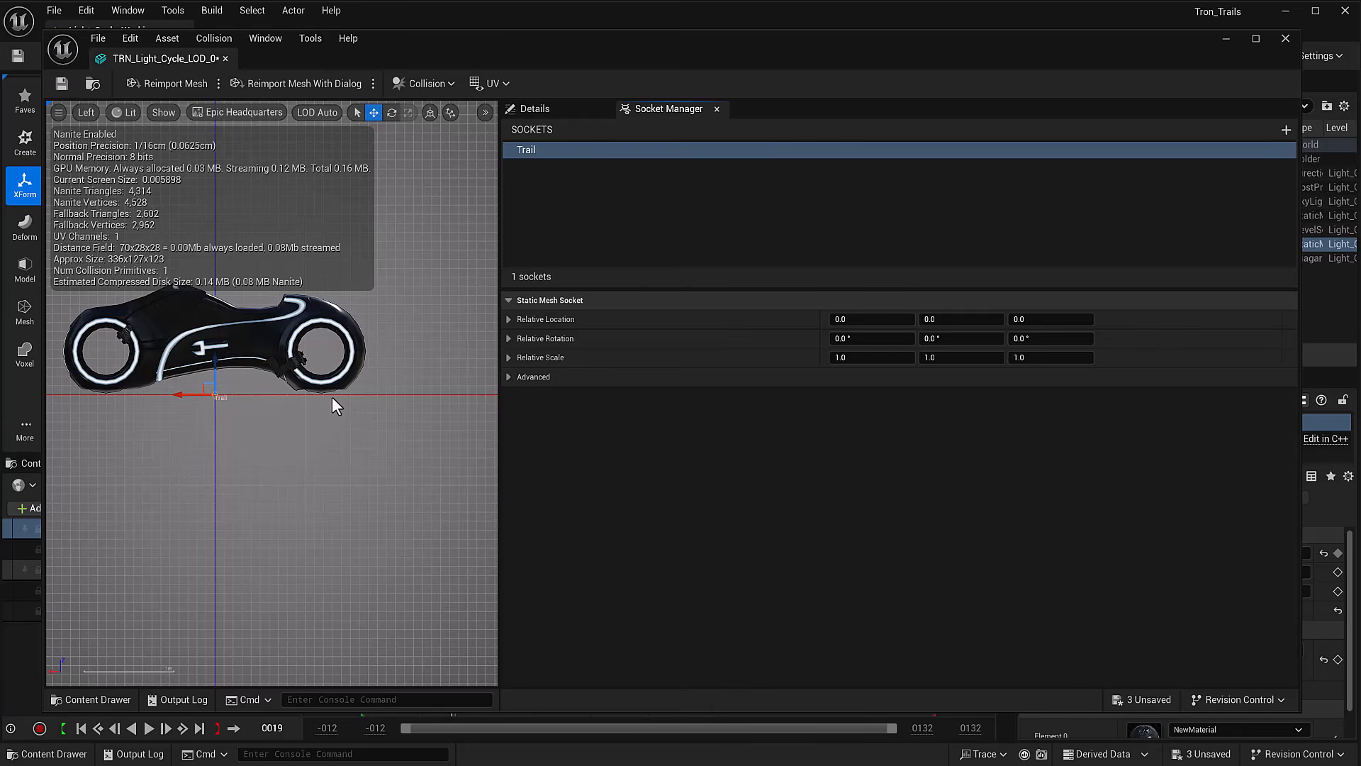
{"action": "left_click_drag", "start_coordinate": [179, 395], "coordinate": [291, 389]}
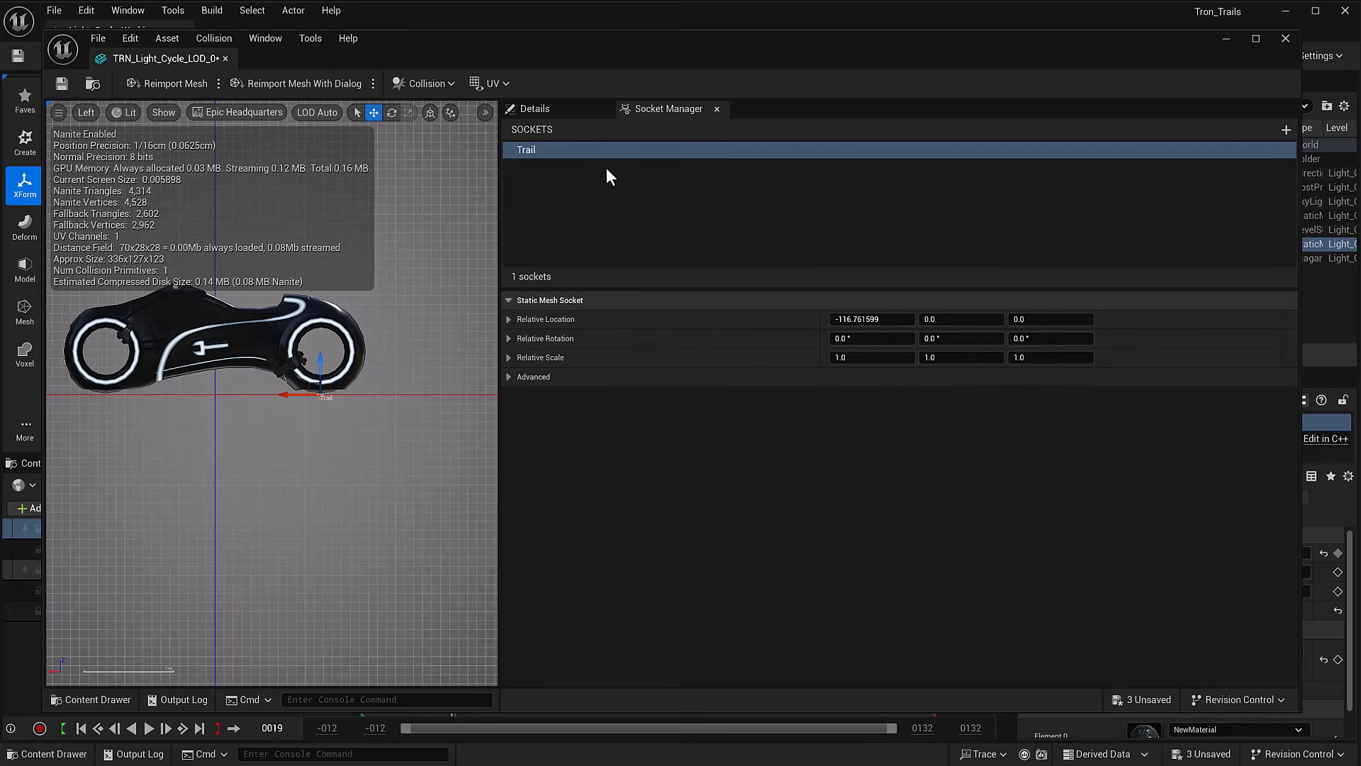
- Add a socket named Stencil at the rear wheel's center, about X -117.8 and Z 48.7, and save the mesh
{"action": "left_click", "coordinate": [1286, 132]}
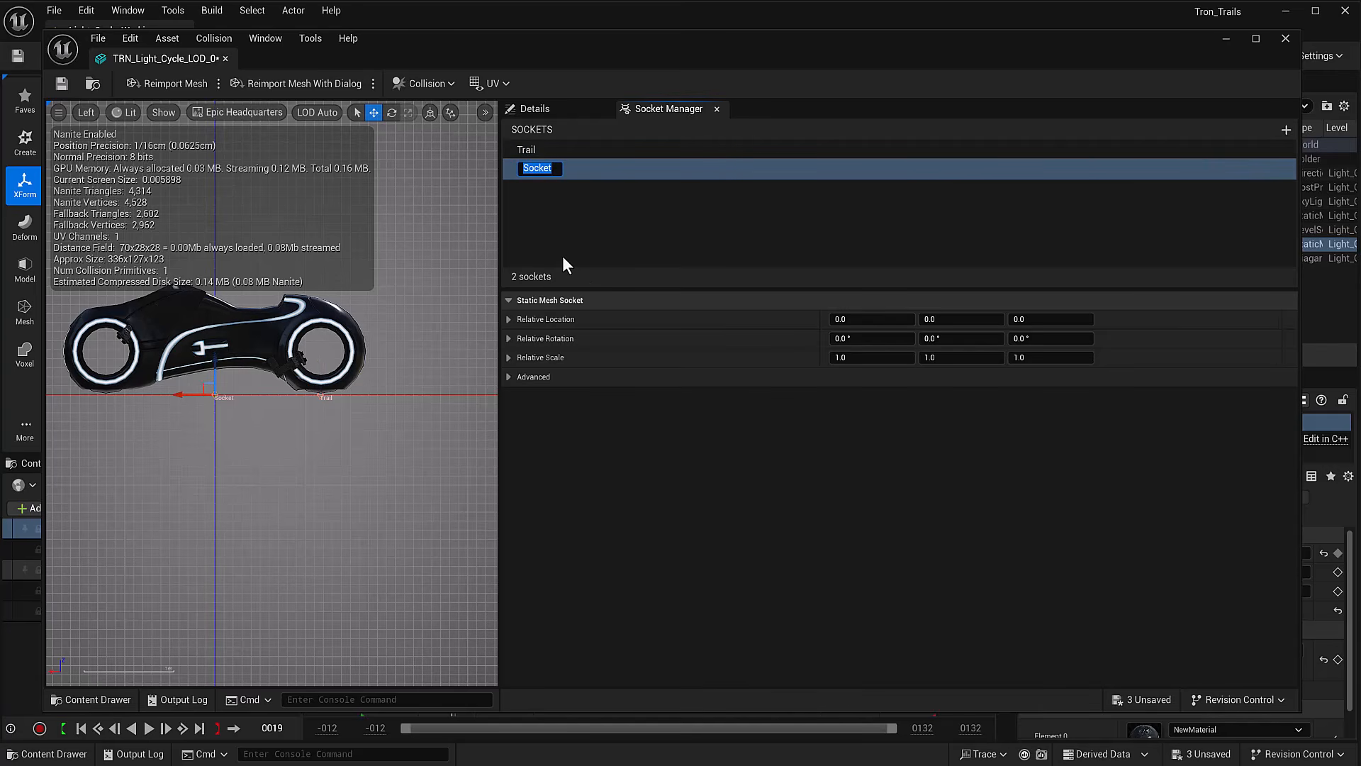
{"action": "type", "text": "Stencil"}
{"action": "key", "text": "Return"}
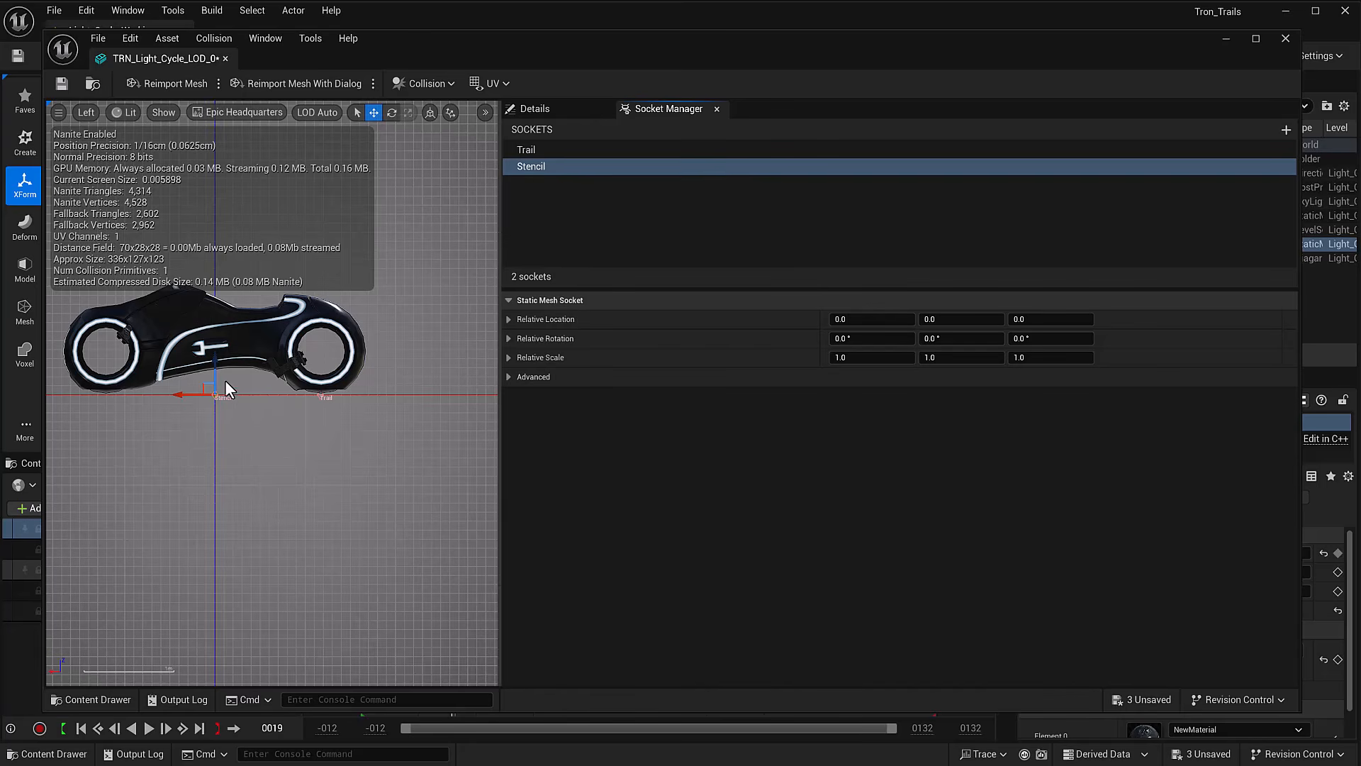
{"action": "left_click_drag", "start_coordinate": [197, 392], "coordinate": [317, 348]}
{"action": "scroll", "coordinate": [314, 348], "scroll_direction": "up", "scroll_amount": 5}
{"action": "left_click", "coordinate": [73, 91]}
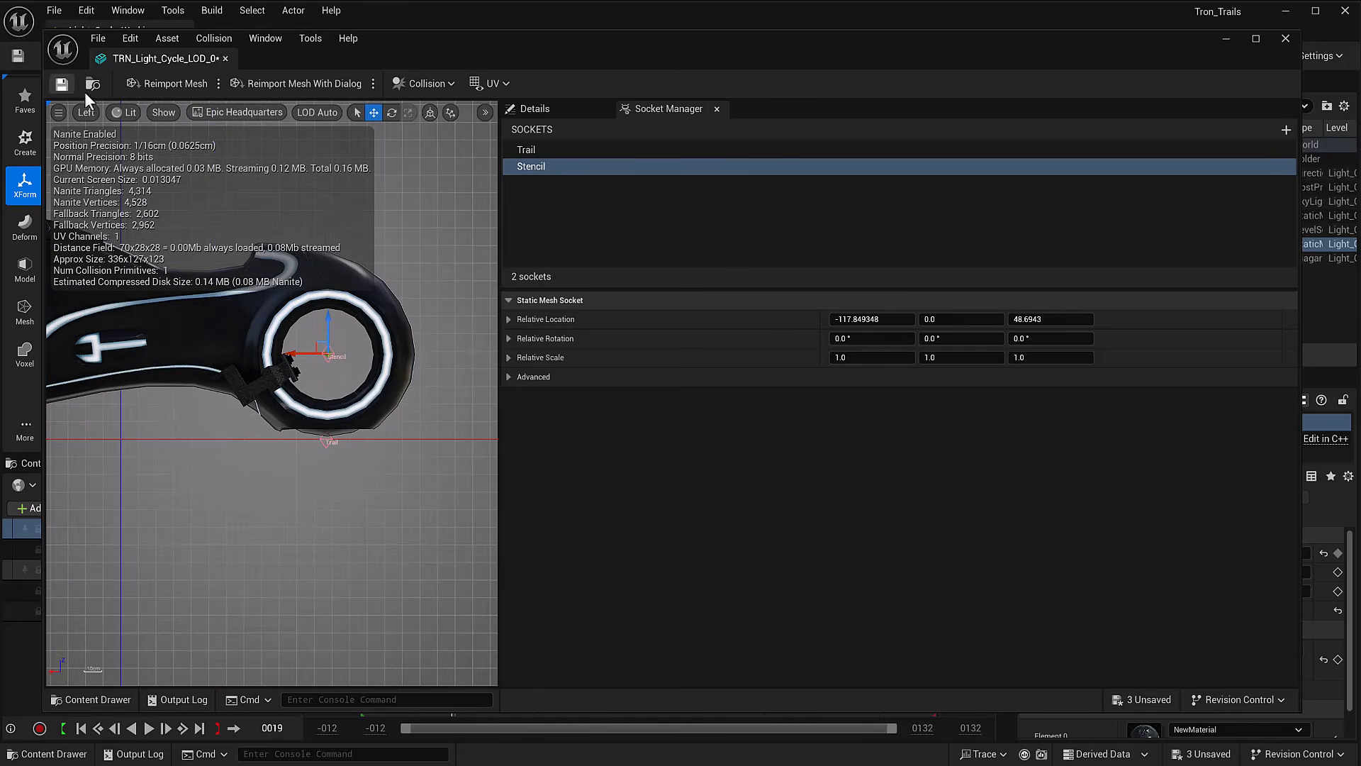
- Attach the cyan trail to the light cycle's Trail socket and reset its relative location to zero
{"action": "left_click", "coordinate": [1226, 39]}
{"action": "left_click", "coordinate": [1110, 258]}
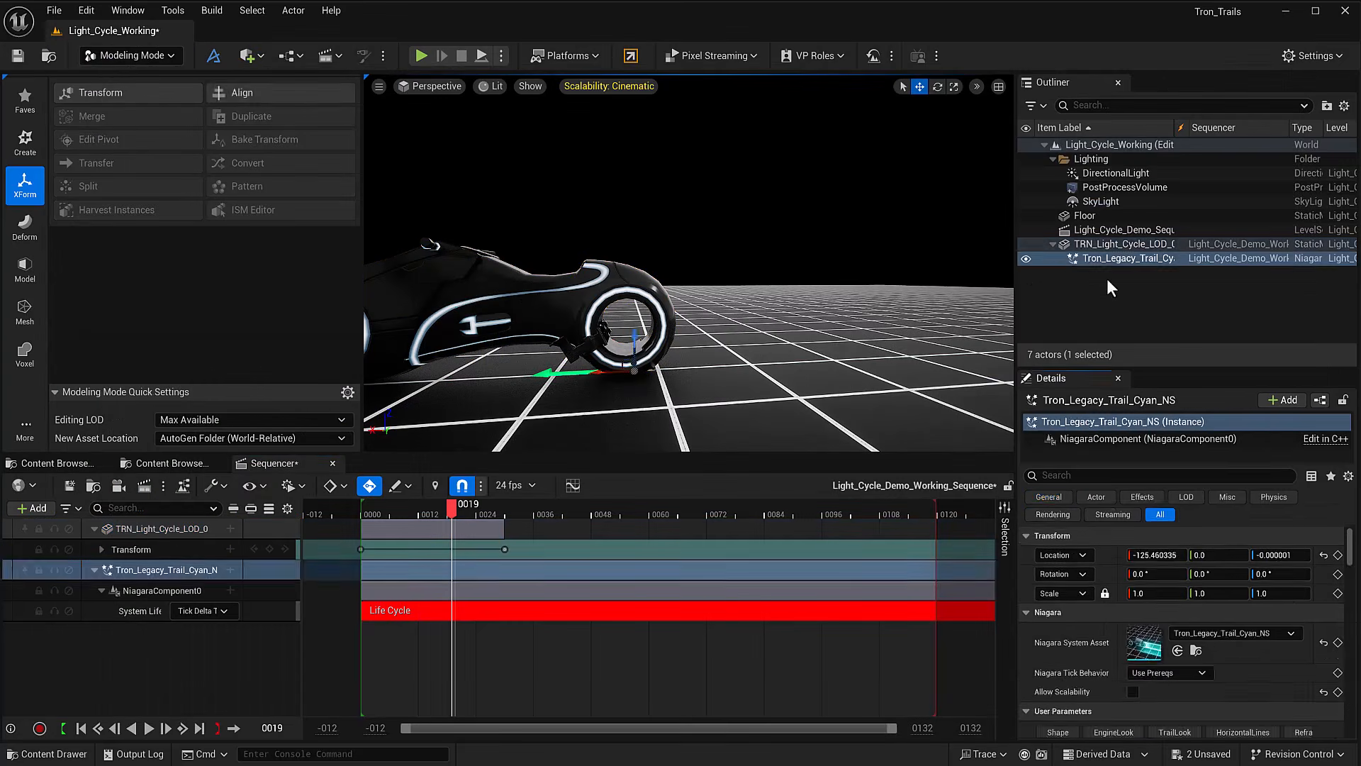
{"action": "left_click", "coordinate": [1107, 279]}
{"action": "left_click", "coordinate": [1099, 257]}
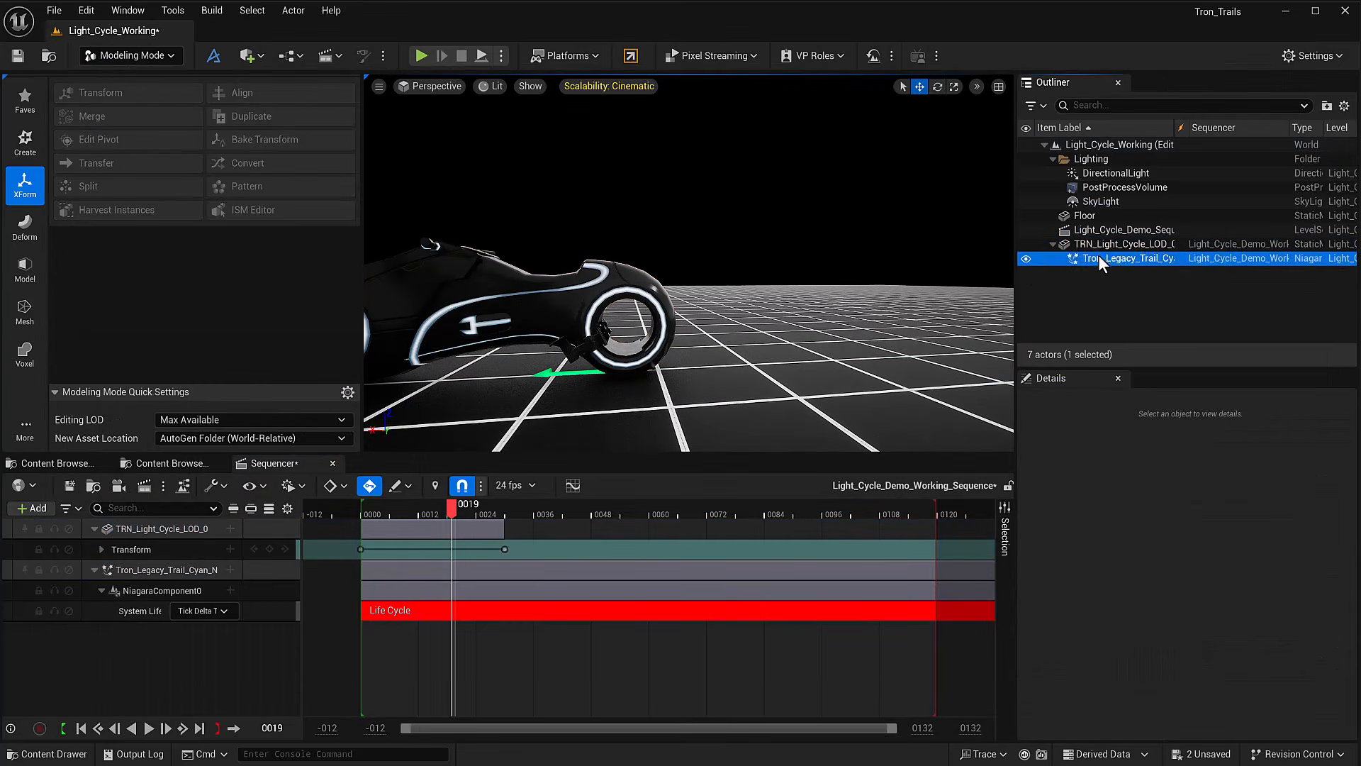
{"action": "left_click", "coordinate": [1099, 280]}
{"action": "left_click_drag", "start_coordinate": [1090, 257], "coordinate": [1090, 244]}
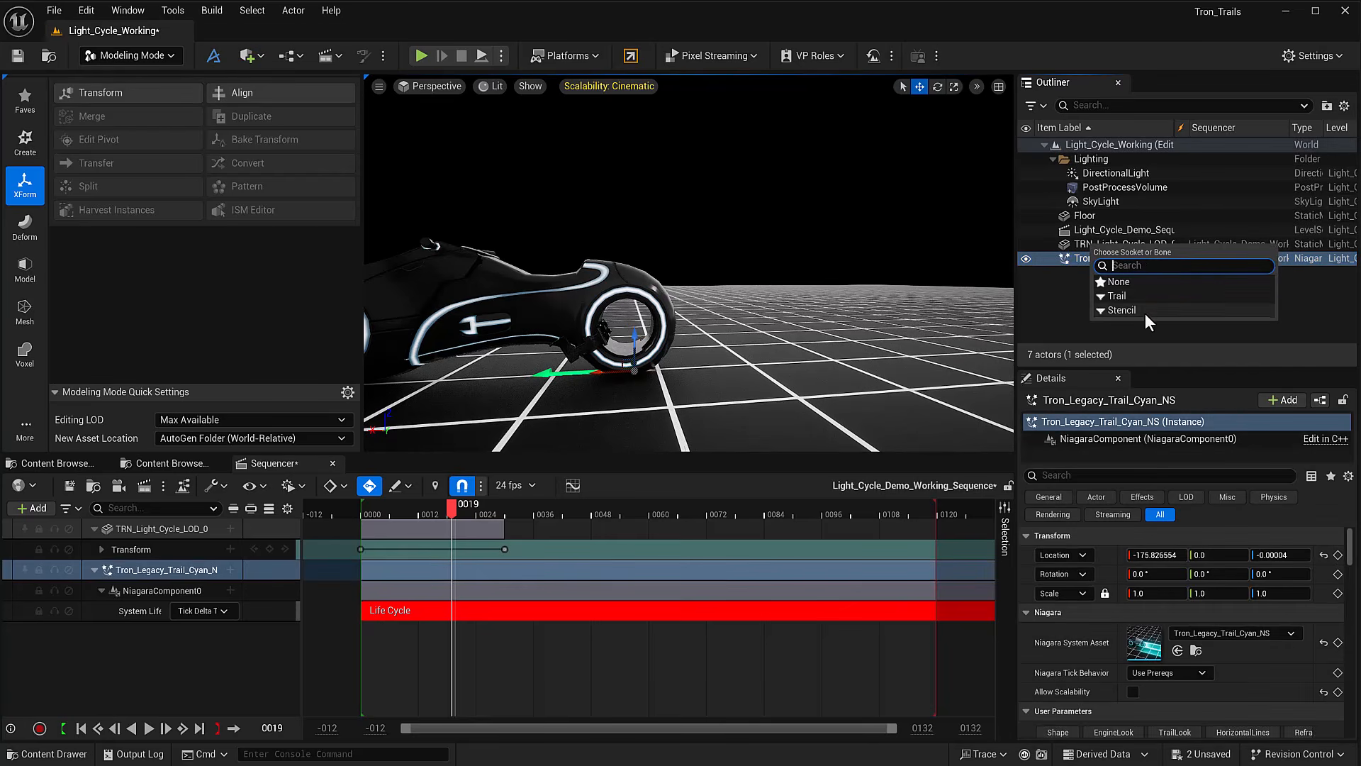
{"action": "left_click", "coordinate": [1117, 296]}
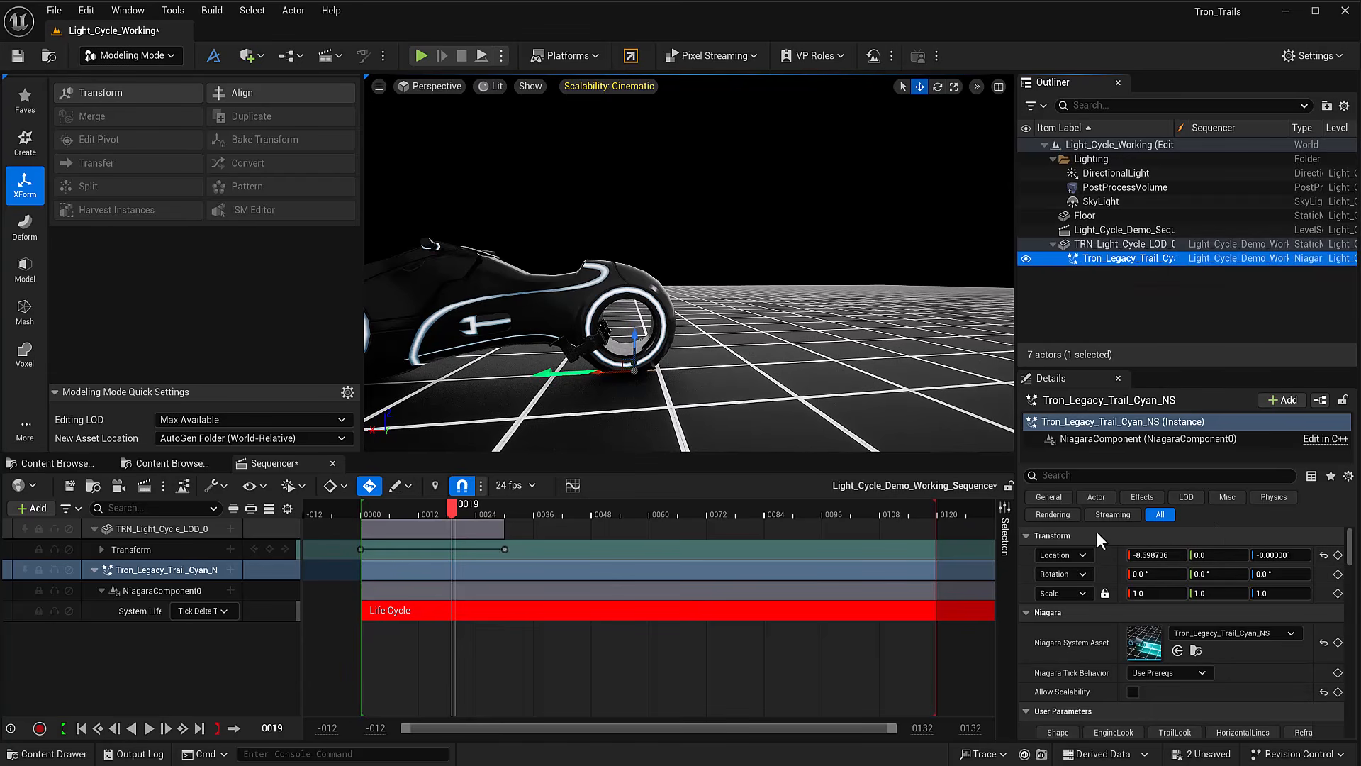
{"action": "left_click_drag", "start_coordinate": [609, 375], "coordinate": [711, 372]}
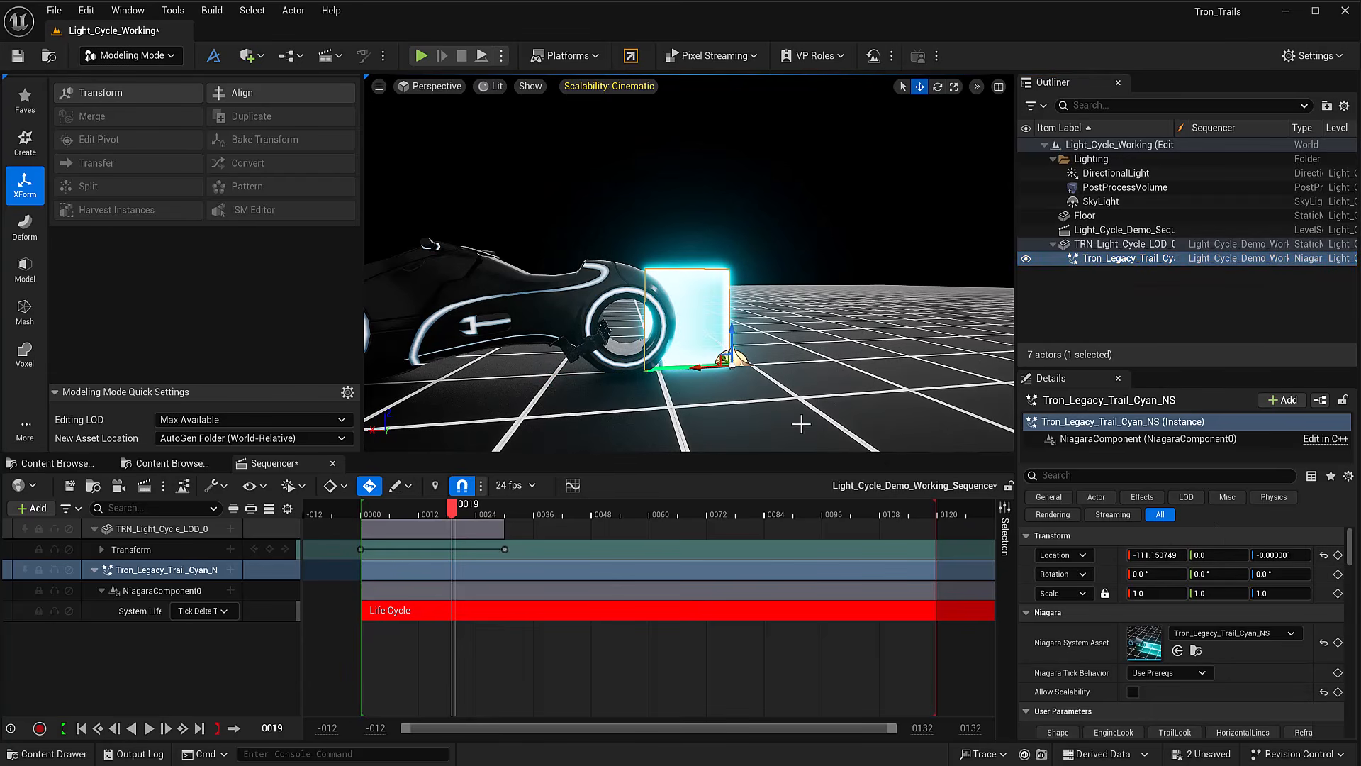
{"action": "left_click", "coordinate": [1323, 556]}
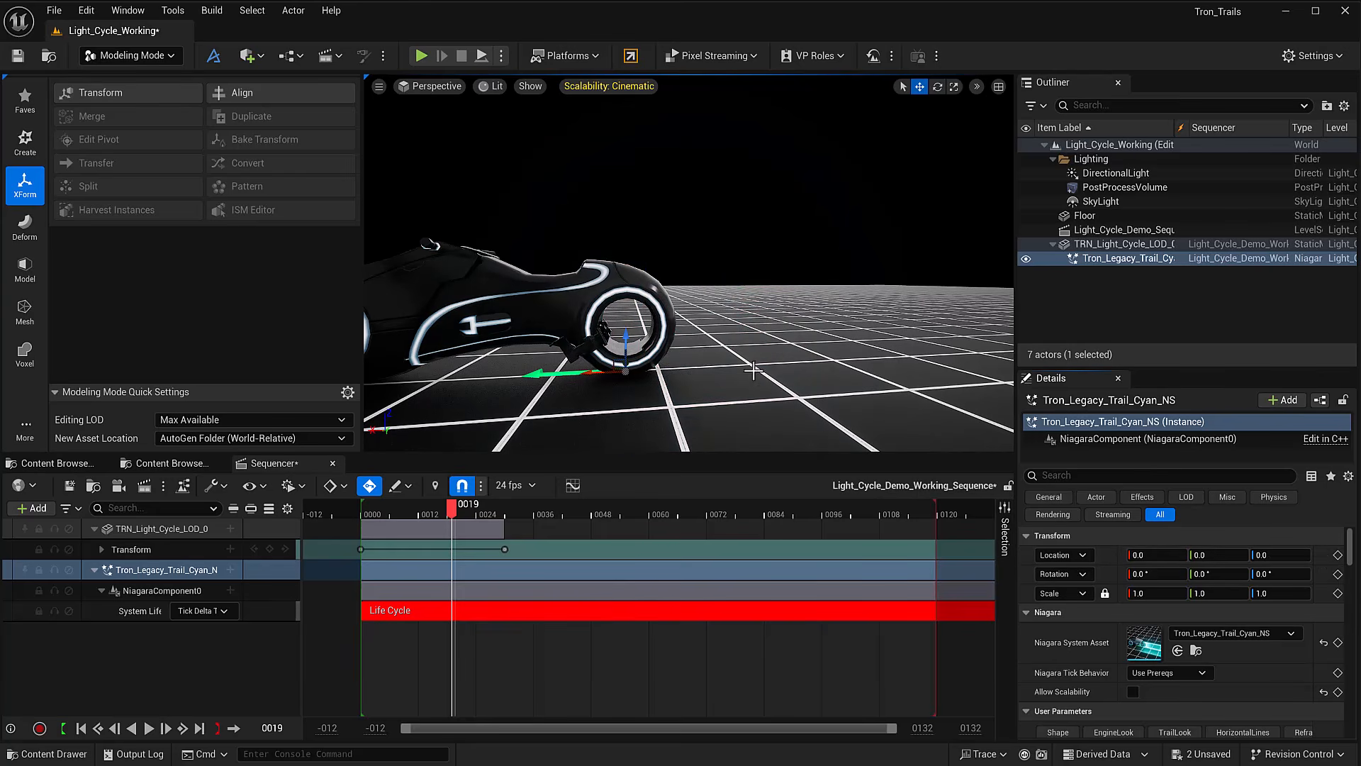
- Check the order of the mesh's Trail and Stencil sockets and set the cyan trail's Stencil Socket Index to 1
{"action": "scroll", "coordinate": [1052, 661], "scroll_direction": "down", "scroll_amount": 3}
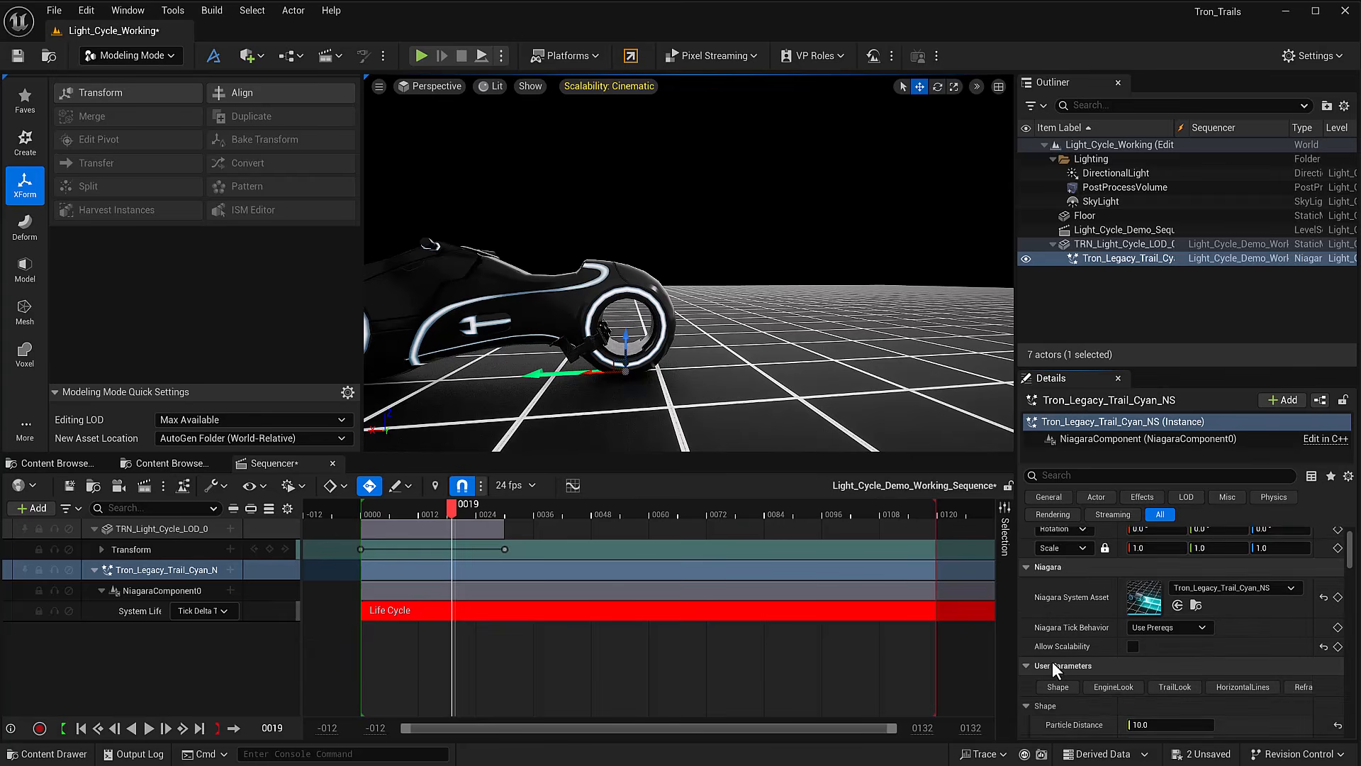
{"action": "scroll", "coordinate": [1057, 661], "scroll_direction": "down", "scroll_amount": 3}
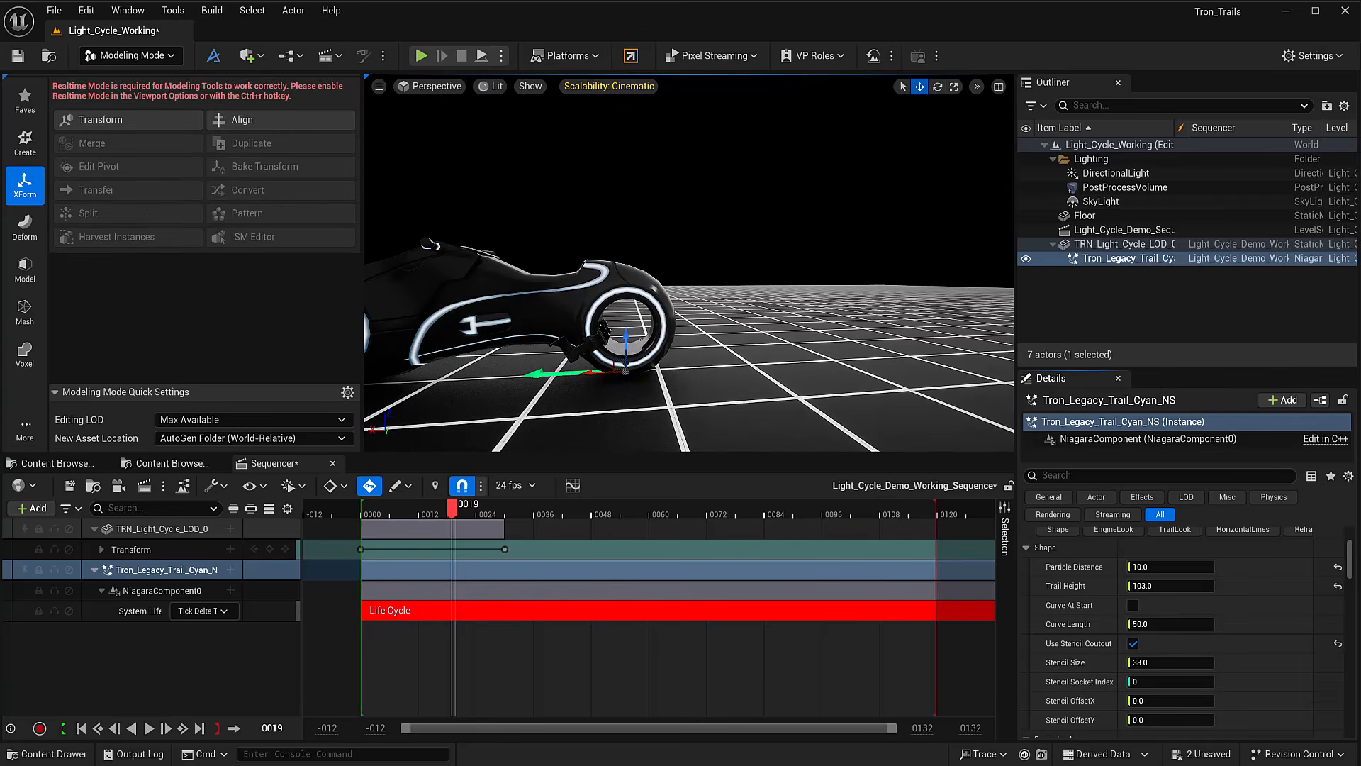
{"action": "key", "text": "alt+Tab"}
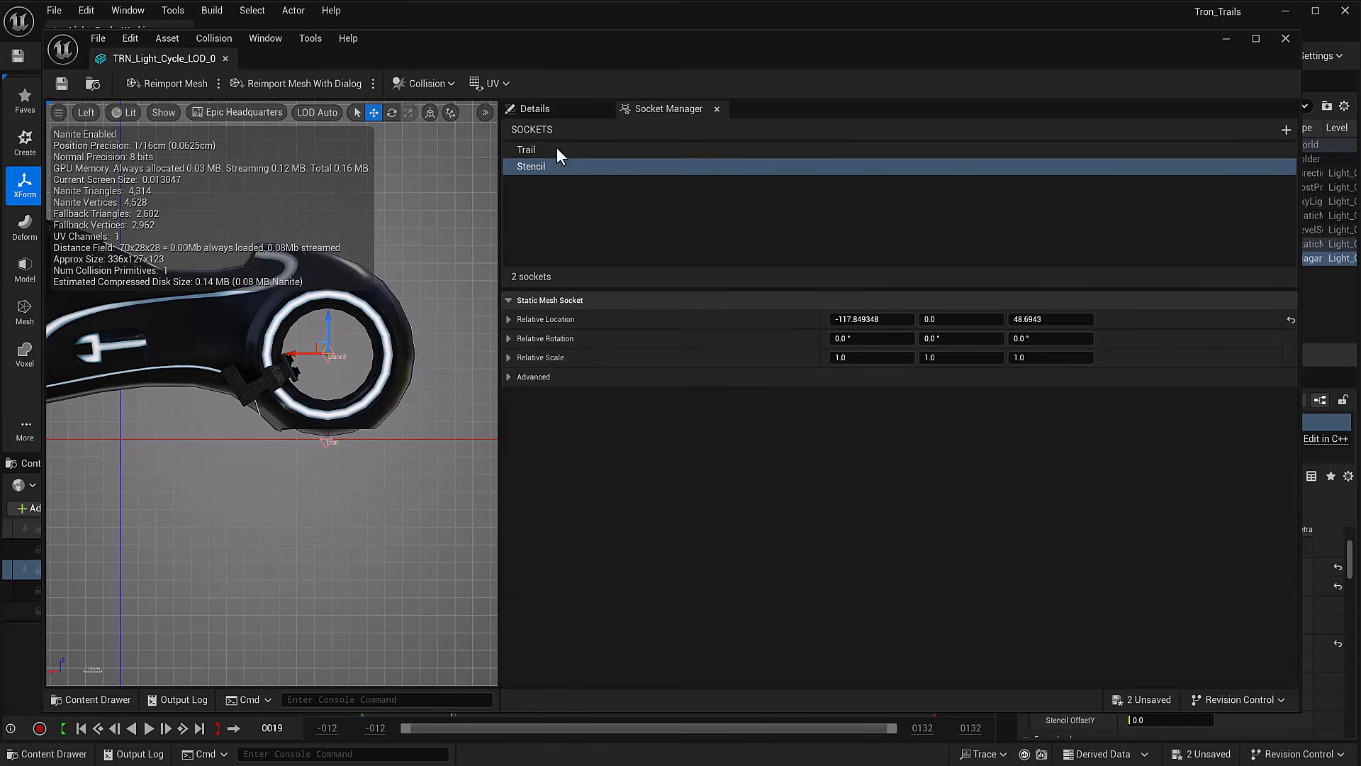
{"action": "left_click", "coordinate": [532, 150]}
{"action": "left_click", "coordinate": [1226, 39]}
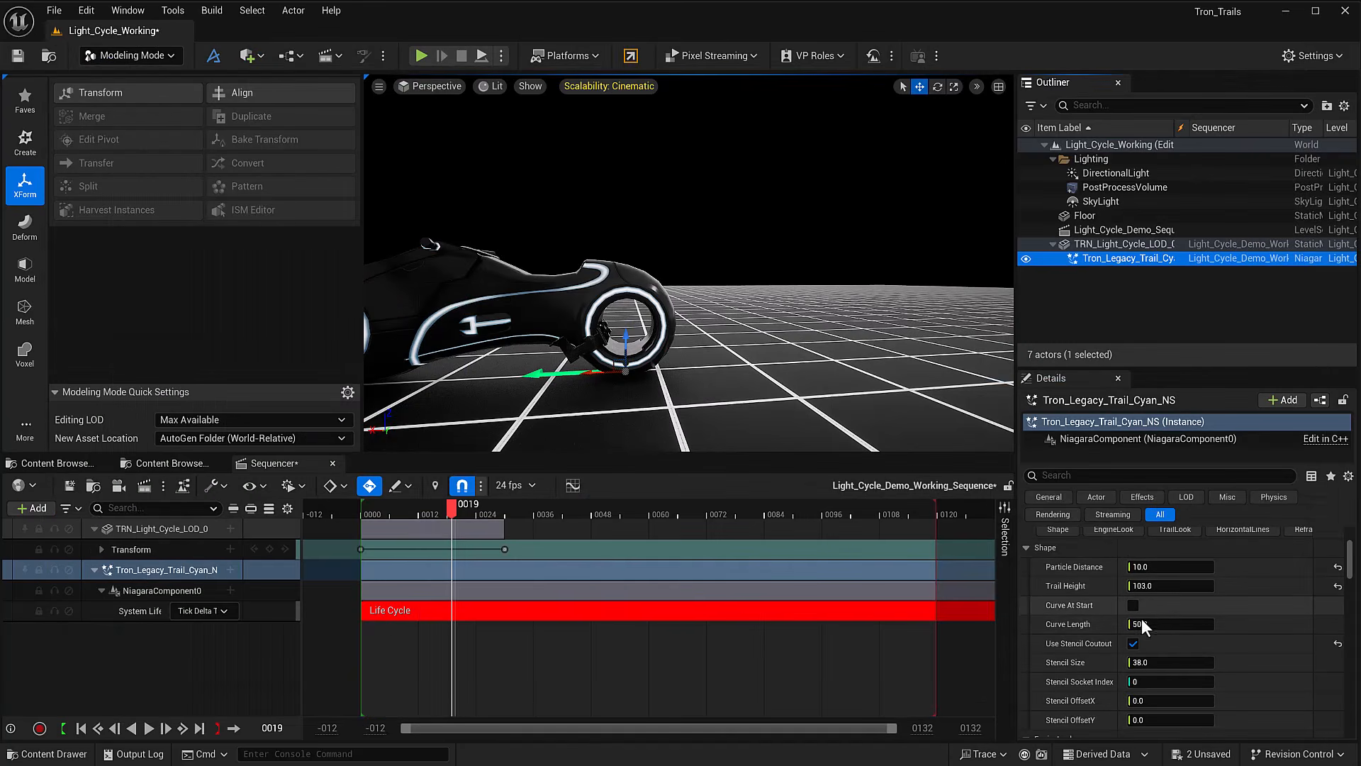
{"action": "left_click", "coordinate": [1147, 678]}
{"action": "type", "text": "1"}
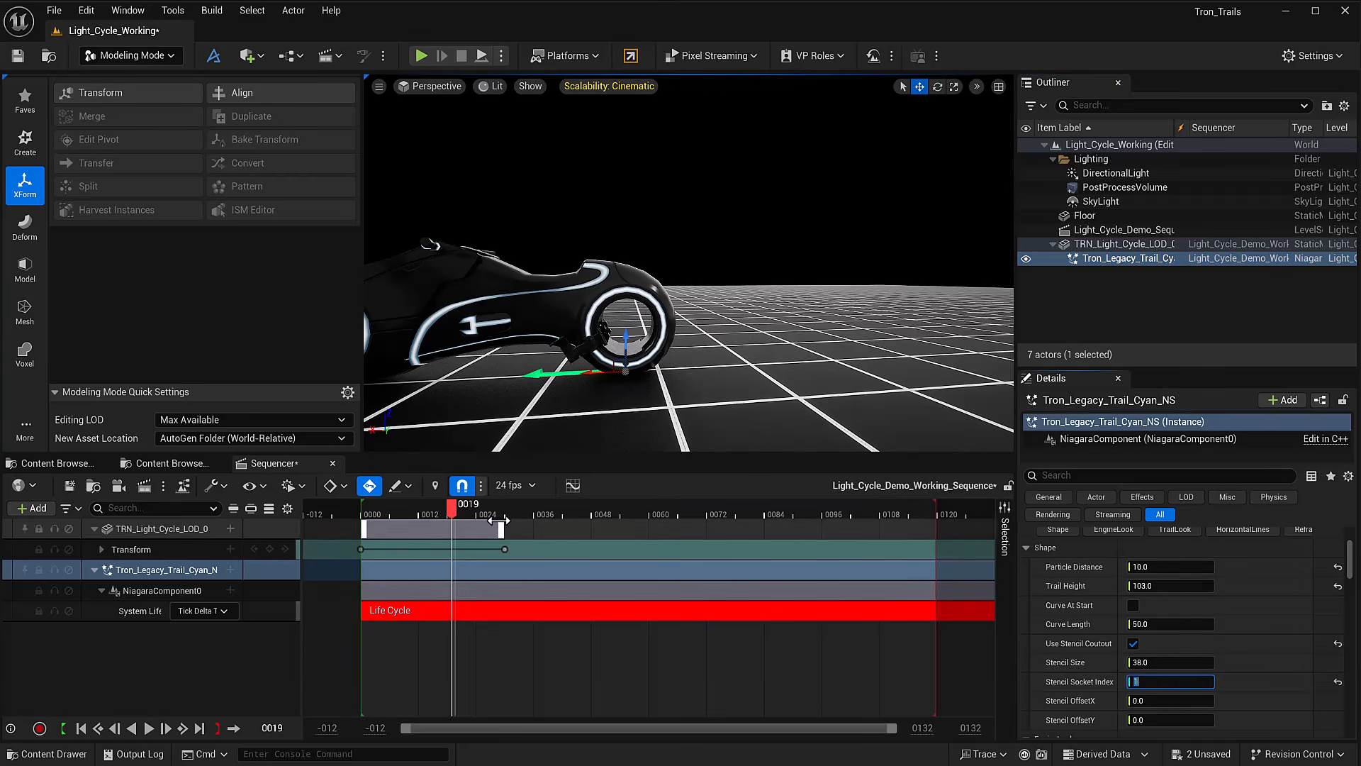
- Replay the sequence up to frame 21 and examine the stencil cutout at the rear wheel
{"action": "left_click", "coordinate": [343, 511]}
{"action": "key", "text": "space"}
{"action": "key", "text": "space"}
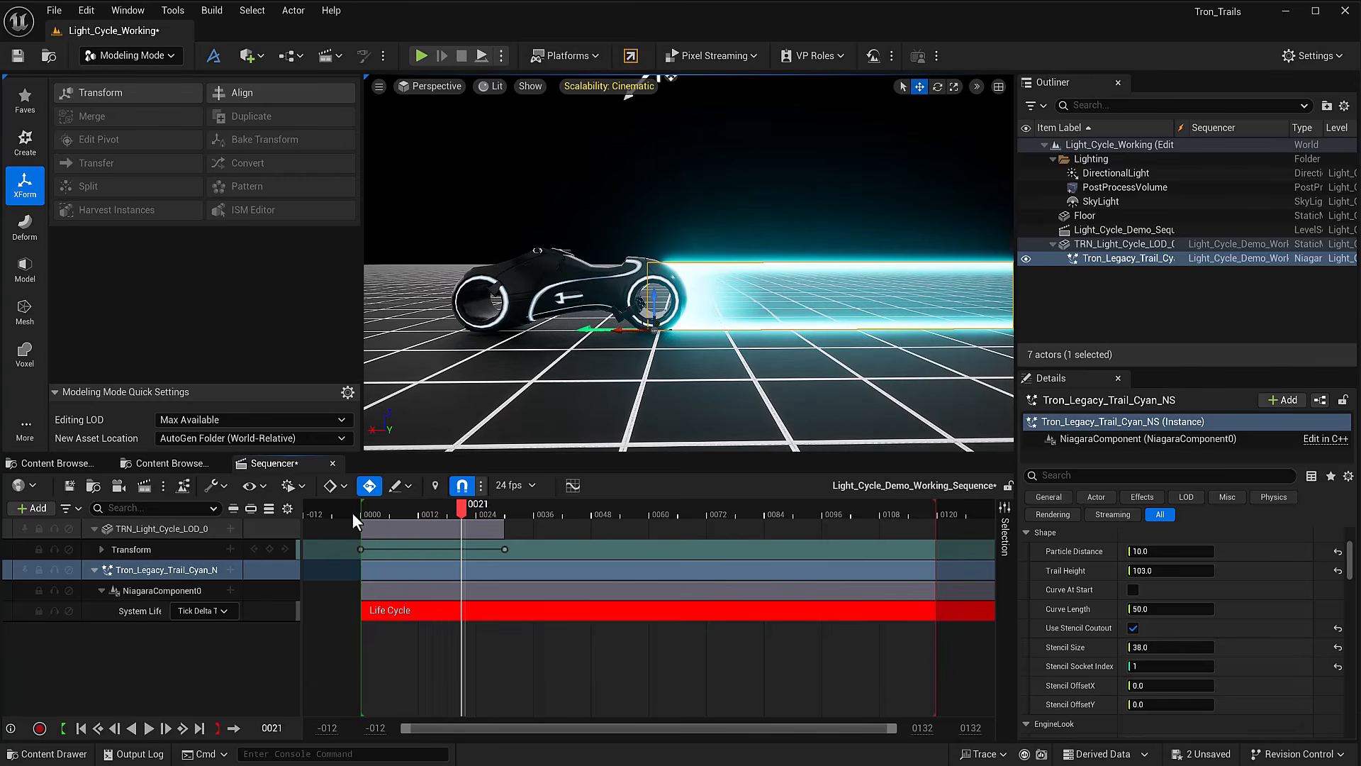
- Increase the cyan trail's Stencil Size to about 53.1 and replay the sequence to frame 22 to check the wheel cutout
{"action": "left_click_drag", "start_coordinate": [534, 387], "coordinate": [618, 413], "text": "alt"}
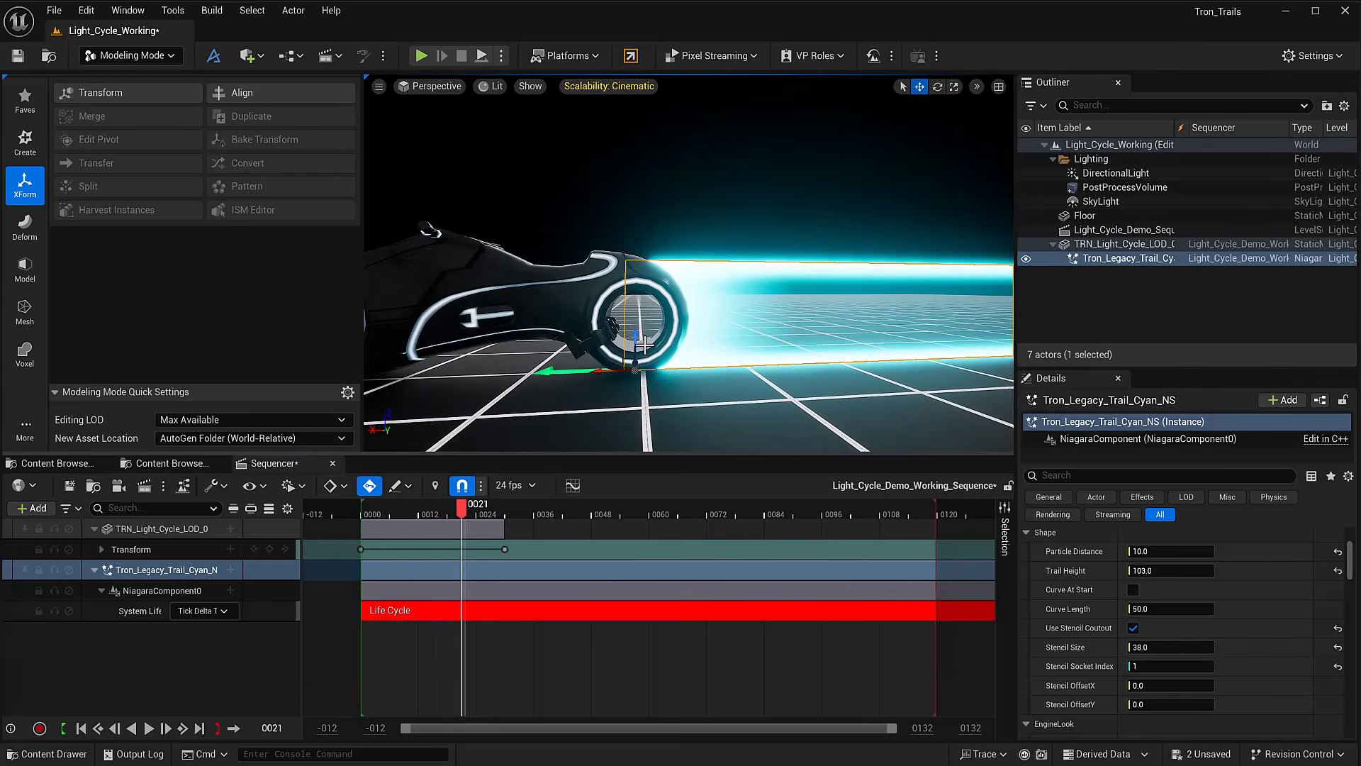
{"action": "left_click_drag", "start_coordinate": [661, 394], "coordinate": [688, 402], "text": "alt"}
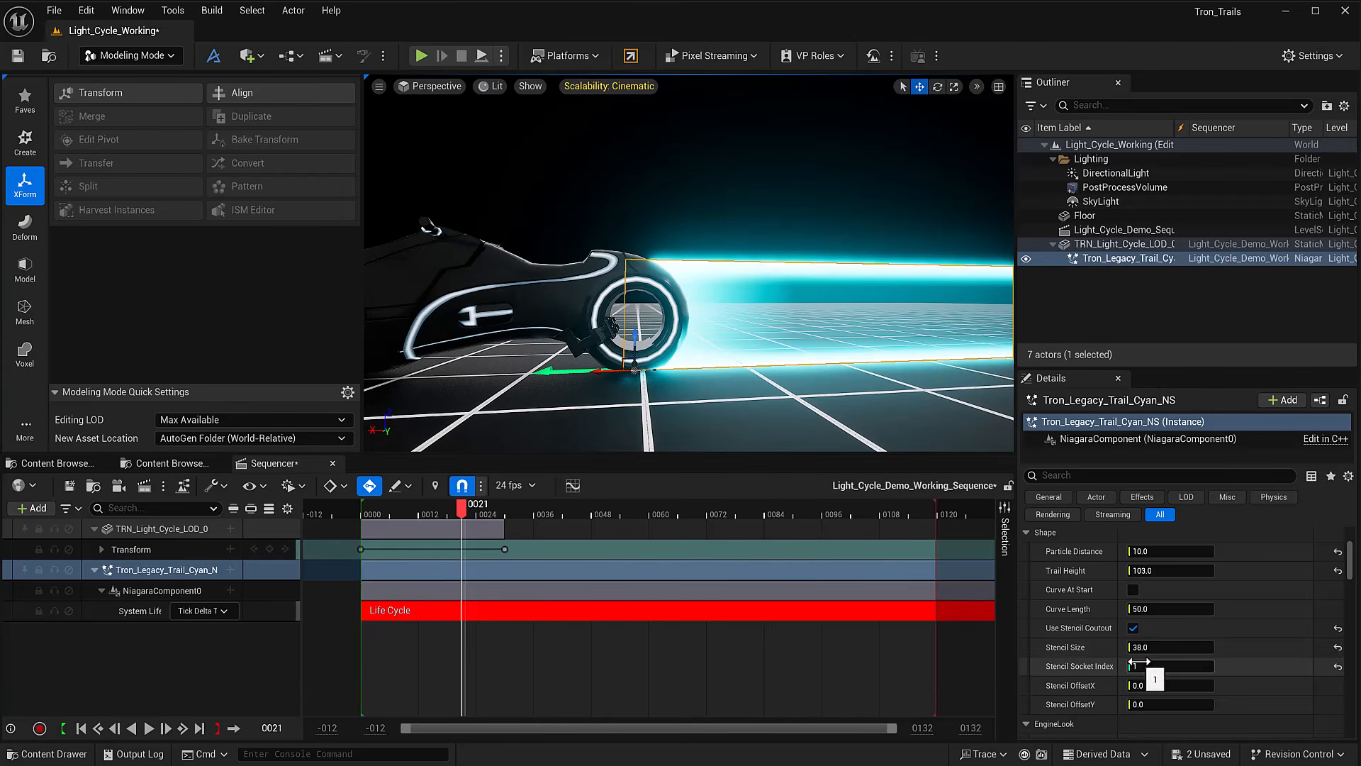
{"action": "left_click_drag", "start_coordinate": [1142, 648], "coordinate": [1106, 647]}
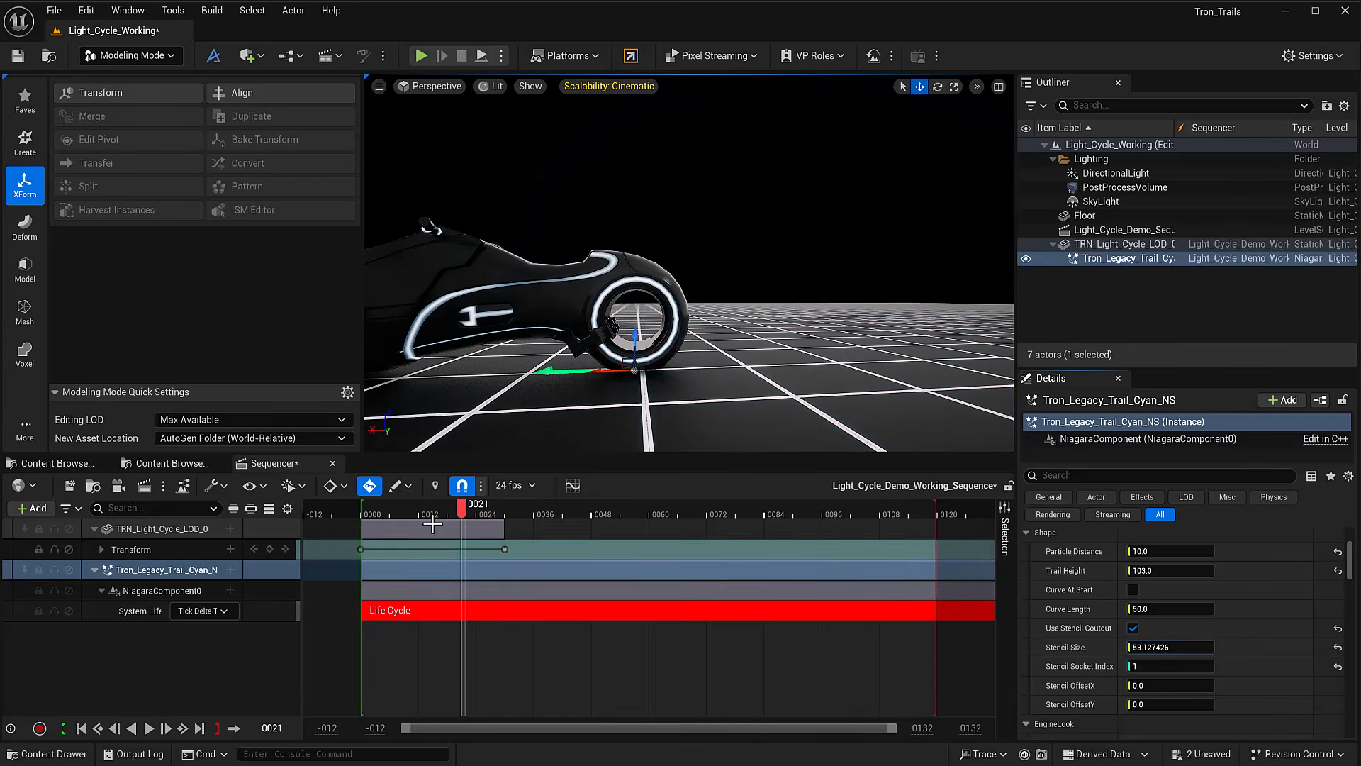
{"action": "left_click", "coordinate": [351, 505]}
{"action": "key", "text": "space"}
{"action": "key", "text": "space"}
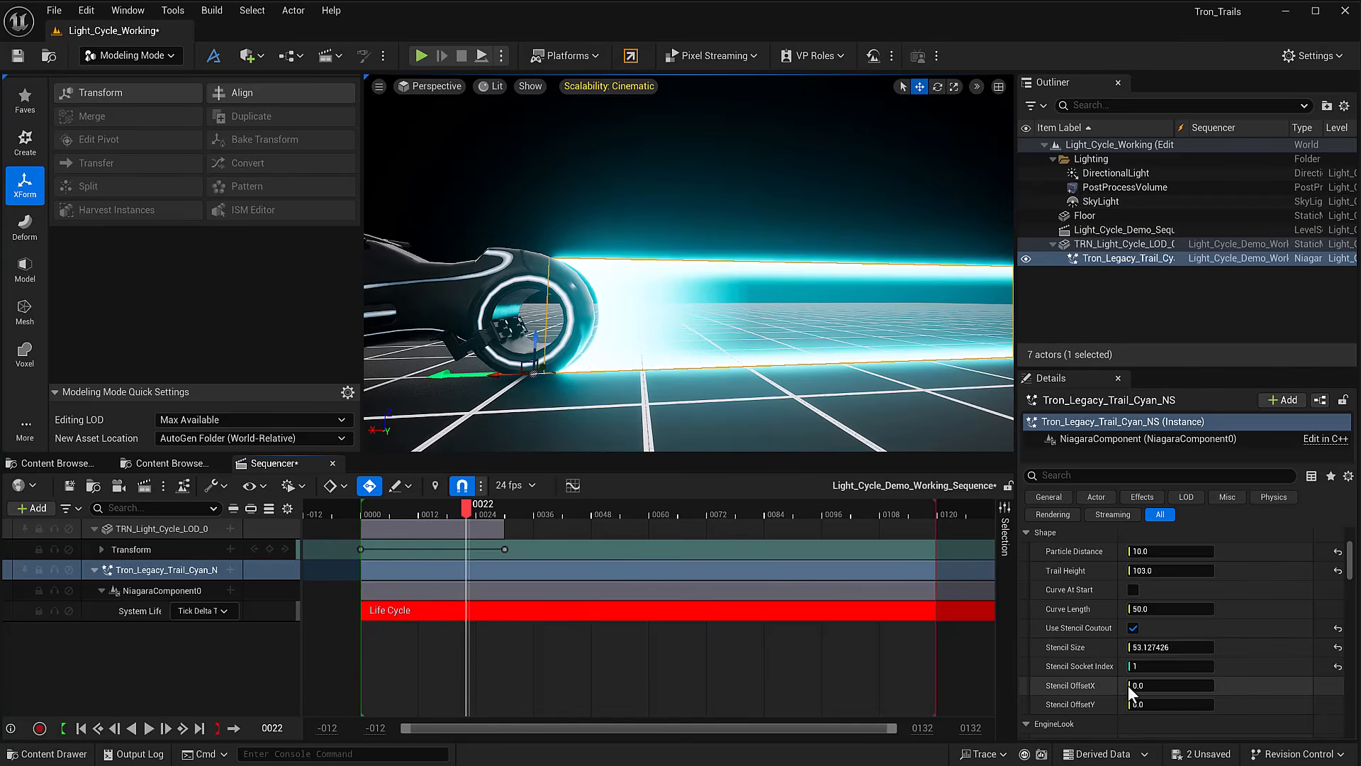
- Raise the cyan trail's Stencil Size to about 87.6, replay the sequence to frame 20 and examine the enlarged cutout
{"action": "left_click_drag", "start_coordinate": [1162, 647], "coordinate": [1181, 647]}
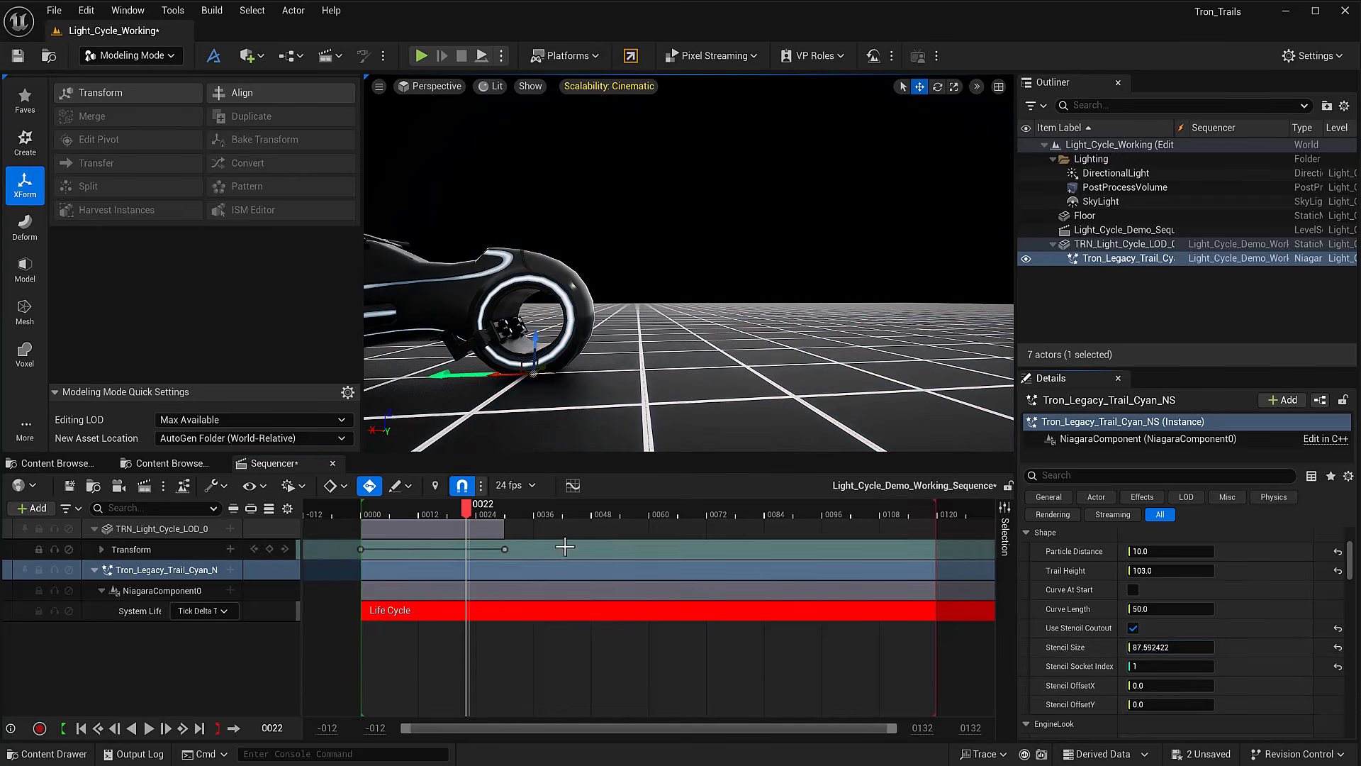
{"action": "left_click", "coordinate": [362, 505]}
{"action": "key", "text": "space"}
{"action": "key", "text": "space"}
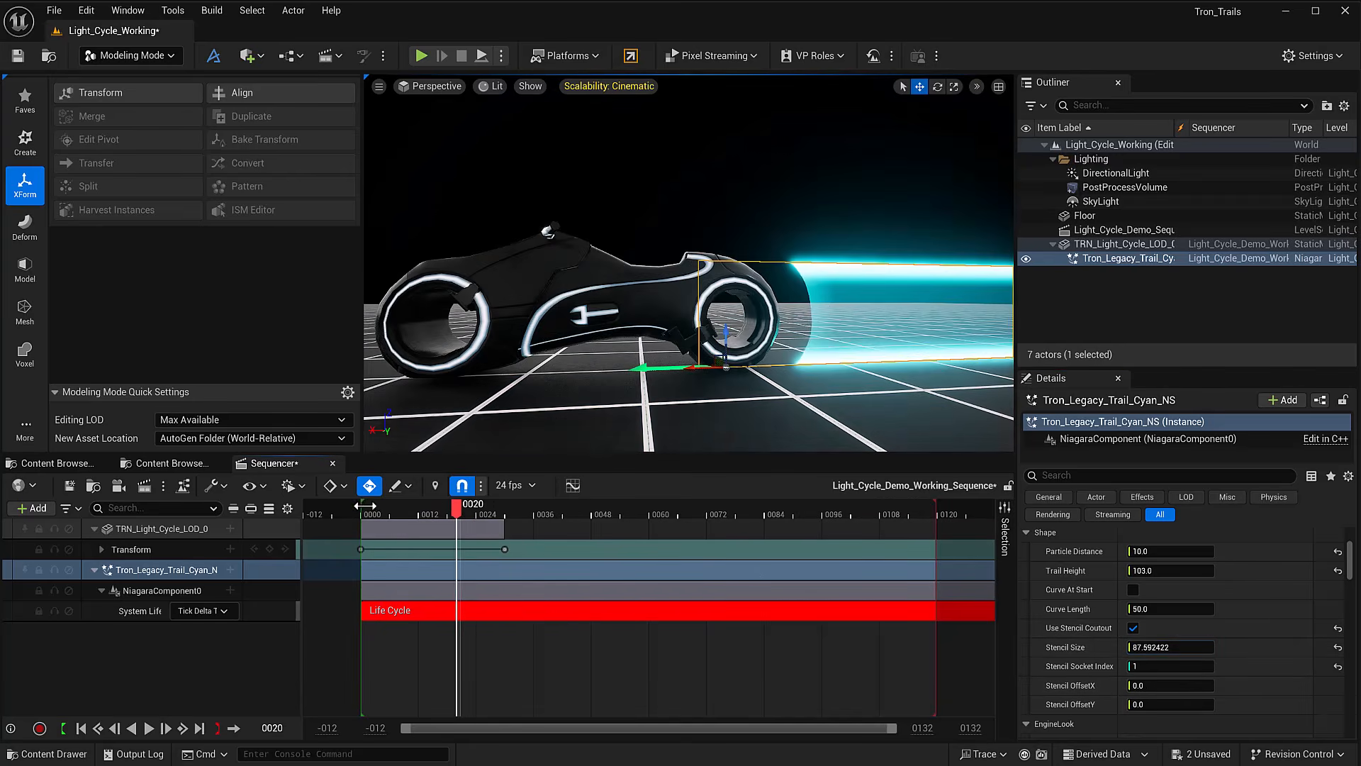
{"action": "left_click_drag", "start_coordinate": [738, 410], "coordinate": [709, 429], "text": "alt"}
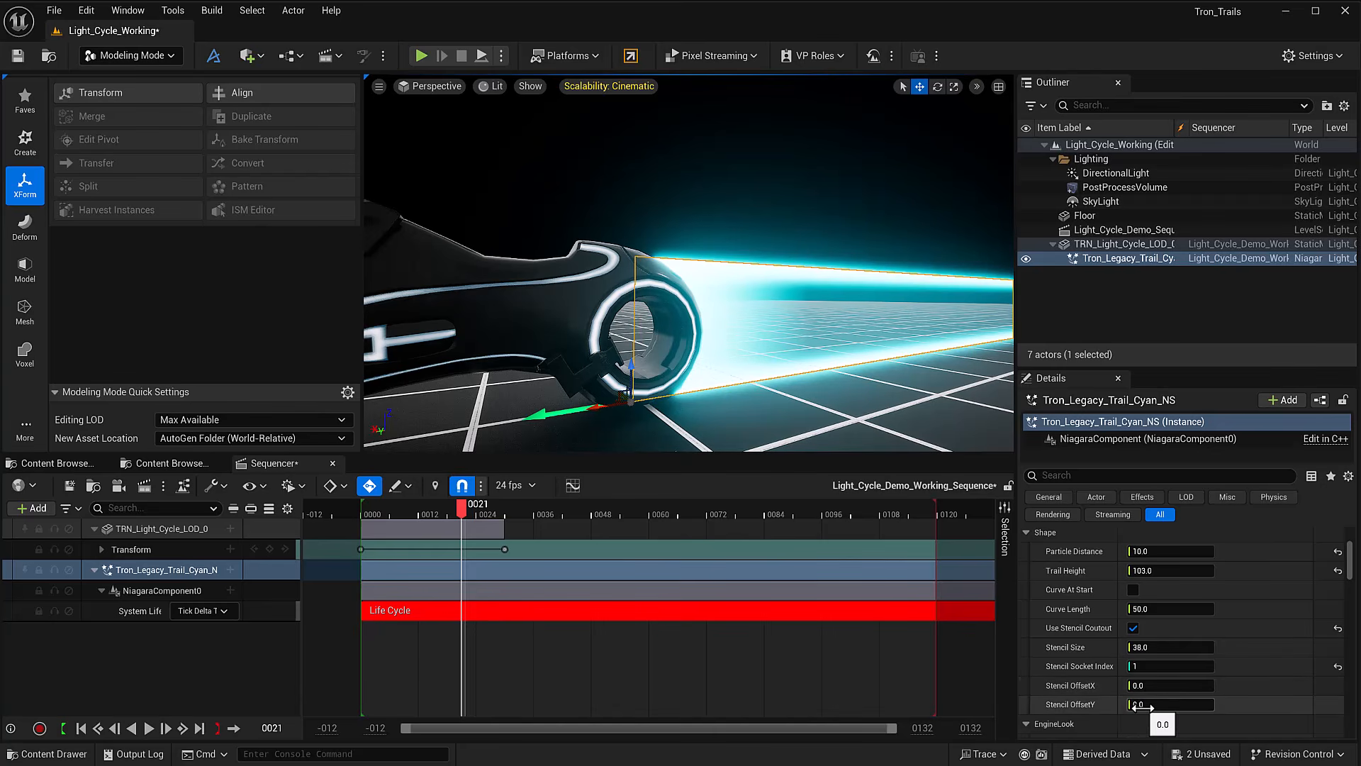
- Set the cyan trail's Stencil OffsetX to about -25.3 and replay the sequence to frame 21
{"action": "left_click_drag", "start_coordinate": [1143, 685], "coordinate": [1063, 685]}
{"action": "left_click", "coordinate": [361, 505]}
{"action": "key", "text": "space"}
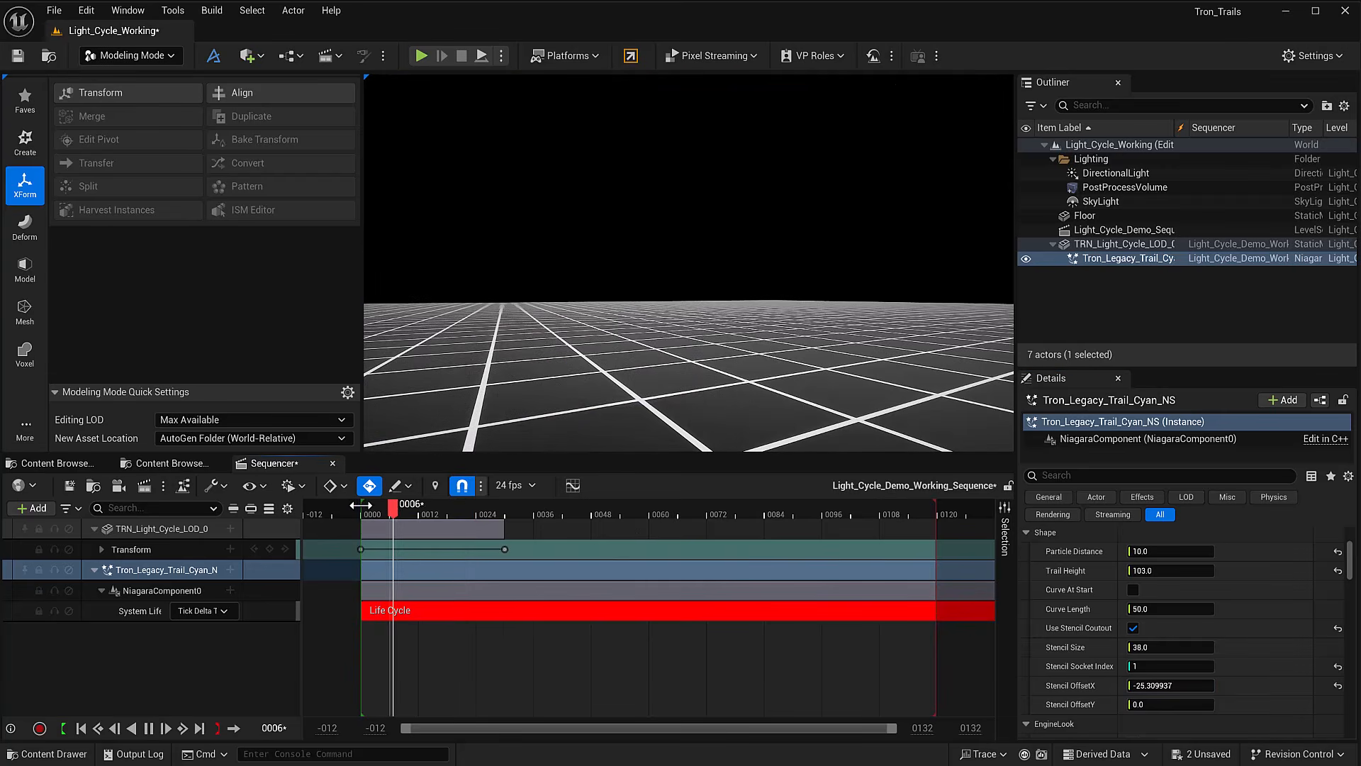
{"action": "key", "text": "space"}
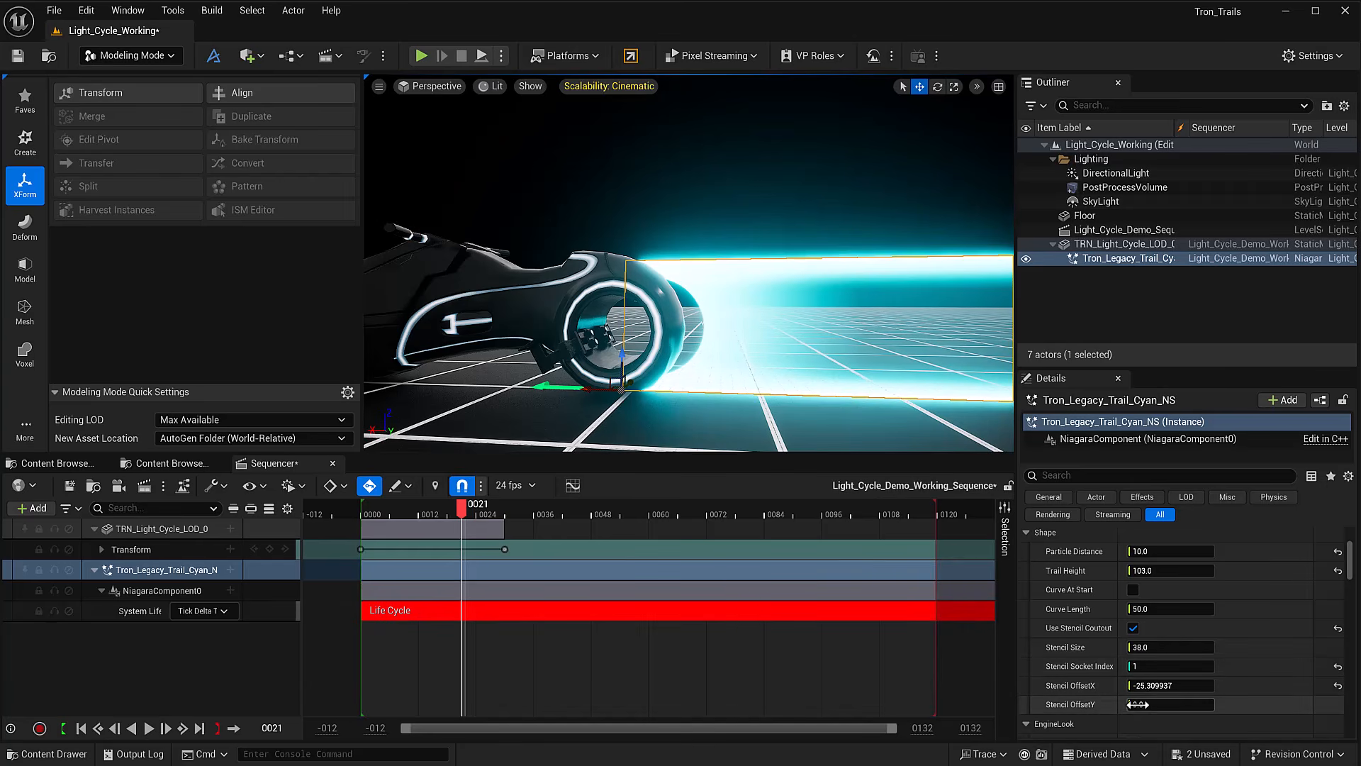
- Try Stencil OffsetY values of about -2.5 and -94.1 on the cyan trail, replaying the sequence to frame 21 after each
{"action": "left_click_drag", "start_coordinate": [1147, 705], "coordinate": [1133, 705]}
{"action": "left_click", "coordinate": [355, 505]}
{"action": "key", "text": "space"}
{"action": "key", "text": "space"}
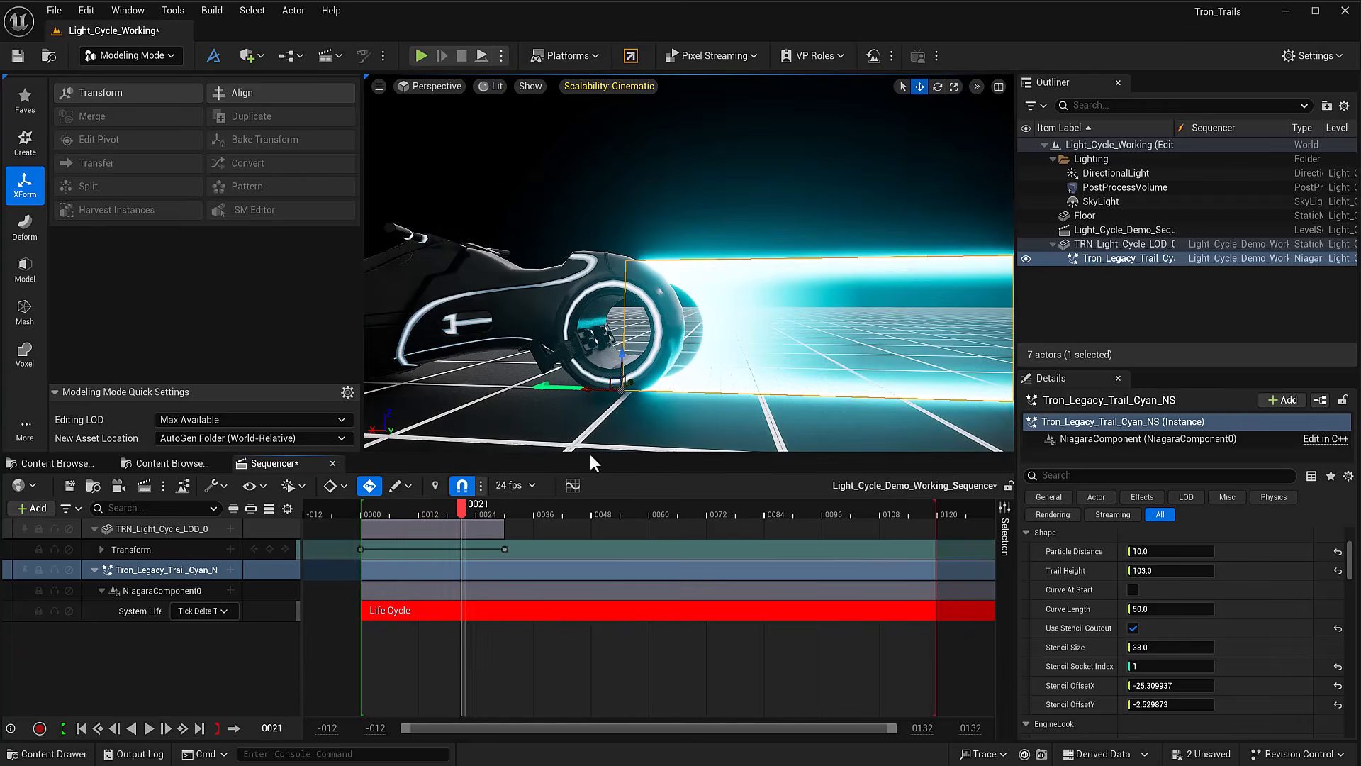
{"action": "left_click_drag", "start_coordinate": [1149, 704], "coordinate": [1110, 704]}
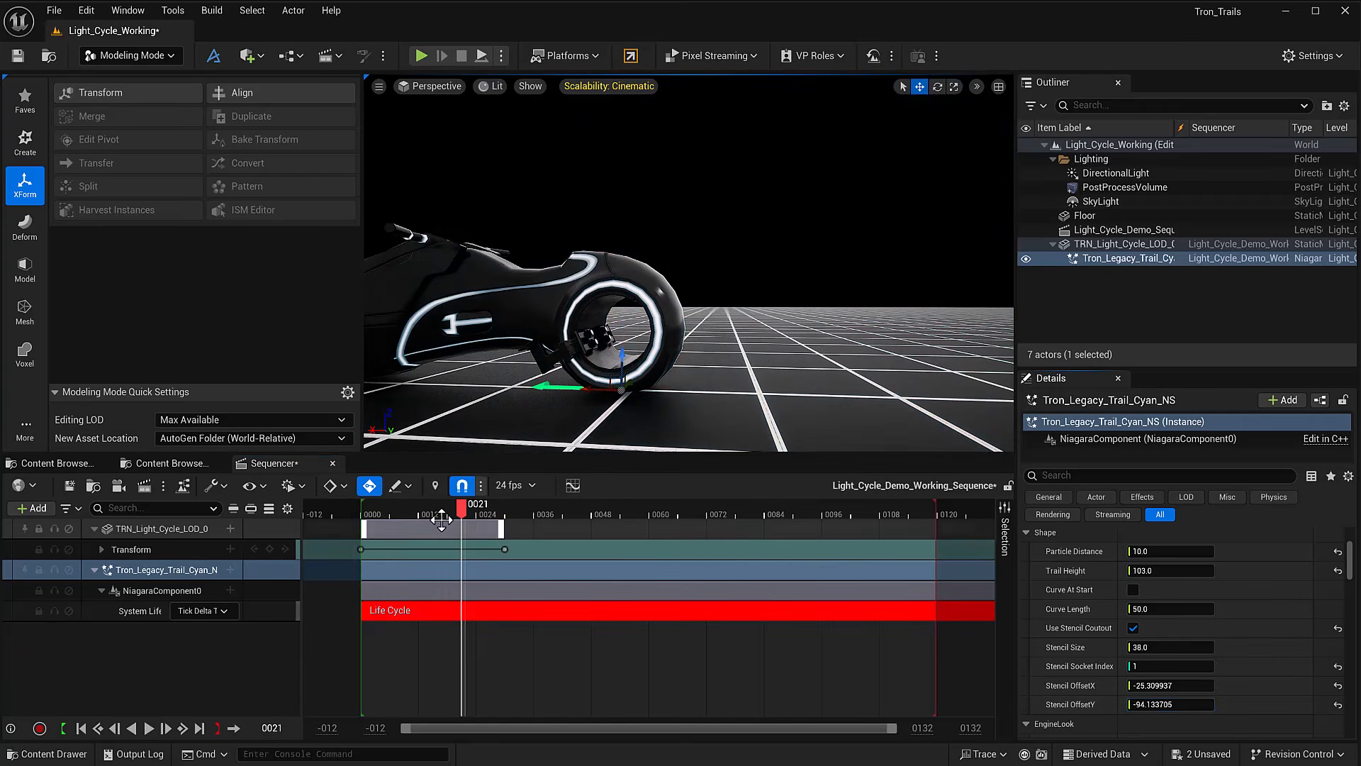
{"action": "left_click", "coordinate": [343, 505]}
{"action": "key", "text": "space"}
{"action": "key", "text": "space"}
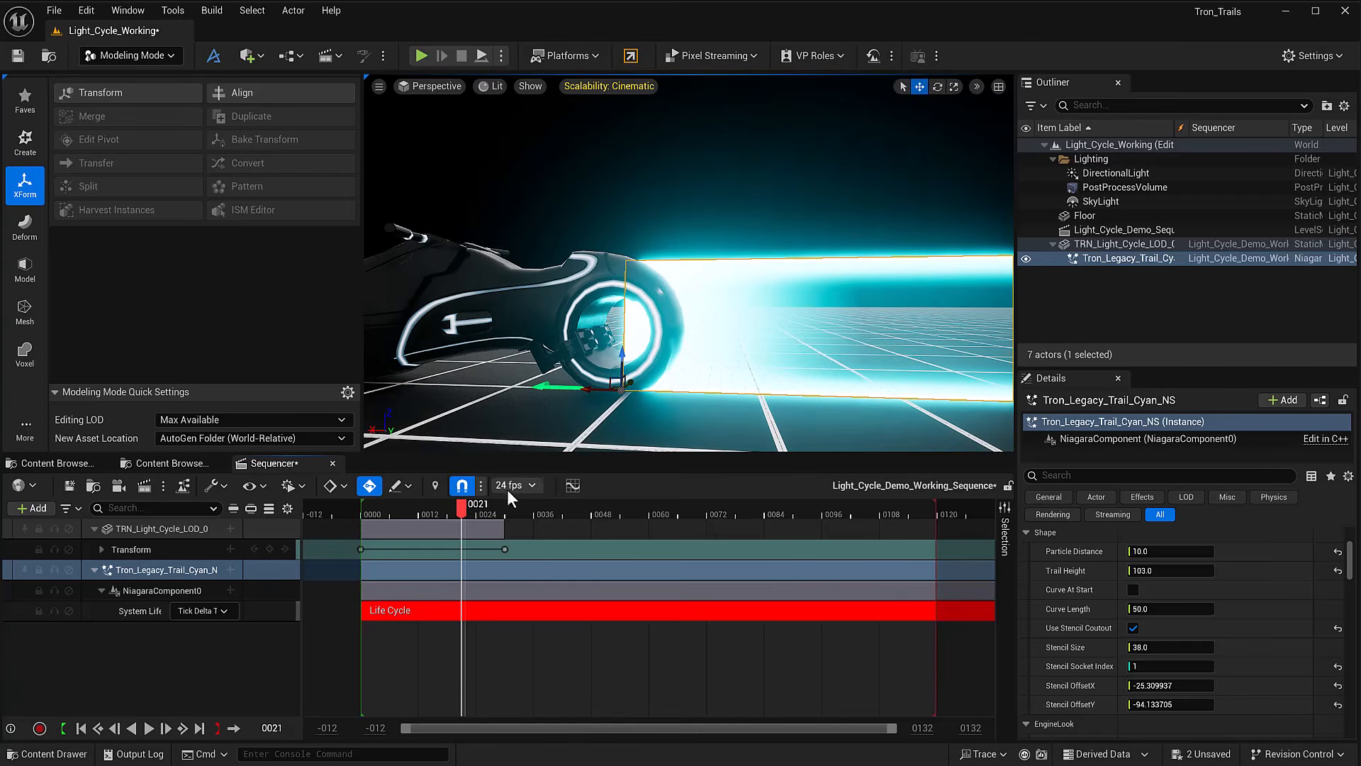
- Set the cyan trail's Stencil OffsetY to about -51.2, replay to frame 21 and examine the shifted cutout from several angles
{"action": "left_click_drag", "start_coordinate": [1149, 704], "coordinate": [1194, 703]}
{"action": "left_click", "coordinate": [351, 509]}
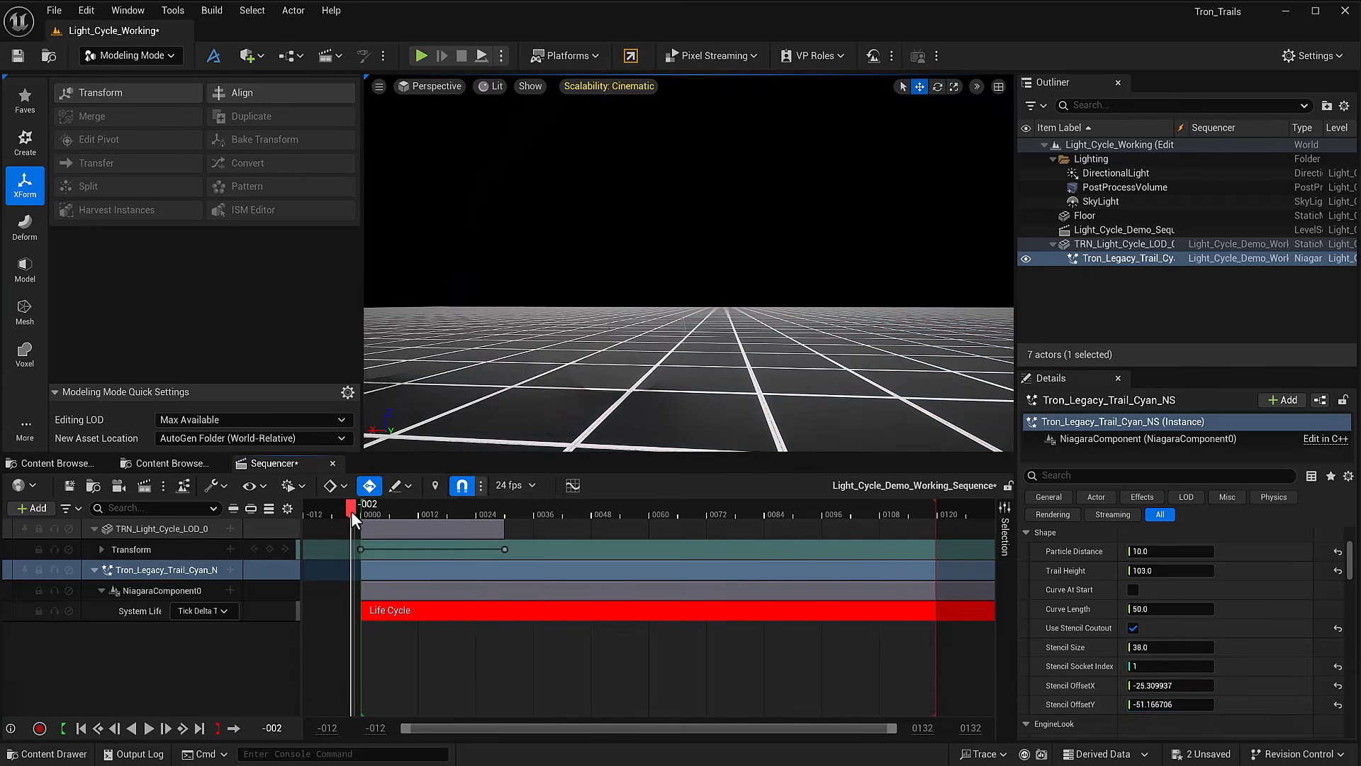
{"action": "key", "text": "space"}
{"action": "key", "text": "space"}
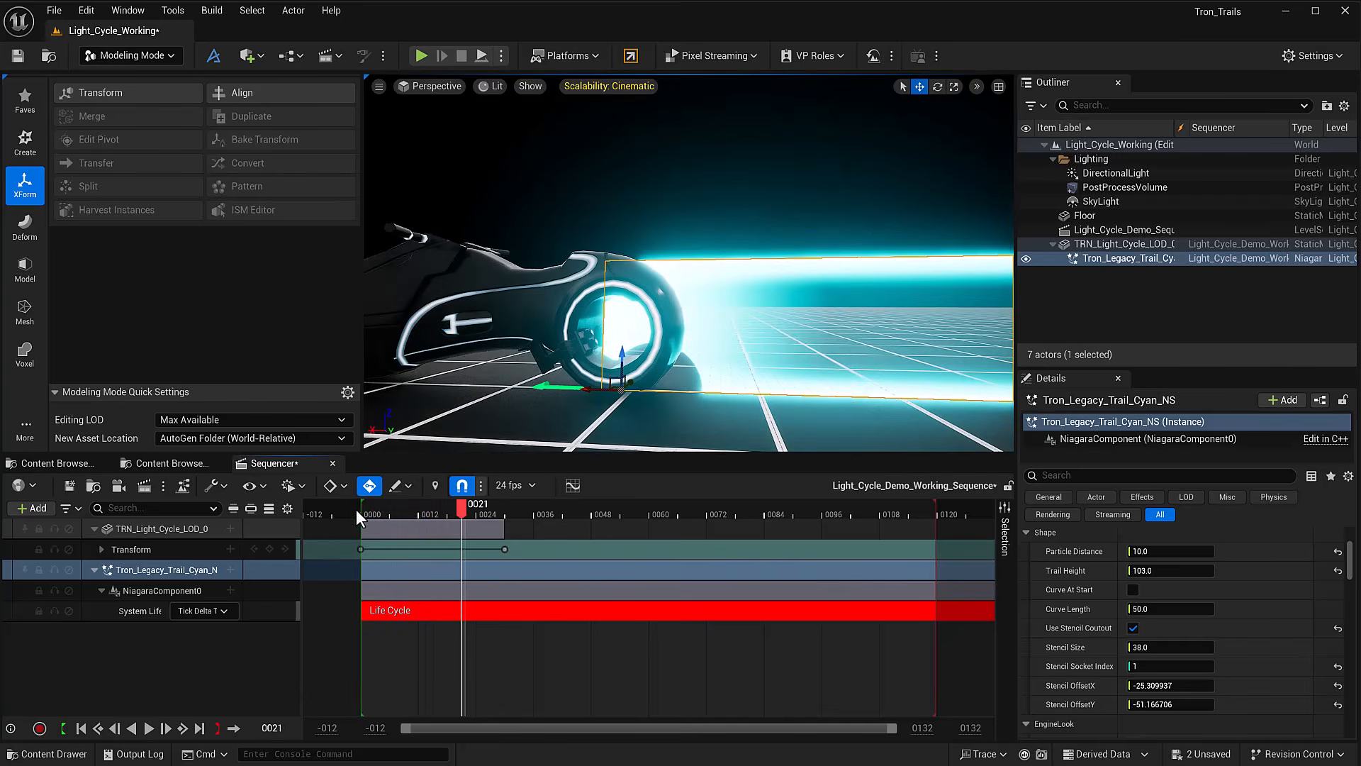
{"action": "mouse_move", "coordinate": [717, 415]}
{"action": "left_mouse_down", "text": "alt"}
{"action": "mouse_move", "coordinate": [698, 414]}
{"action": "mouse_move", "coordinate": [751, 408]}
{"action": "mouse_move", "coordinate": [688, 415]}
{"action": "mouse_move", "coordinate": [786, 407]}
{"action": "mouse_move", "coordinate": [691, 411]}
{"action": "left_mouse_up", "text": "alt"}
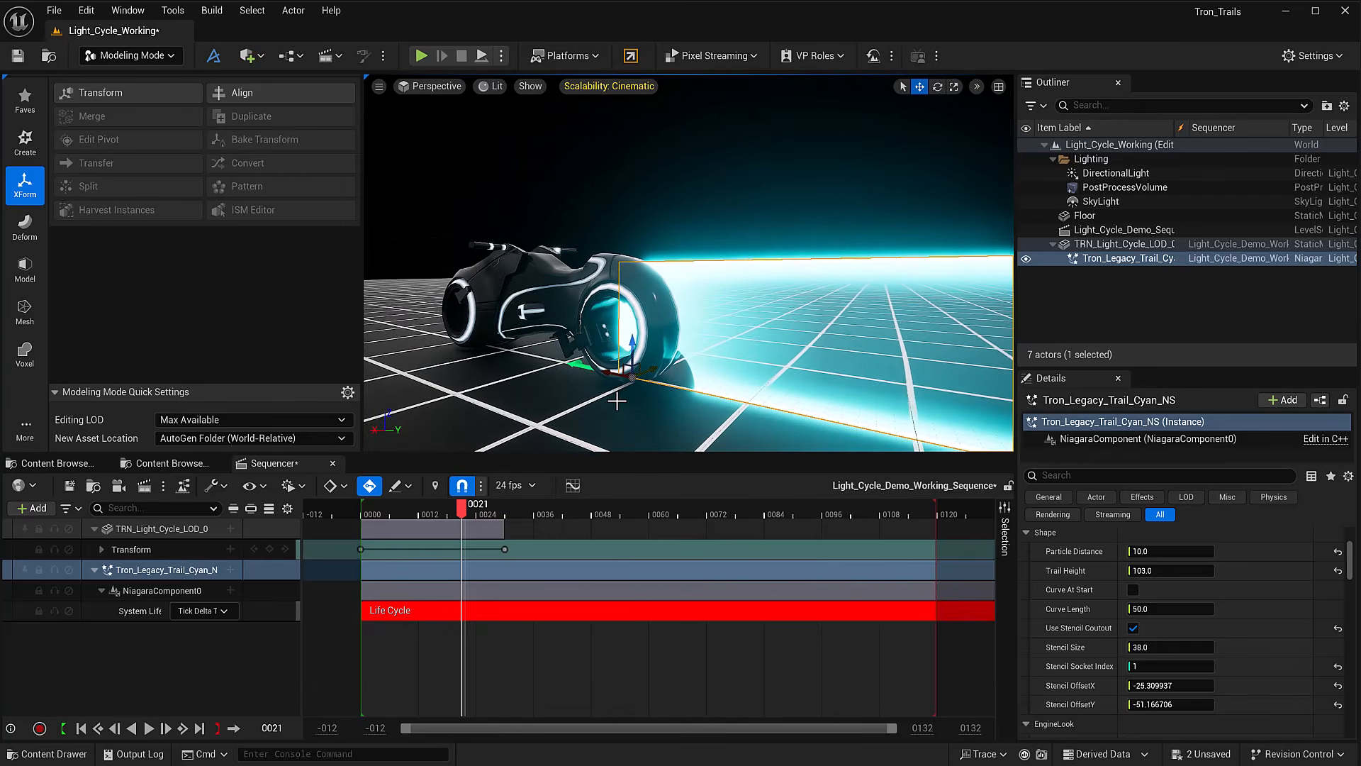
{"action": "left_click_drag", "start_coordinate": [556, 413], "coordinate": [634, 393], "text": "alt"}
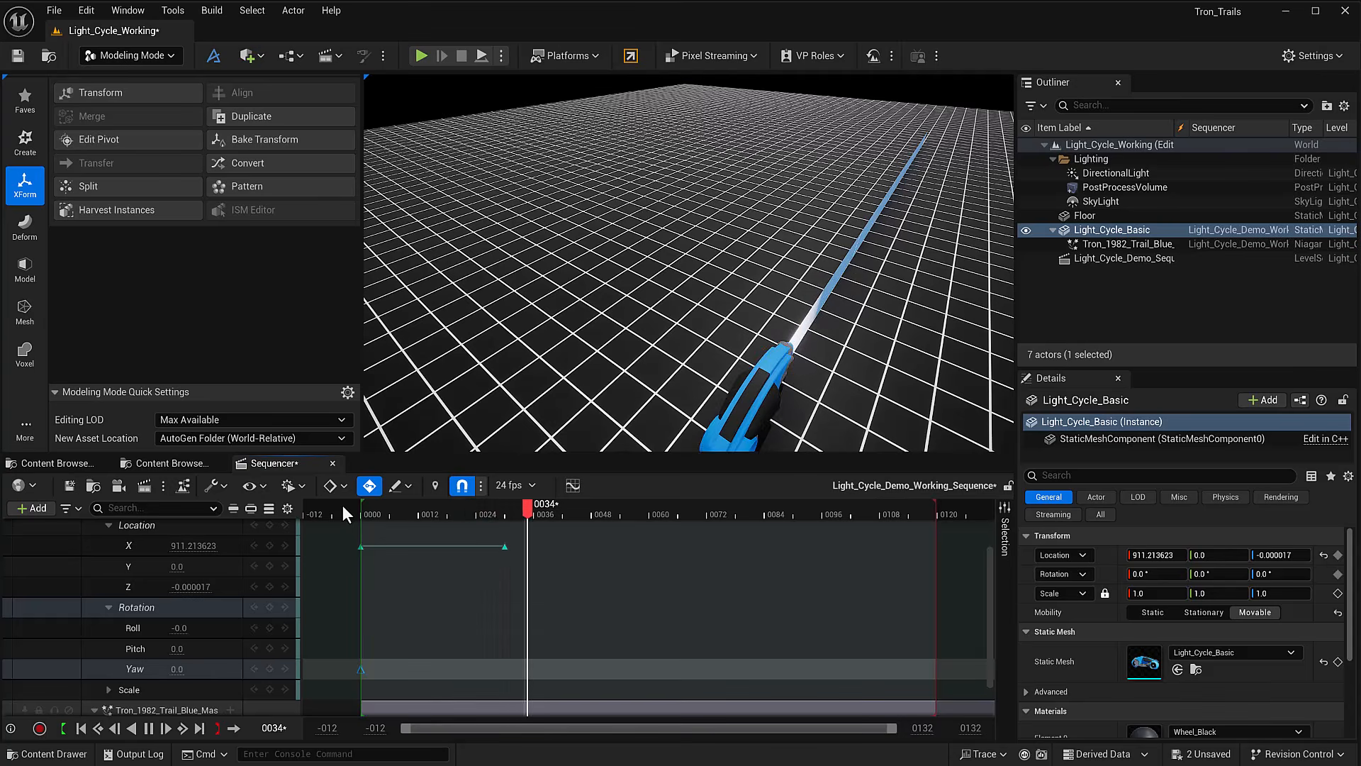
- Stop the Light_Cycle_Basic playback at frame 43 and examine the blue cycle and its trail from the side
{"action": "key", "text": "space"}
{"action": "left_click_drag", "start_coordinate": [496, 420], "coordinate": [419, 400], "text": "alt"}
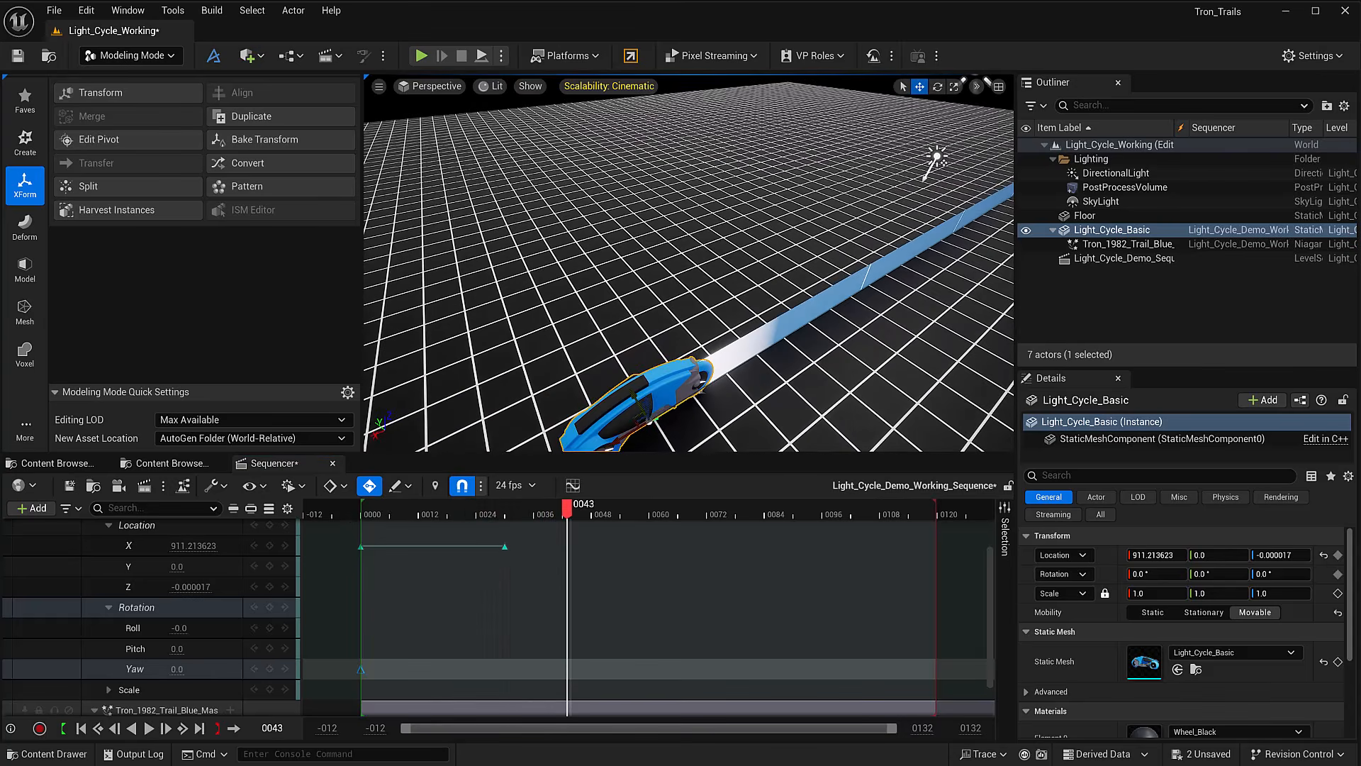
{"action": "left_click_drag", "start_coordinate": [621, 348], "coordinate": [625, 322], "text": "alt"}
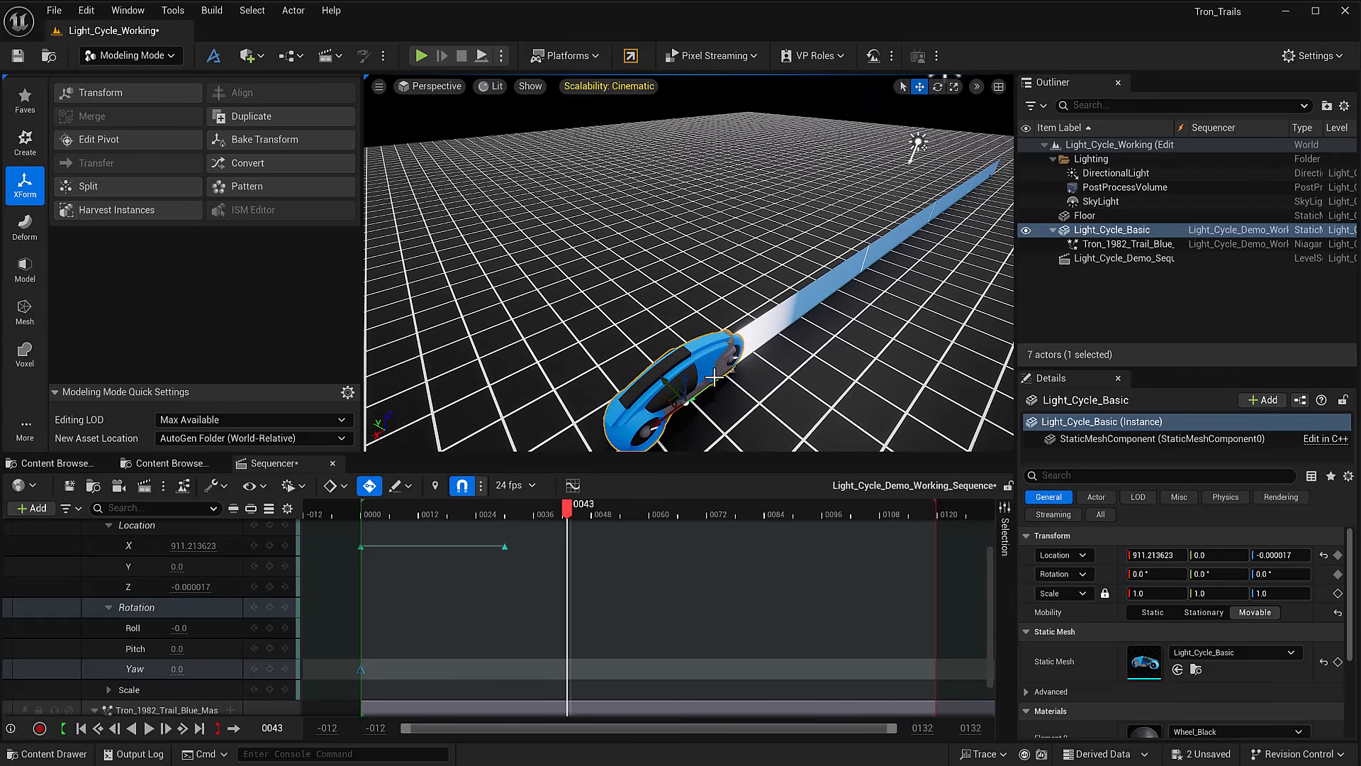
{"action": "left_click_drag", "start_coordinate": [682, 387], "coordinate": [684, 368], "text": "alt"}
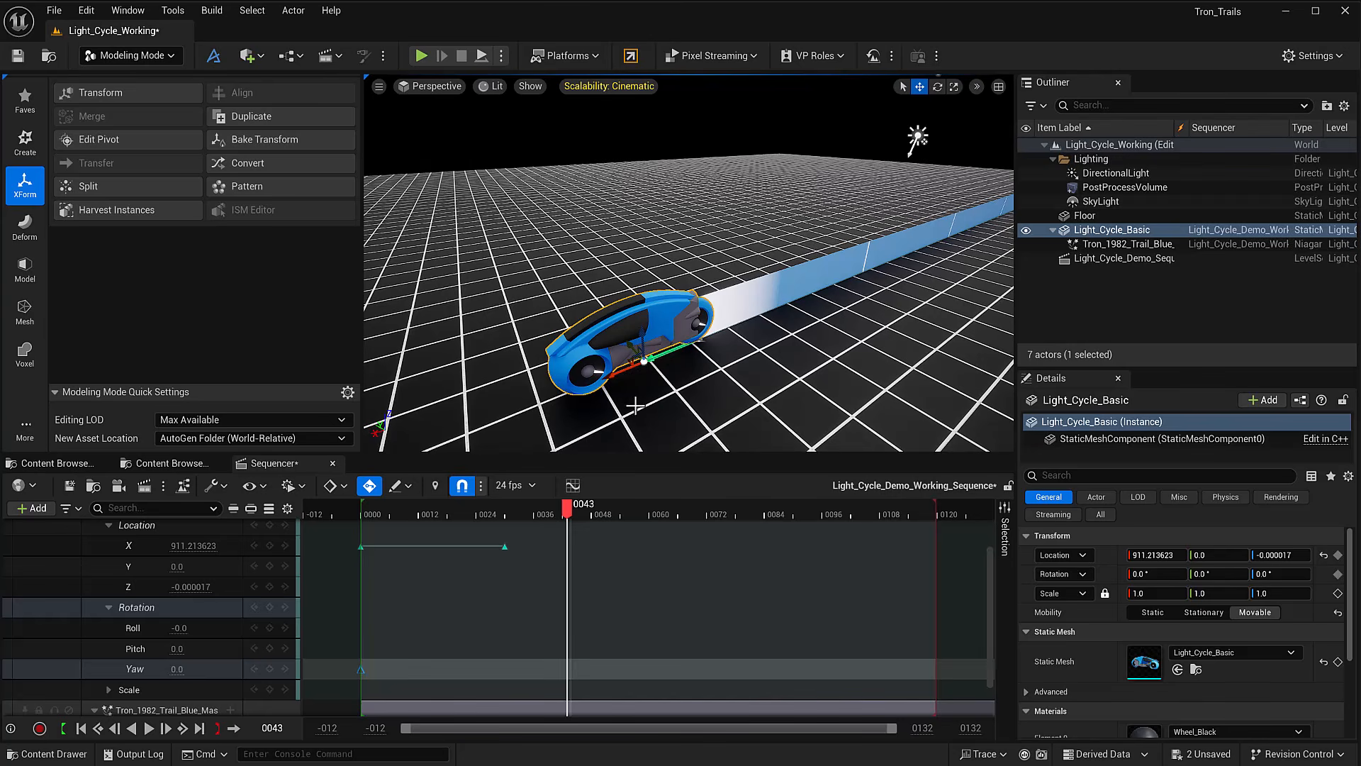
- Add a Location Y keyframe for Light_Cycle_Basic at frame 30 and set its interpolation to Linear
{"action": "left_click_drag", "start_coordinate": [368, 513], "coordinate": [504, 525]}
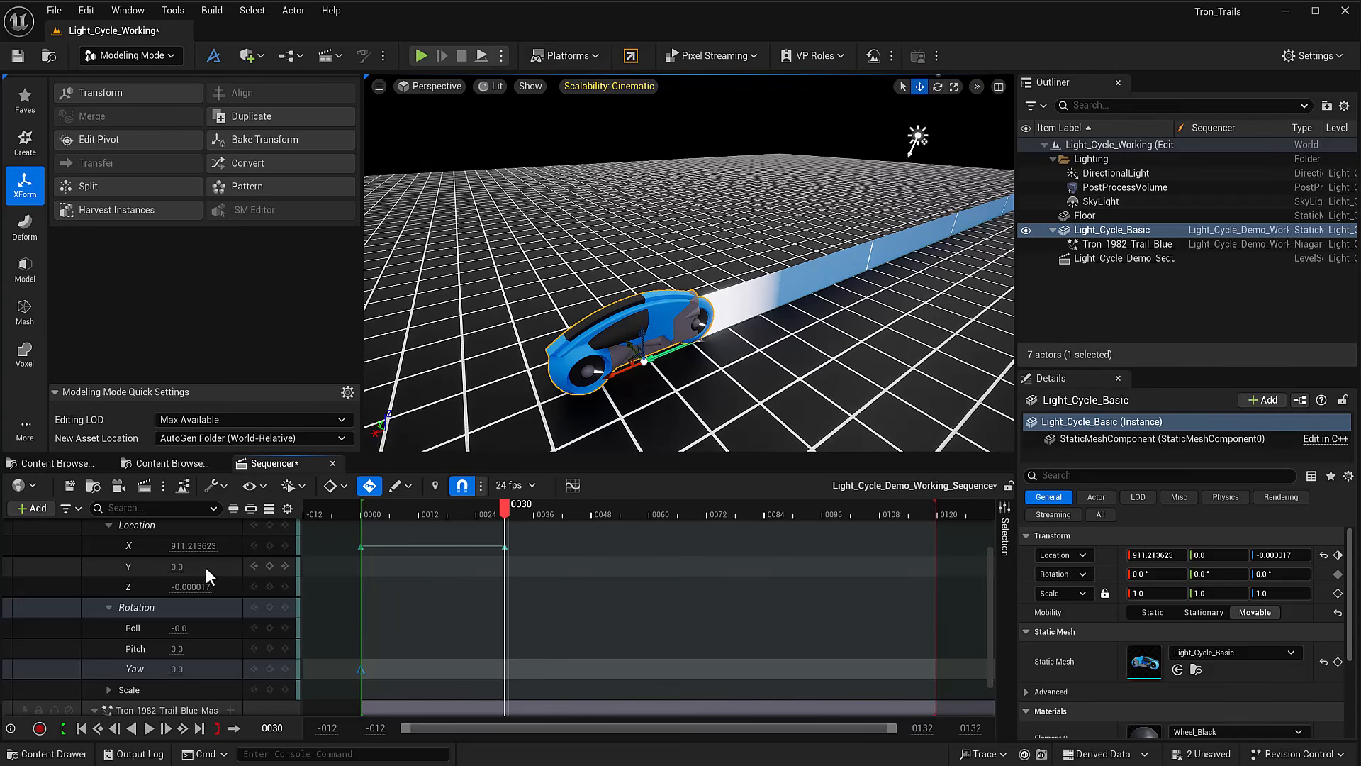
{"action": "left_click", "coordinate": [269, 566]}
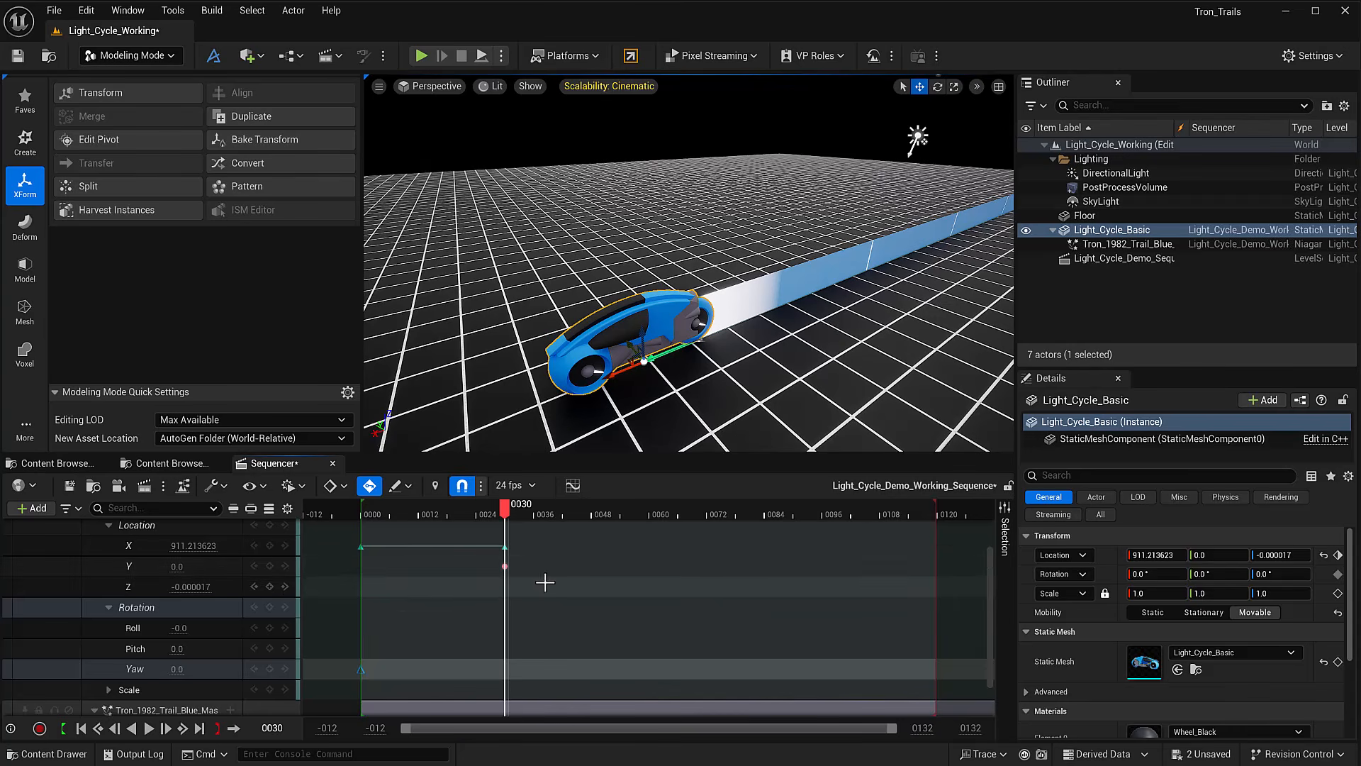
{"action": "right_click", "coordinate": [504, 565]}
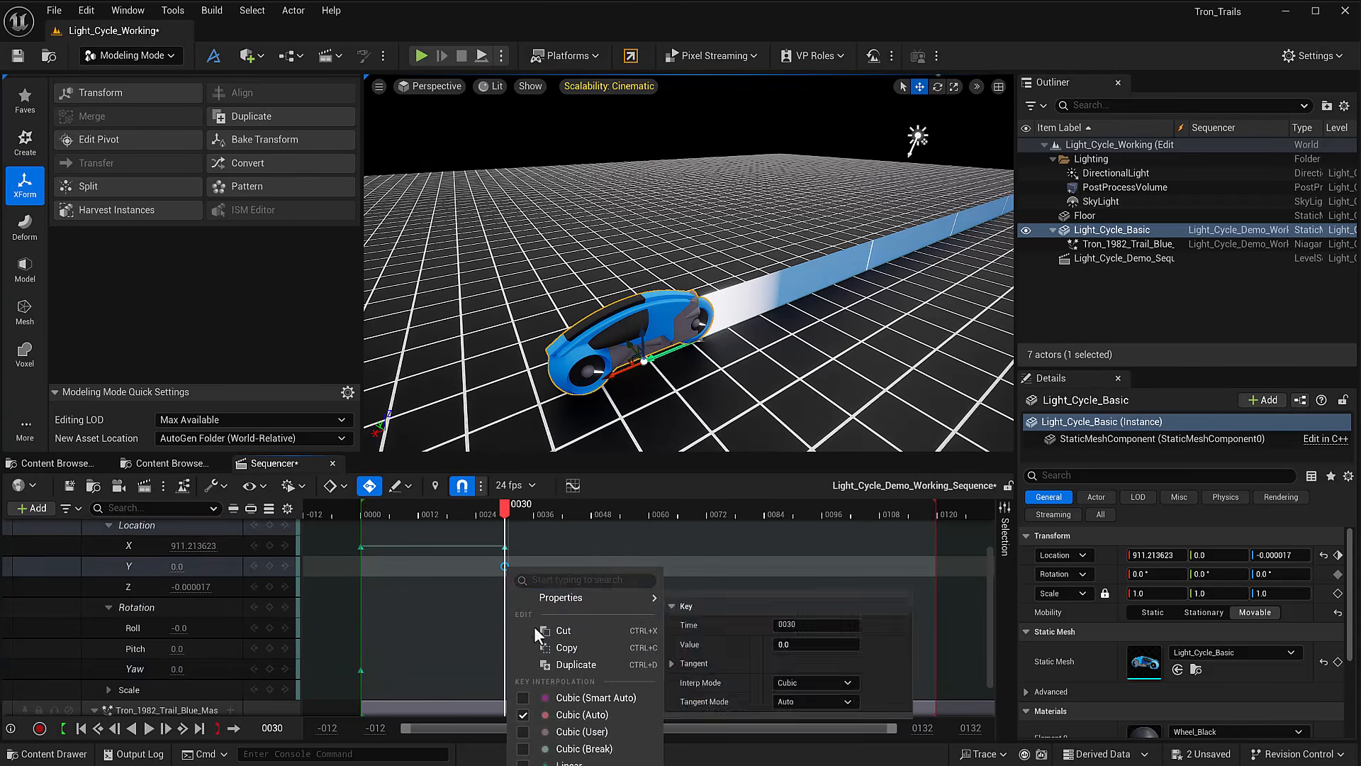
{"action": "left_click", "coordinate": [560, 763]}
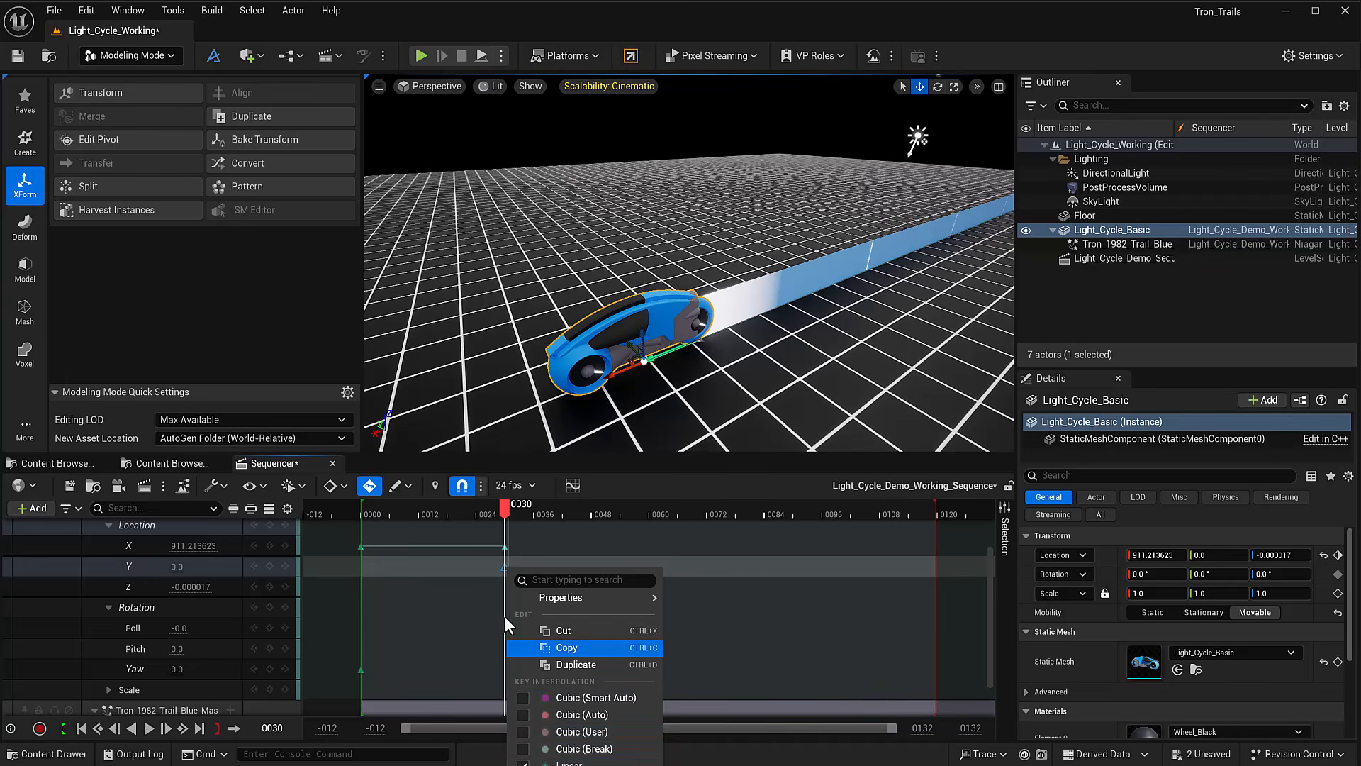
- At frame 57, move the blue light cycle to about 2333.4 along Y and replay the animation from the start
{"action": "mouse_move", "coordinate": [508, 503]}
{"action": "left_mouse_down"}
{"action": "mouse_move", "coordinate": [670, 530]}
{"action": "mouse_move", "coordinate": [635, 530]}
{"action": "left_mouse_up"}
{"action": "left_click_drag", "start_coordinate": [629, 346], "coordinate": [518, 258]}
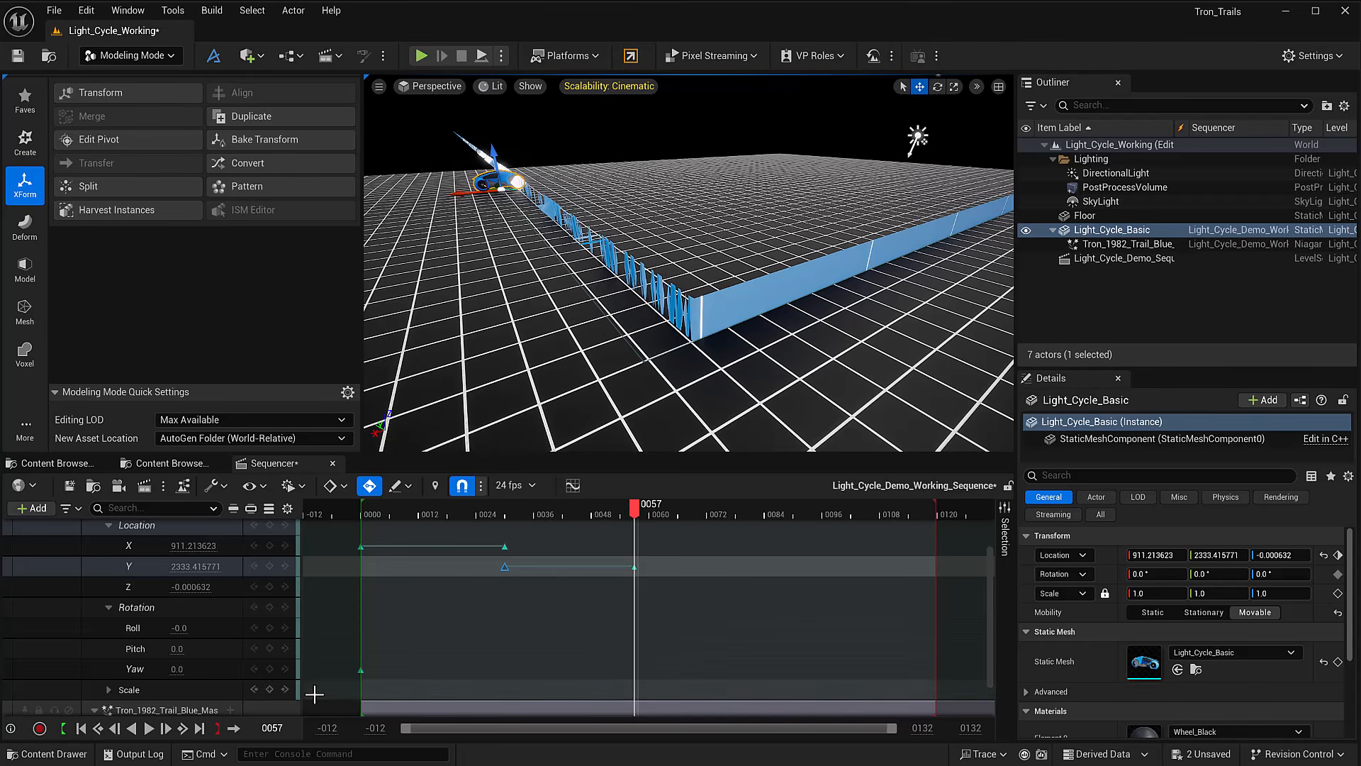
{"action": "left_click_drag", "start_coordinate": [530, 502], "coordinate": [363, 532]}
{"action": "key", "text": "space"}
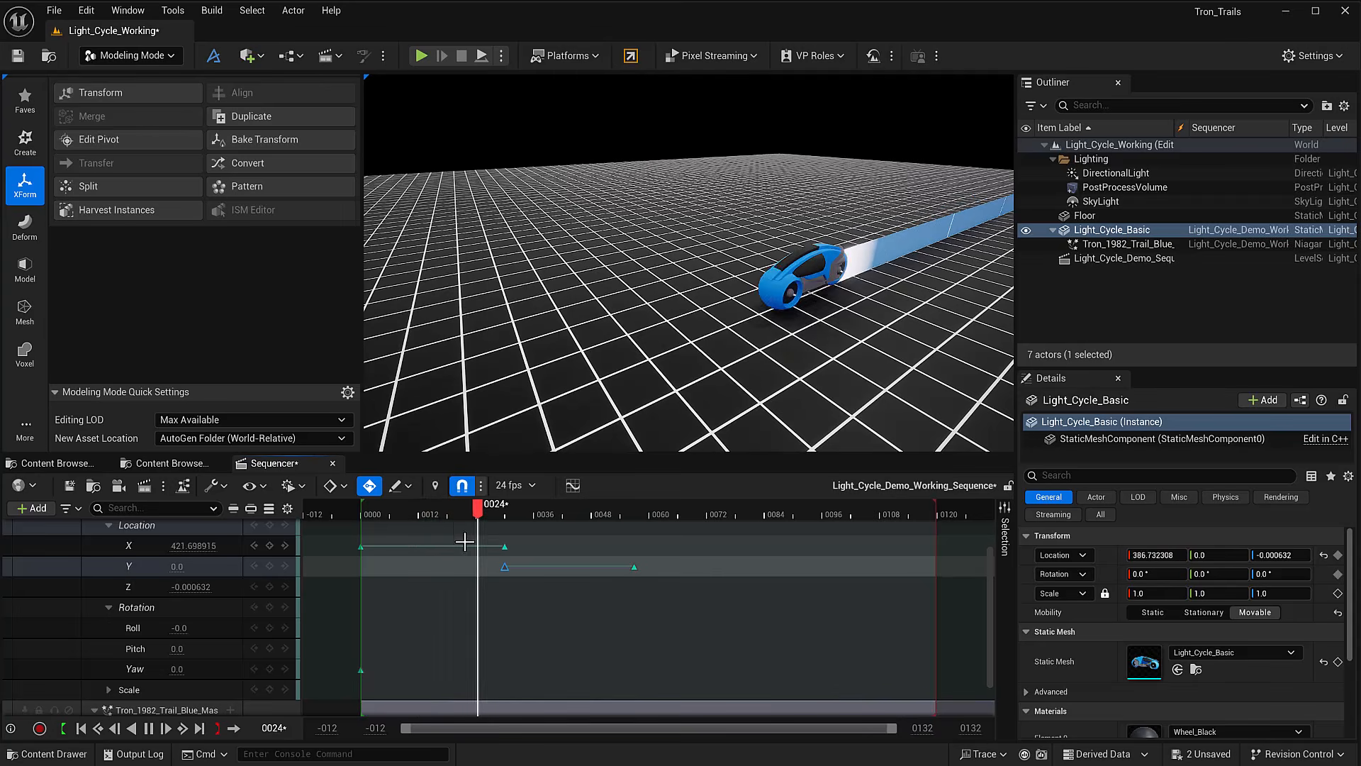
{"action": "key", "text": "space"}
- Key the blue light cycle's Yaw rotation to 90 at frame 30
{"action": "left_click_drag", "start_coordinate": [494, 512], "coordinate": [505, 515]}
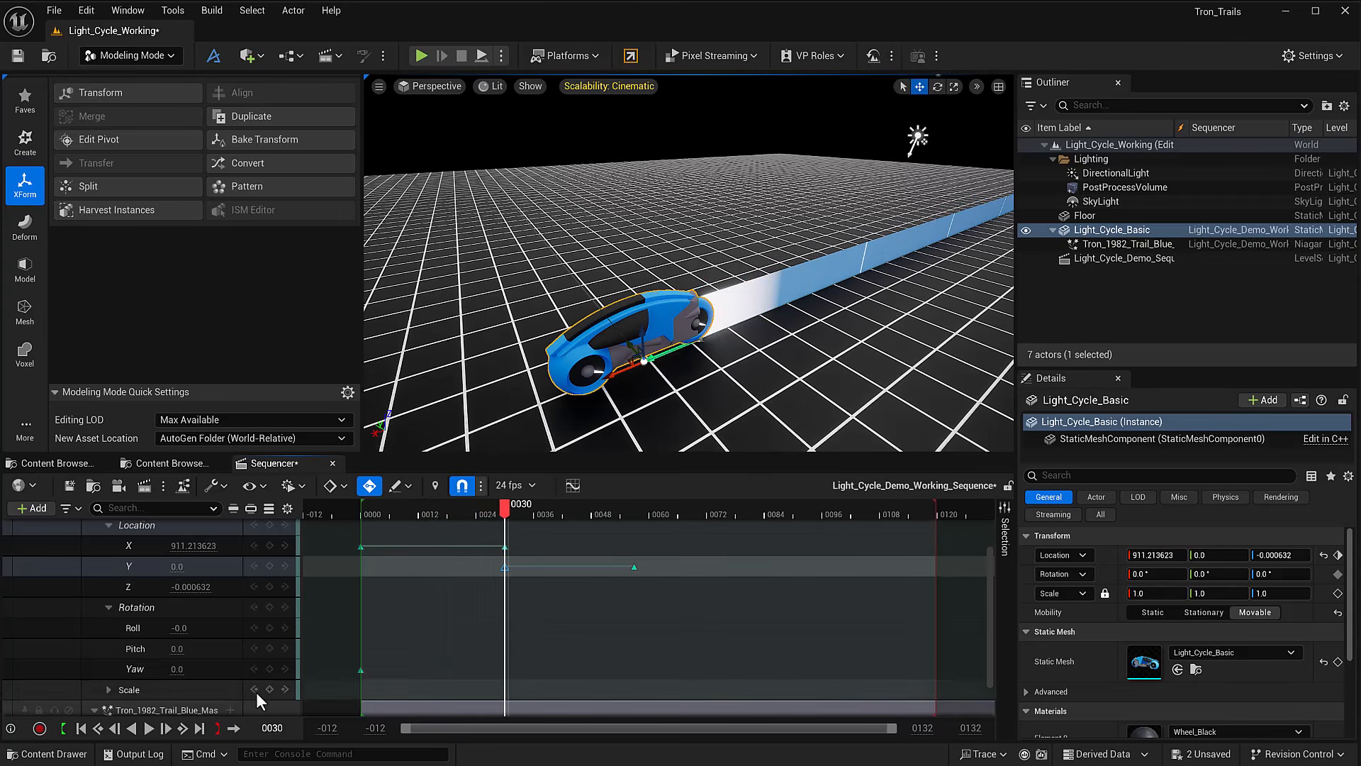
{"action": "left_click", "coordinate": [182, 668]}
{"action": "type", "text": "90"}
{"action": "key", "text": "Return"}
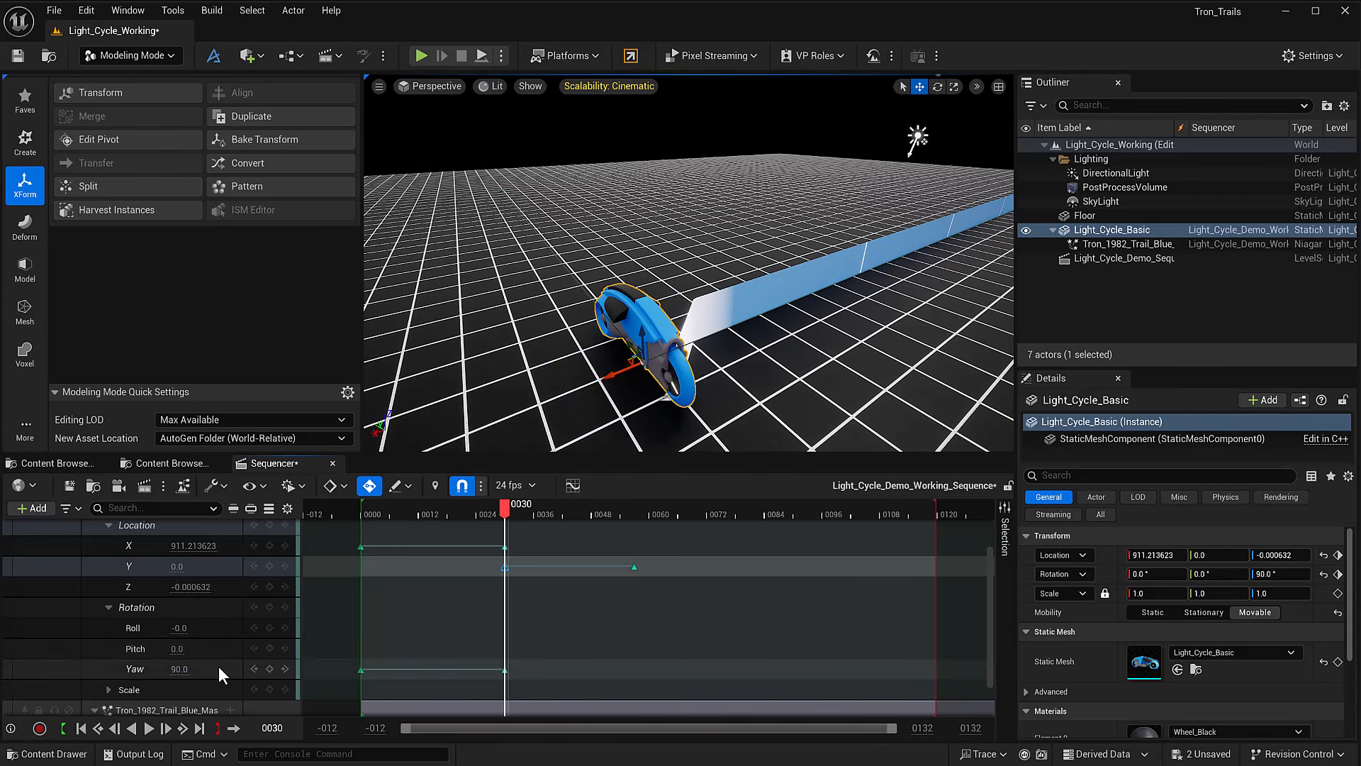
- Set both Yaw keys to constant interpolation, then replay to frame 38 and examine the trail's corner
{"action": "left_click_drag", "start_coordinate": [524, 652], "coordinate": [359, 671]}
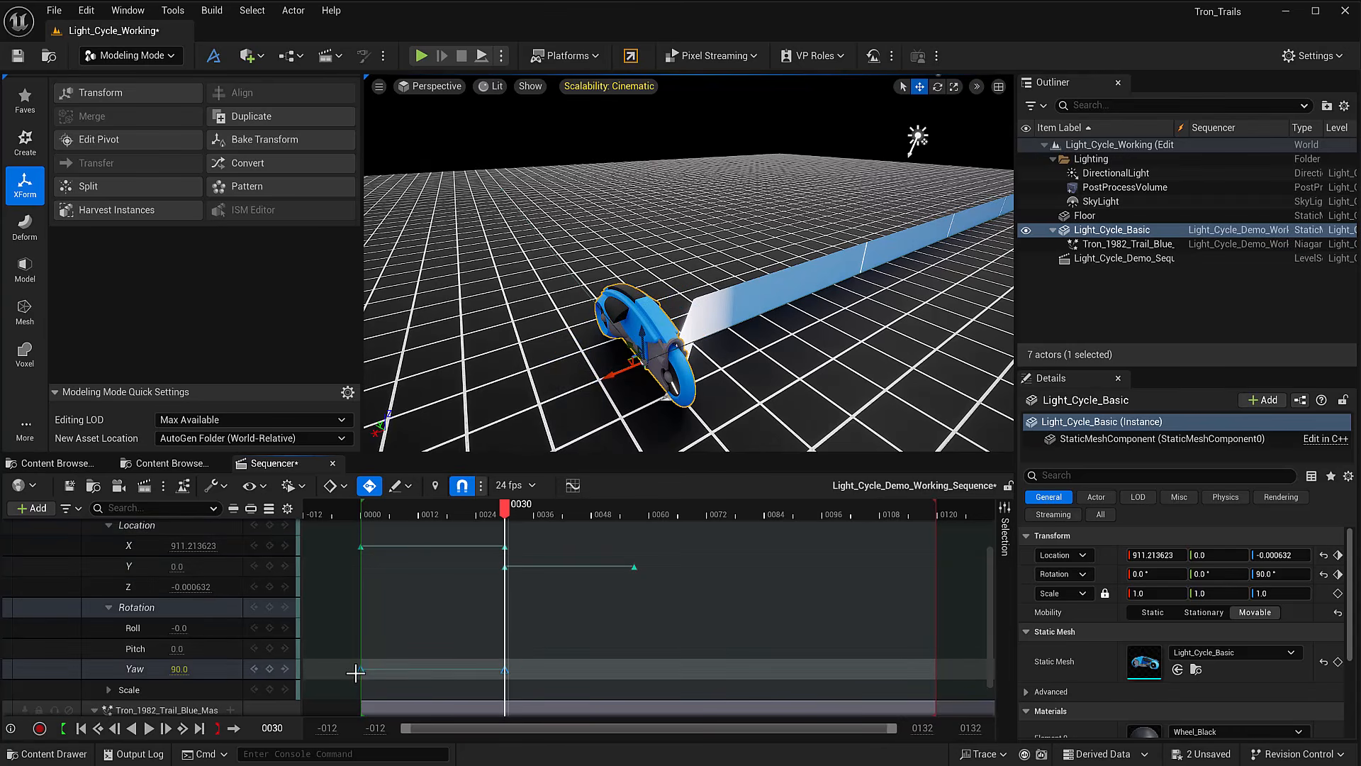
{"action": "right_click", "coordinate": [359, 670]}
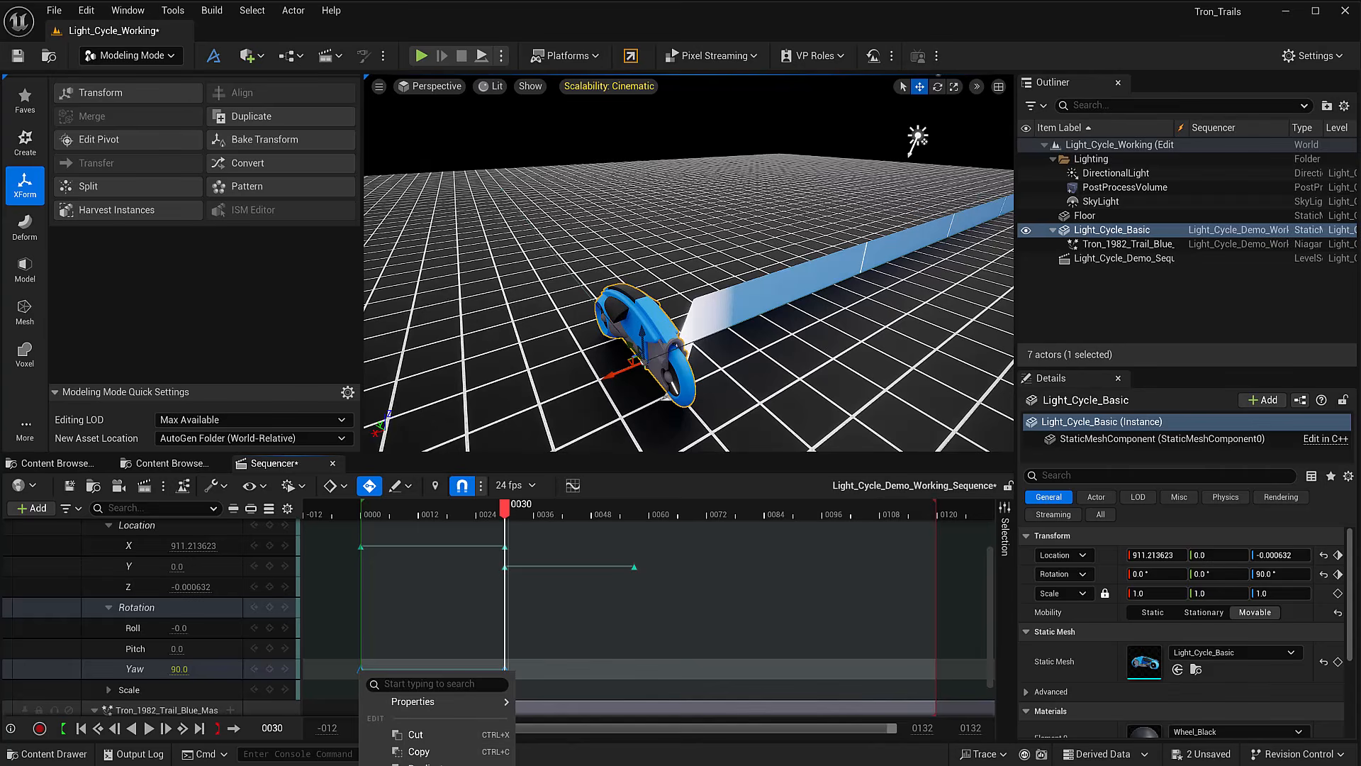
{"action": "left_click", "coordinate": [372, 513]}
{"action": "key", "text": "space"}
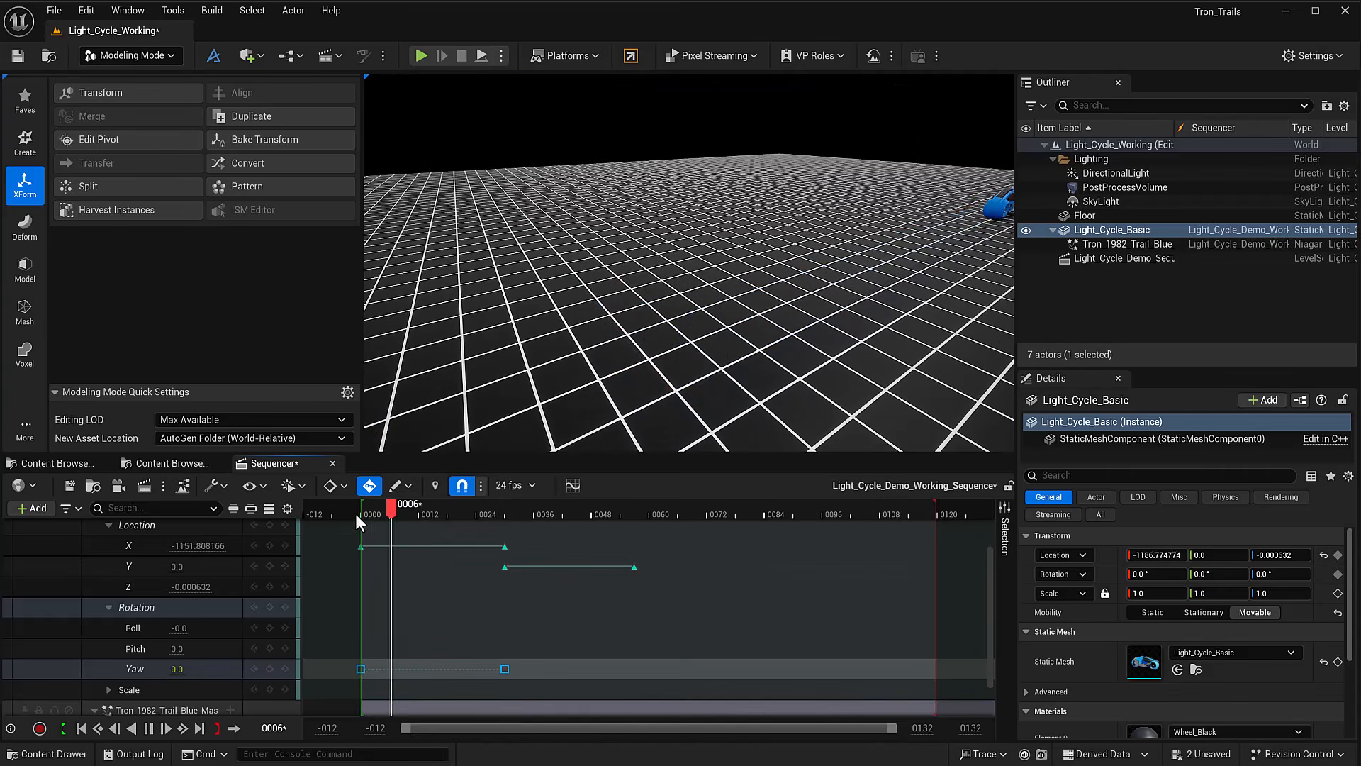
{"action": "key", "text": "space"}
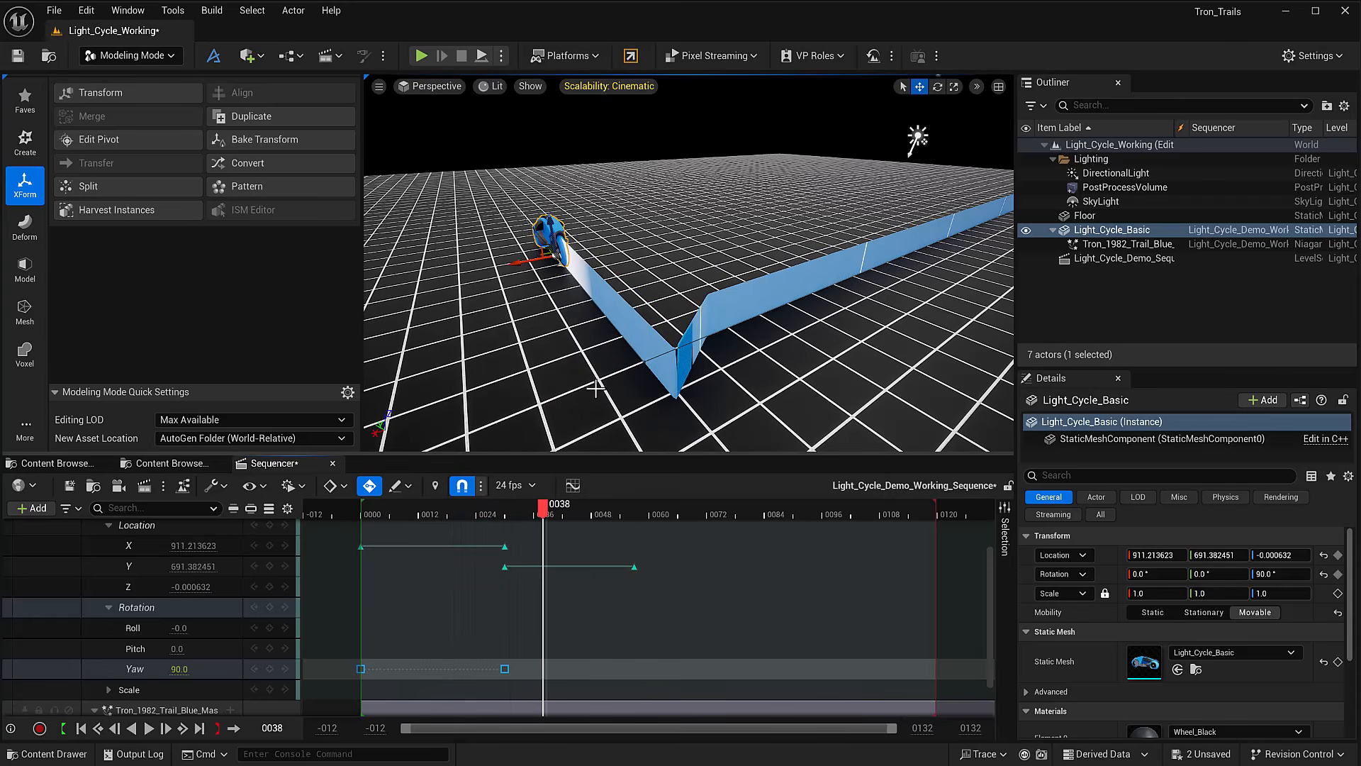
{"action": "left_click_drag", "start_coordinate": [518, 387], "coordinate": [482, 398], "text": "alt"}
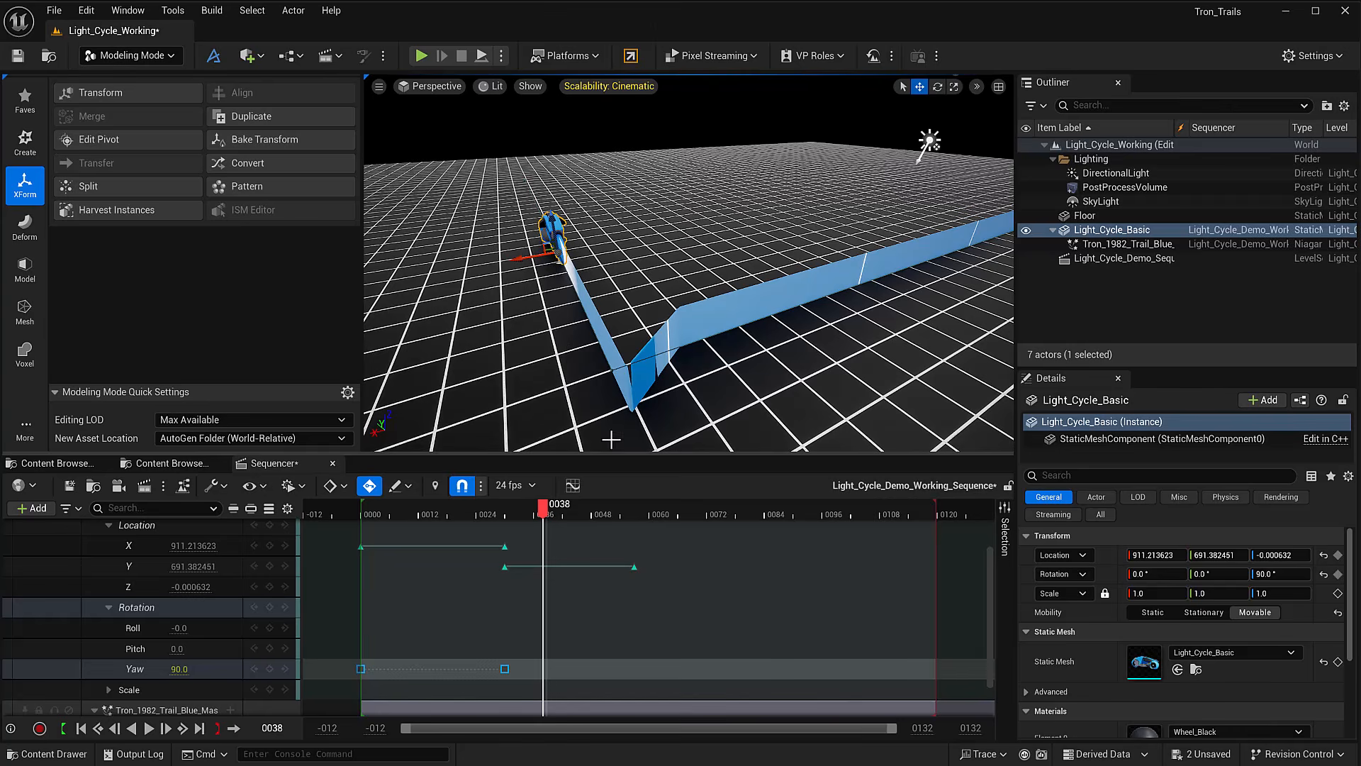
- Add a Location Y keyframe for the blue light cycle at frame 29, one frame before the turn
{"action": "left_click", "coordinate": [348, 512]}
{"action": "left_click_drag", "start_coordinate": [353, 509], "coordinate": [504, 525]}
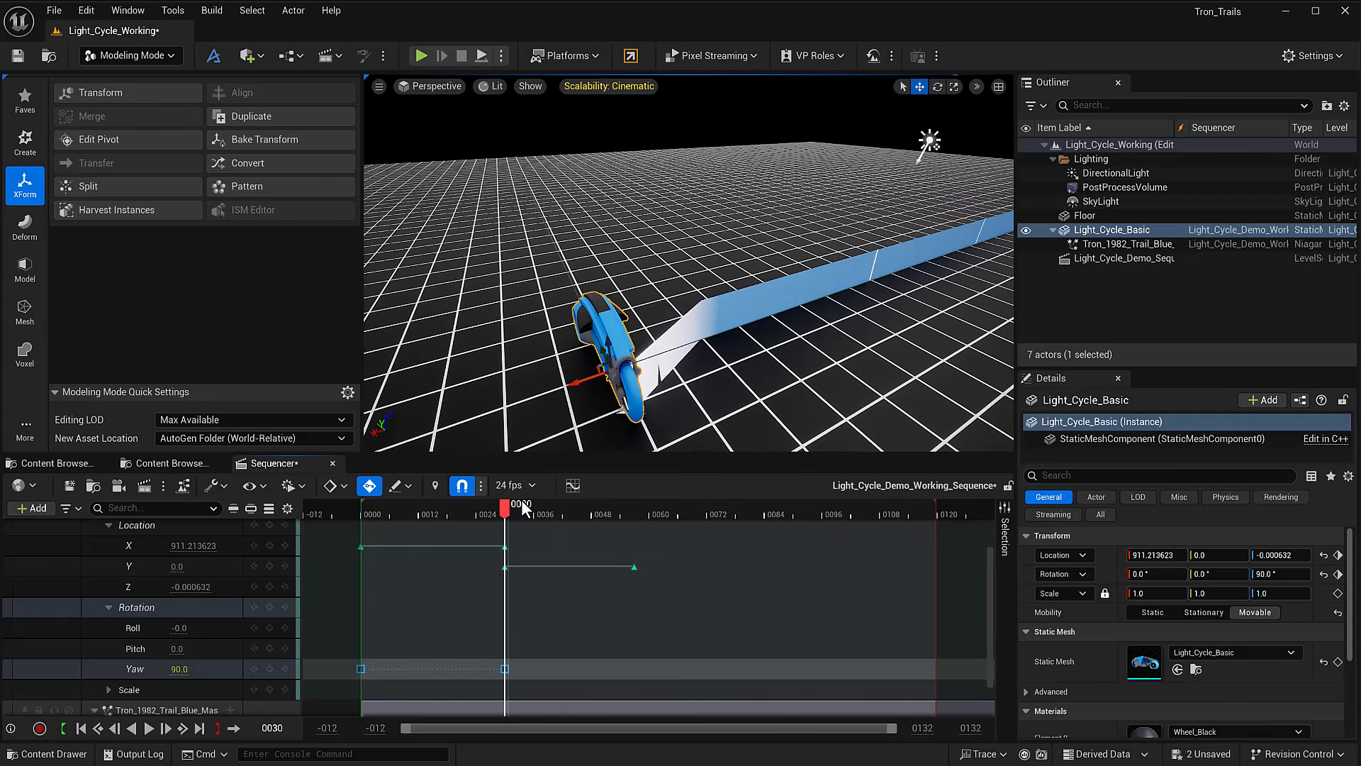
{"action": "key", "text": "Left"}
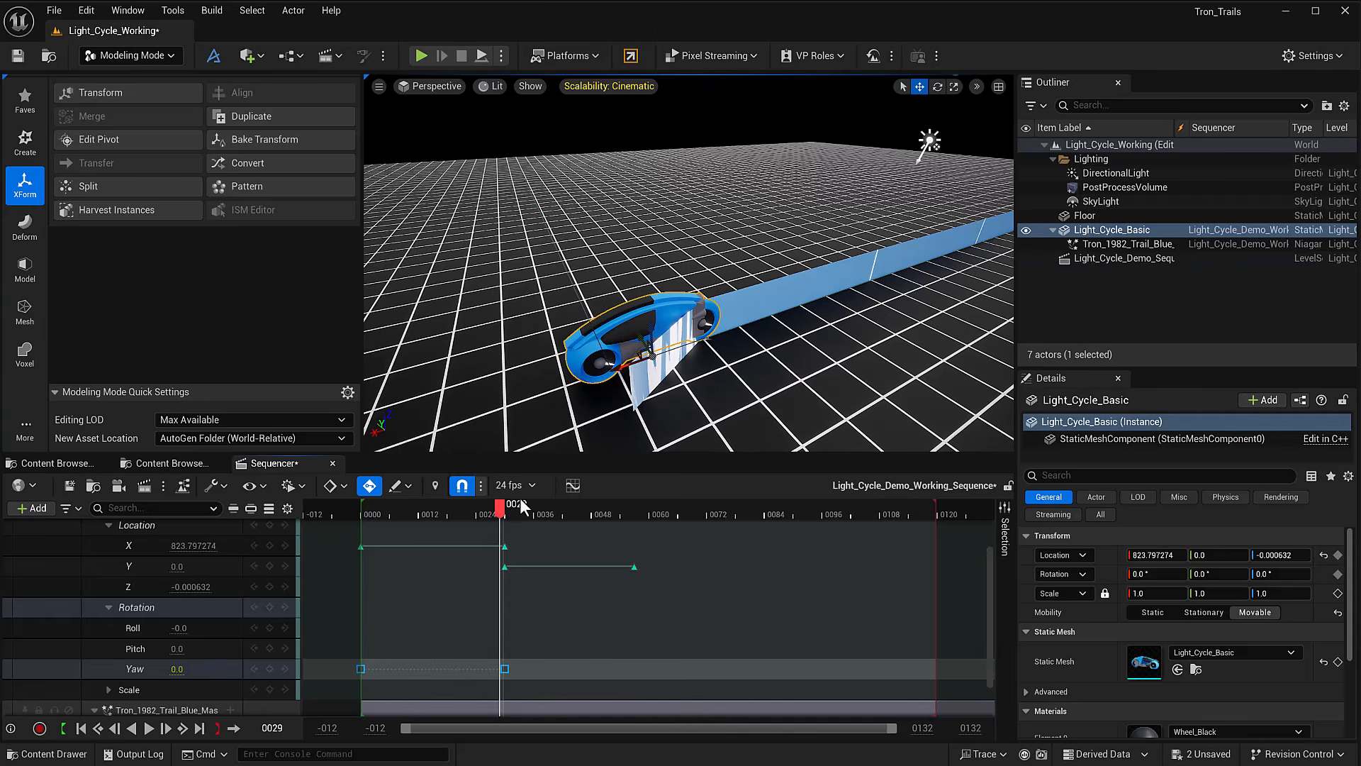
{"action": "left_click", "coordinate": [270, 566]}
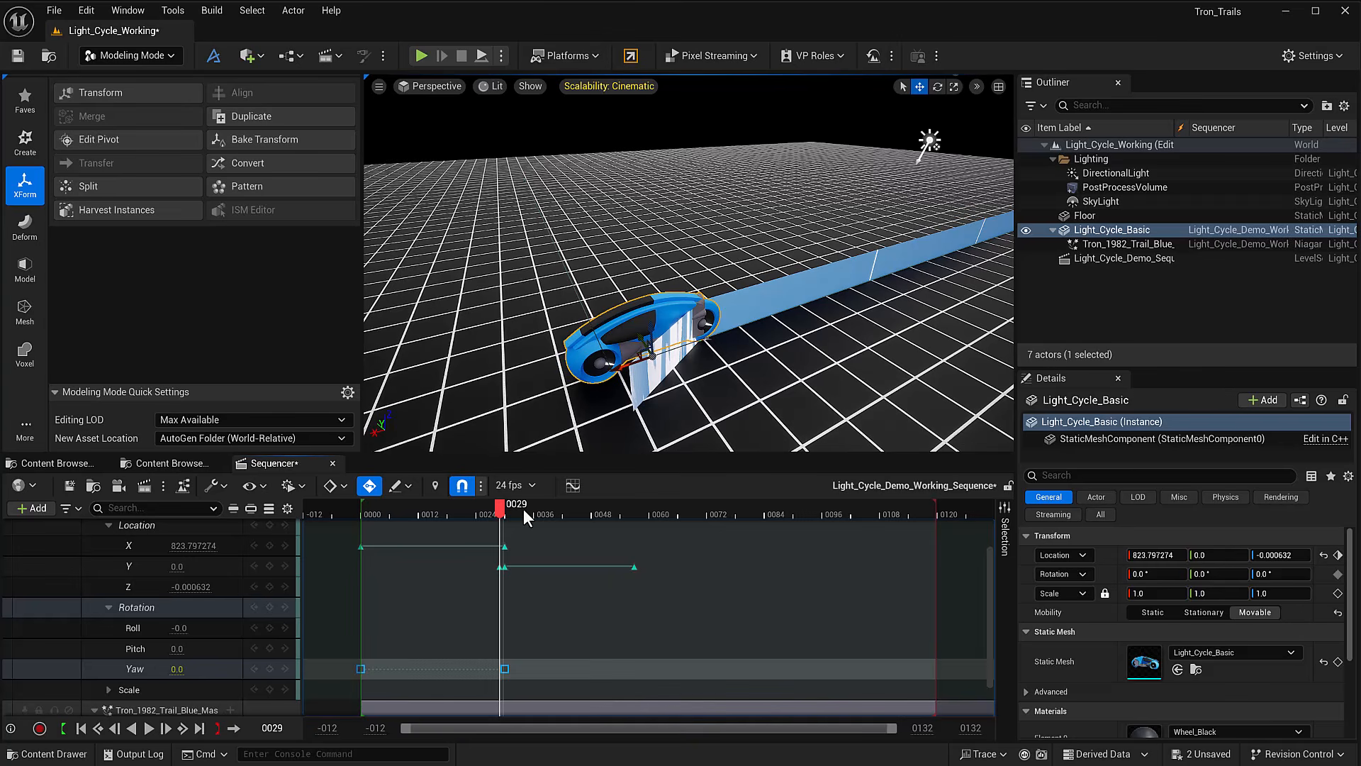
- At frame 30, move the blue light cycle to about 116.7 along Y and replay the animation from the start
{"action": "left_click_drag", "start_coordinate": [496, 507], "coordinate": [503, 508]}
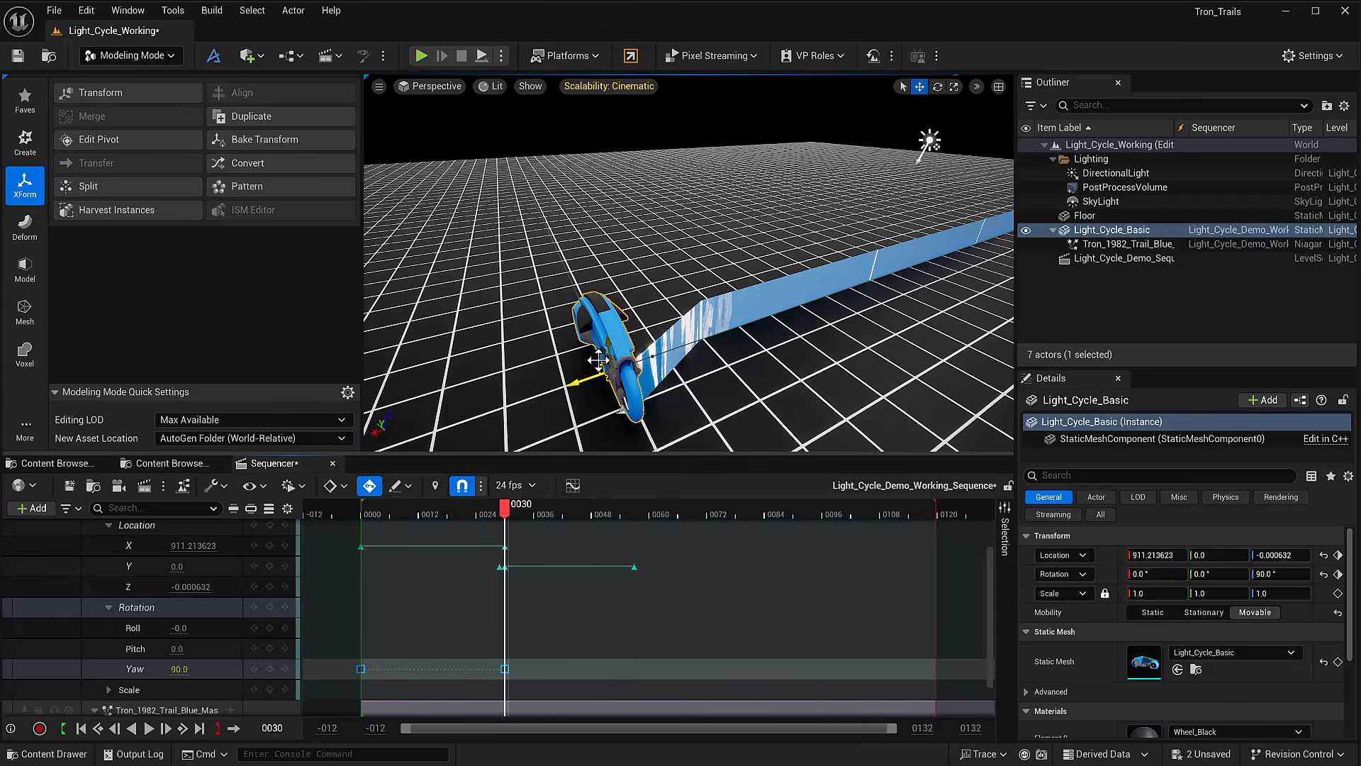
{"action": "left_click_drag", "start_coordinate": [520, 362], "coordinate": [802, 398], "text": "alt"}
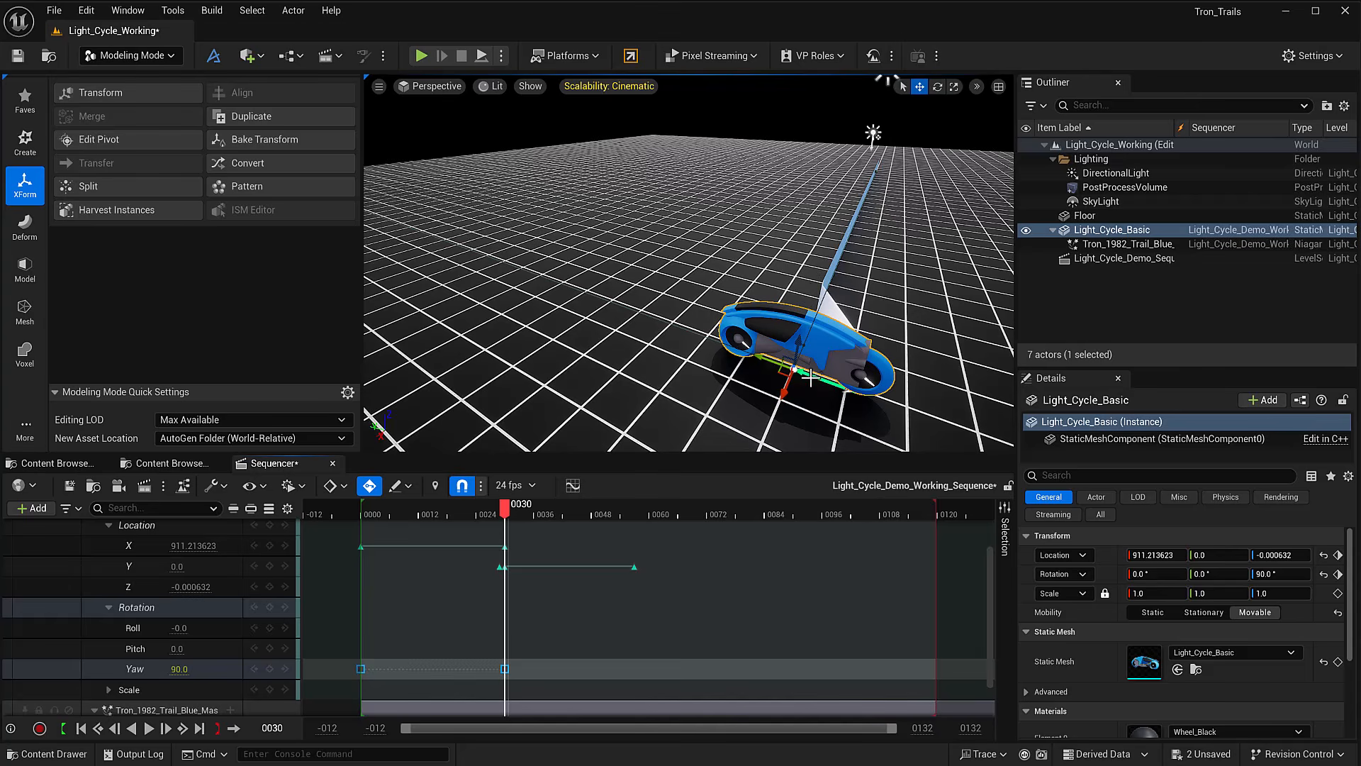
{"action": "left_click_drag", "start_coordinate": [766, 359], "coordinate": [713, 351]}
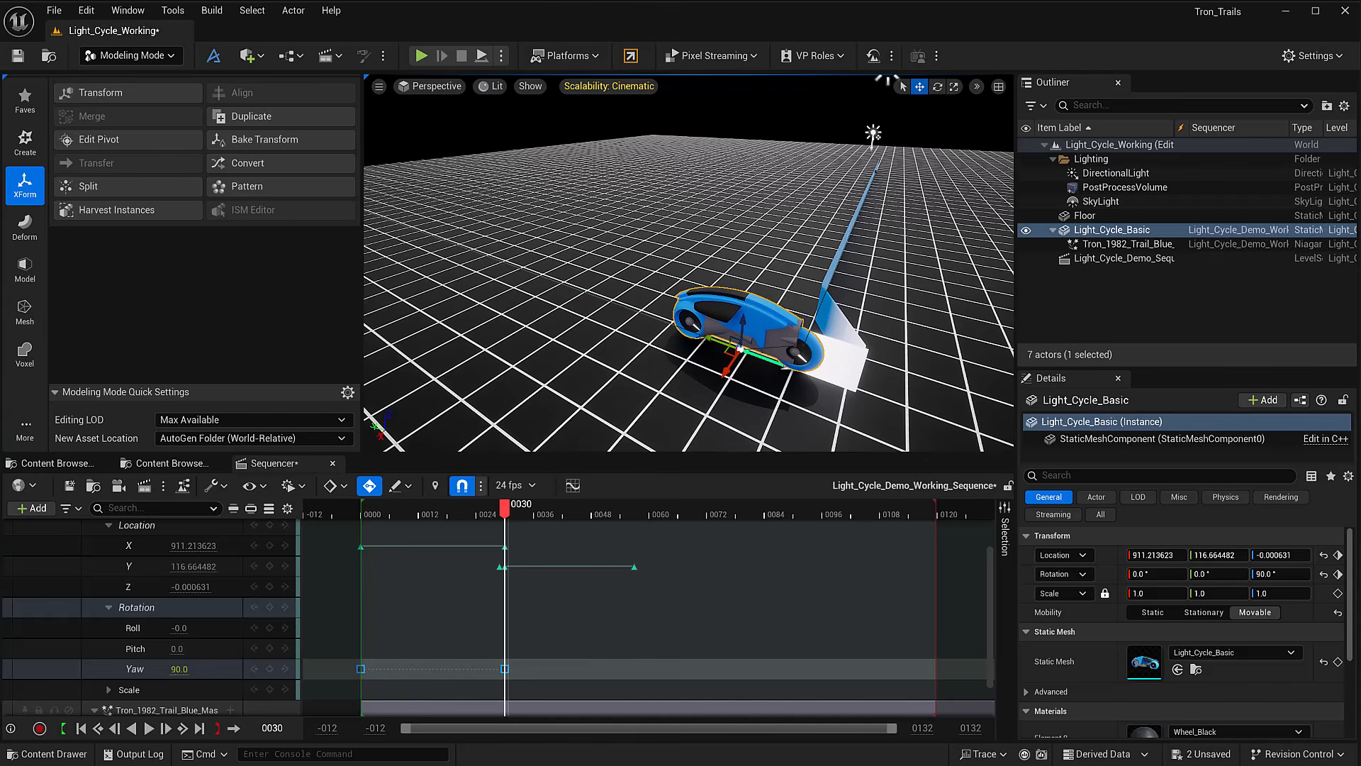
{"action": "left_click", "coordinate": [351, 508]}
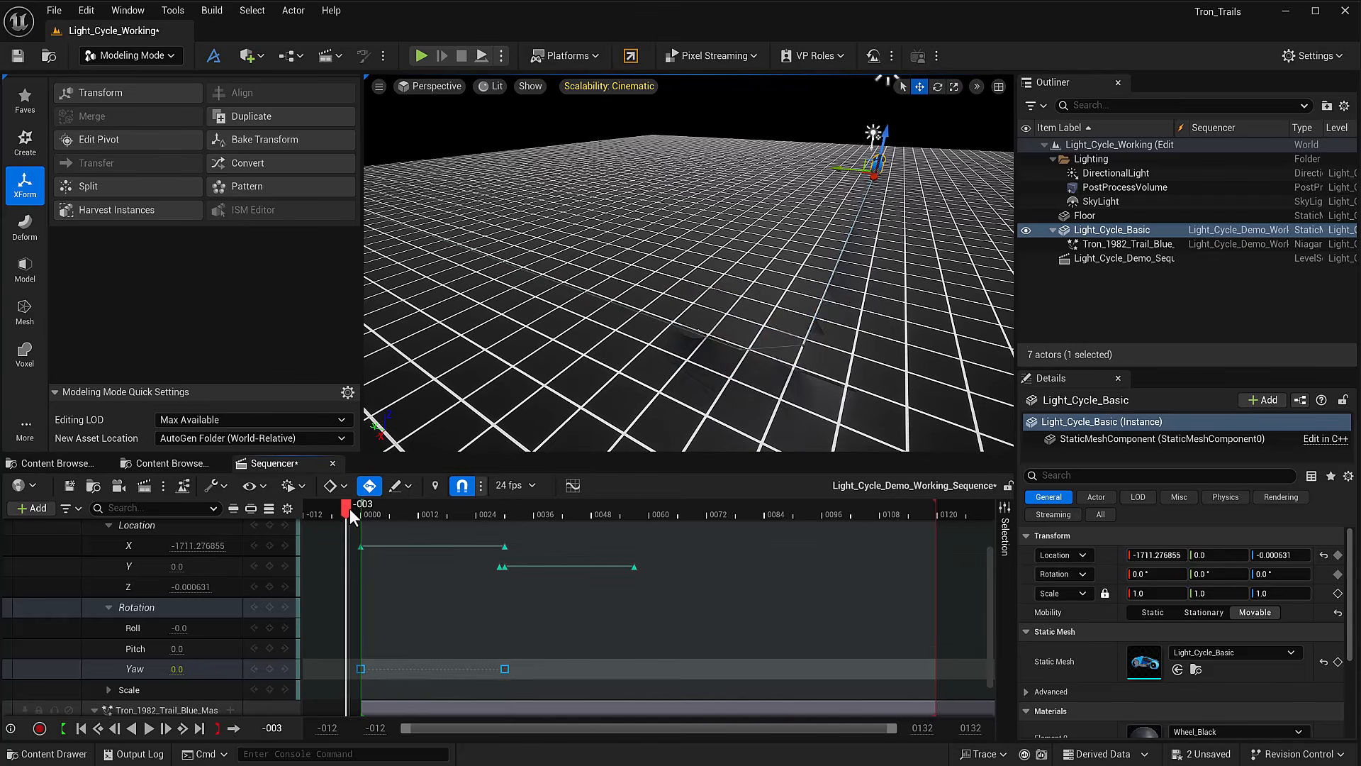
{"action": "key", "text": "space"}
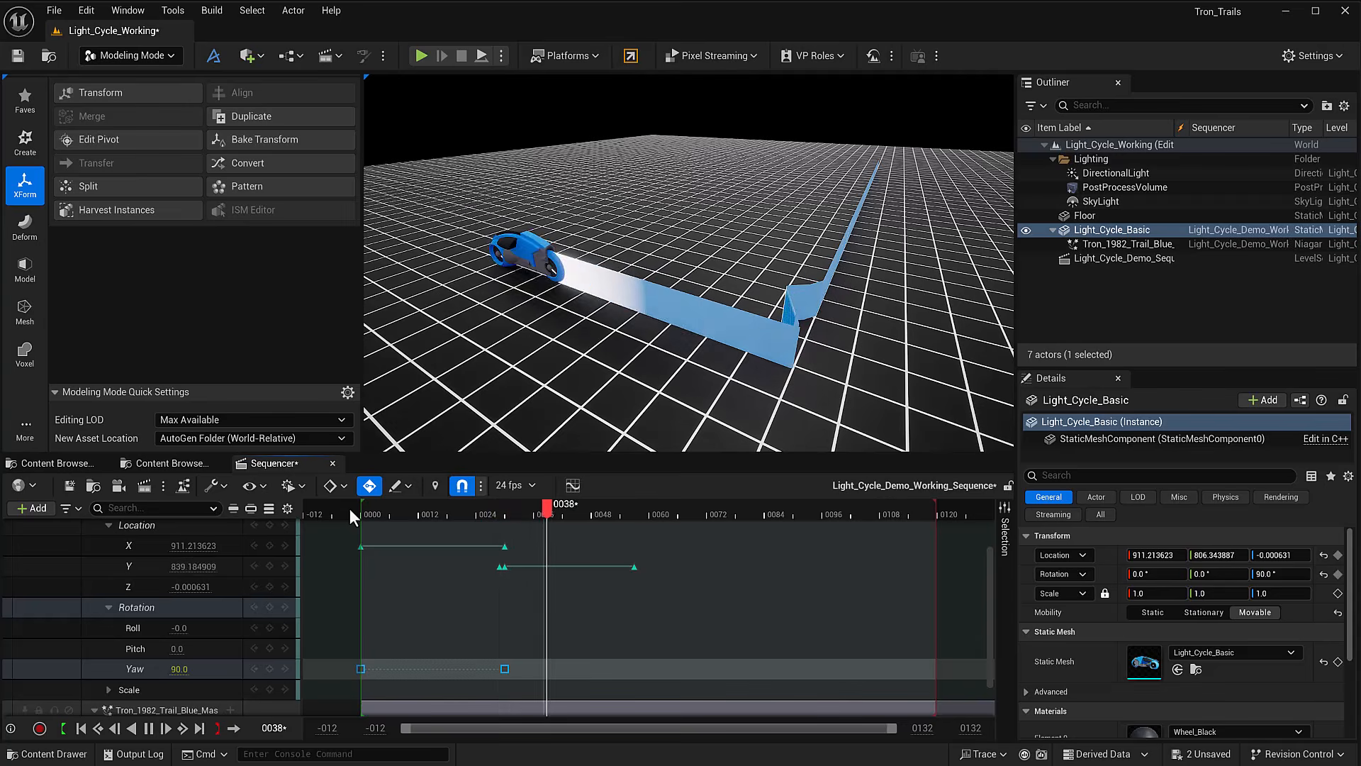
{"action": "key", "text": "space"}
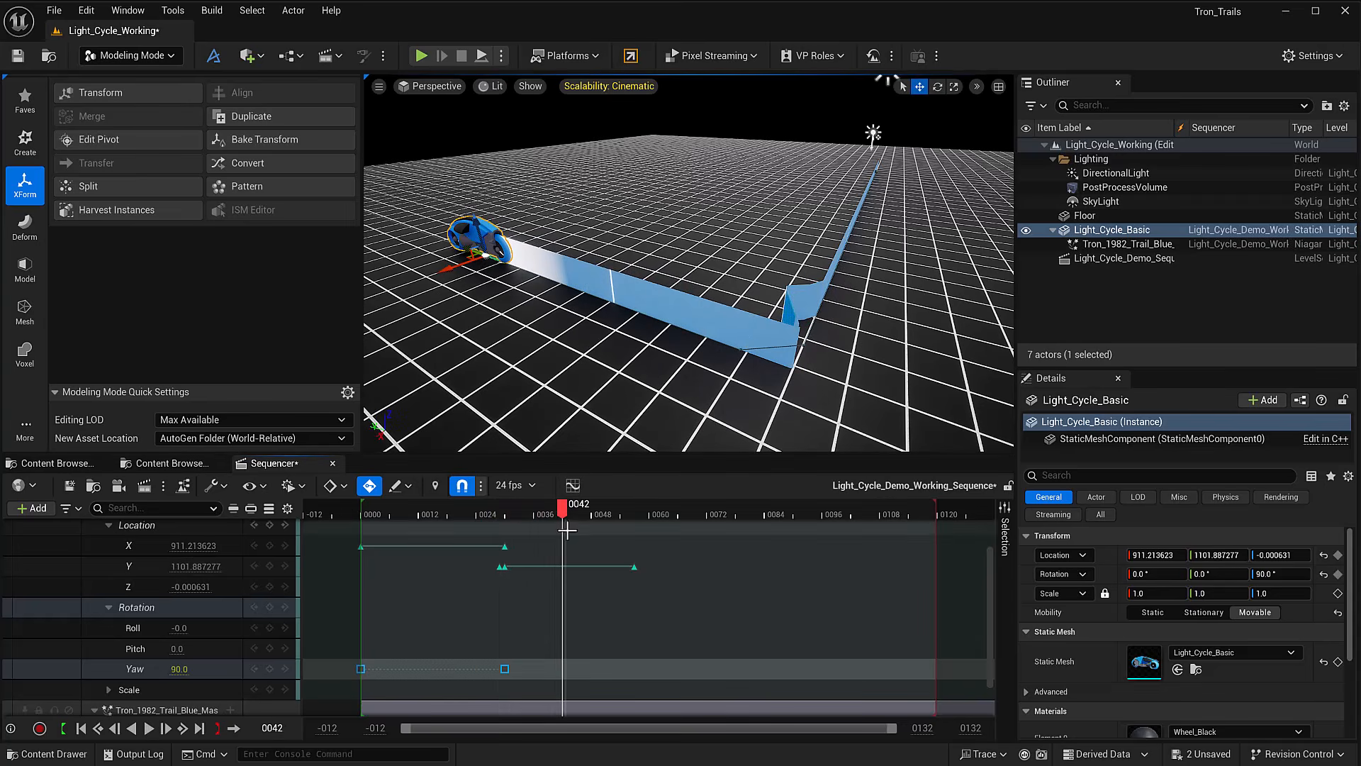
- Set the light cycle's Location Y key at frame 29 to constant interpolation
{"action": "left_click", "coordinate": [525, 581]}
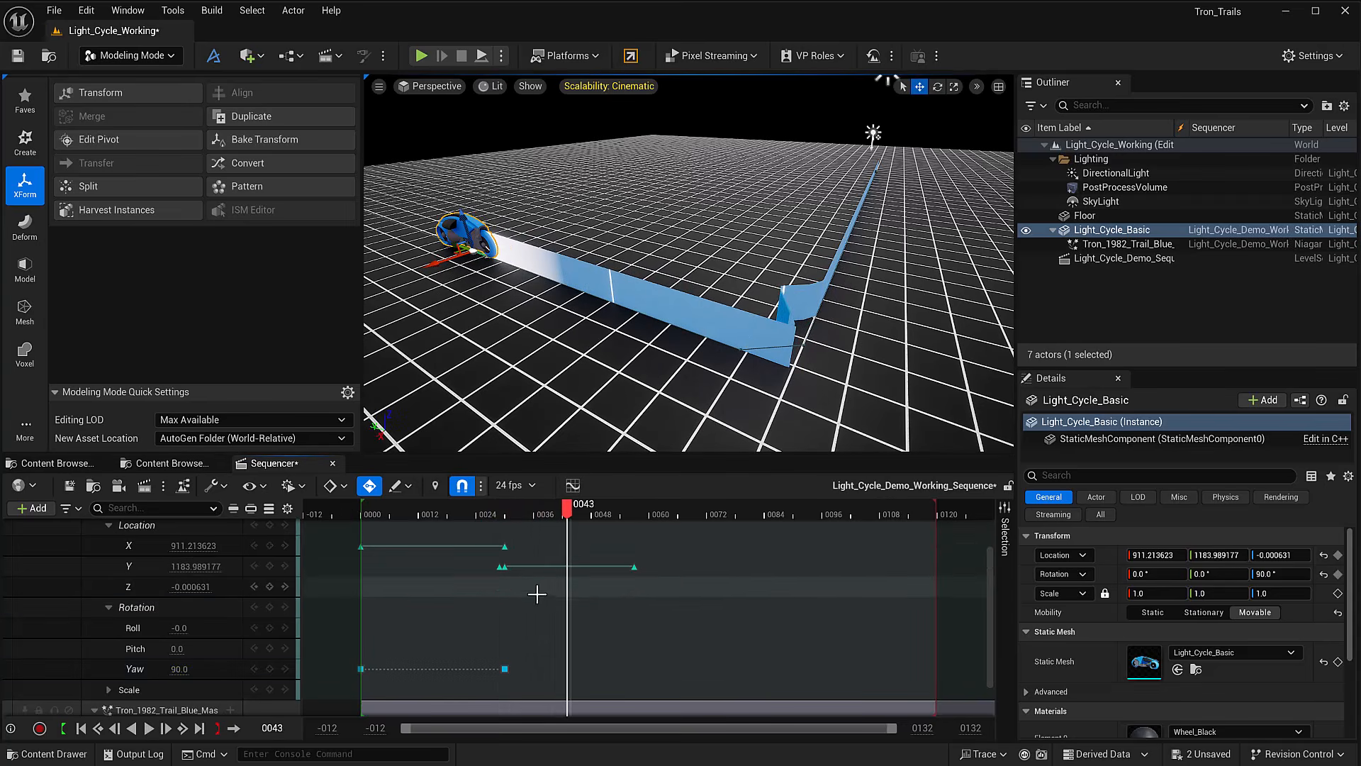
{"action": "left_click", "coordinate": [499, 568]}
{"action": "right_click", "coordinate": [500, 567]}
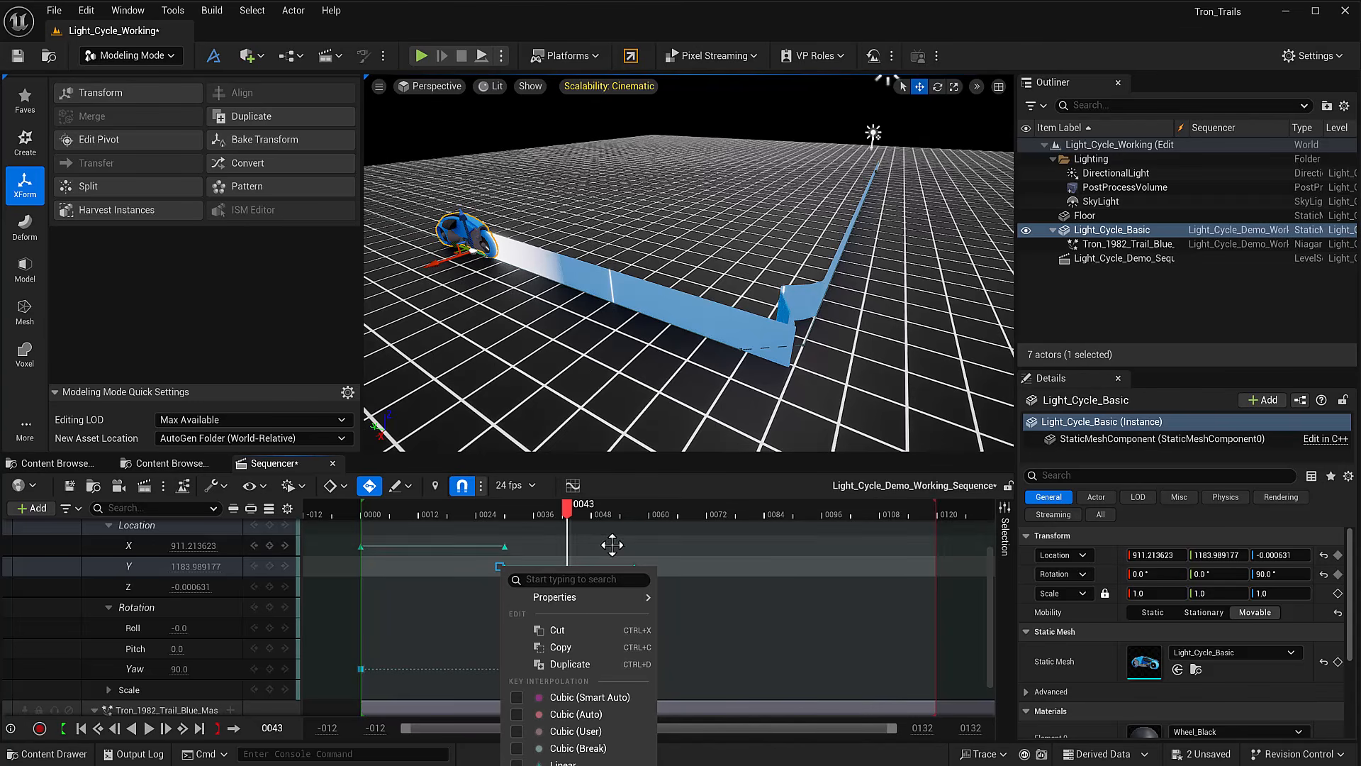
{"action": "left_click", "coordinate": [469, 582]}
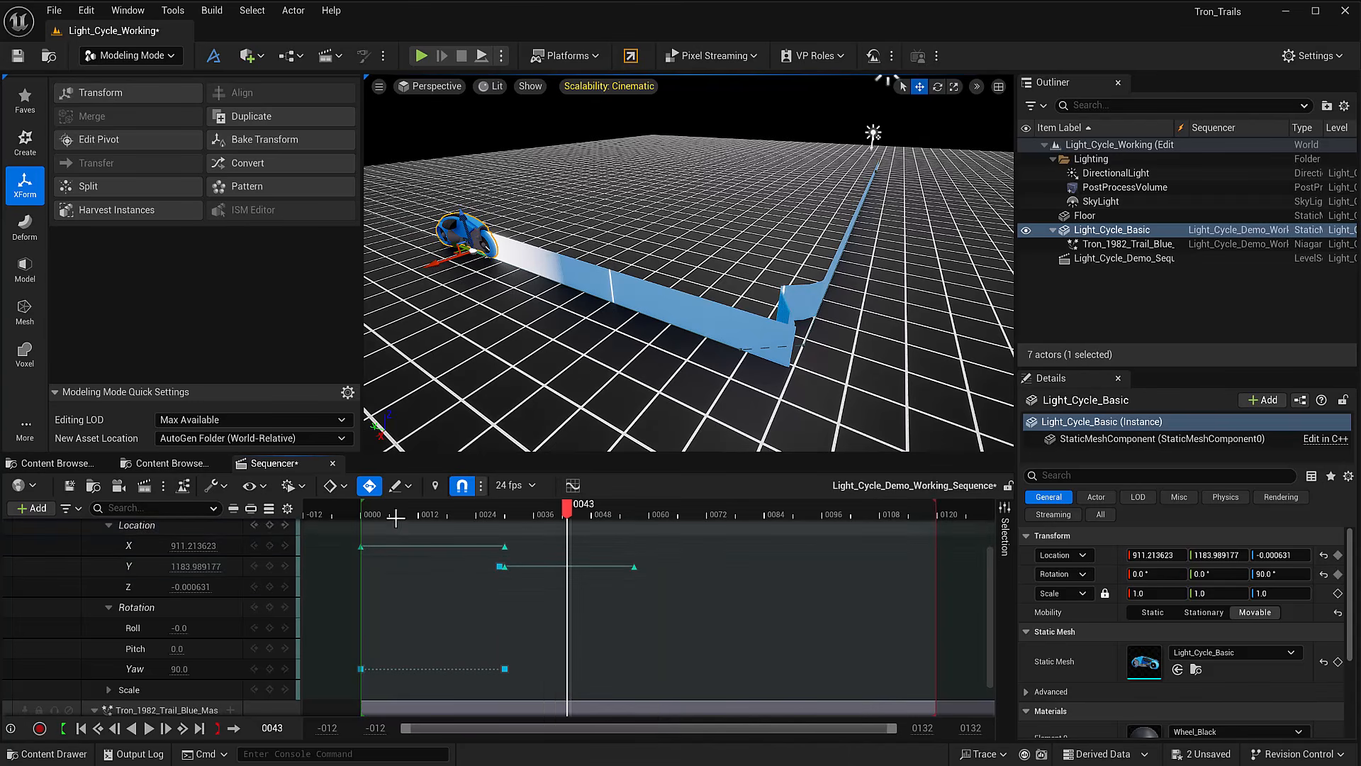
- Replay the animation from the start to frame 44 and examine the trail's corner from several angles
{"action": "left_click", "coordinate": [362, 507]}
{"action": "key", "text": "space"}
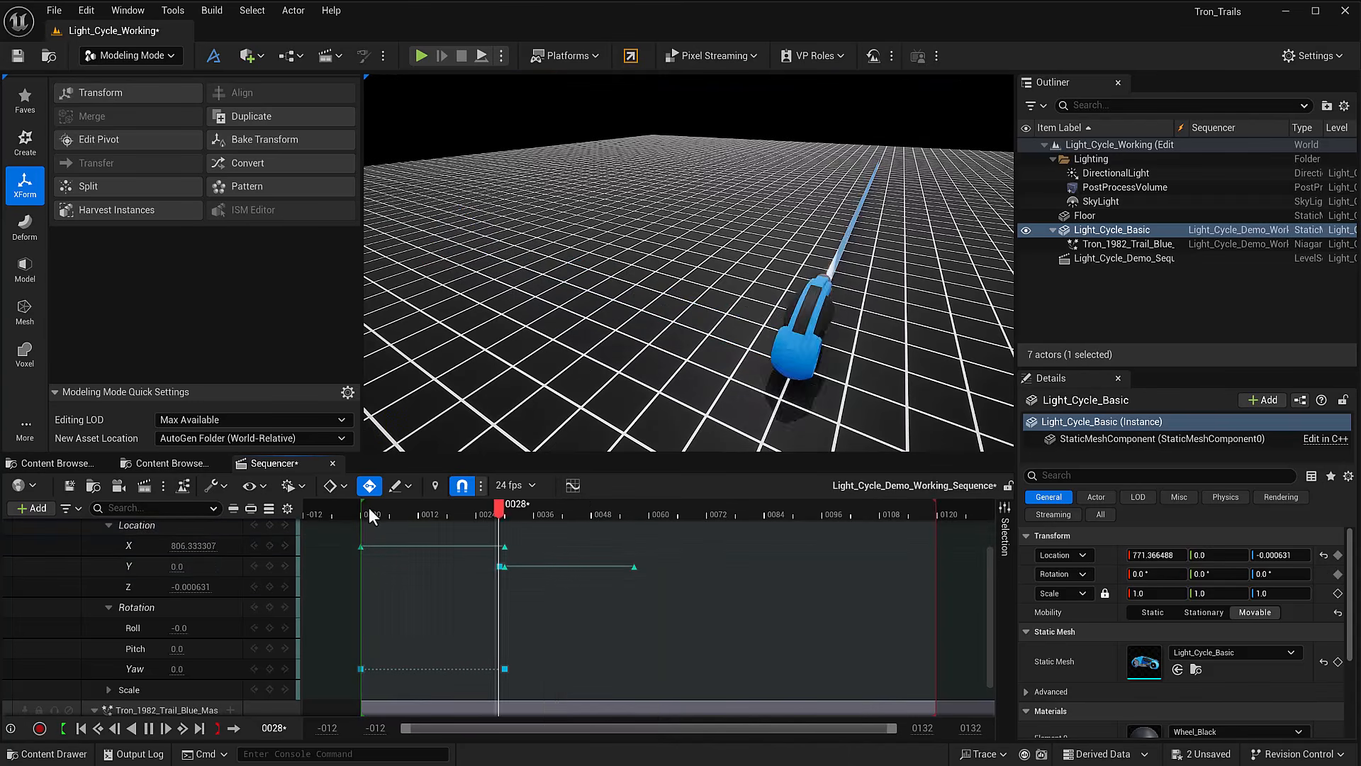
{"action": "key", "text": "space"}
{"action": "mouse_move", "coordinate": [616, 434]}
{"action": "left_mouse_down", "text": "alt"}
{"action": "mouse_move", "coordinate": [550, 449]}
{"action": "mouse_move", "coordinate": [616, 434]}
{"action": "left_mouse_up", "text": "alt"}
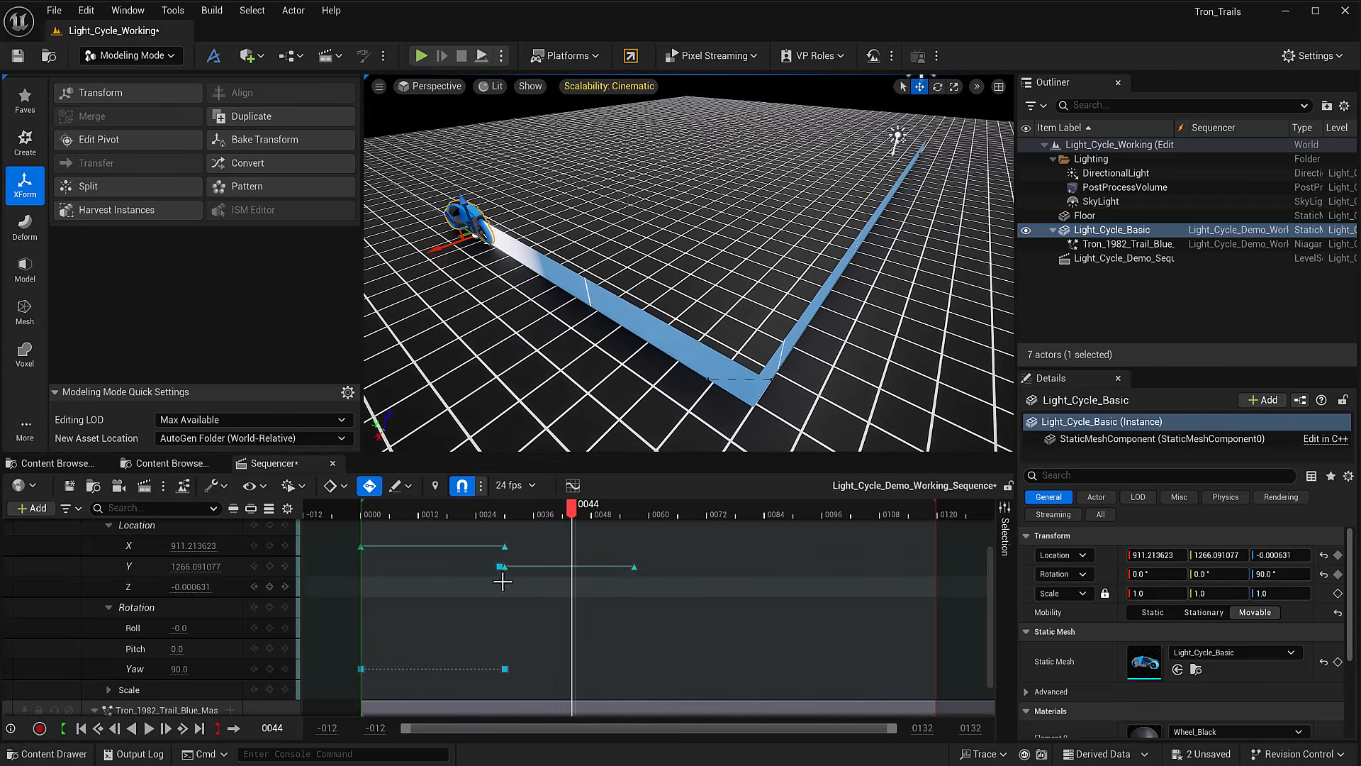
{"action": "left_click_drag", "start_coordinate": [641, 412], "coordinate": [546, 398], "text": "alt"}
{"action": "left_click_drag", "start_coordinate": [546, 398], "coordinate": [530, 396], "text": "alt"}
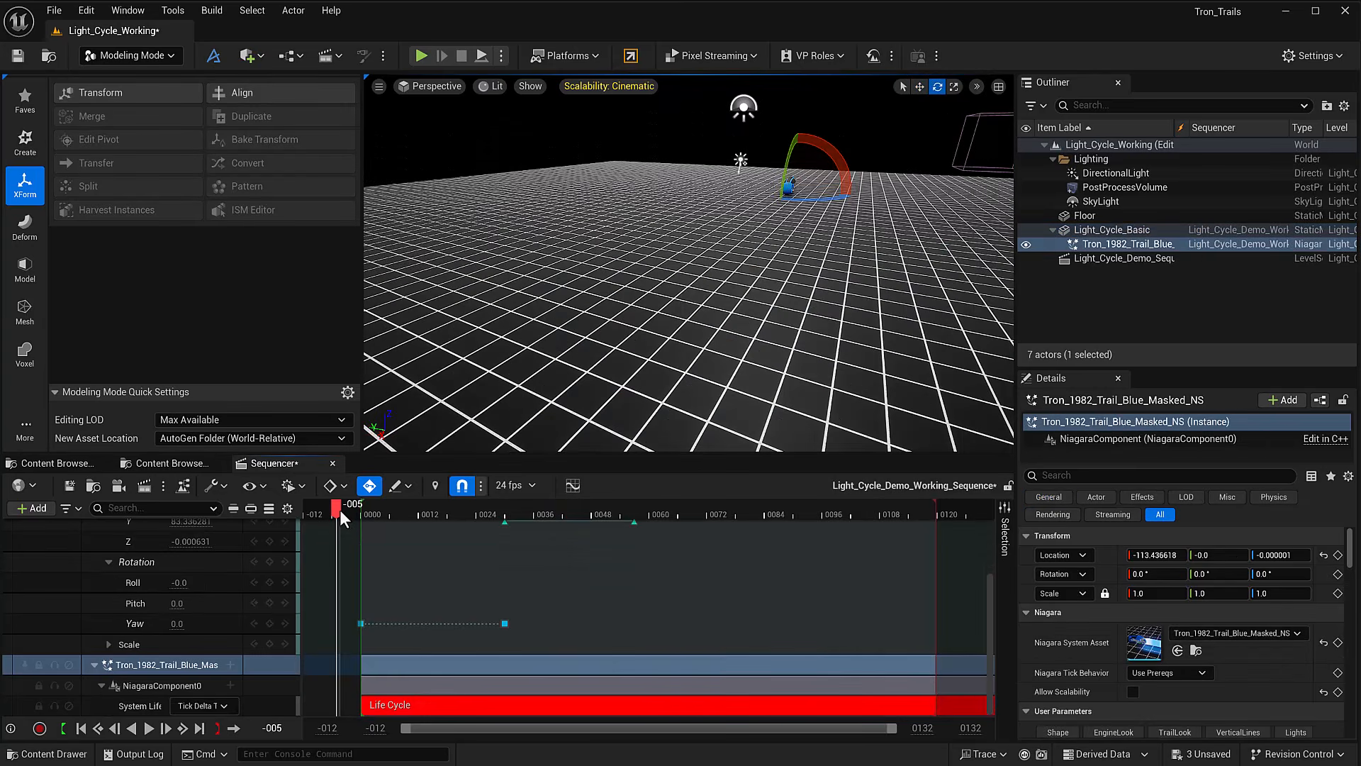
- Play the turn from before the start to frame 38 and inspect where the trail meets the light cycle's rear wheel
{"action": "key", "text": "space"}
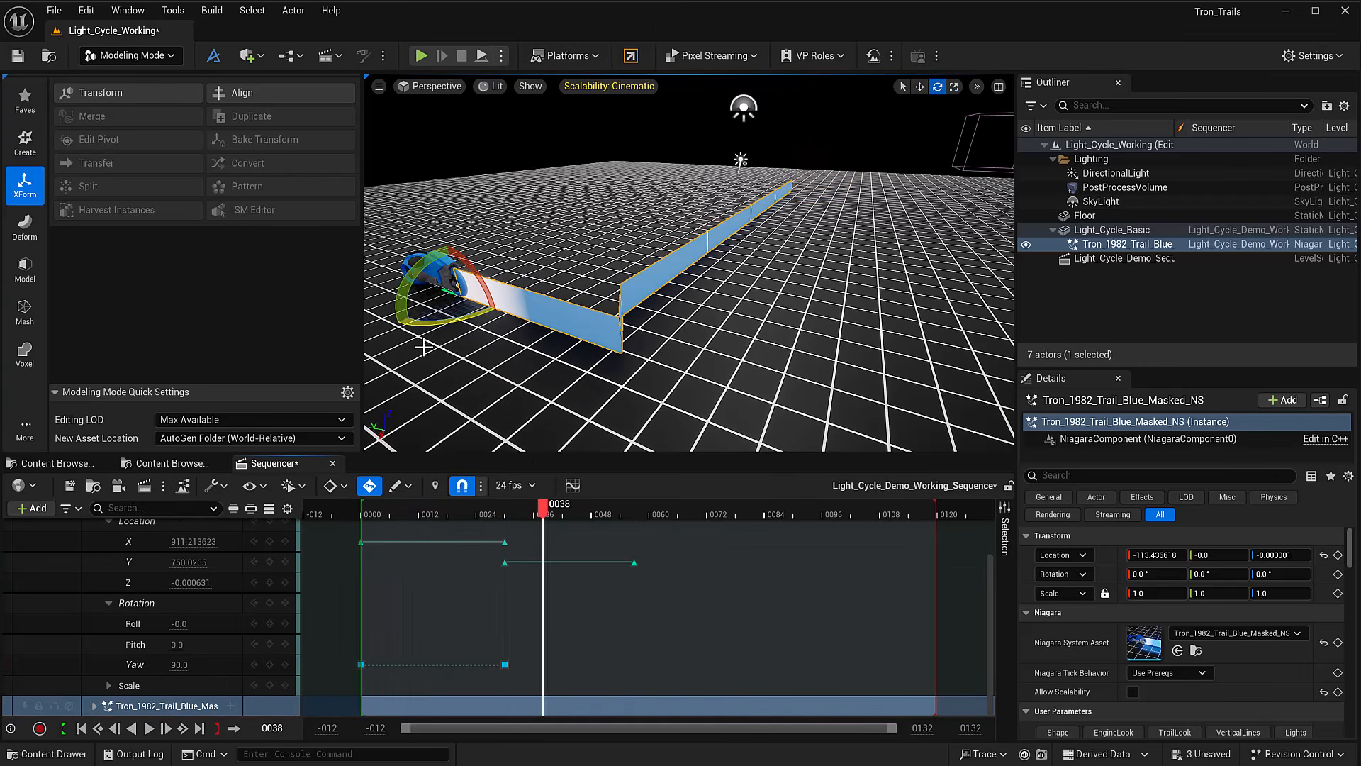
{"action": "left_click_drag", "start_coordinate": [492, 427], "coordinate": [459, 388], "text": "alt"}
{"action": "right_click_drag", "start_coordinate": [466, 358], "coordinate": [461, 351], "text": "alt"}
{"action": "mouse_move", "coordinate": [461, 350]}
{"action": "middle_mouse_down", "text": "alt"}
{"action": "mouse_move", "coordinate": [482, 375]}
{"action": "mouse_move", "coordinate": [464, 355]}
{"action": "middle_mouse_up", "text": "alt"}
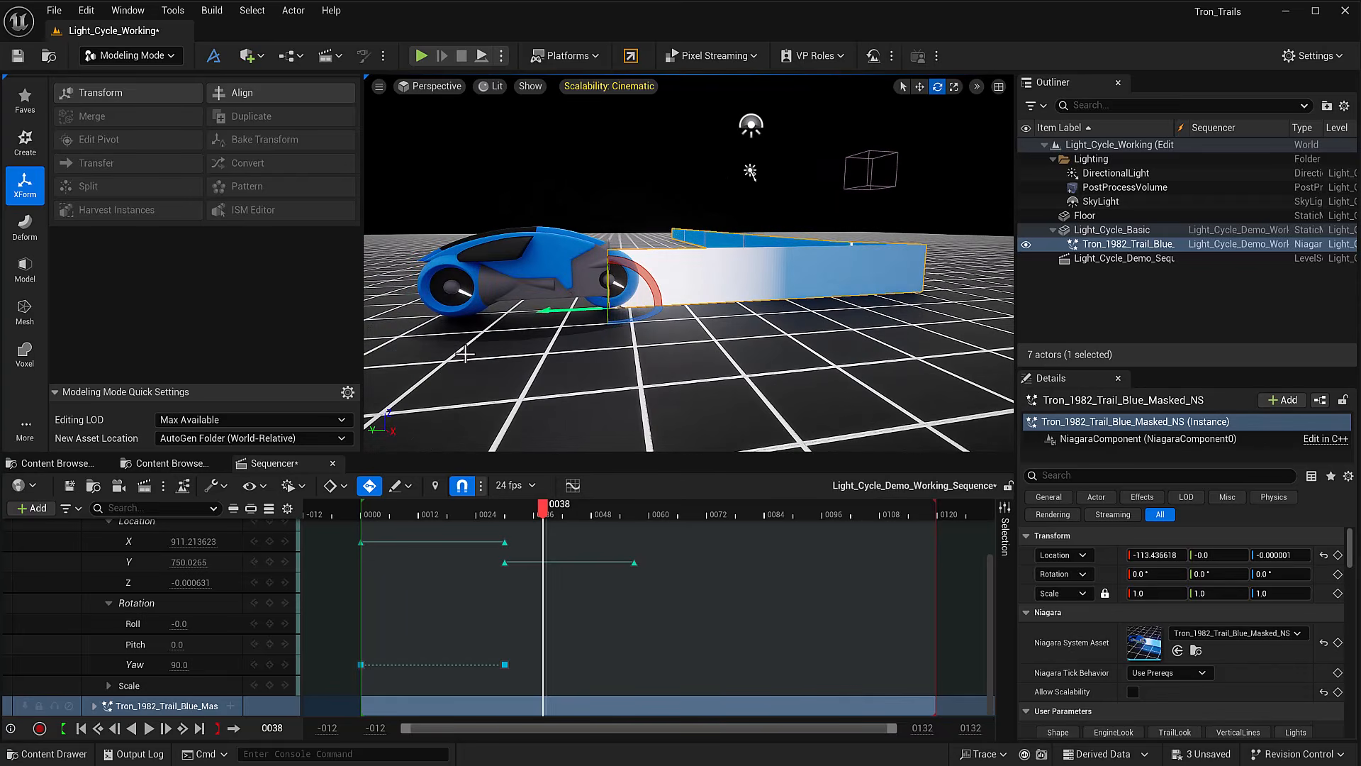
- In Modeling Mode, use Edit Pivot to move the light cycle's pivot along Y to its rear wheel, at about 634.7
{"action": "left_click", "coordinate": [170, 55]}
{"action": "left_click", "coordinate": [155, 139]}
{"action": "left_click", "coordinate": [506, 319]}
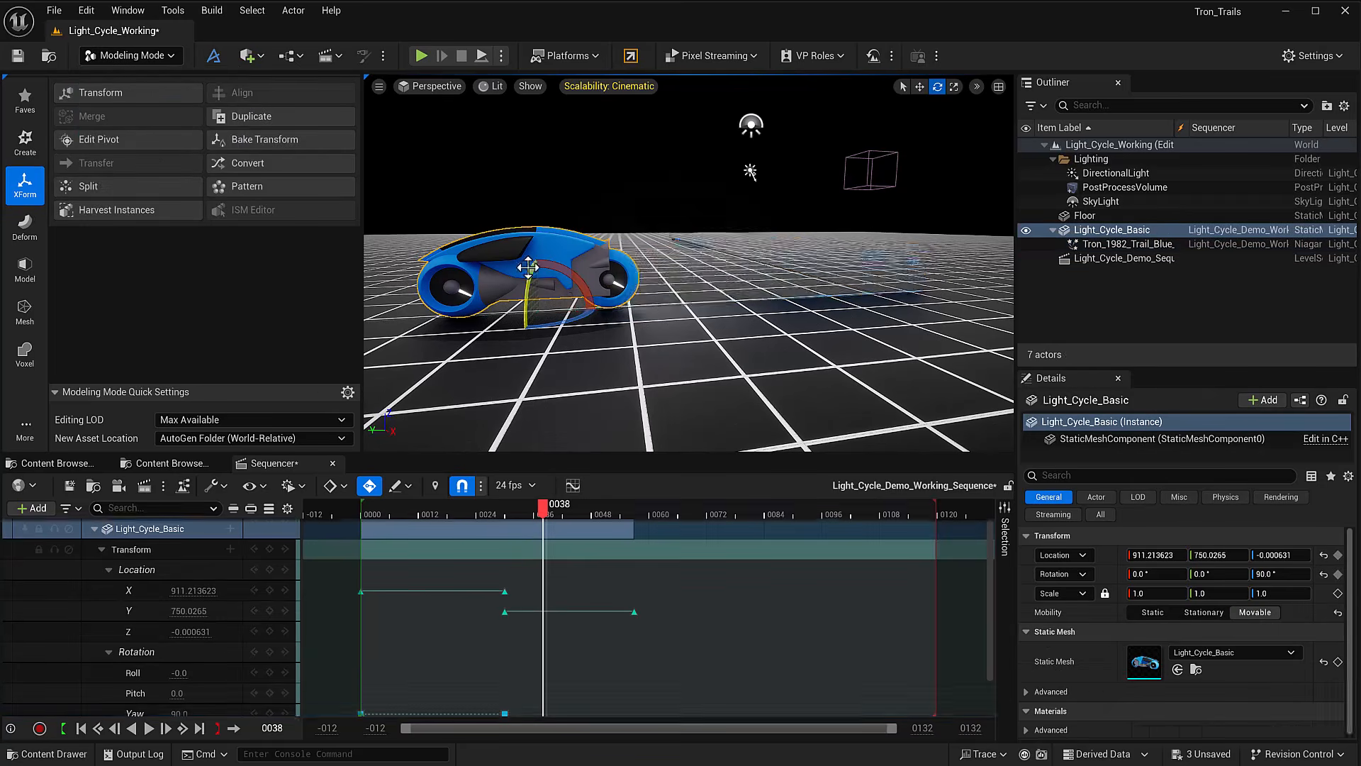
{"action": "left_click", "coordinate": [84, 139]}
{"action": "mouse_move", "coordinate": [564, 330]}
{"action": "right_mouse_down"}
{"action": "mouse_move", "coordinate": [553, 348]}
{"action": "mouse_move", "coordinate": [547, 312]}
{"action": "mouse_move", "coordinate": [557, 323]}
{"action": "right_mouse_up"}
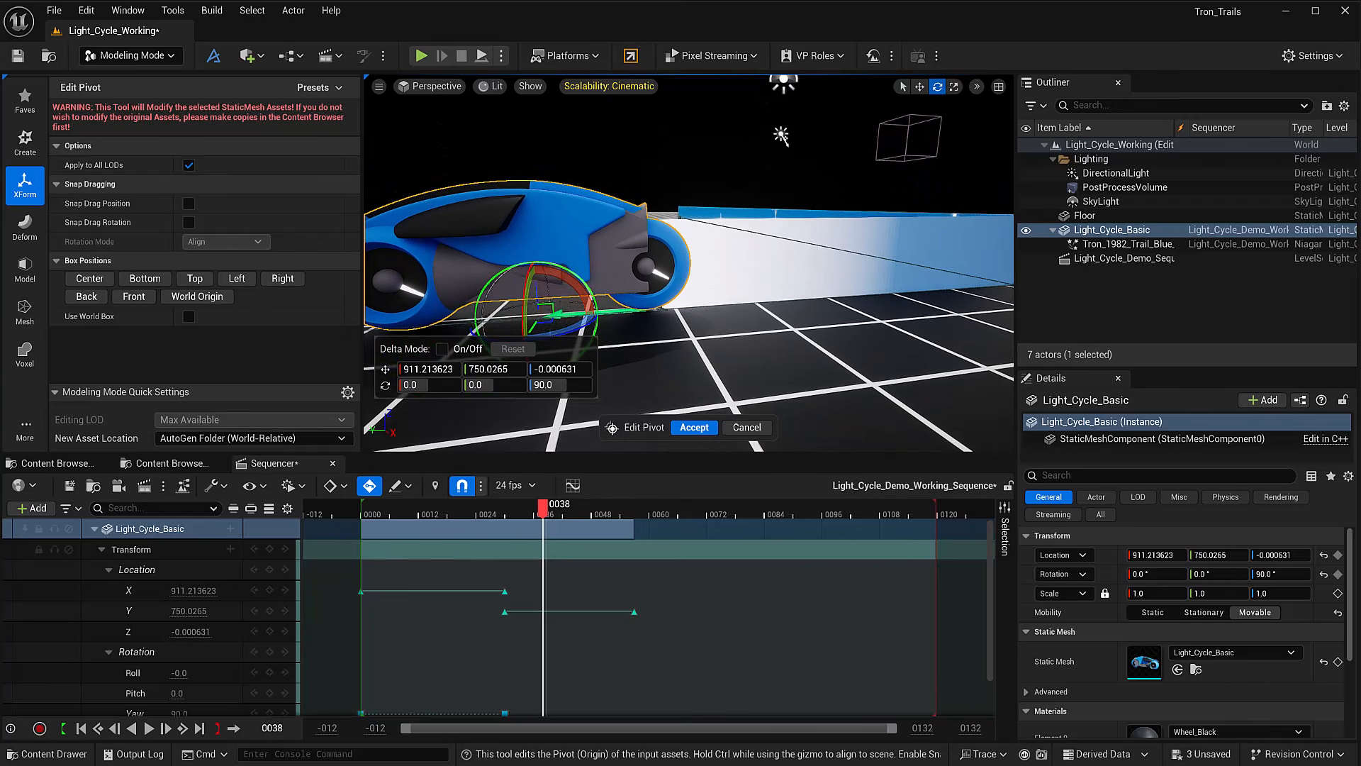
{"action": "left_click_drag", "start_coordinate": [552, 317], "coordinate": [659, 320]}
{"action": "right_click_drag", "start_coordinate": [779, 356], "coordinate": [771, 353]}
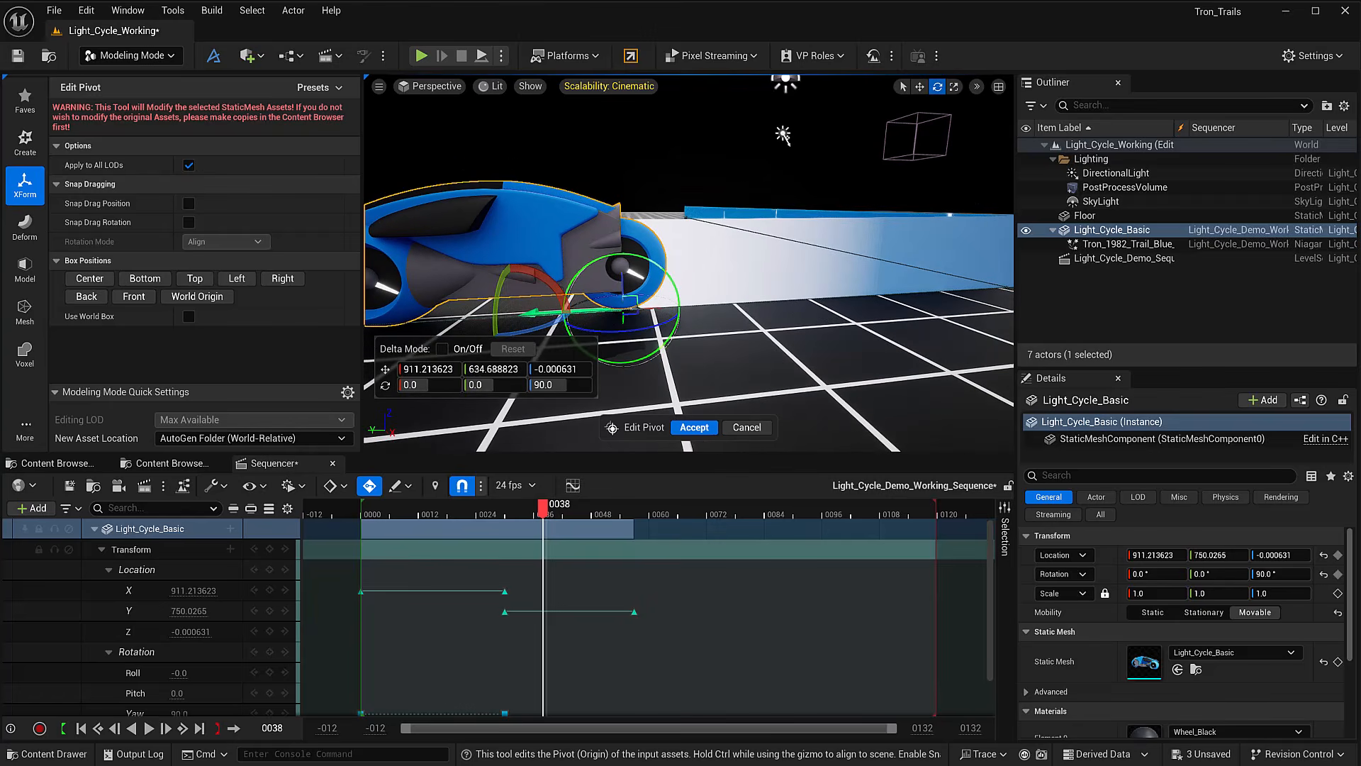
{"action": "left_click", "coordinate": [695, 428]}
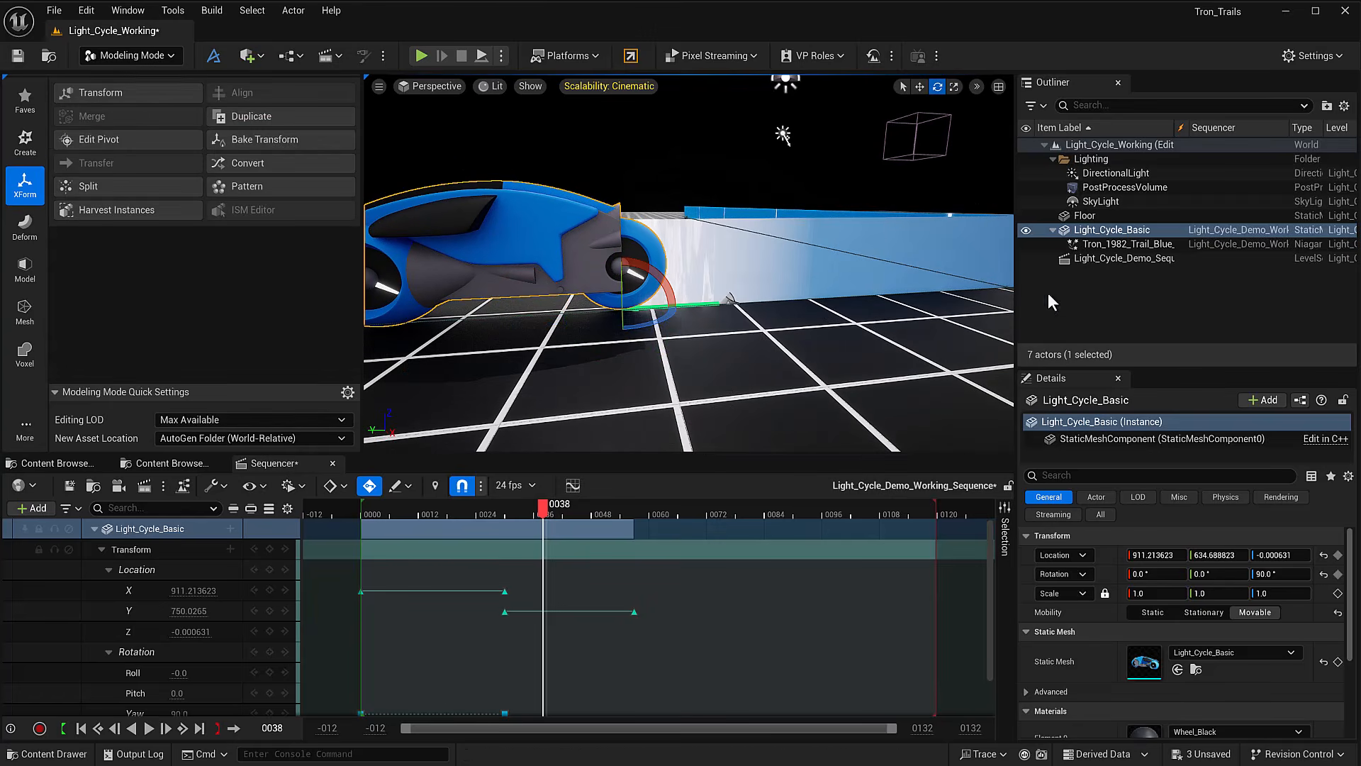
- Set the blue trail's location to 0, 0, 0 relative to the light cycle and replay the whole animation from the start
{"action": "left_click", "coordinate": [1129, 245]}
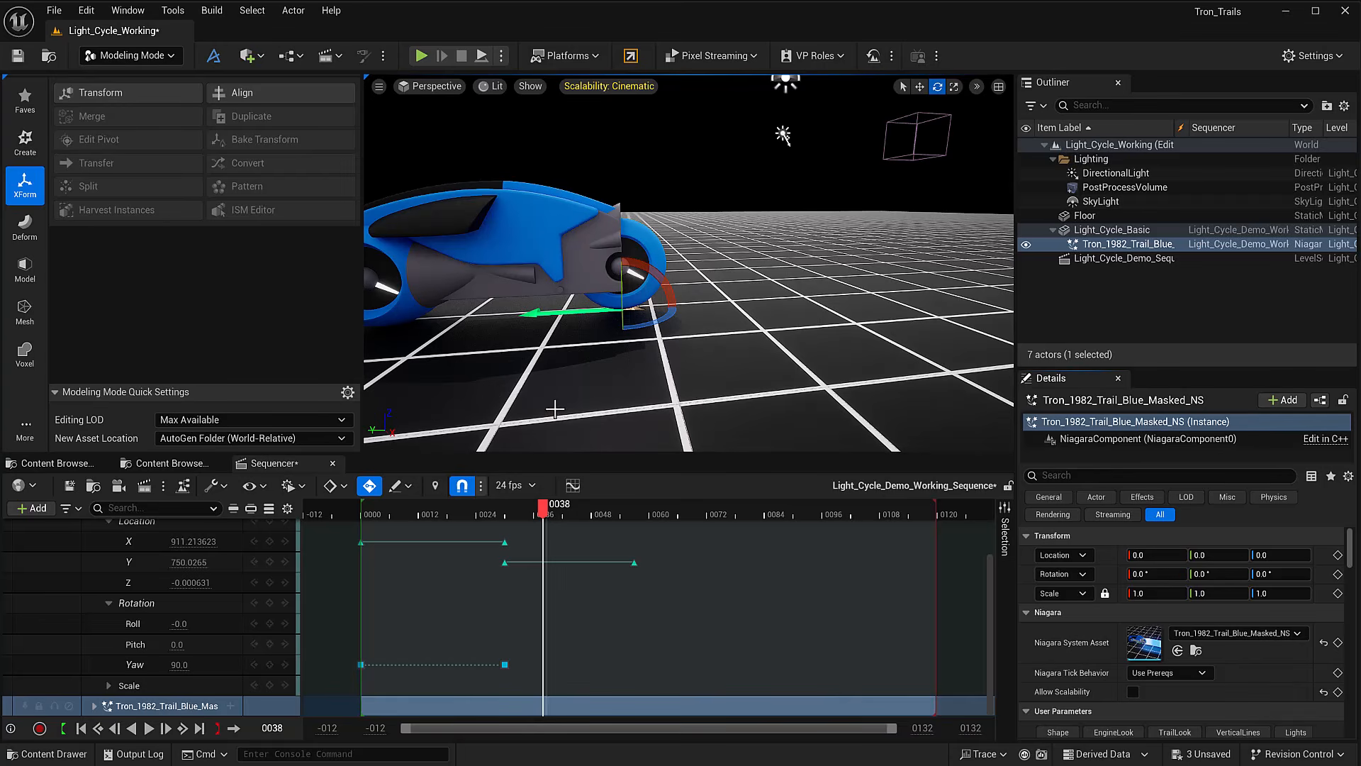
{"action": "left_click", "coordinate": [356, 512]}
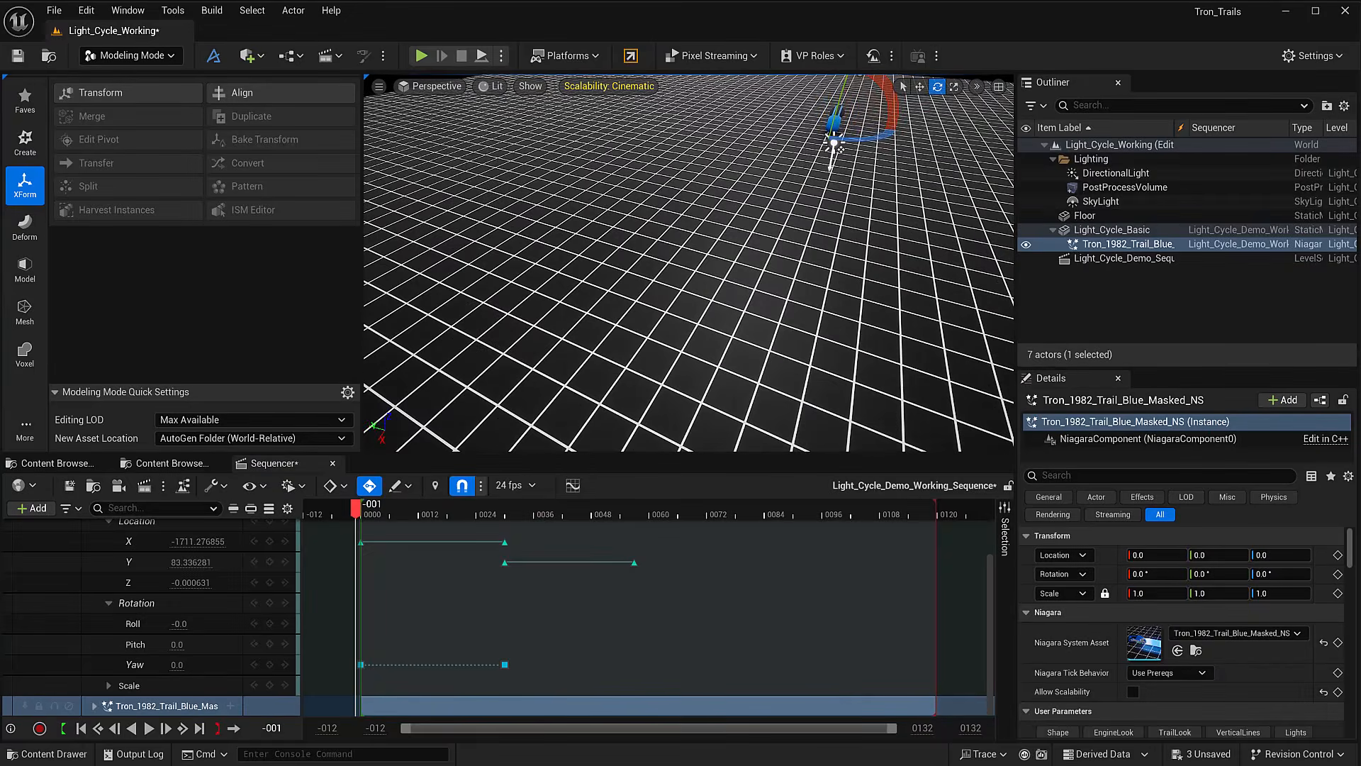
{"action": "key", "text": "space"}
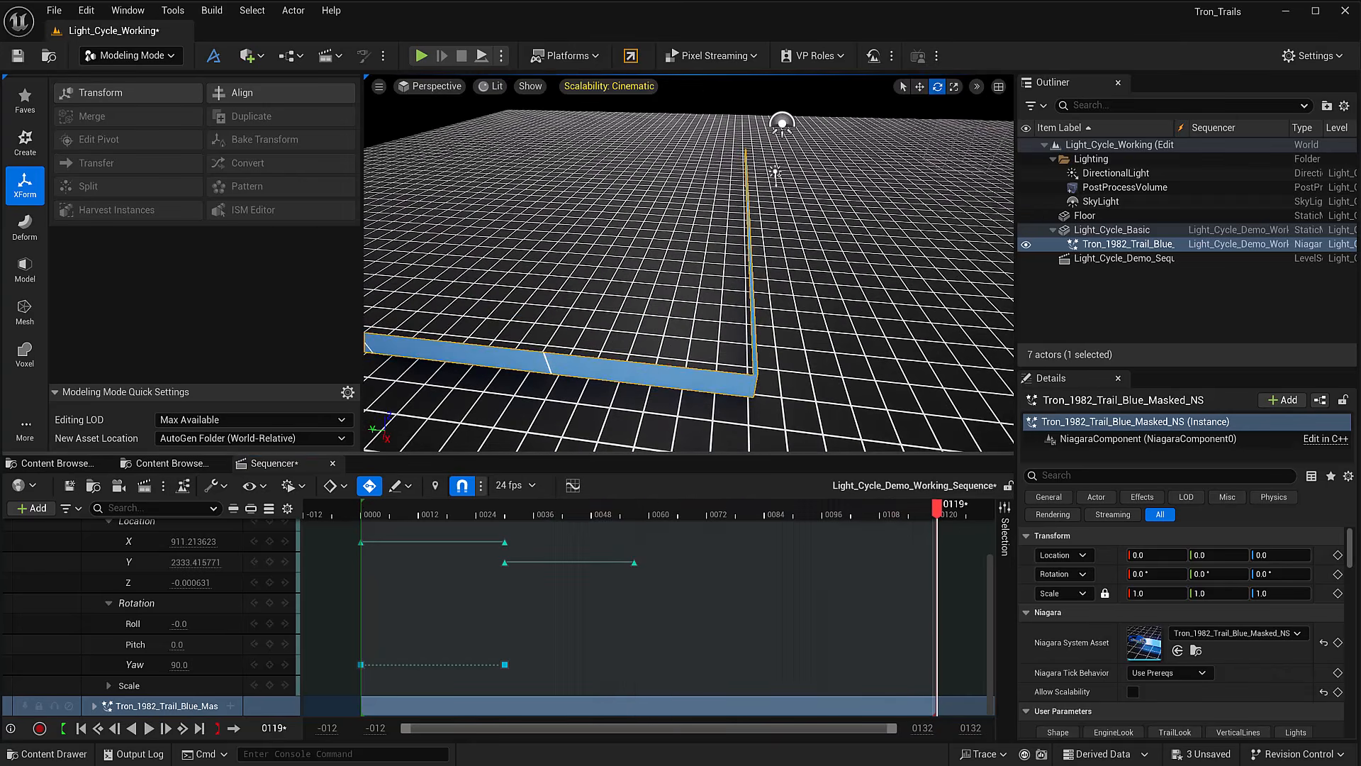
{"action": "key", "text": "space"}
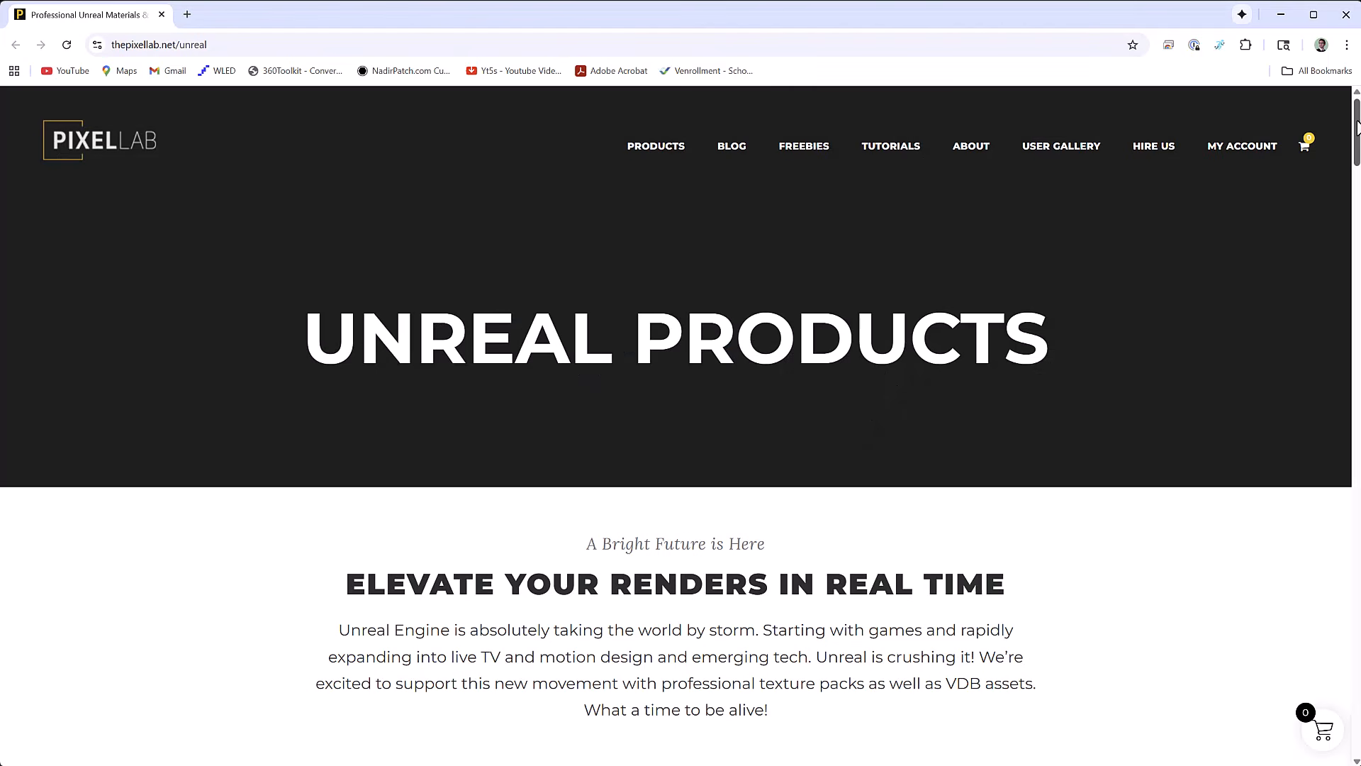
- Switch to the web browser and look through the Unreal products on the Pixel Lab page
{"action": "left_click_drag", "start_coordinate": [1357, 126], "coordinate": [1358, 207]}
{"action": "left_click_drag", "start_coordinate": [1356, 202], "coordinate": [1355, 200]}
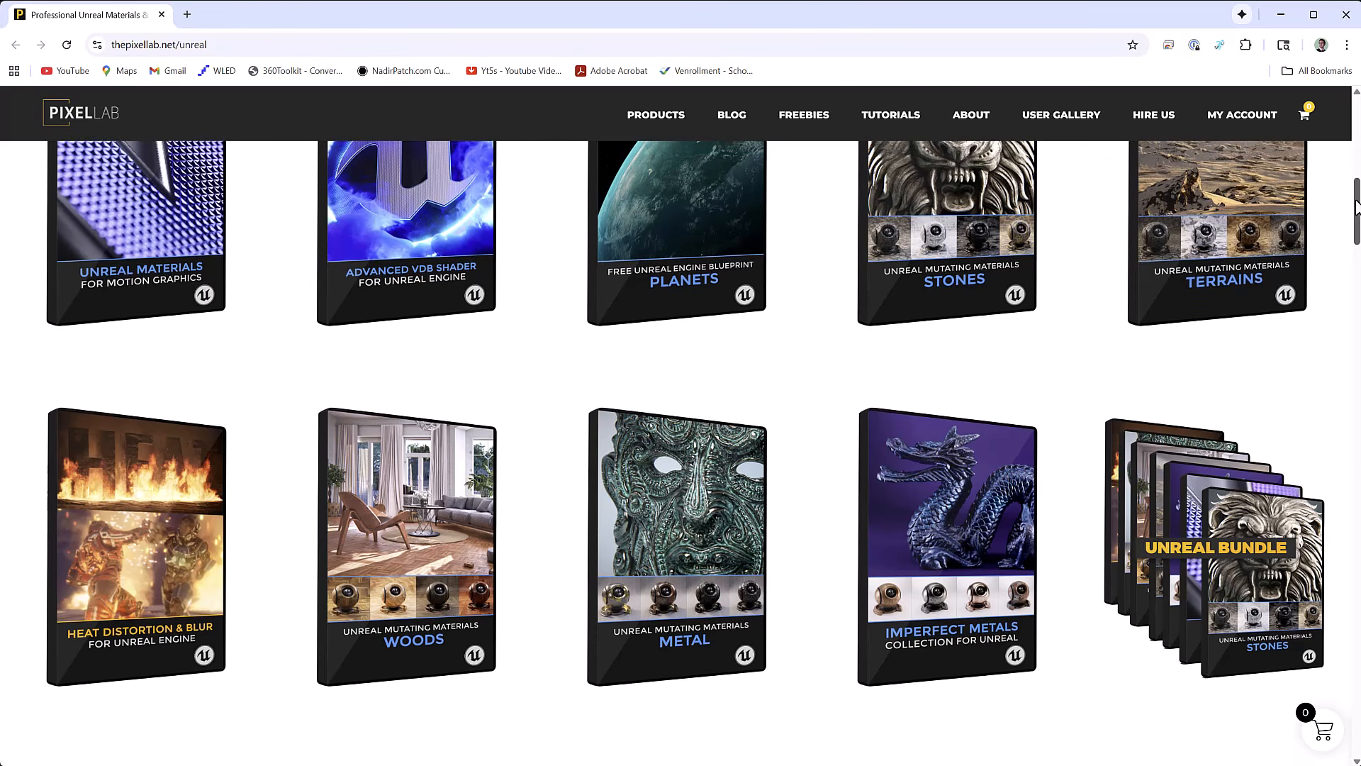